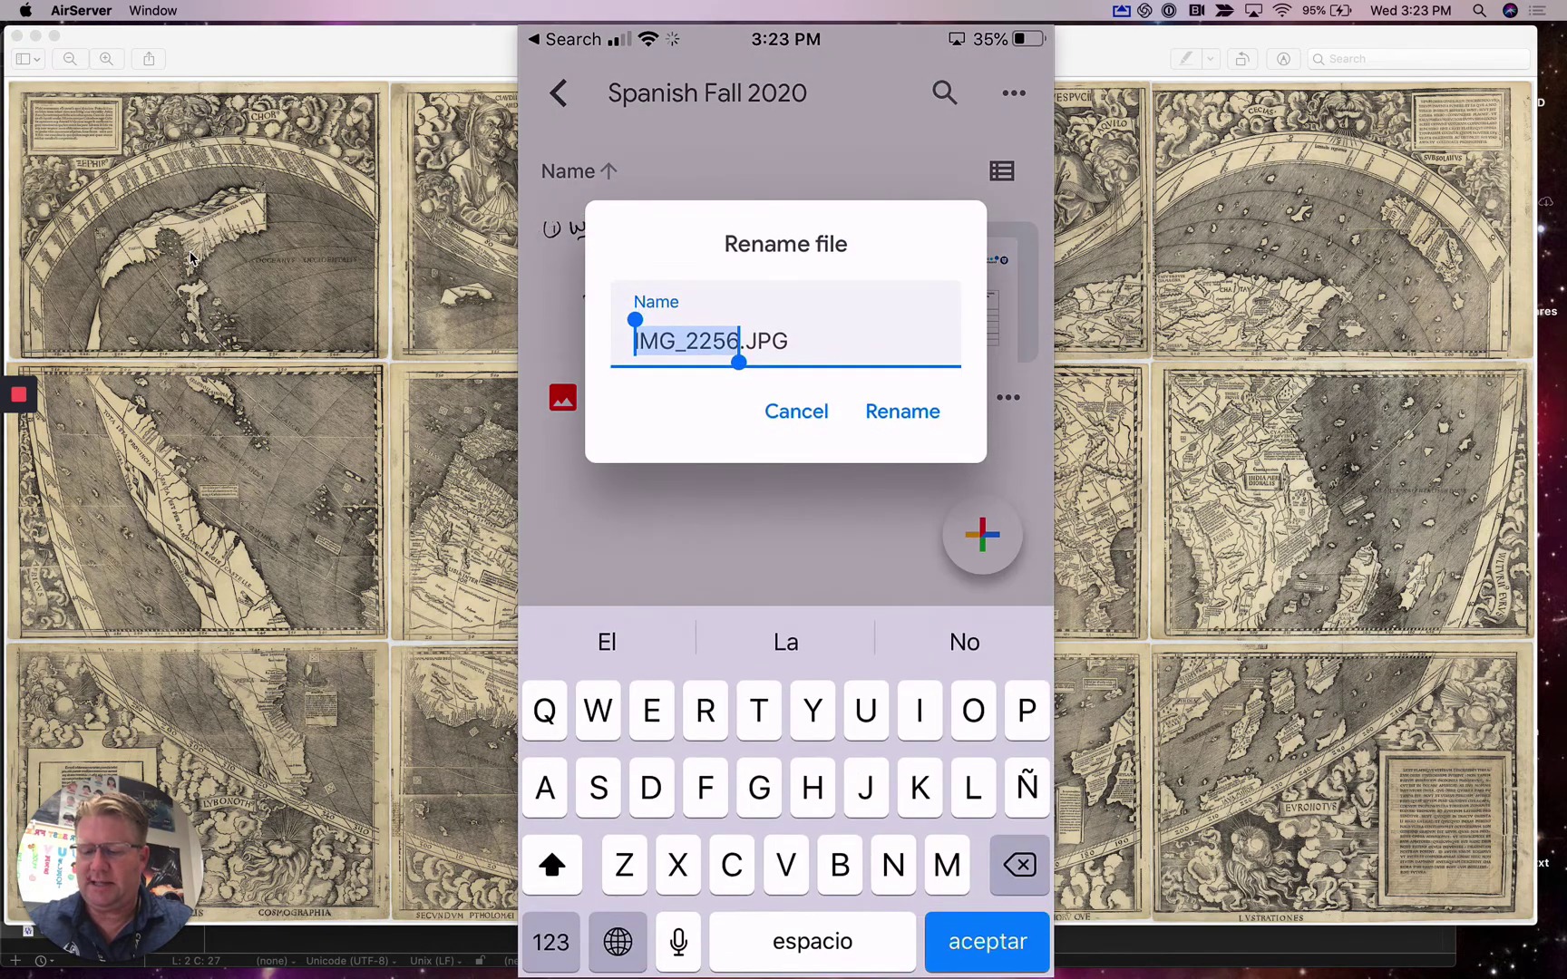
- Rename the phone photo to Quiz-test
text(Quis)
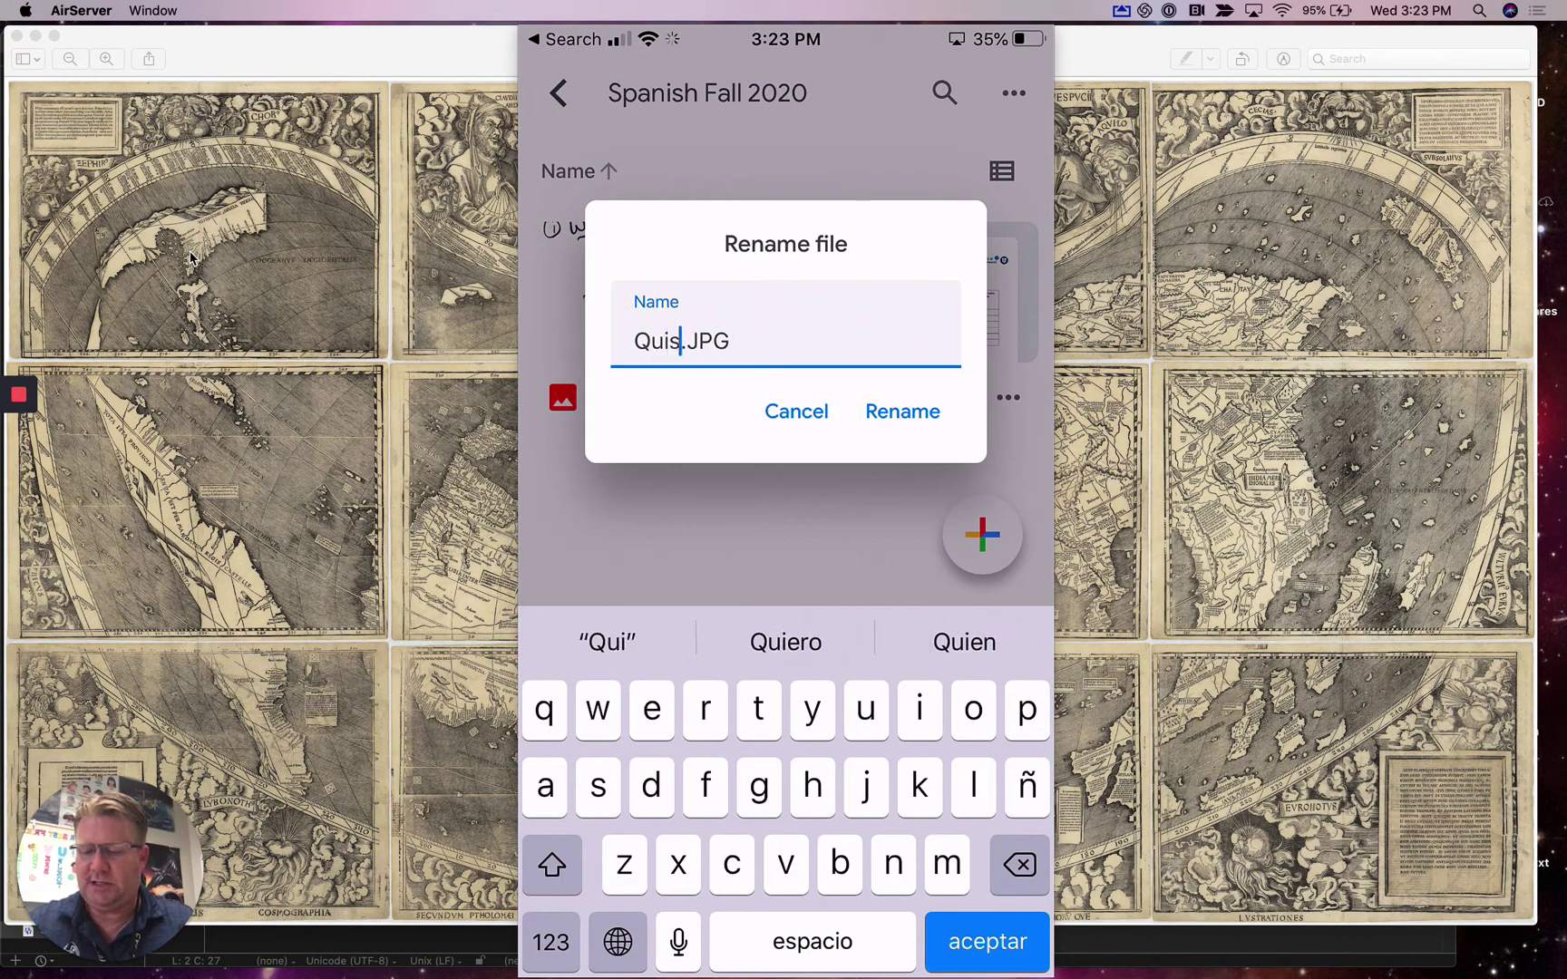
key(BackSpace)
text(z)
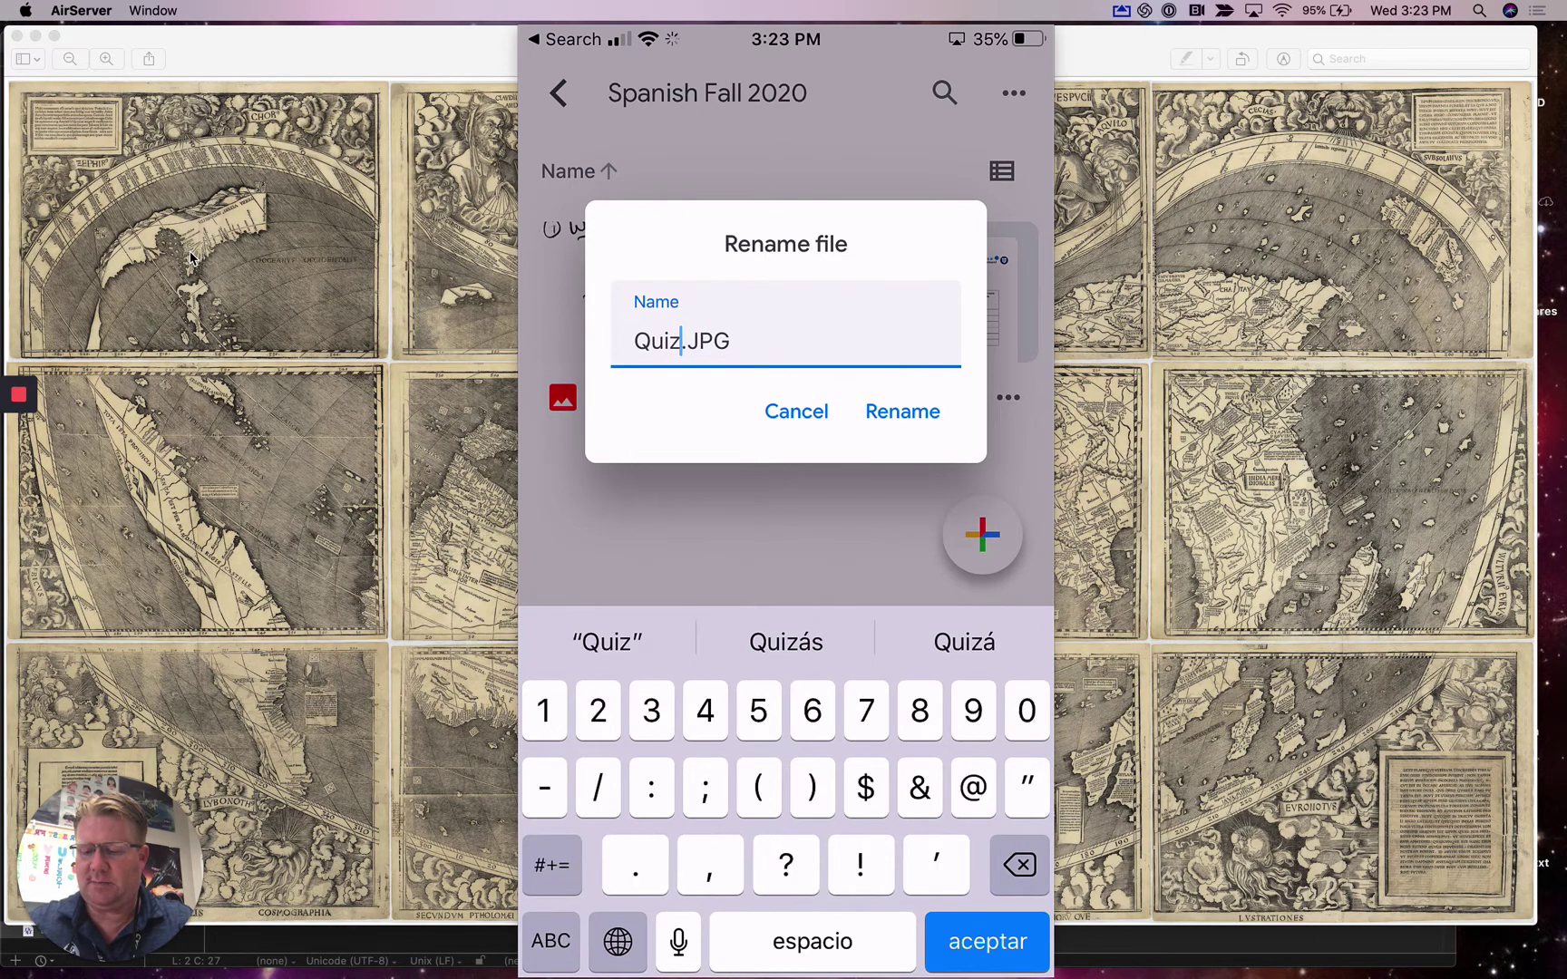
text(-te)
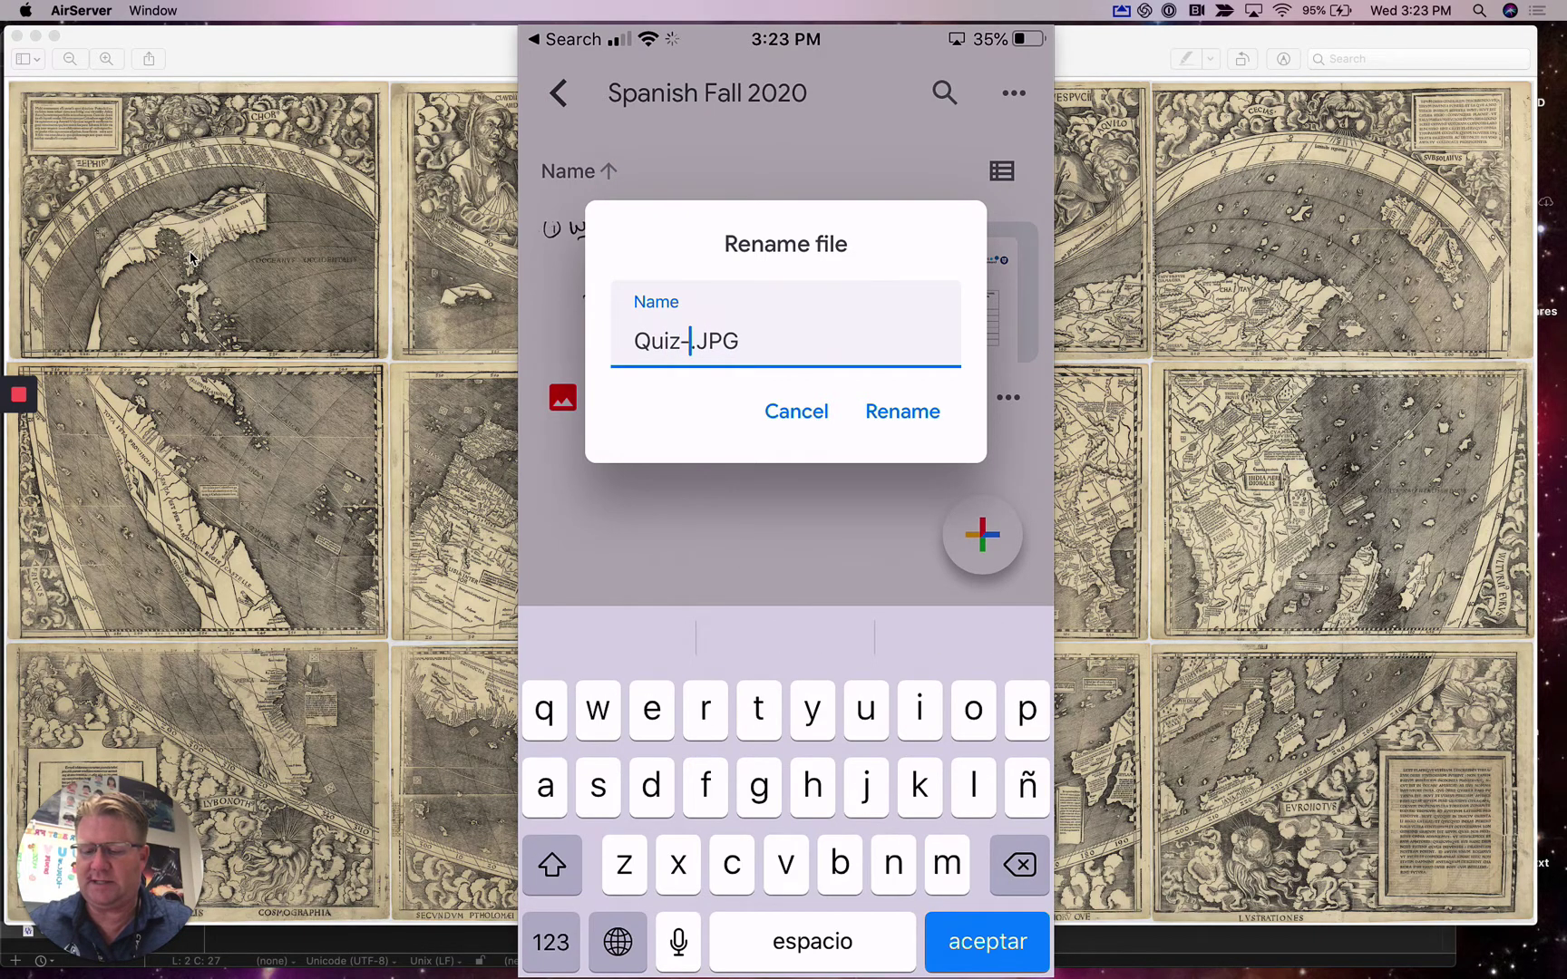
text(st)
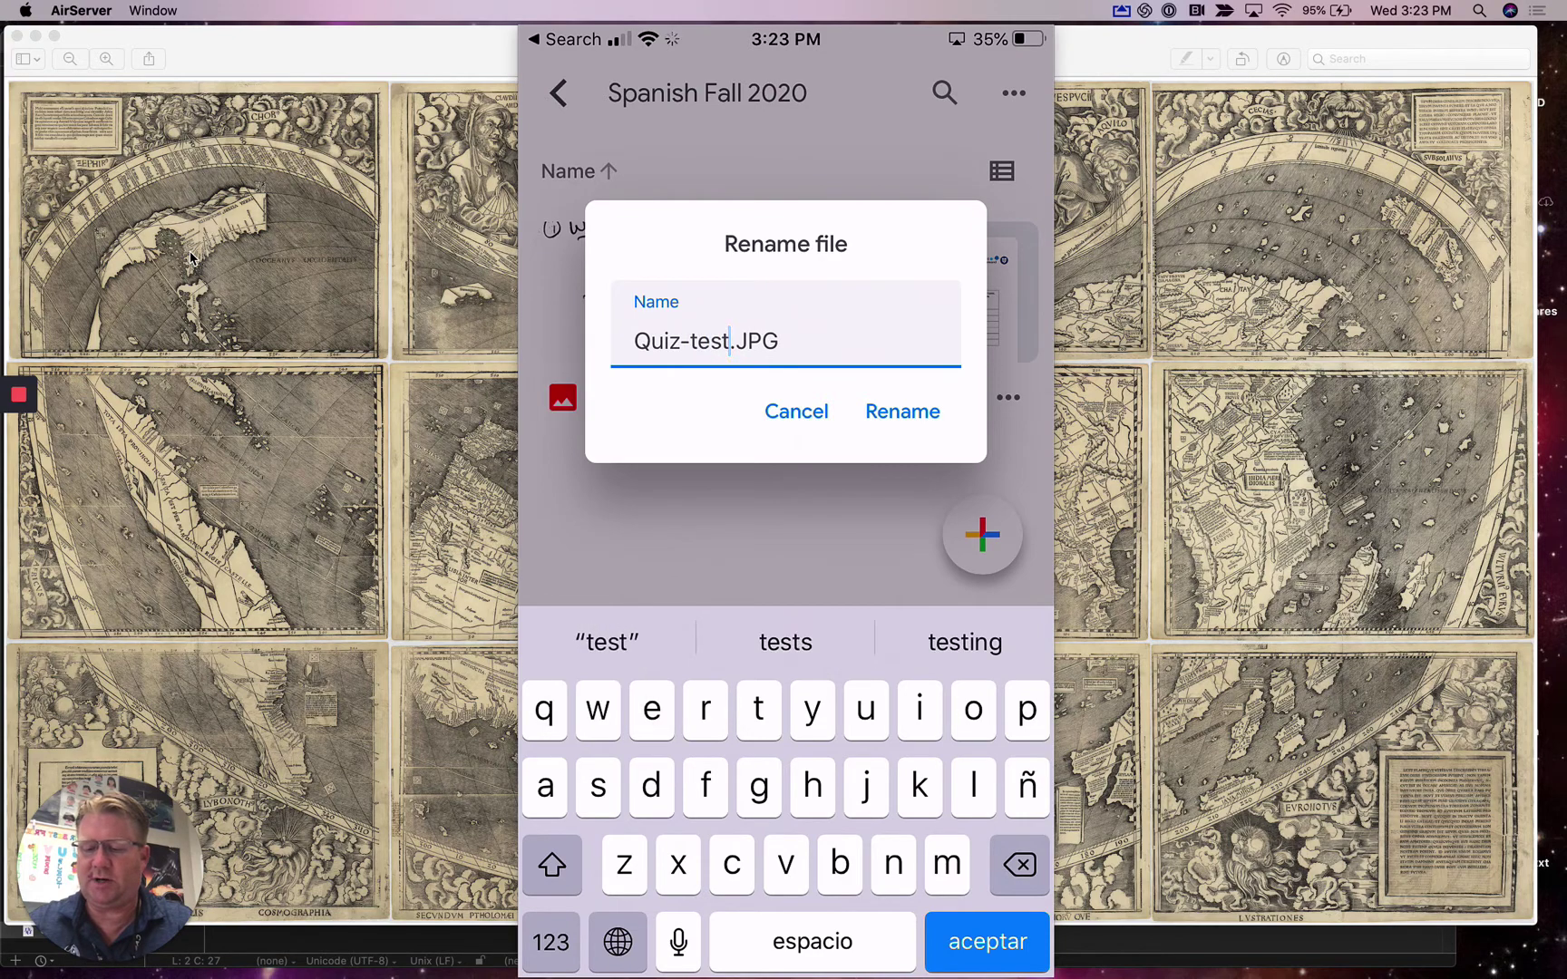
key(Return)
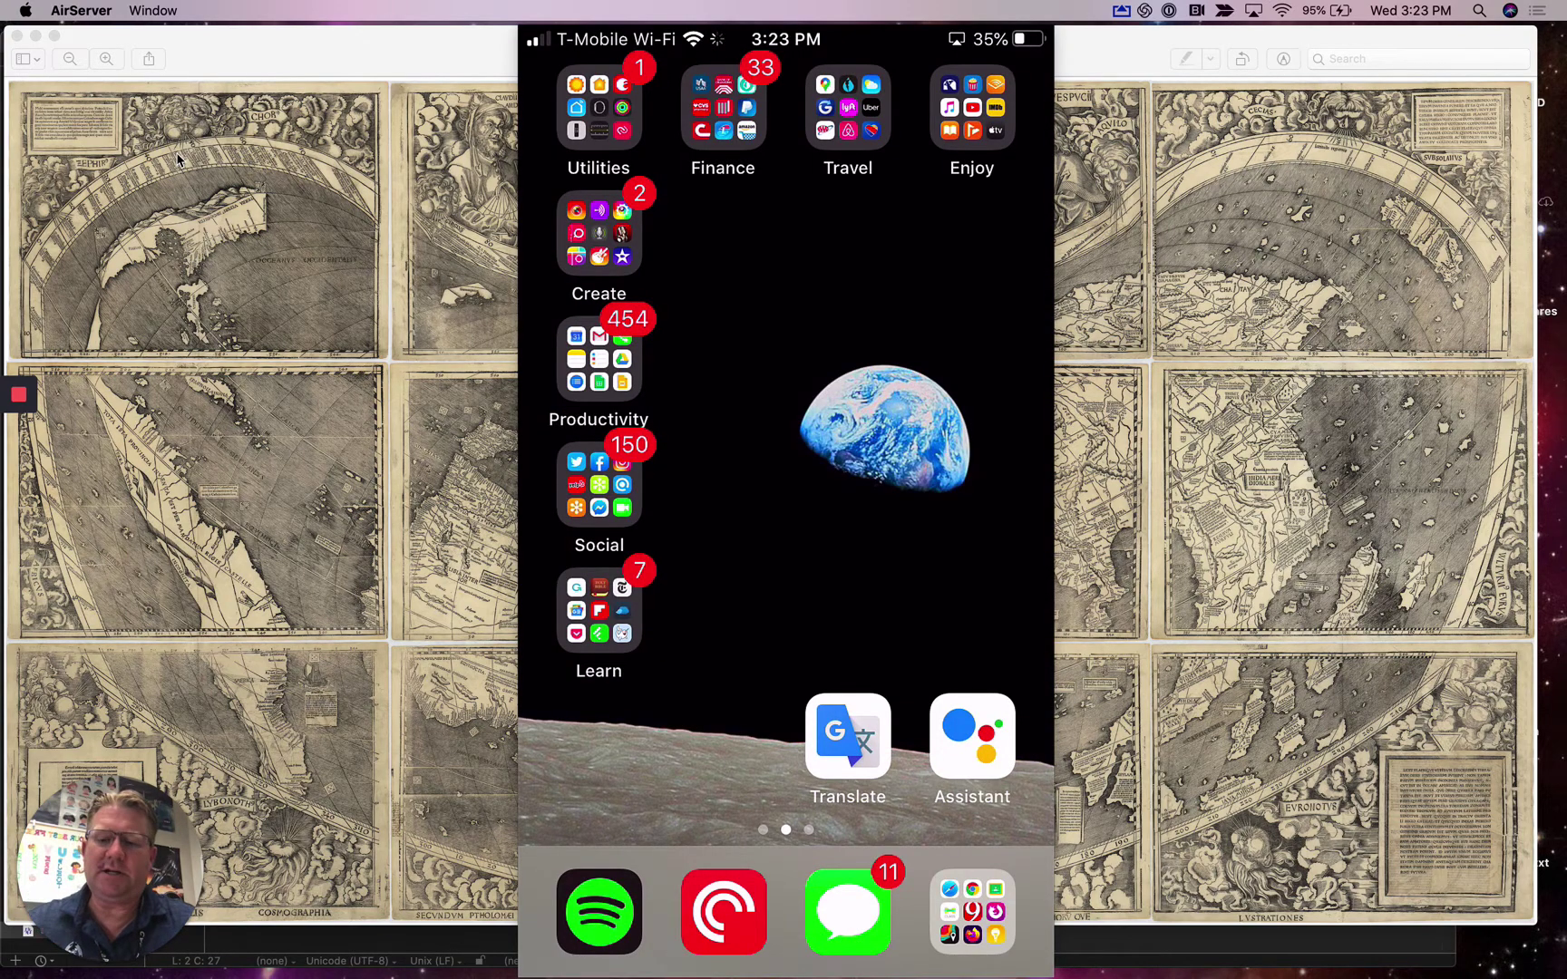
- Minimize the AirServer phone mirror window so the Waldseemuller map shows
key(super+Tab)
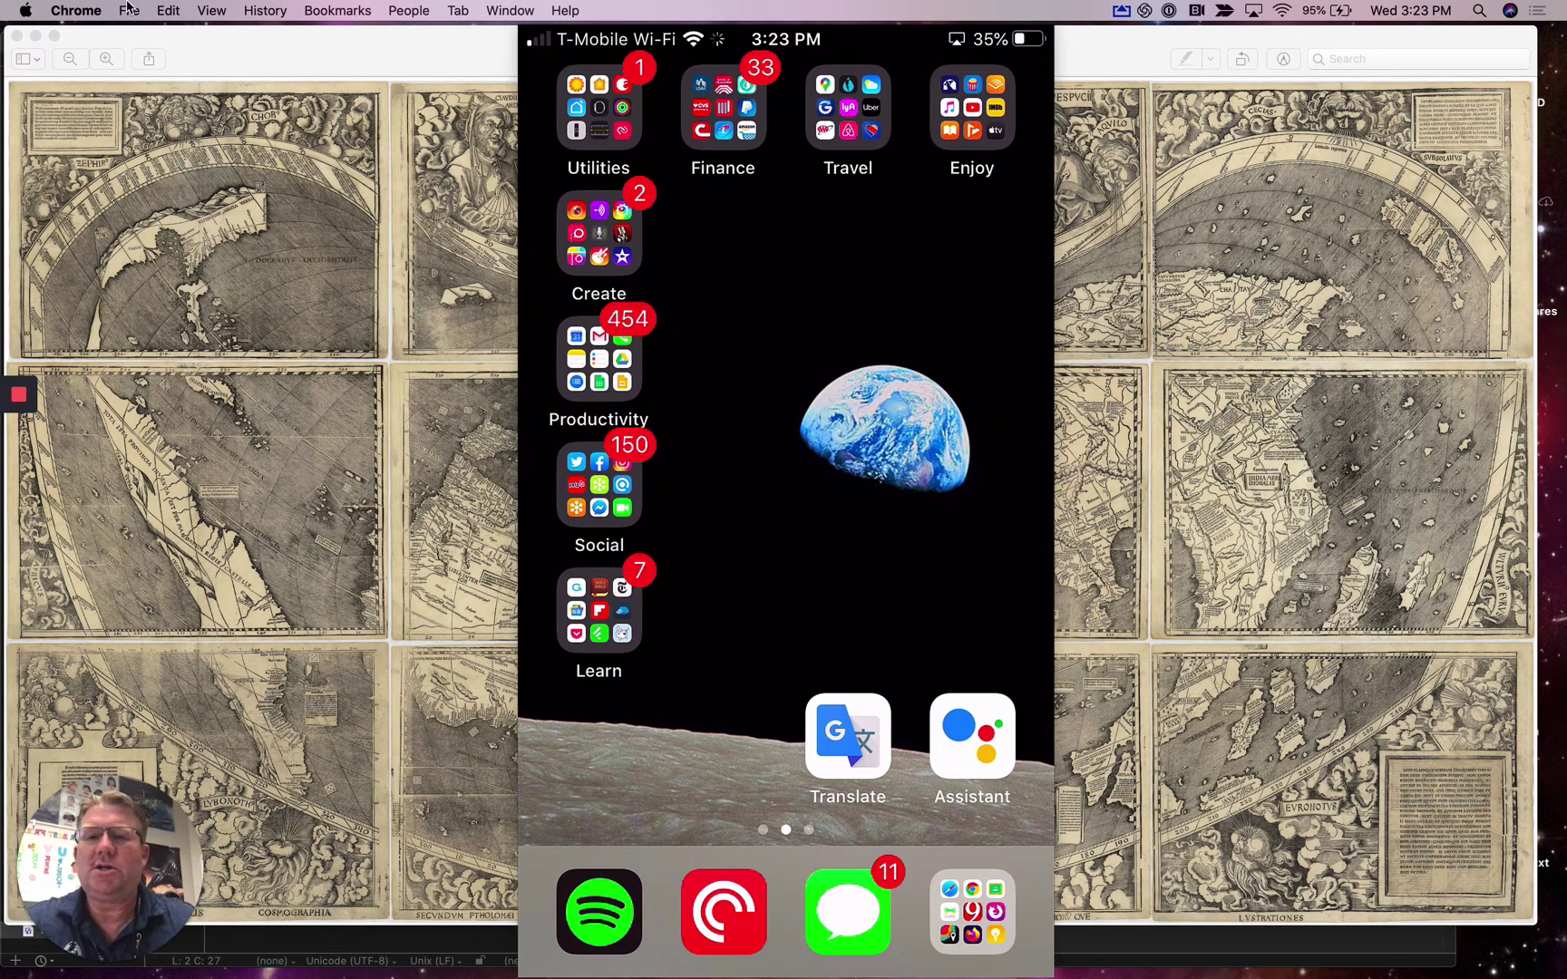
click(649, 42)
drag(655, 36, 642, 78)
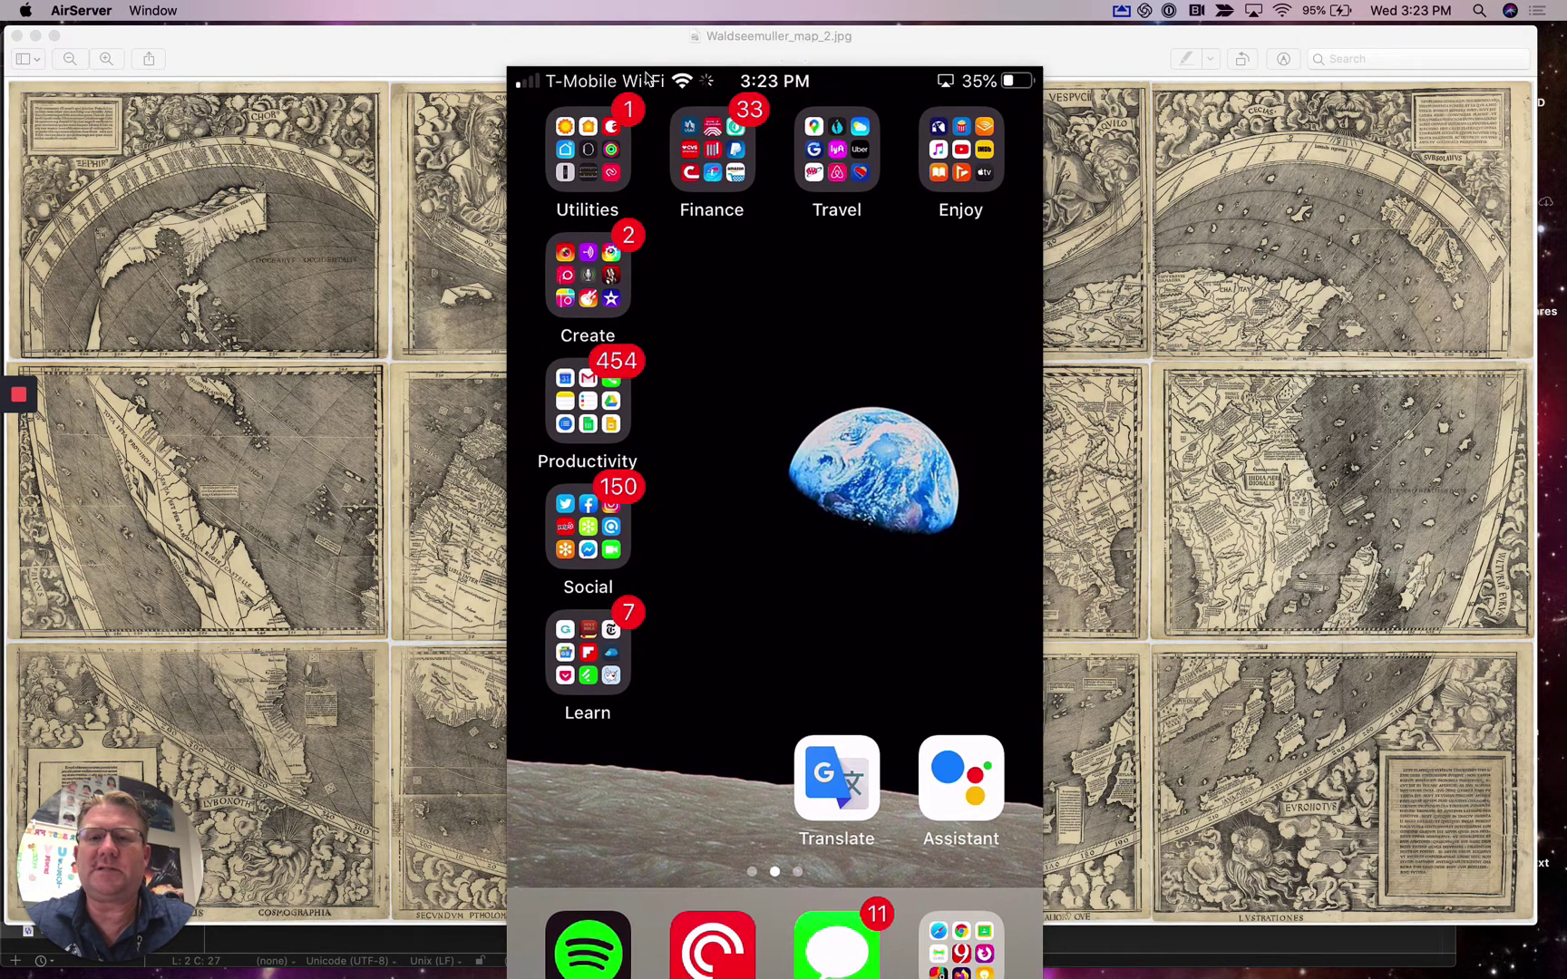
click(538, 77)
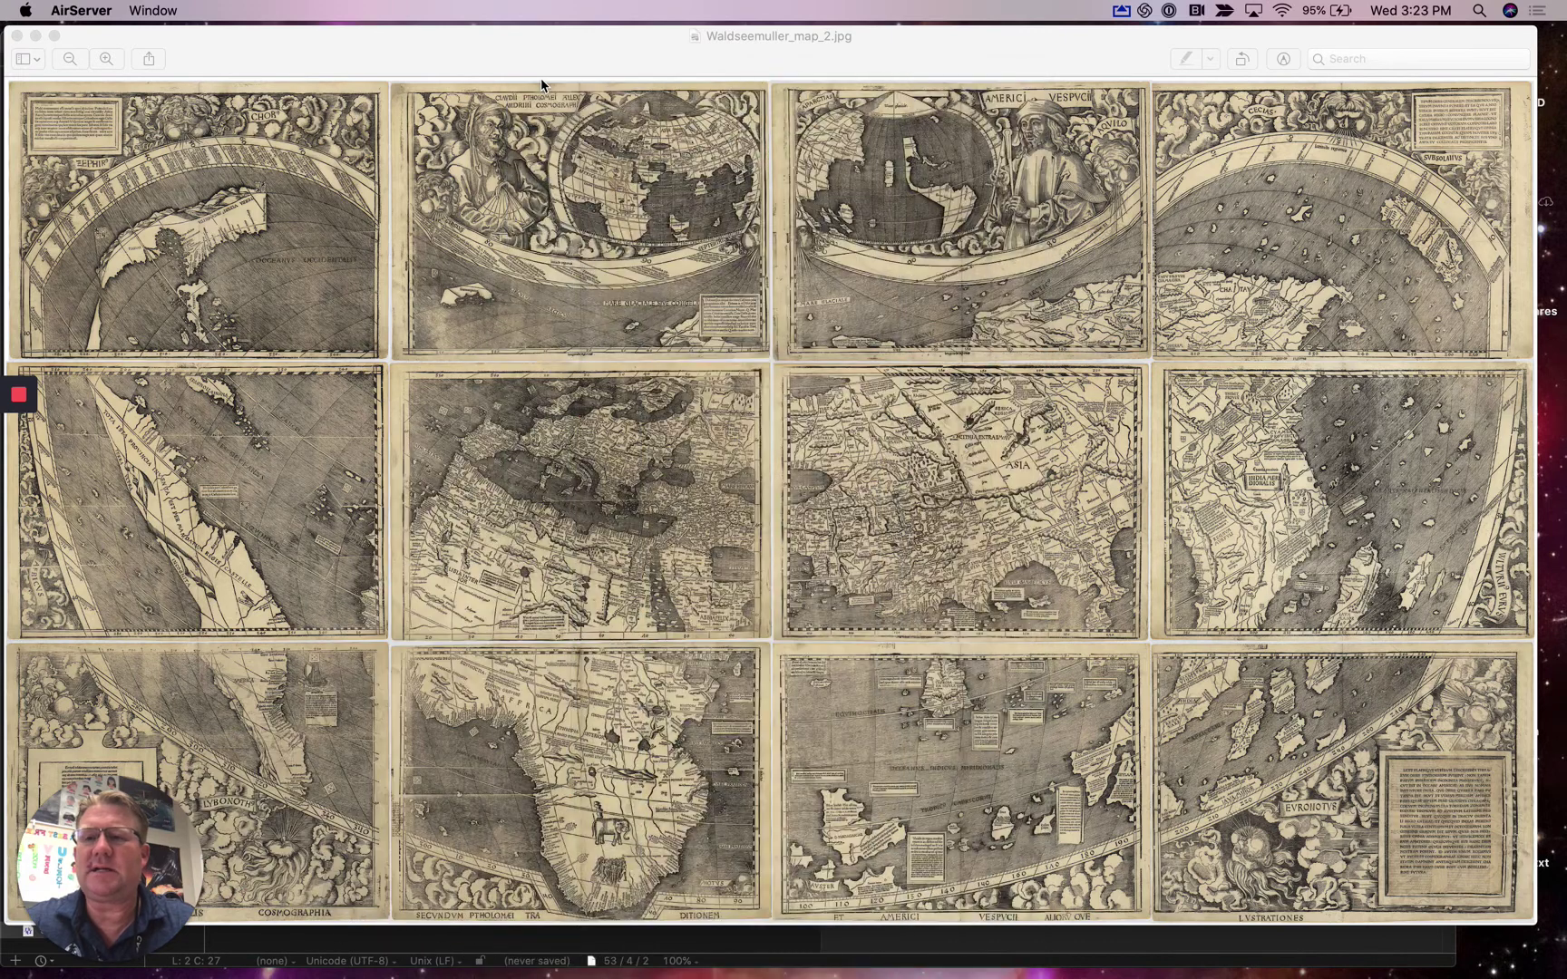
- Open classroom.google.com in a new window and bring up Create on Intro to Spanish 5's Classwork
key(super+Tab)
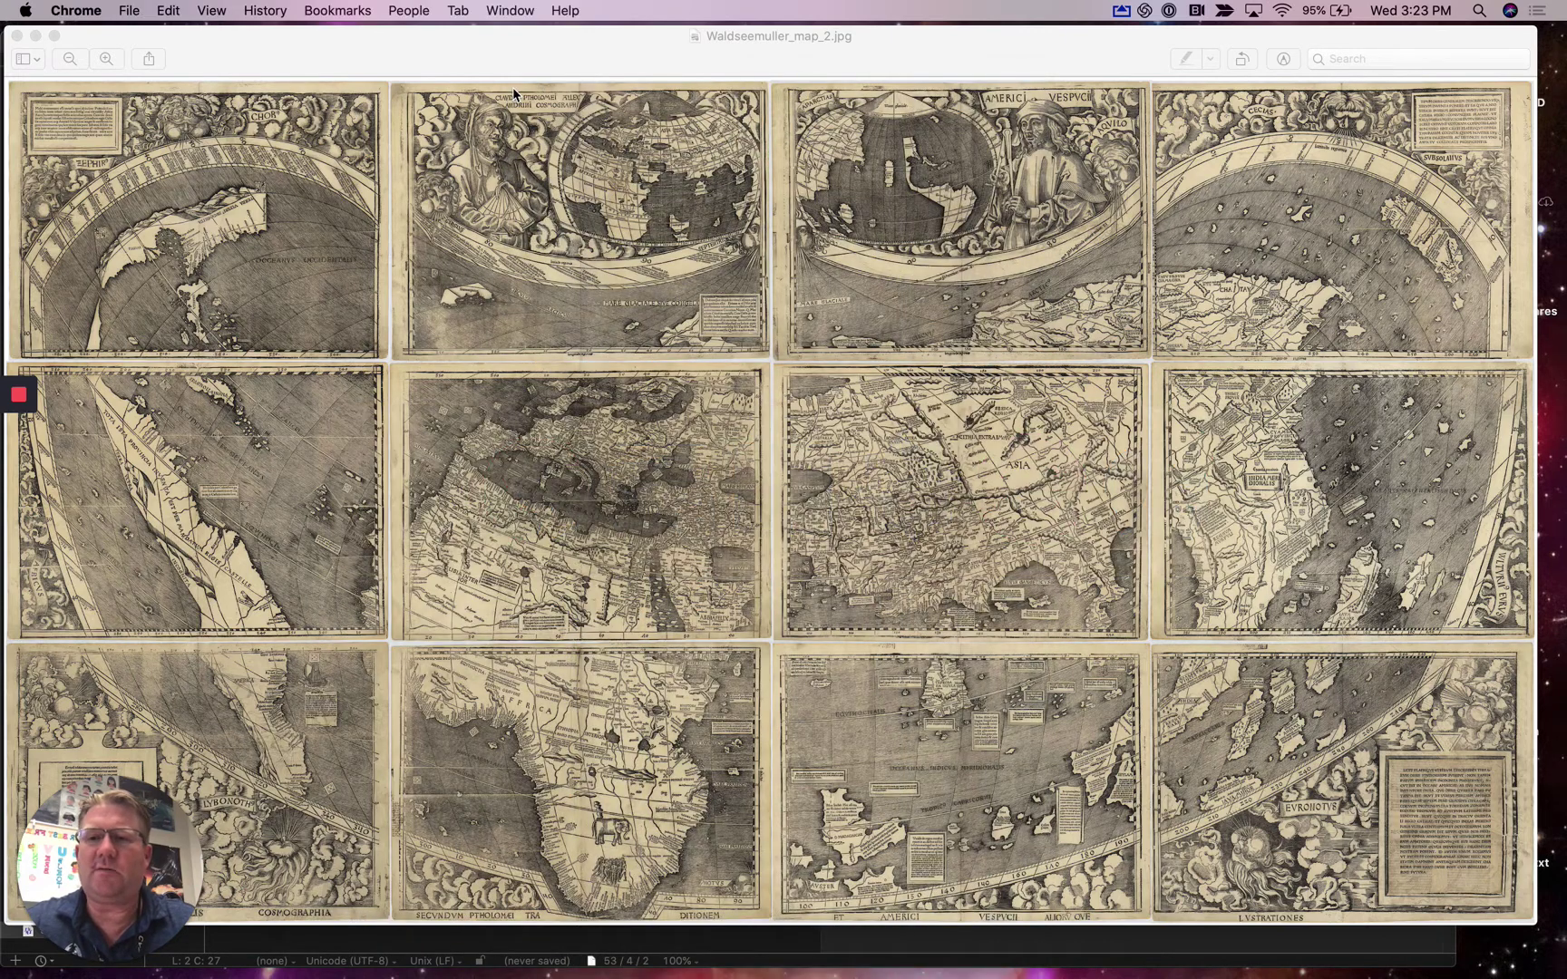
key(super+n)
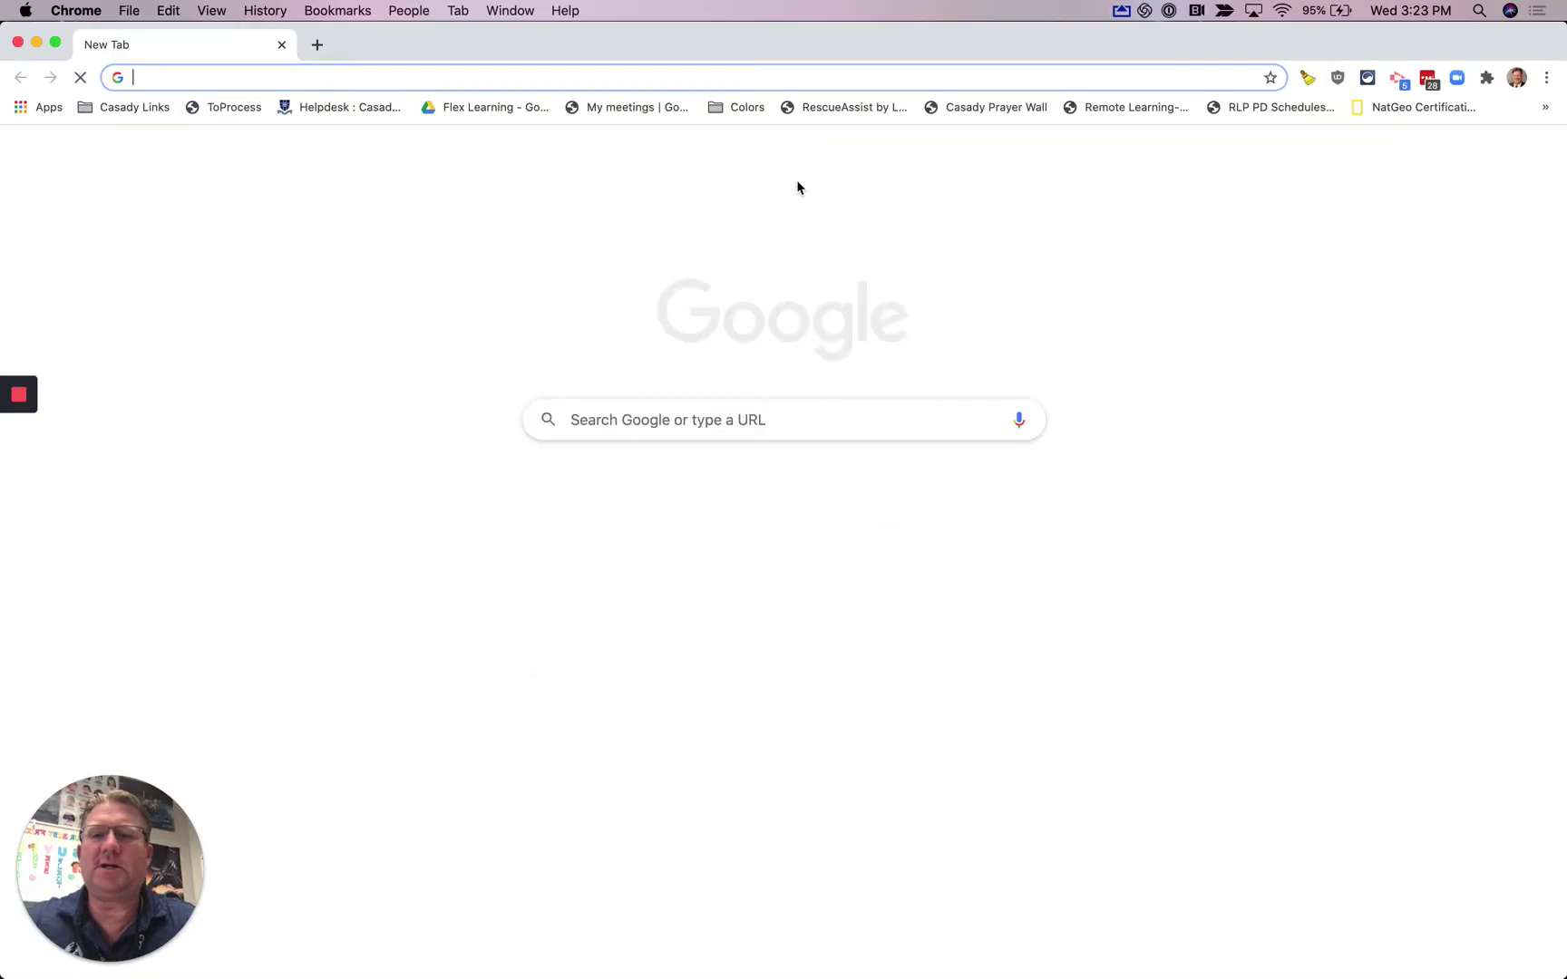
text(classroom.google.com)
key(Return)
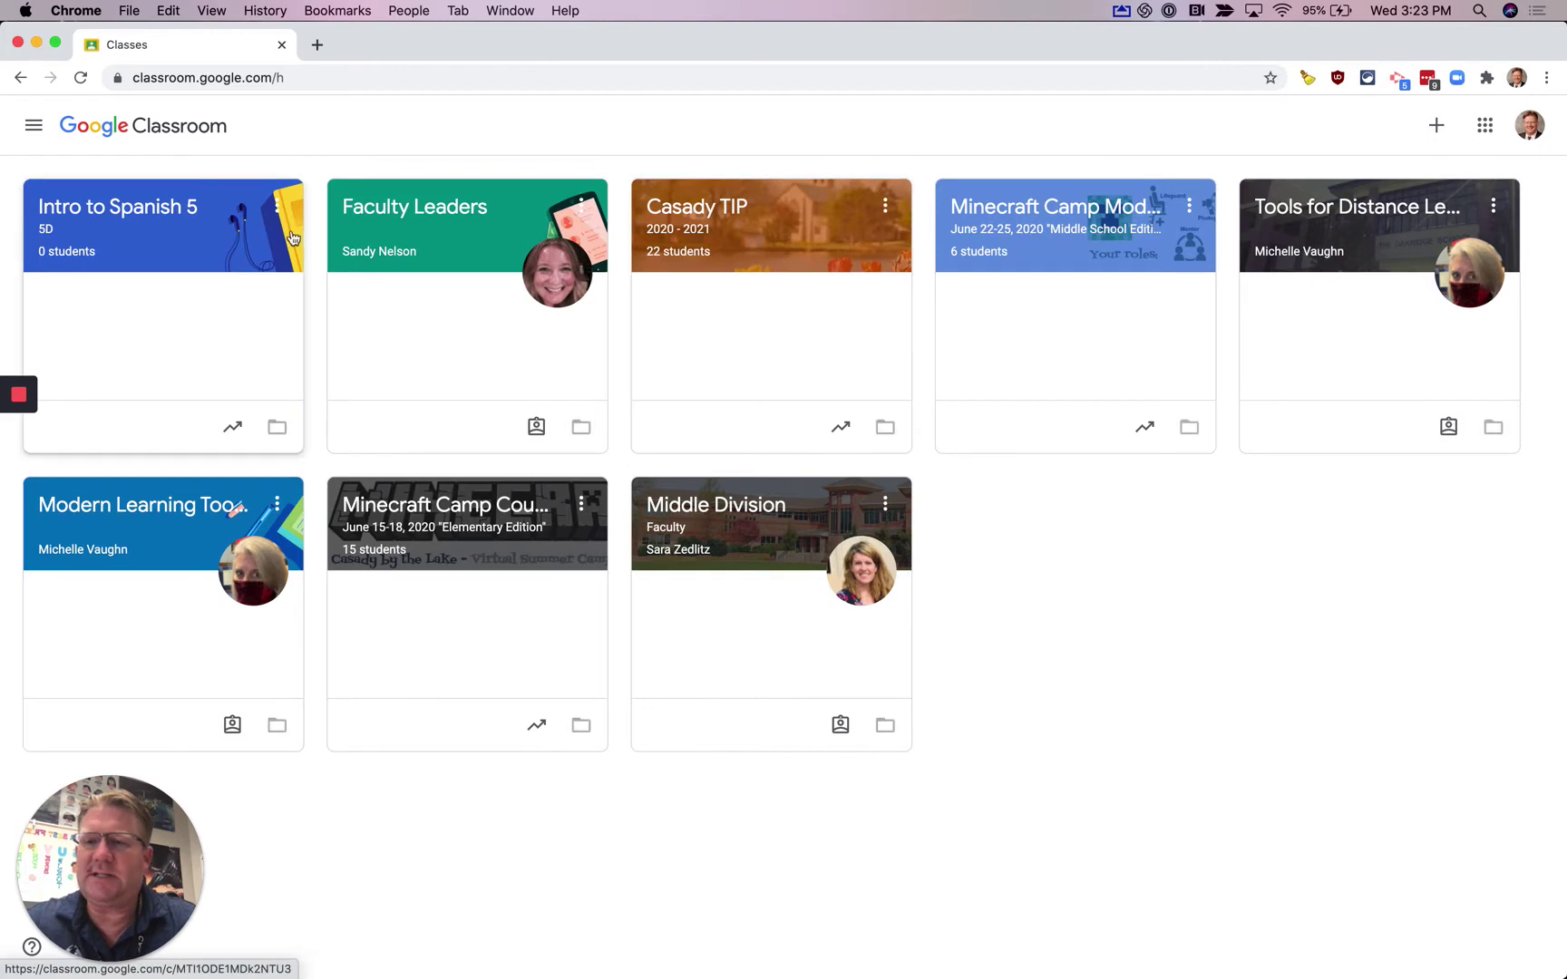
click(164, 210)
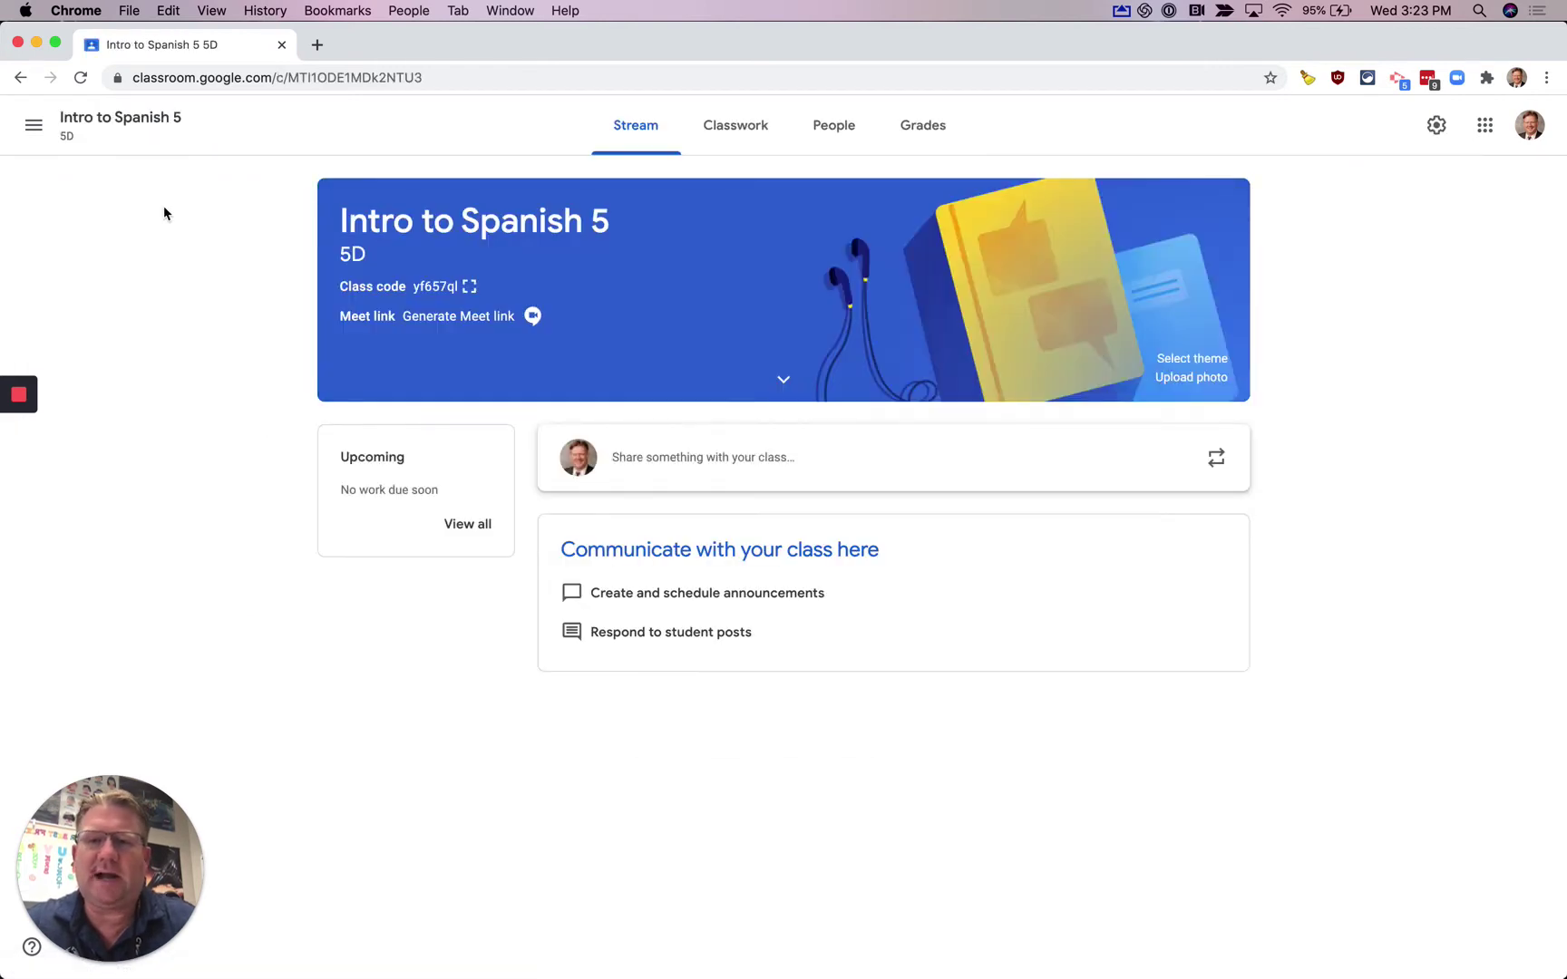
click(720, 130)
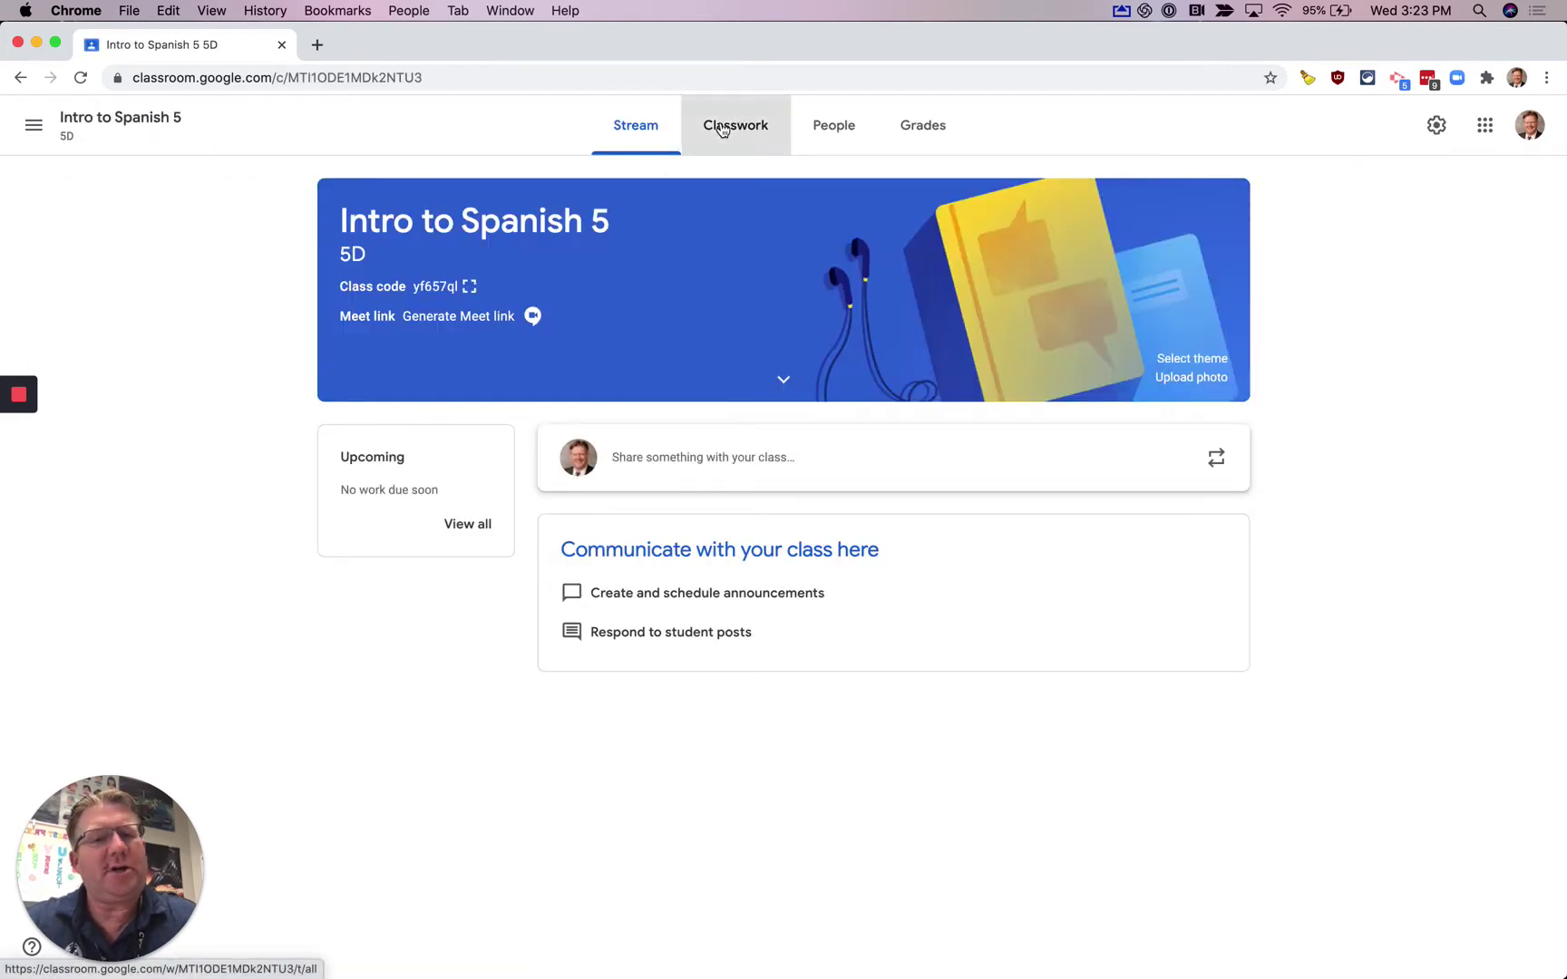
click(490, 208)
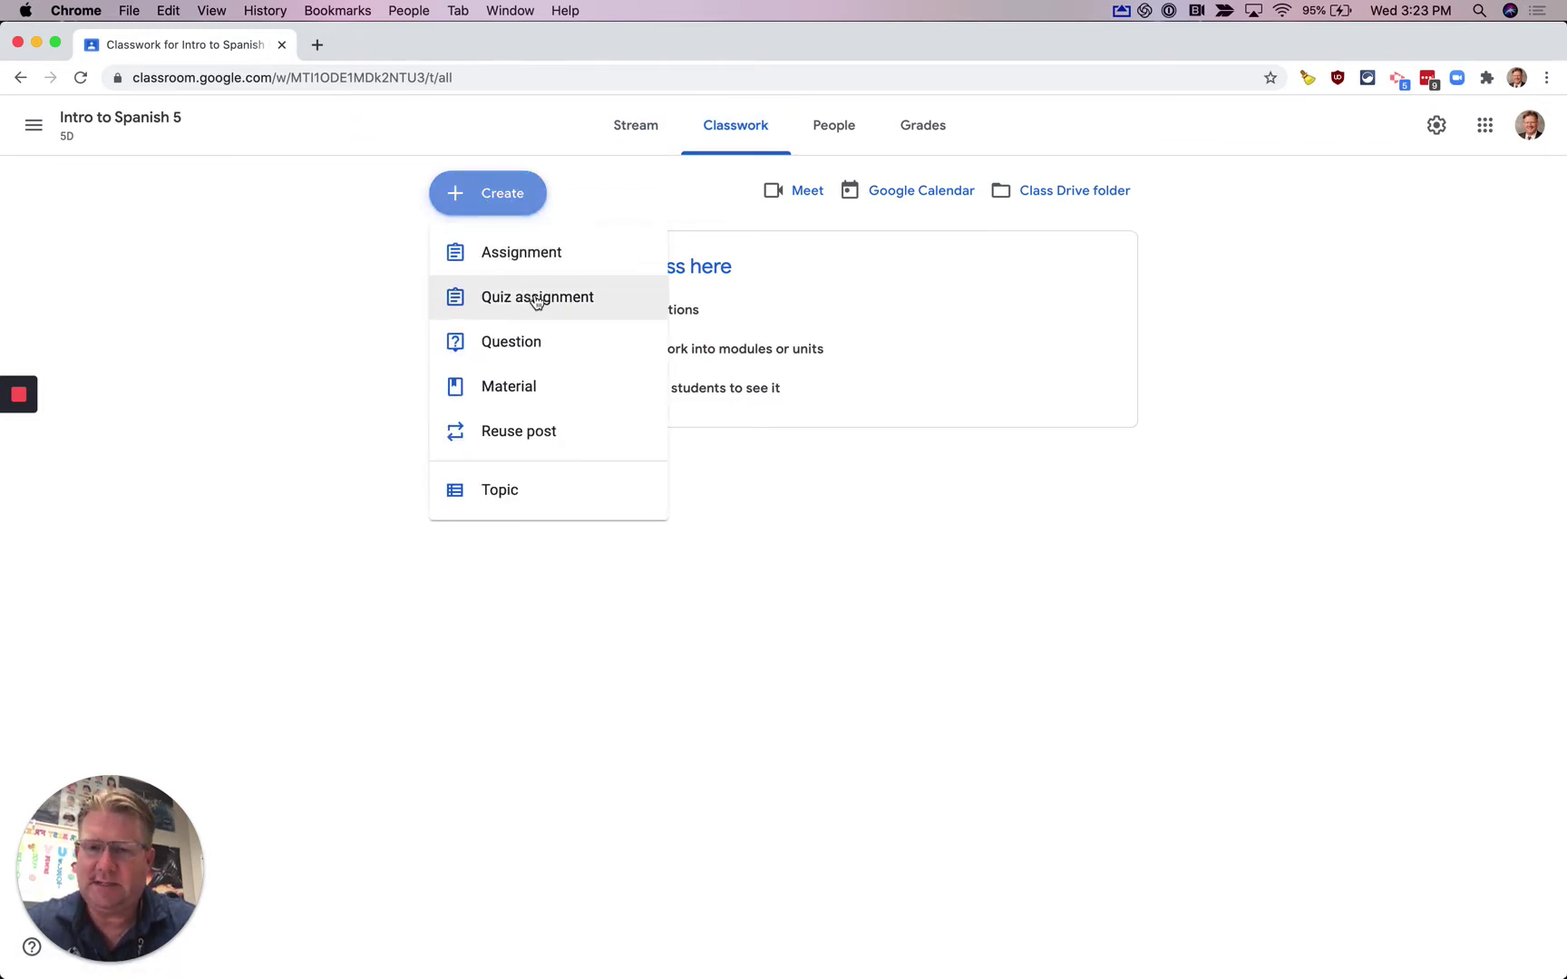
- Create a quiz assignment titled 'Spanish Geography Quiz 1' with grade importing left on
click(536, 300)
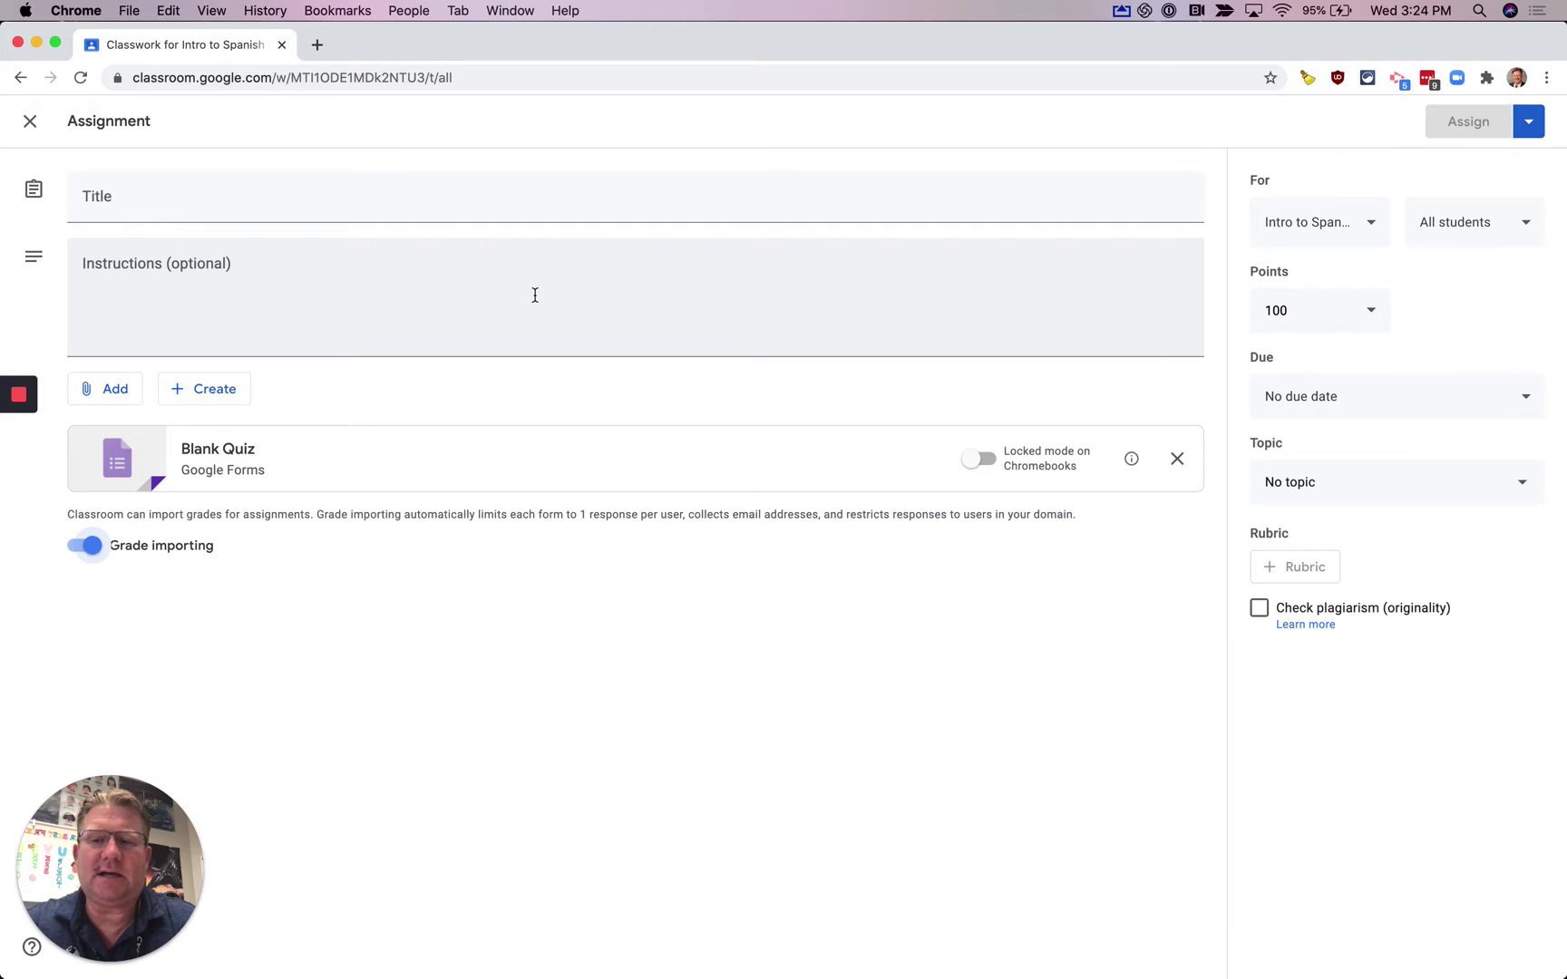
click(281, 208)
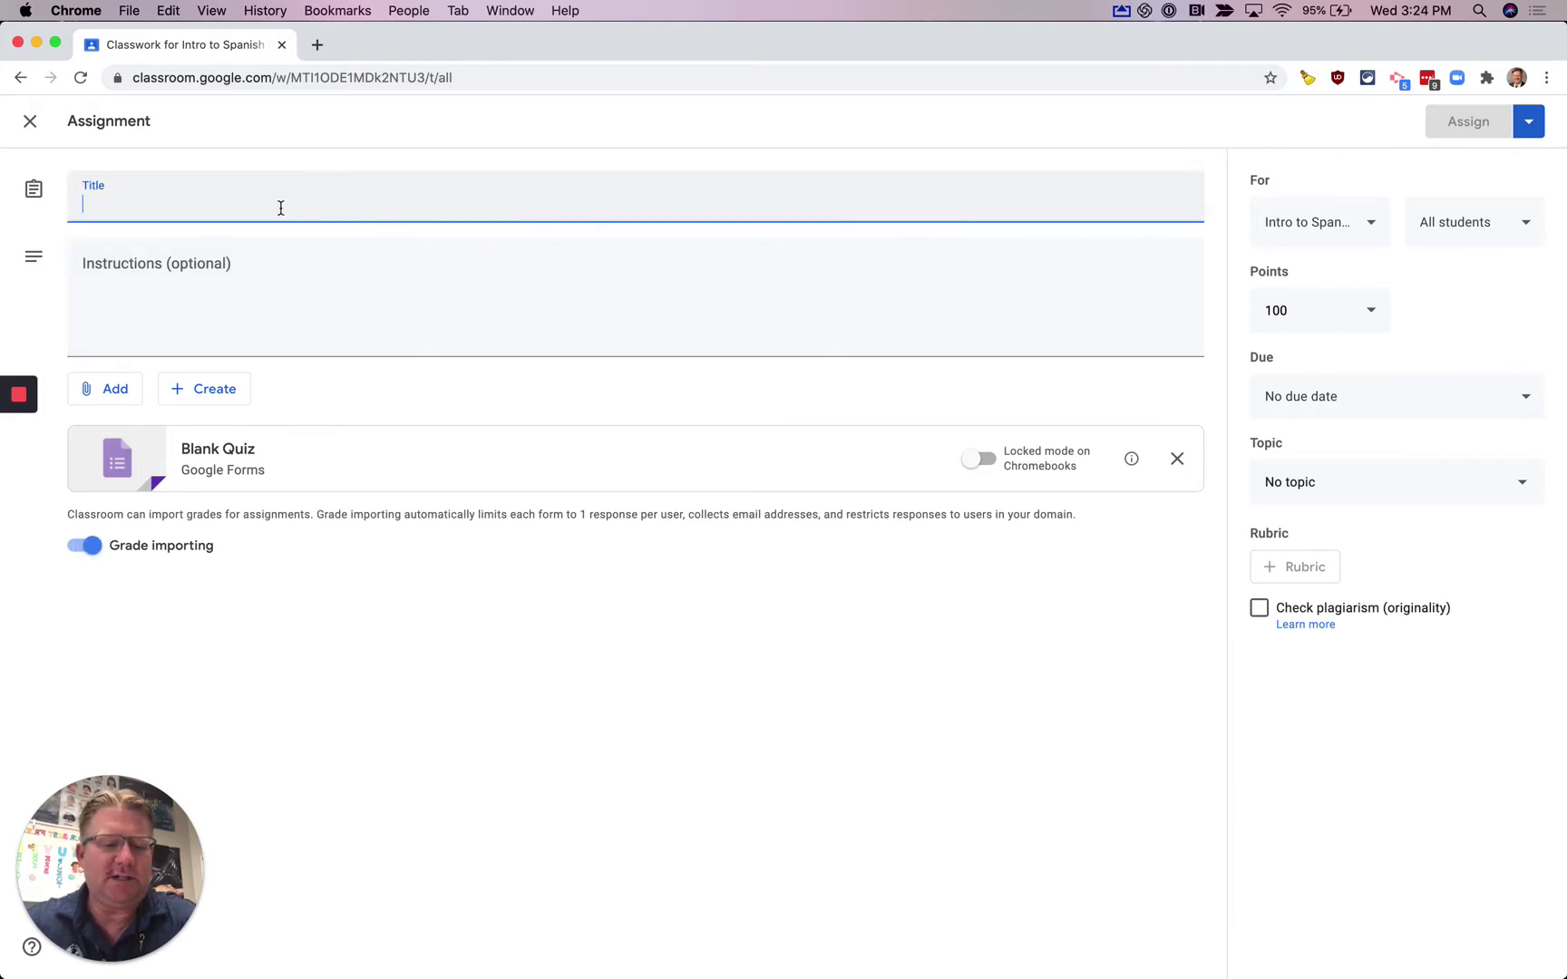
text(Spa)
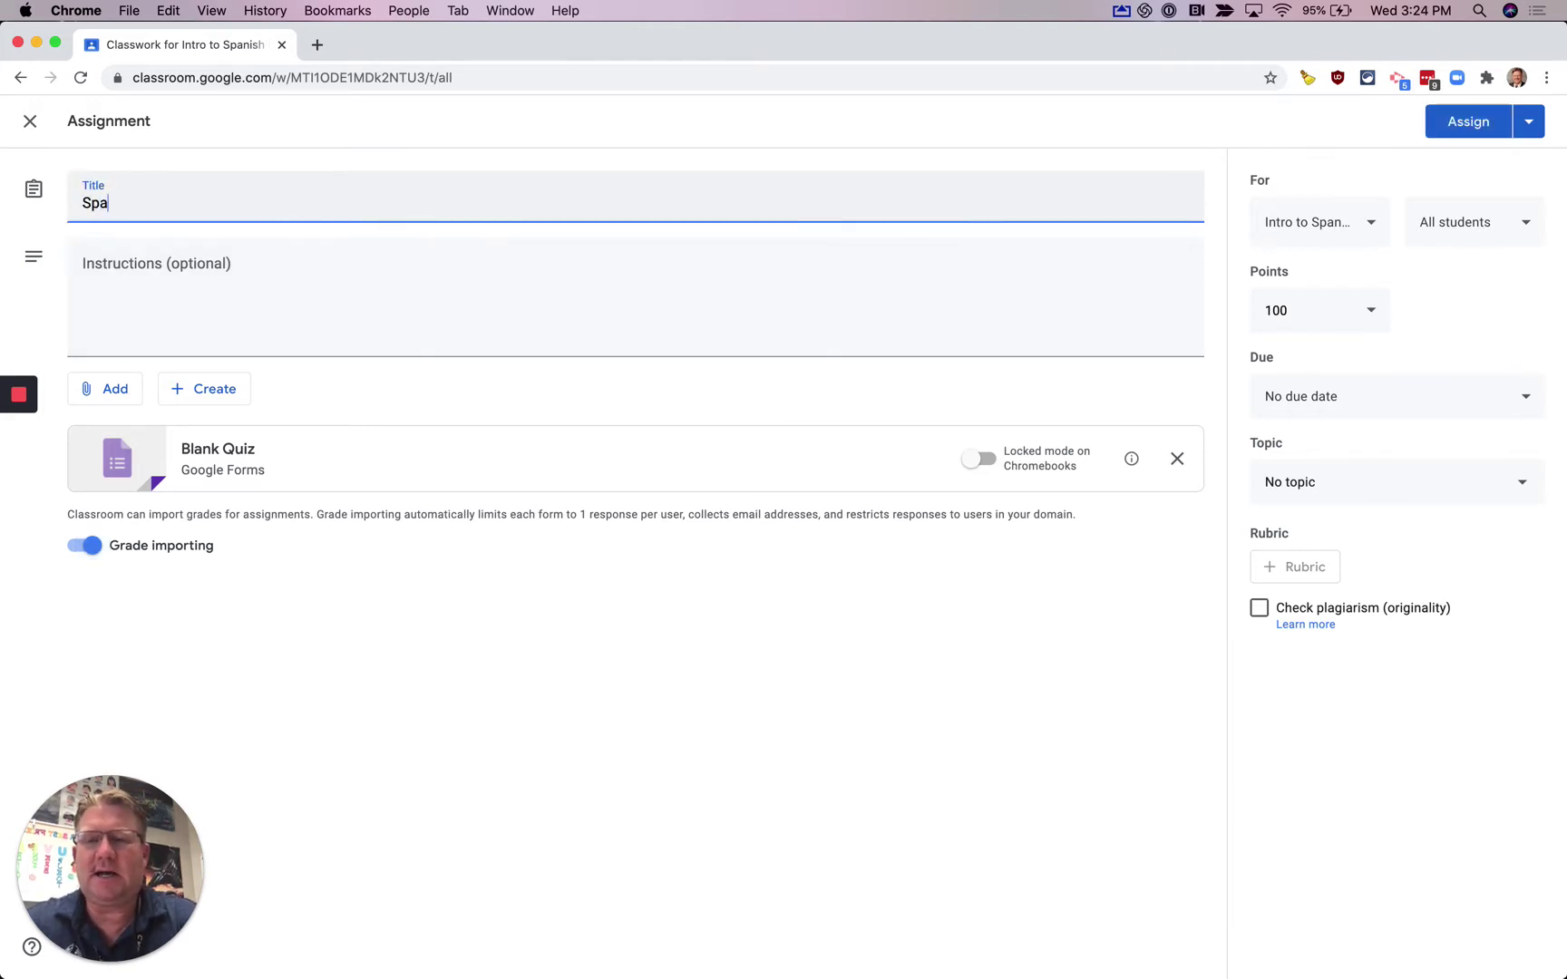
text(nish Geography Quiz 1)
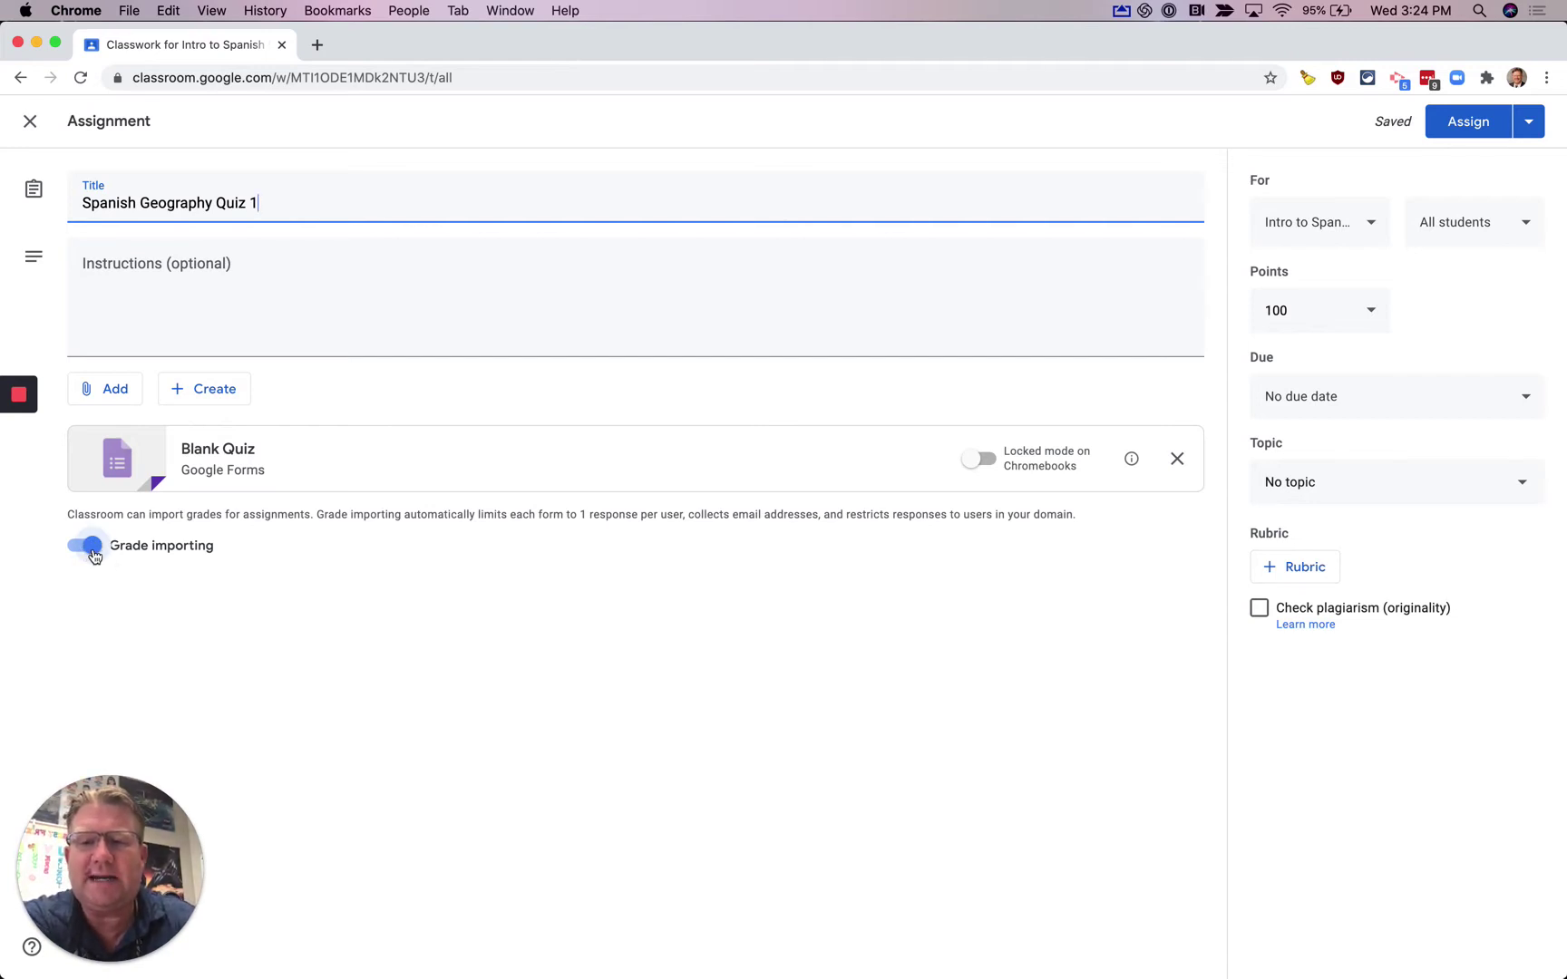
click(86, 545)
click(86, 545)
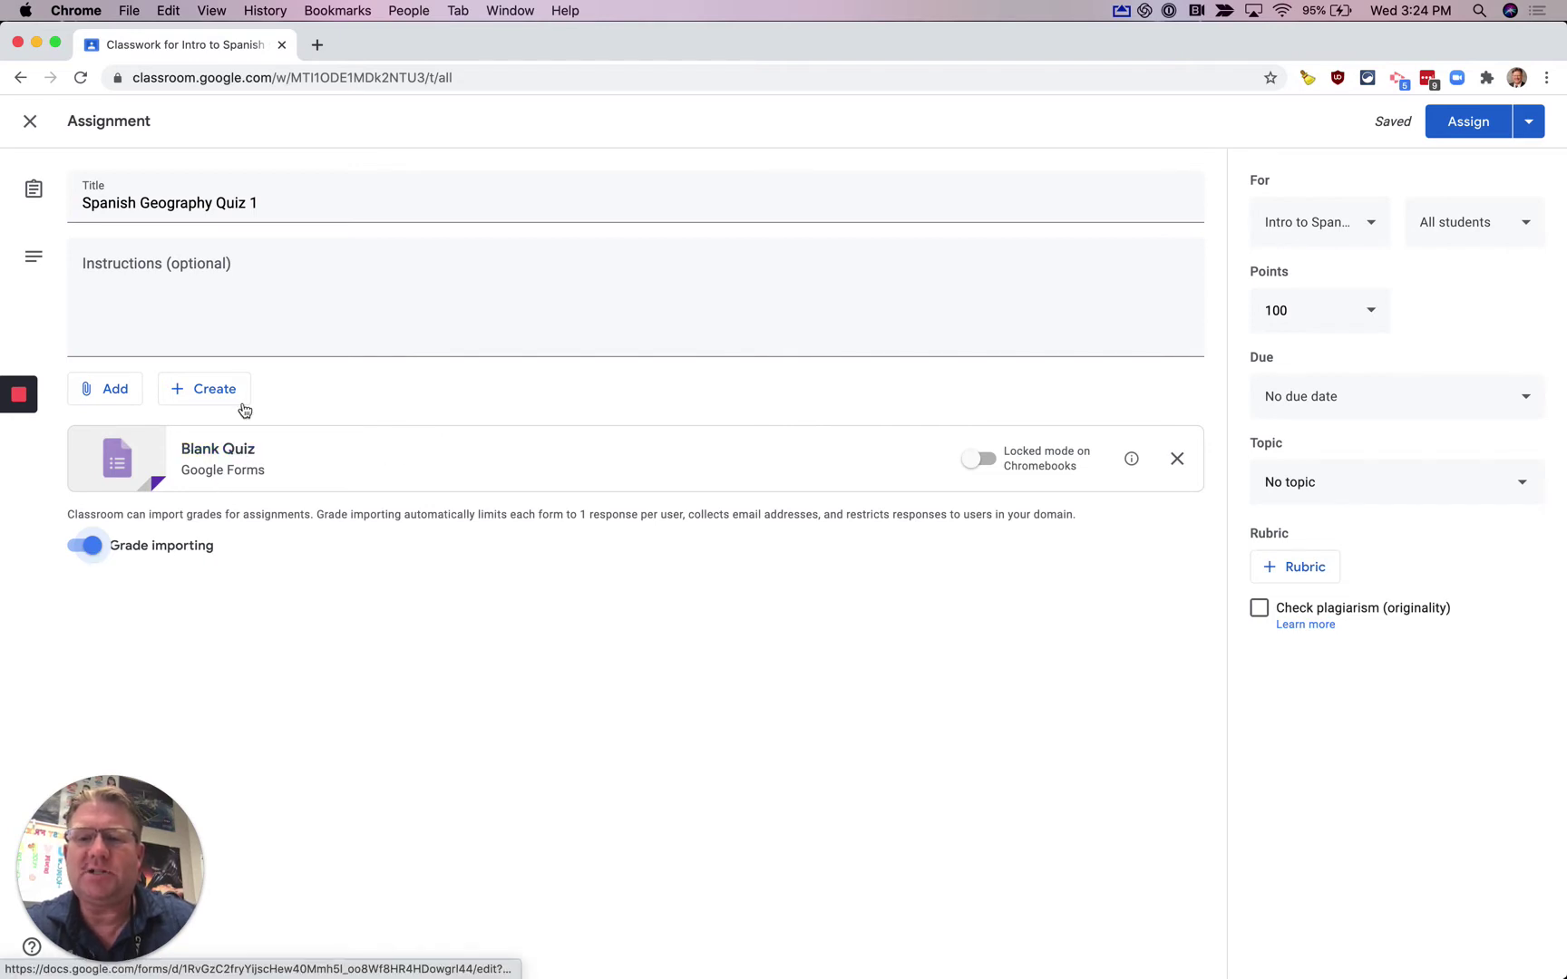
- Open the attached Blank Quiz form and title it 'Spanish Geography Quiz 1'
click(211, 452)
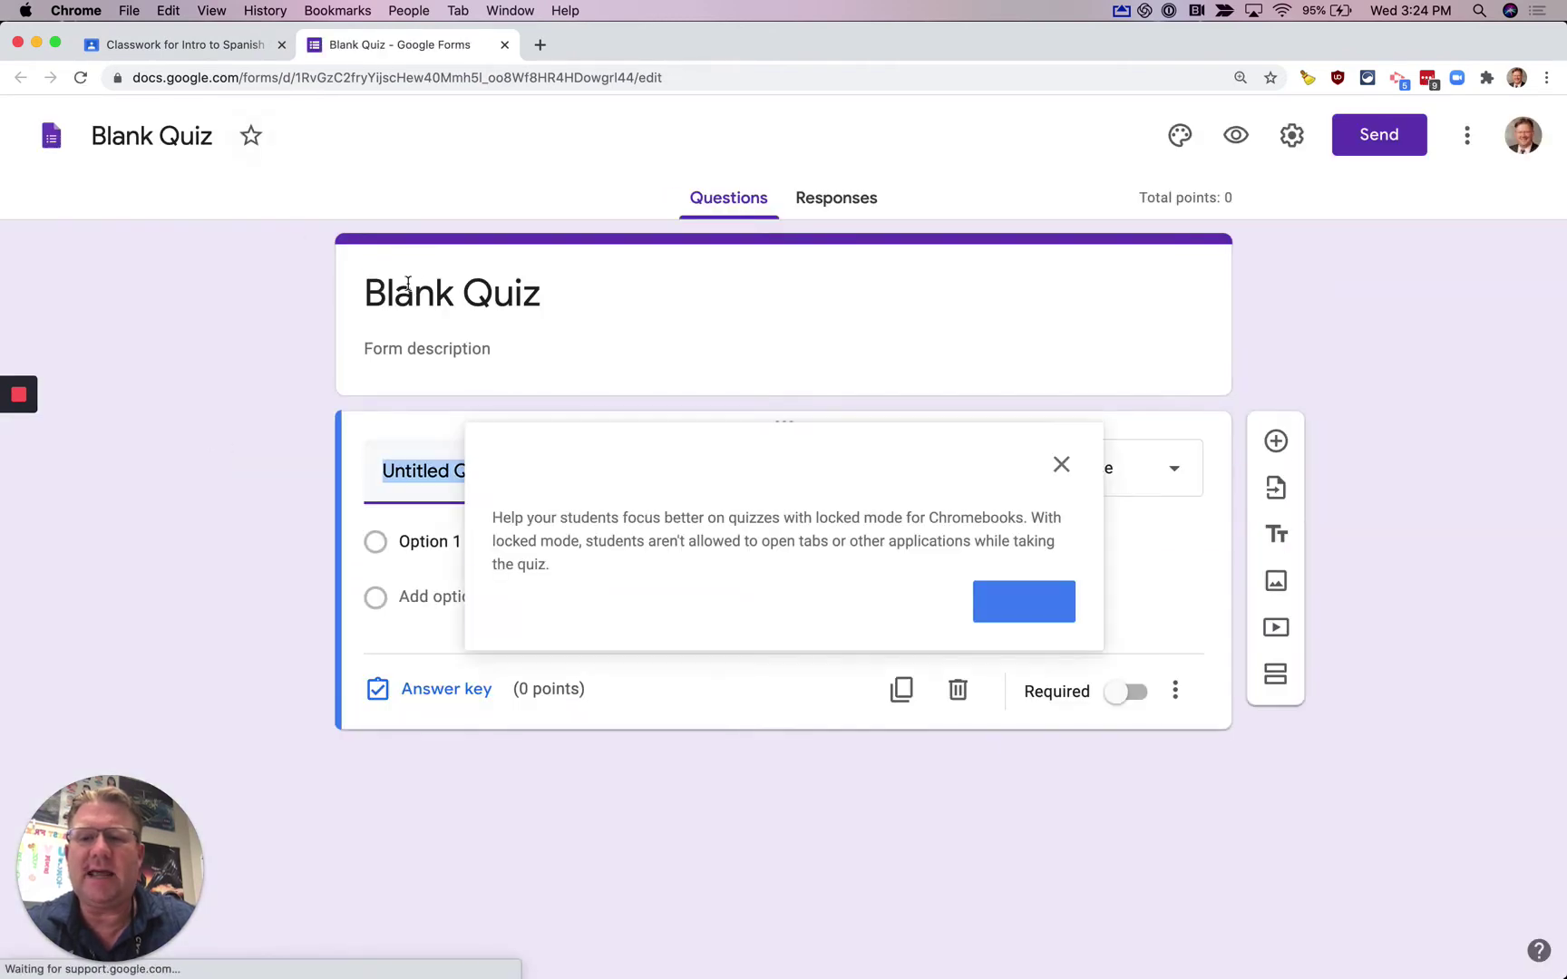
click(413, 281)
text(Geograp)
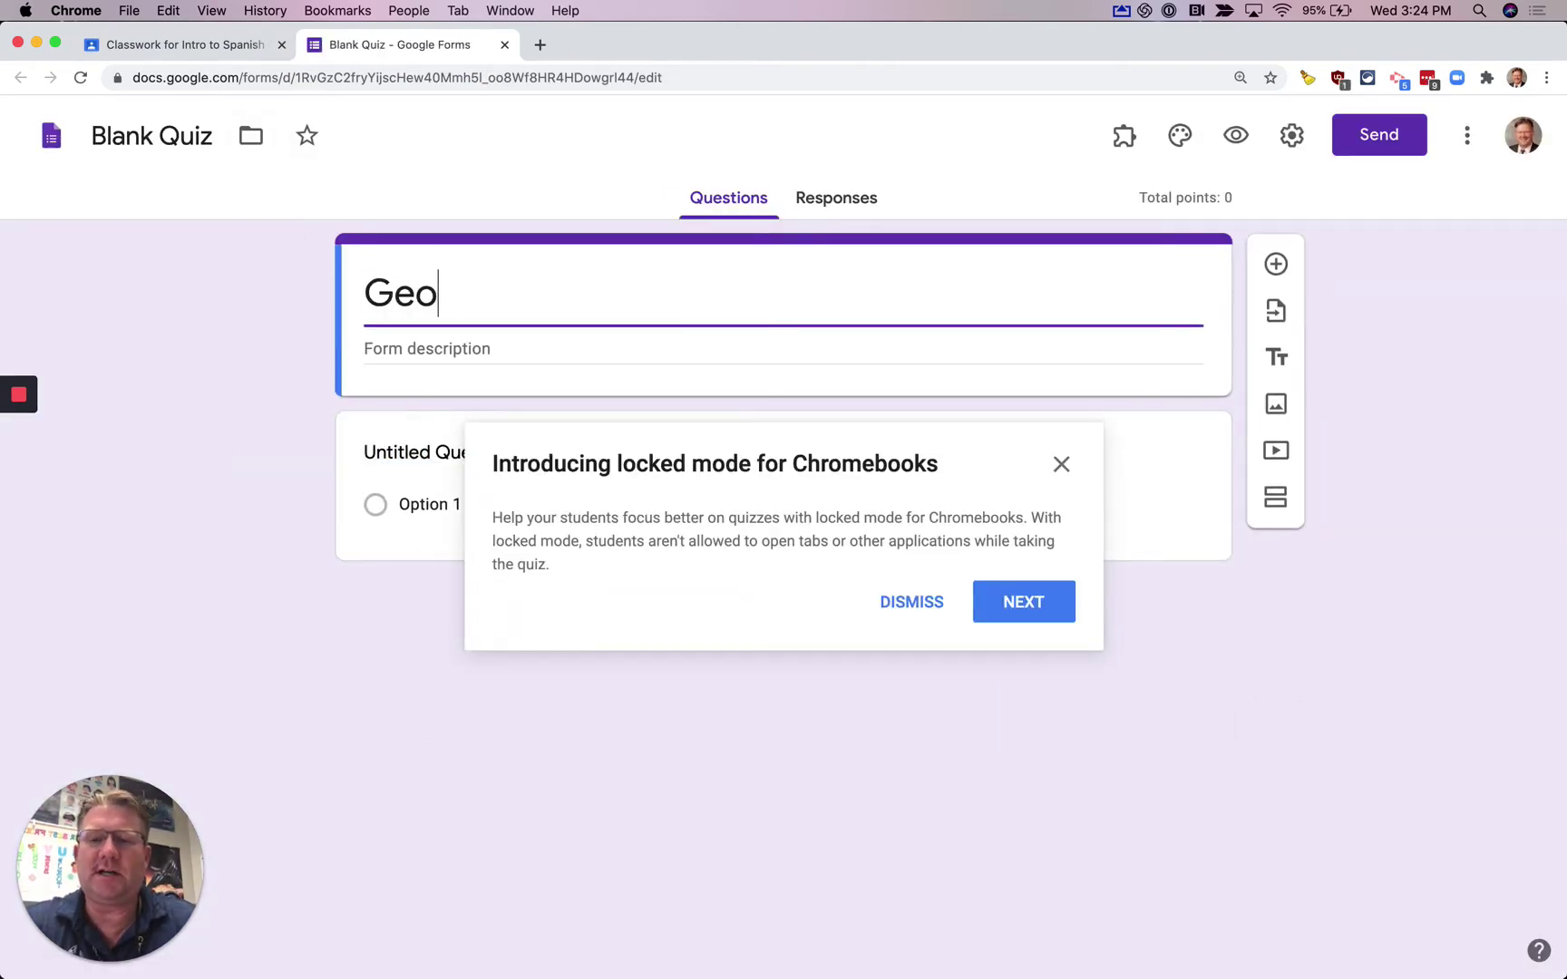
key(BackSpace)
key(BackSpace)
key(BackSpace)
key(BackSpace)
key(BackSpace)
key(BackSpace)
key(BackSpace)
text(Sap)
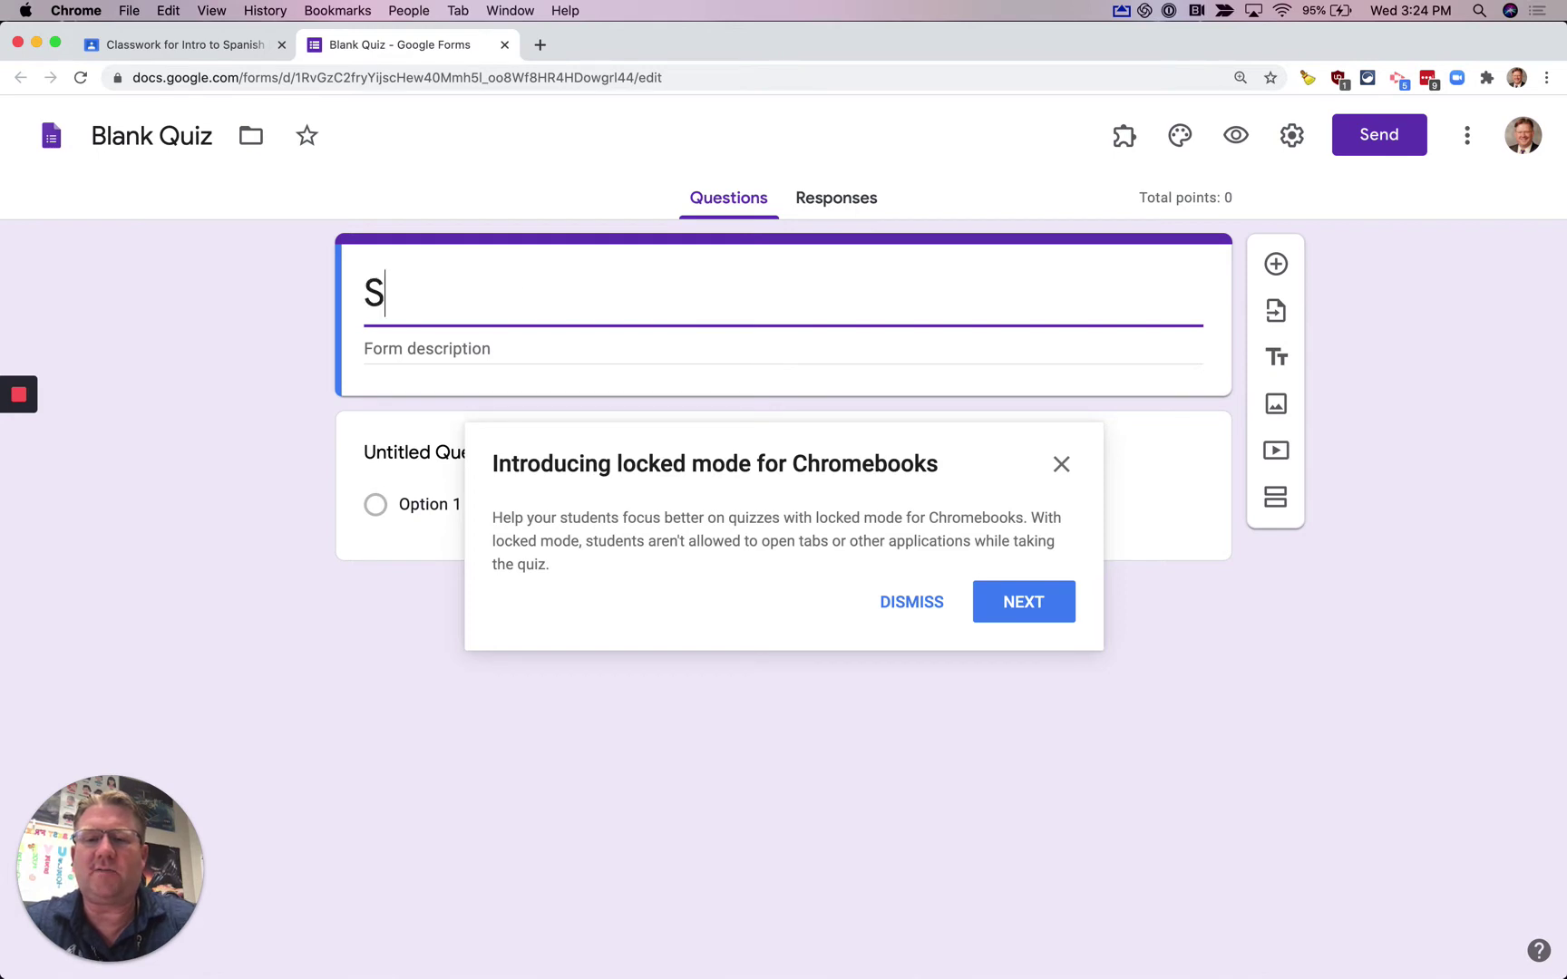
key(BackSpace)
key(BackSpace)
text(pa)
text(nish )
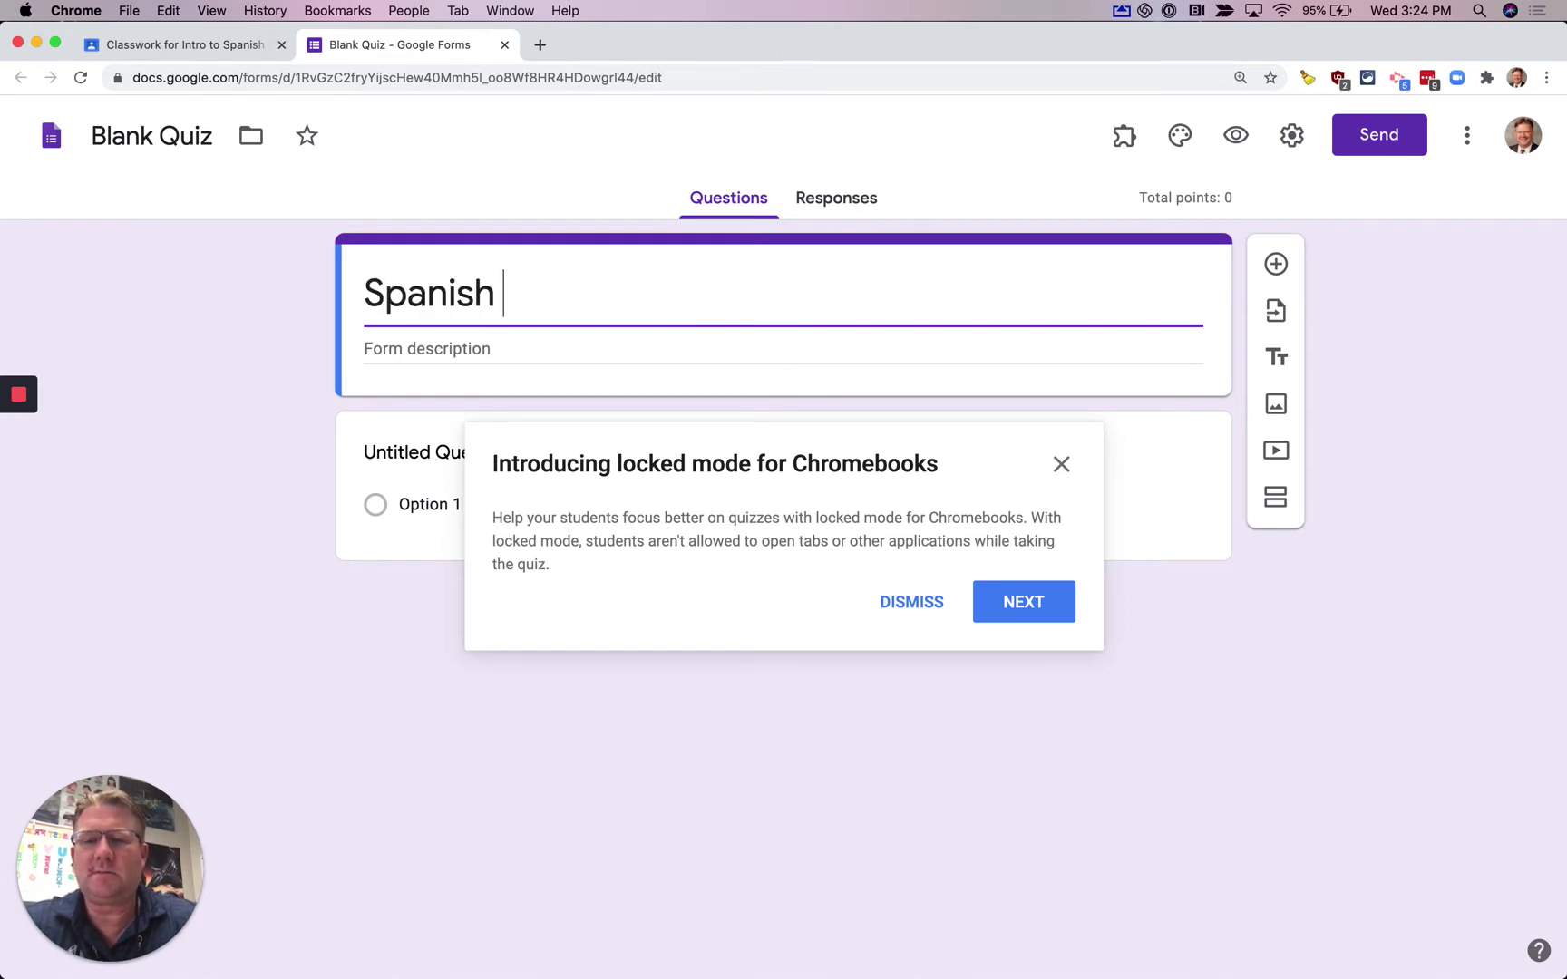
text(Geography Quiz 1)
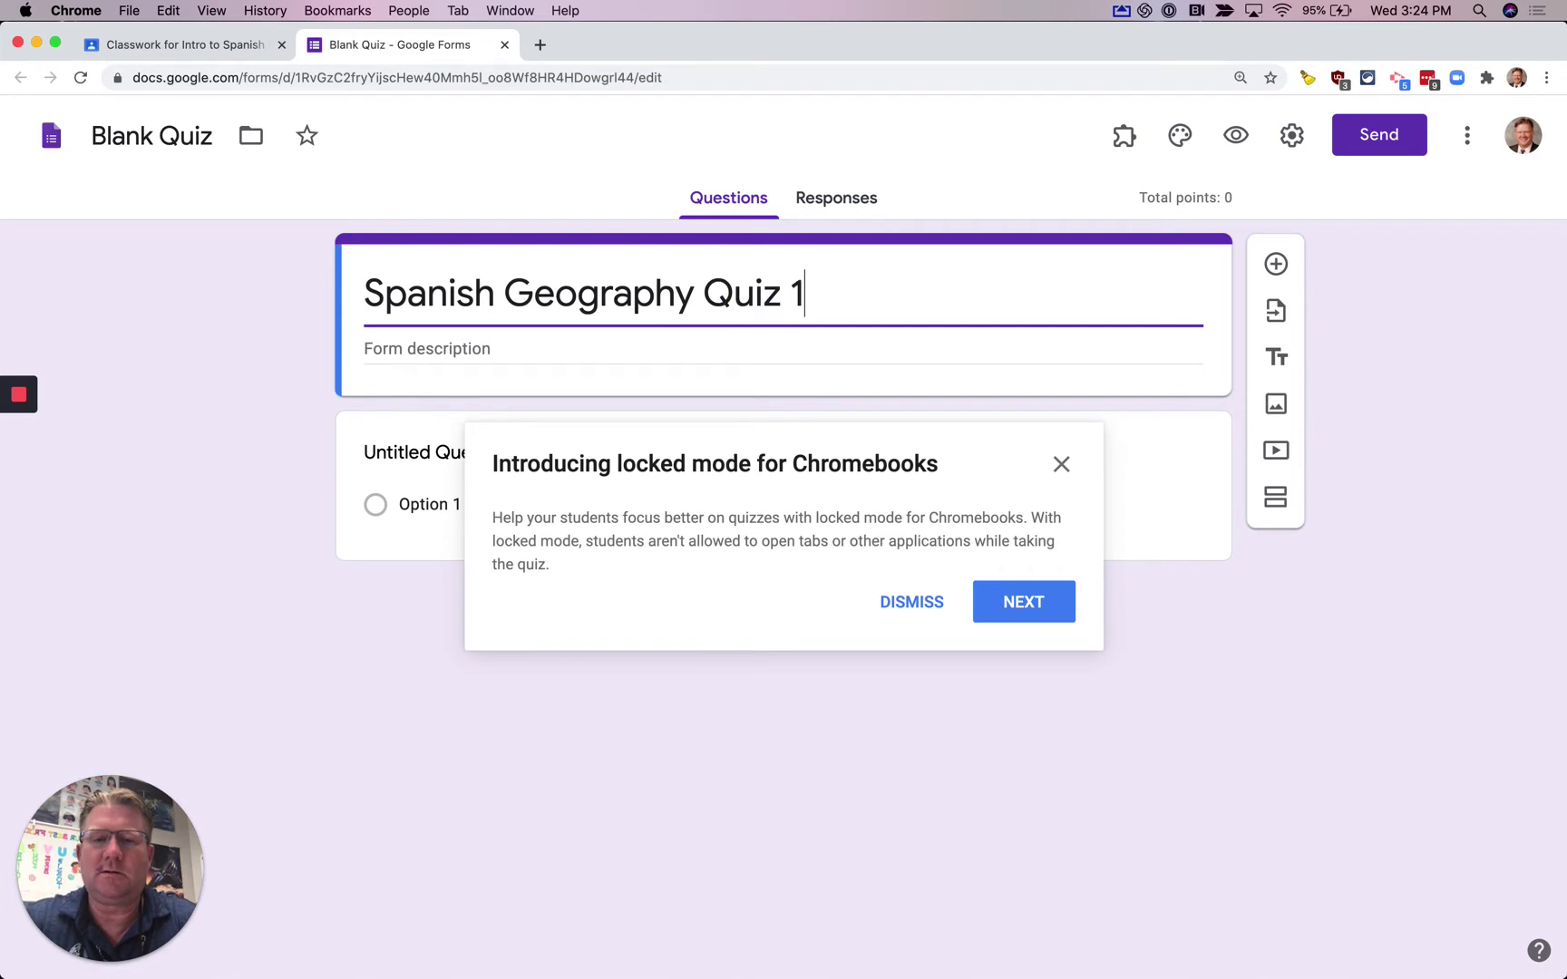
- Rename the form file to 'Spanish Geography Quiz 1' and dismiss the locked-mode announcement
key(super+a)
key(super+c)
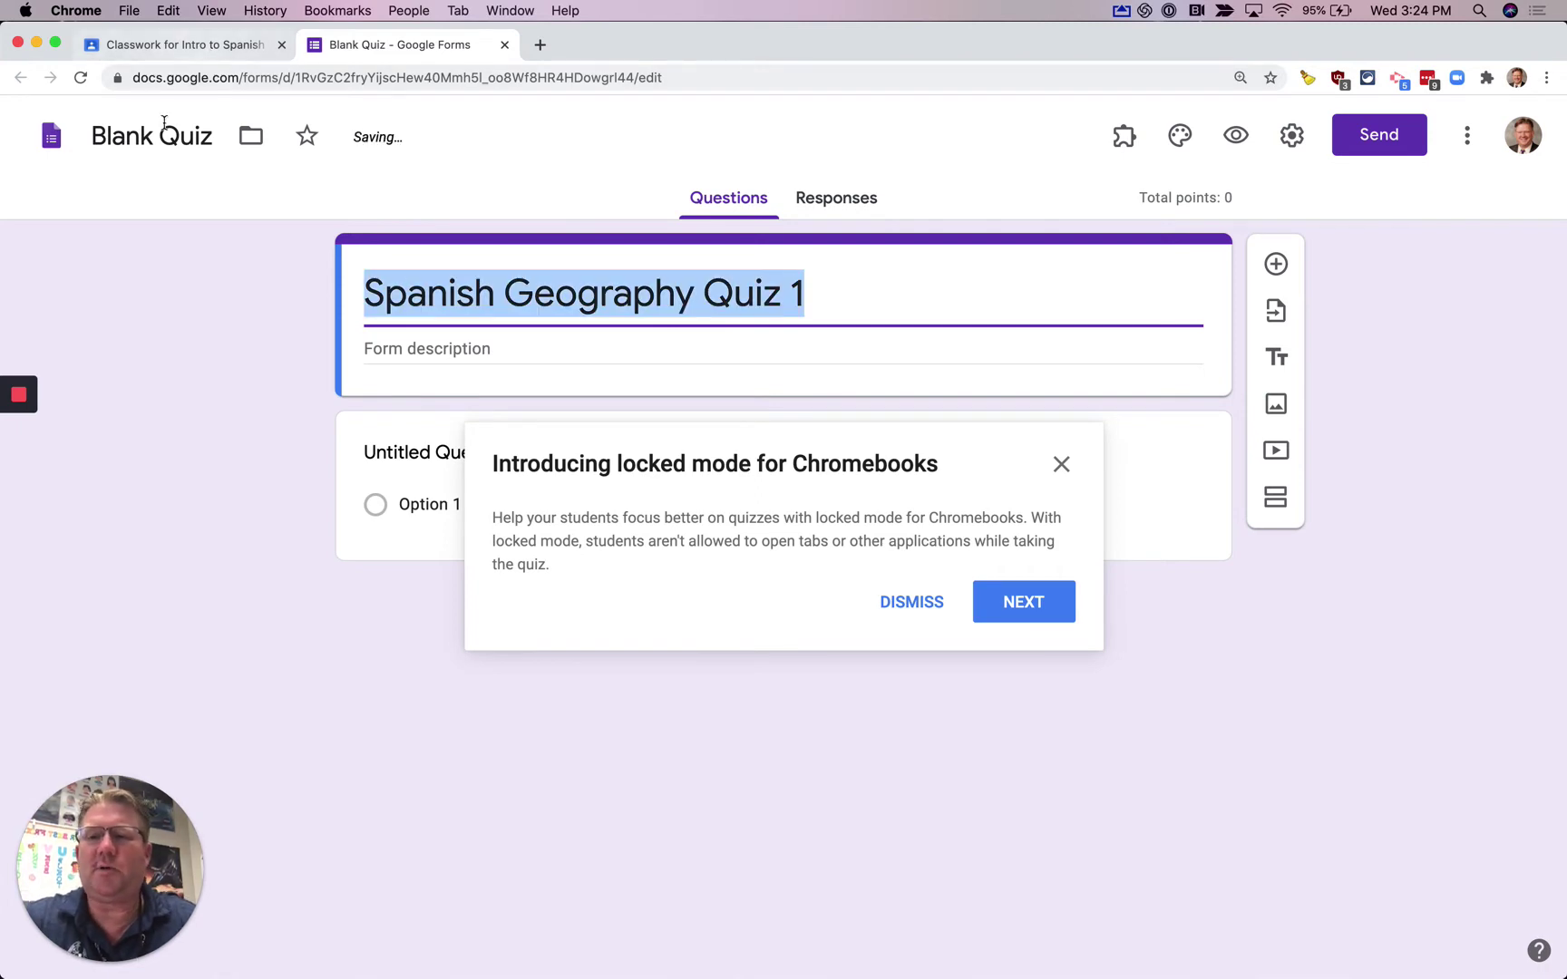
triple_click(159, 136)
key(super+v)
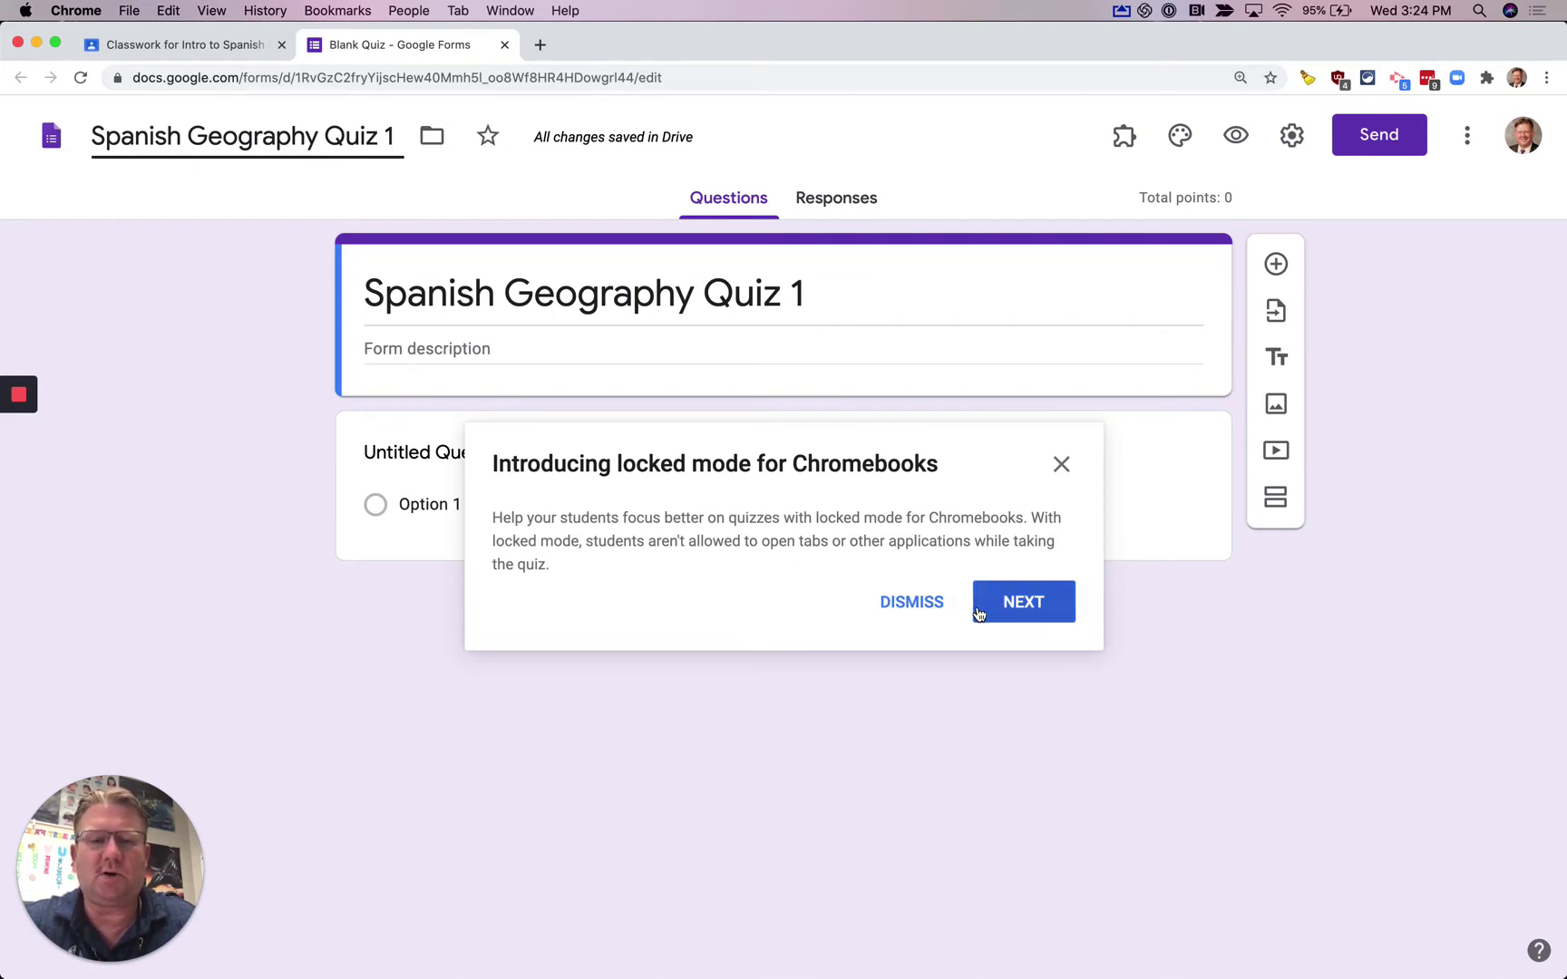
click(937, 612)
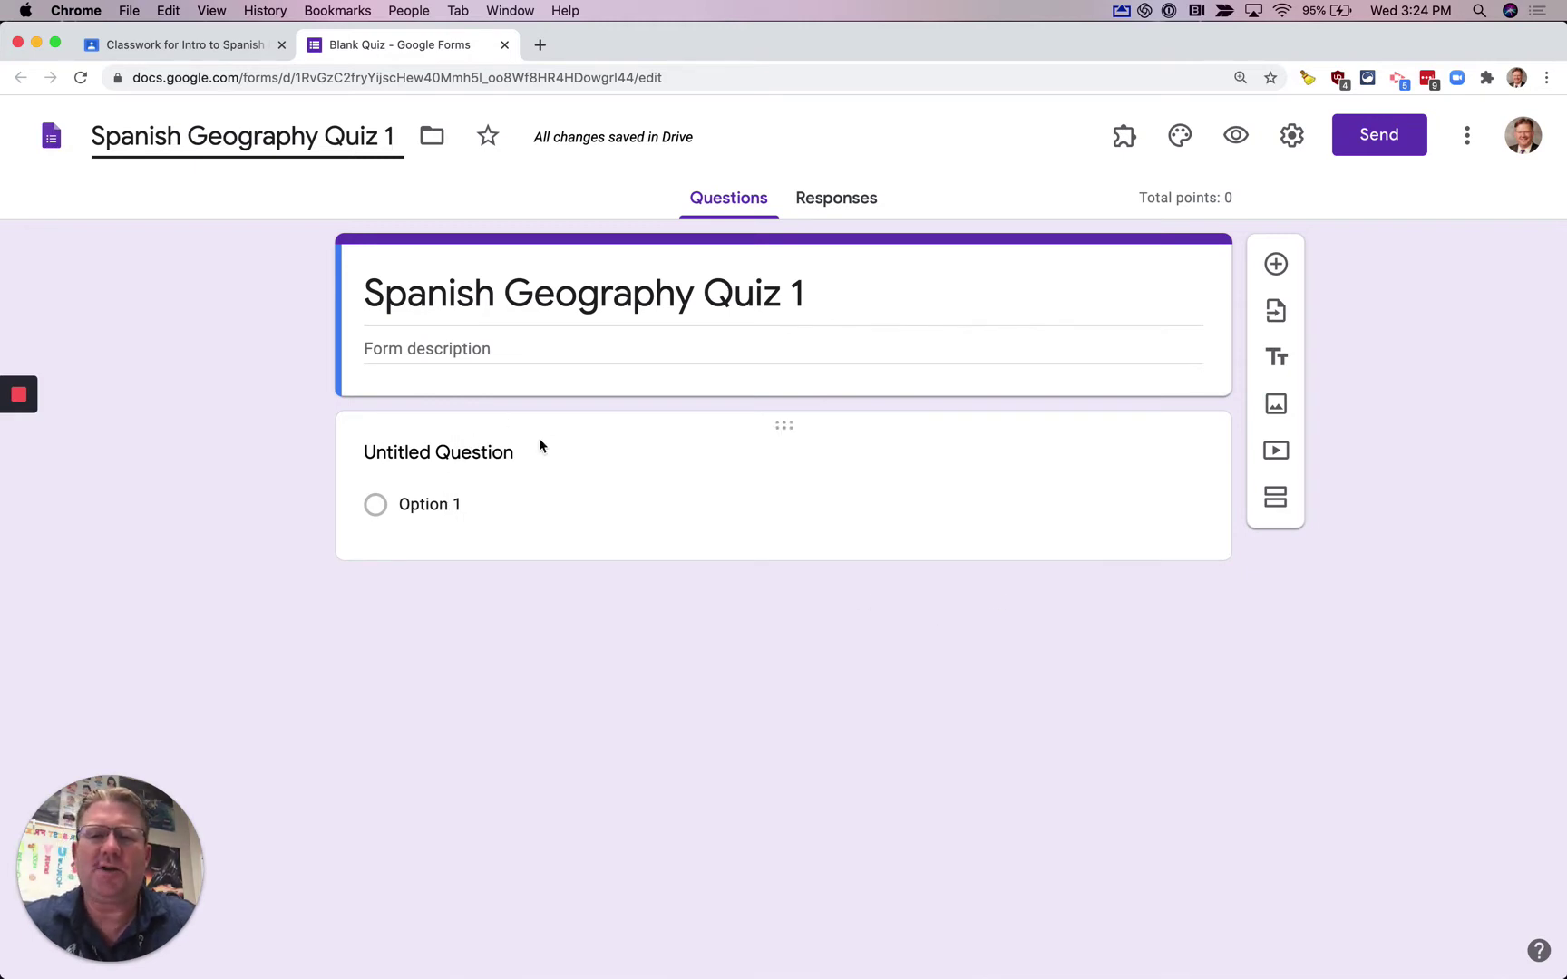
- Return to the Classwork for Intro to Spanish tab with the assignment draft
click(209, 44)
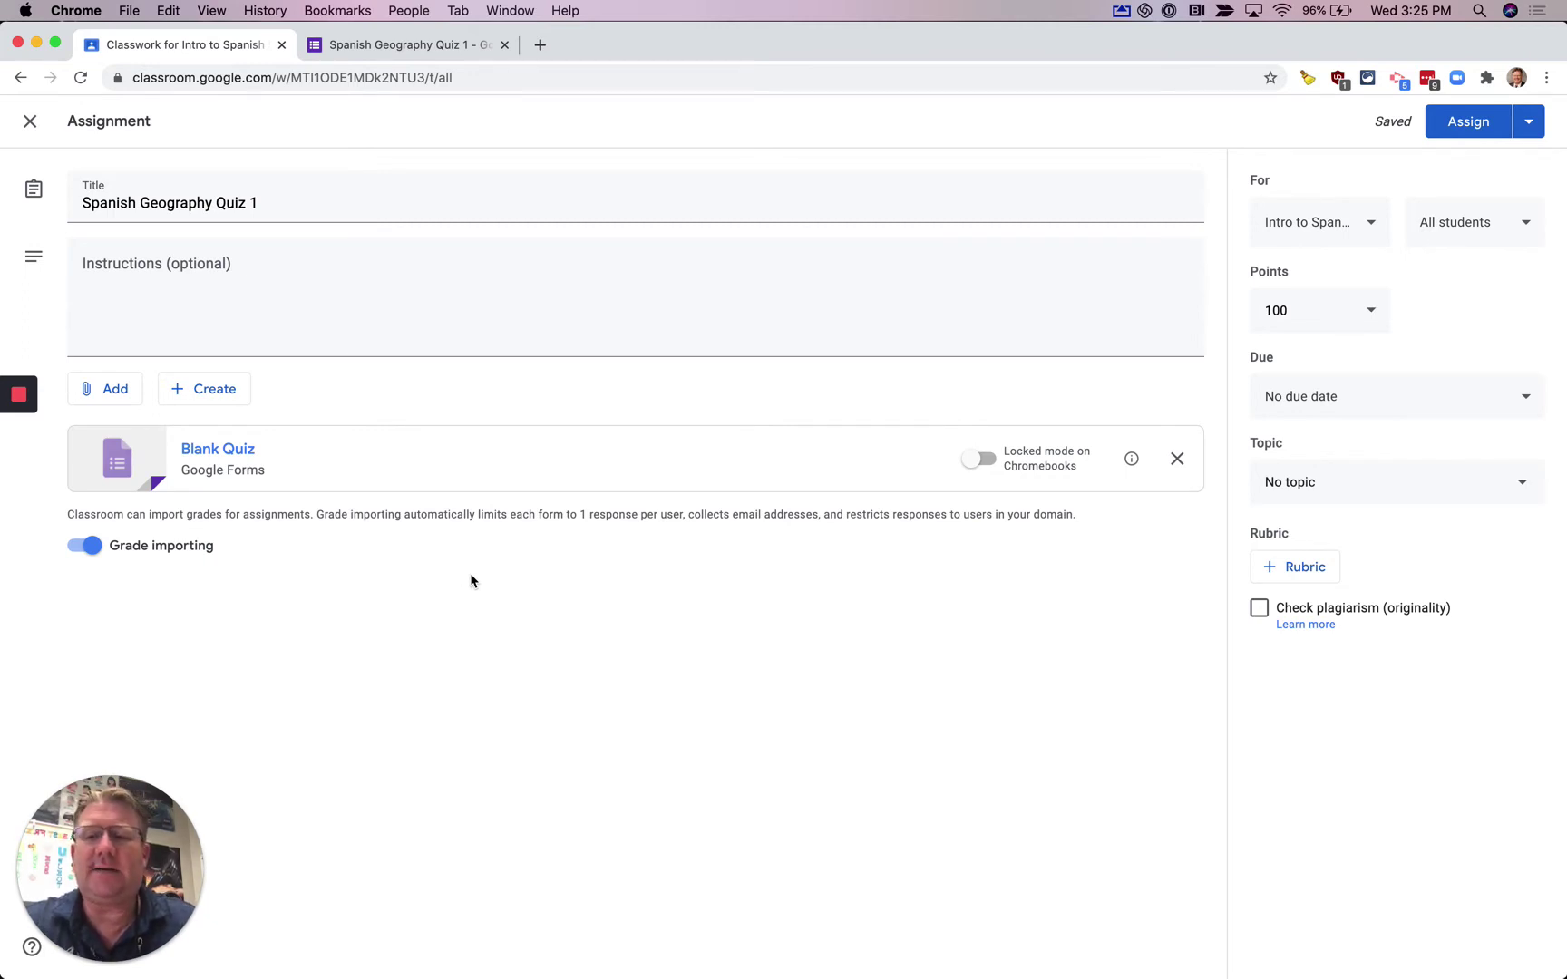
- Open Google Drive in a new tab and preview Quiz-test.JPG before returning to My Drive
click(539, 44)
text(d)
key(Return)
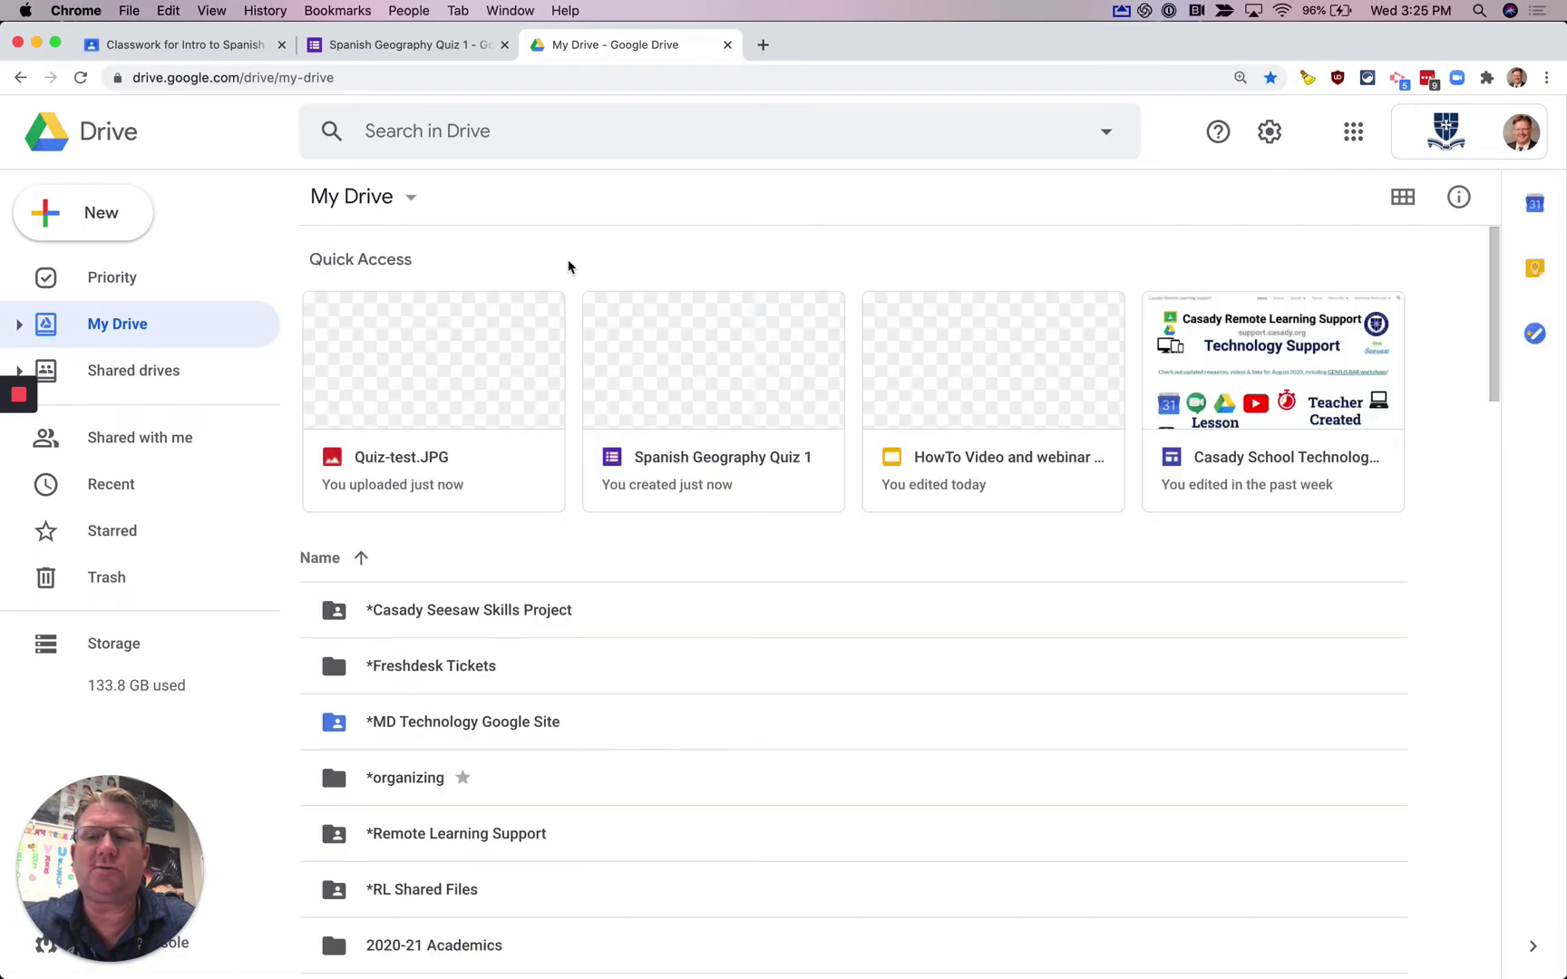
click(467, 370)
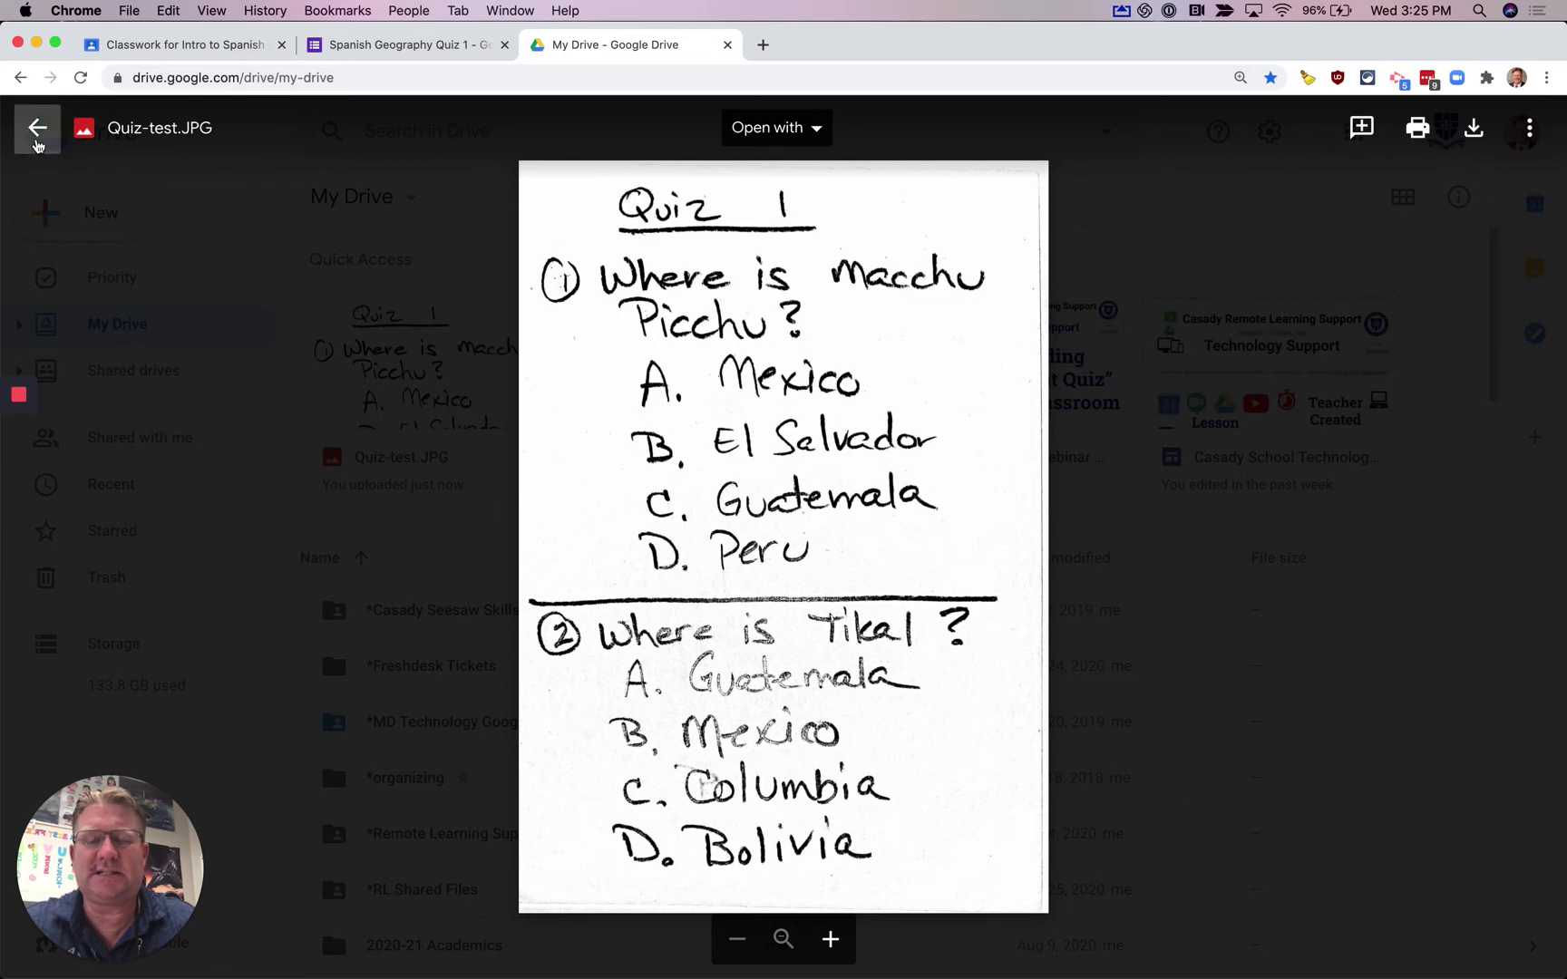
click(36, 144)
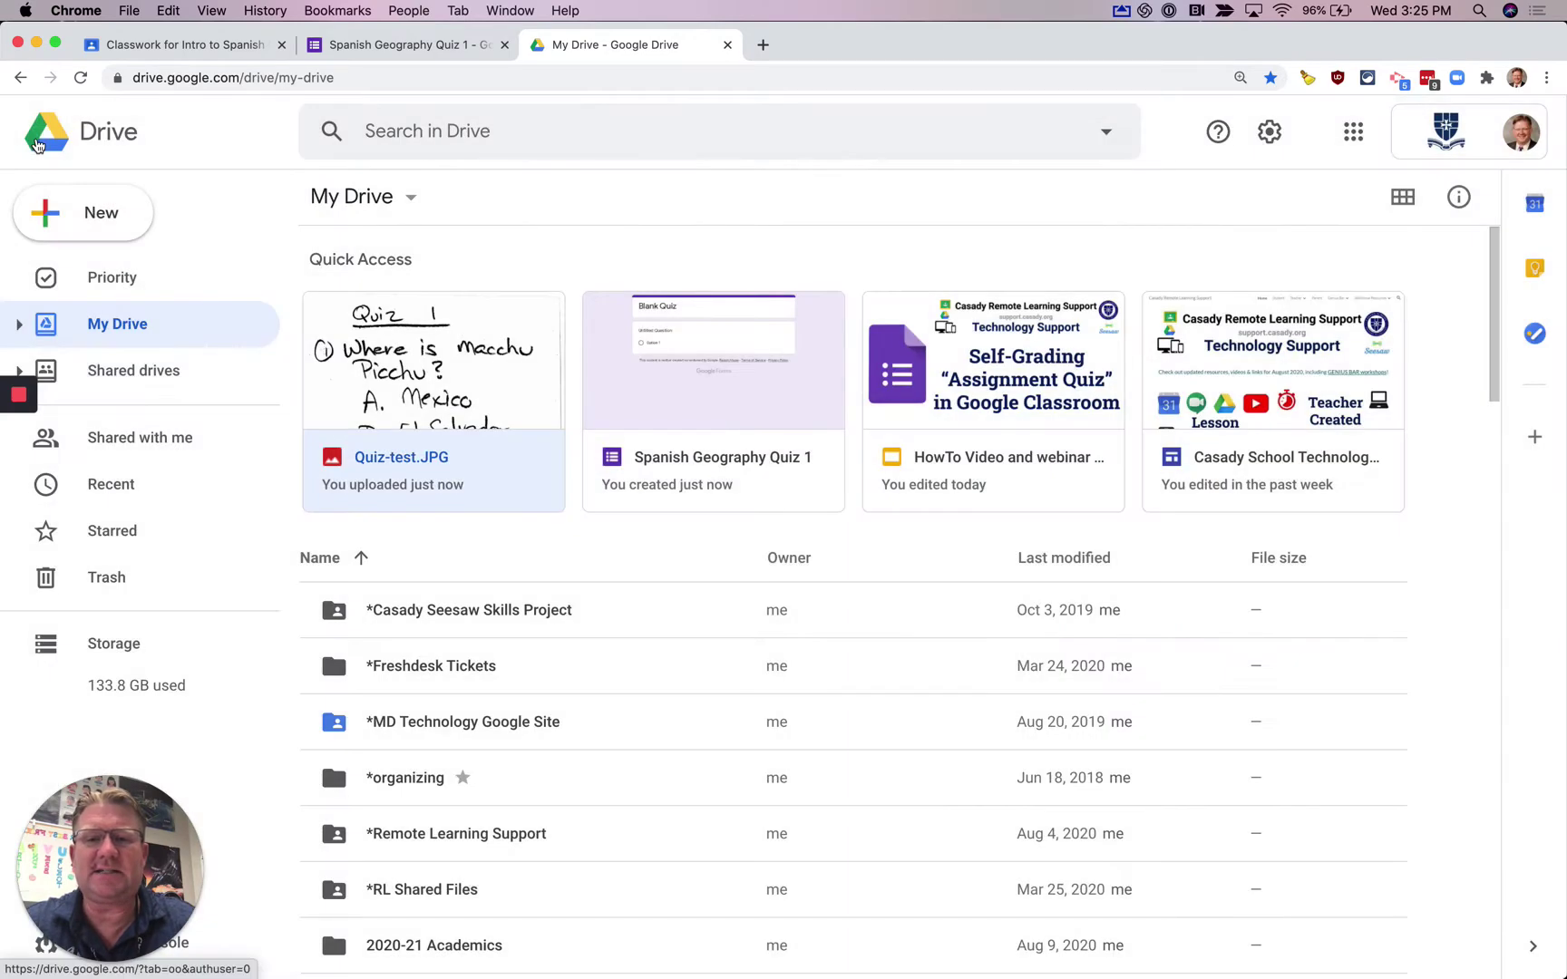
- Share Quiz-test.JPG so anyone at CASADY SCHOOL with the link can view it
right_click(471, 362)
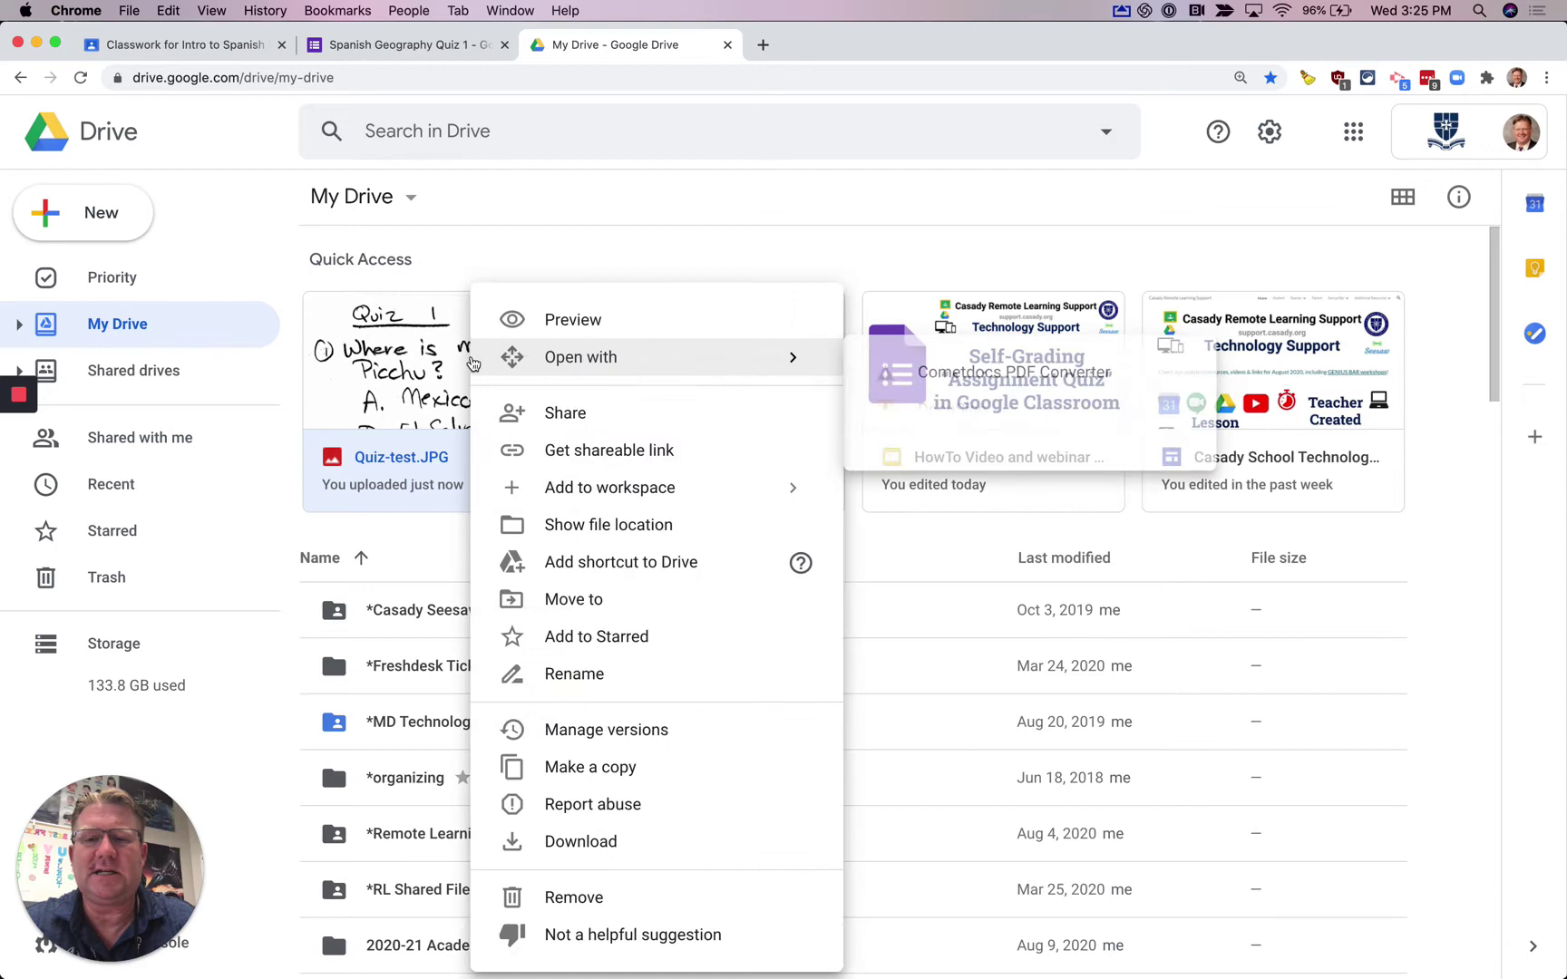
click(548, 425)
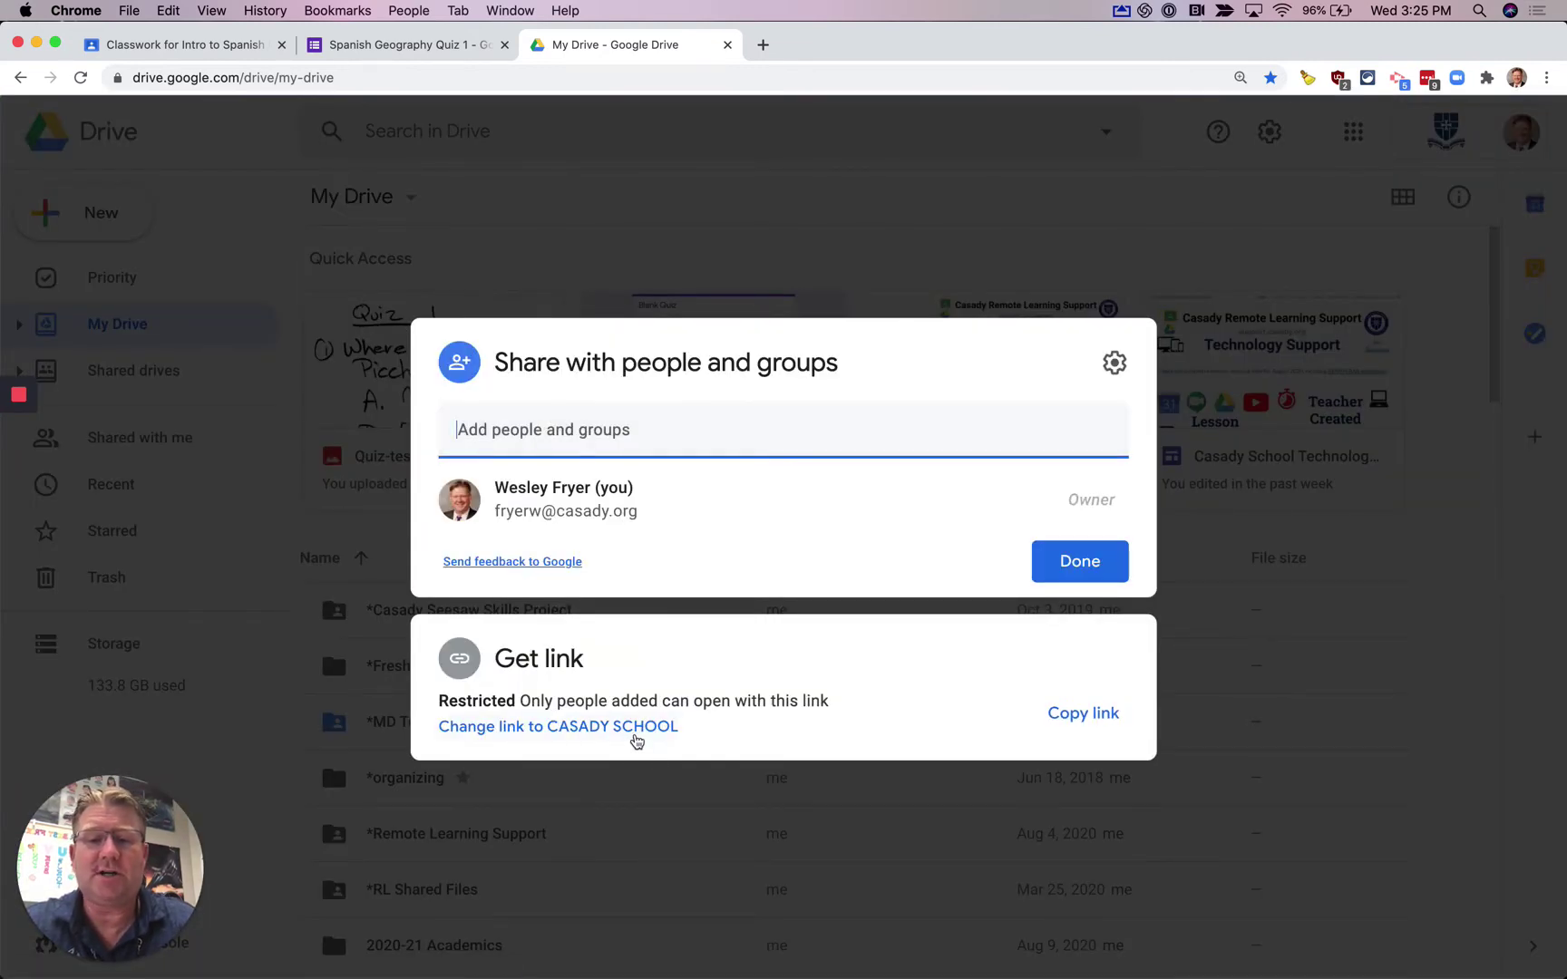
click(614, 728)
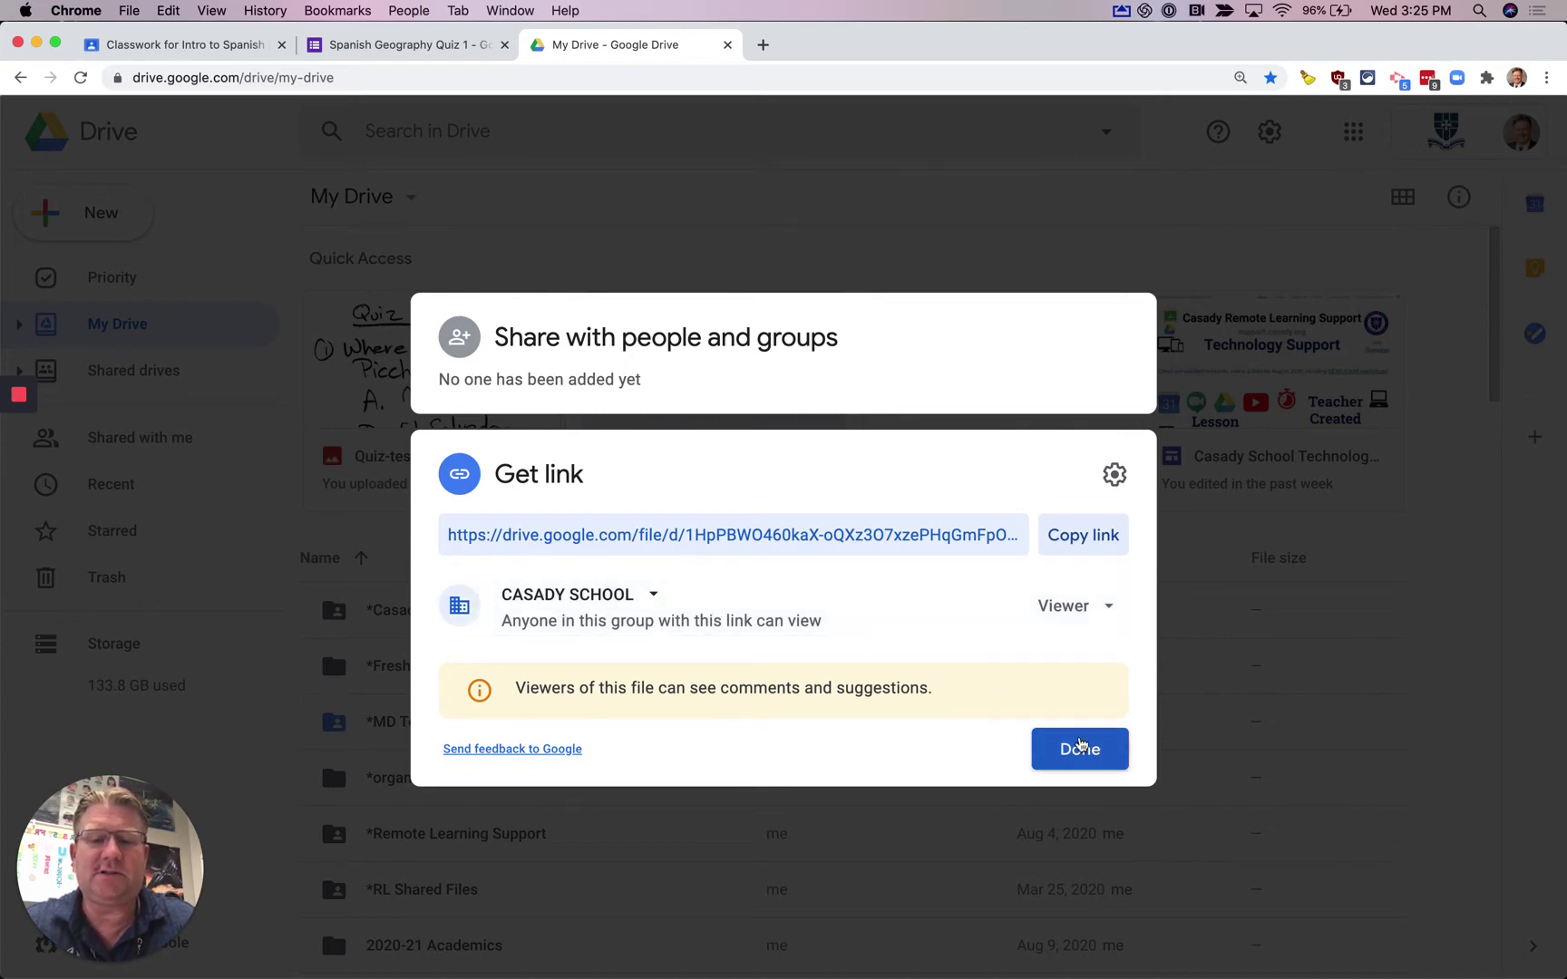
click(1077, 752)
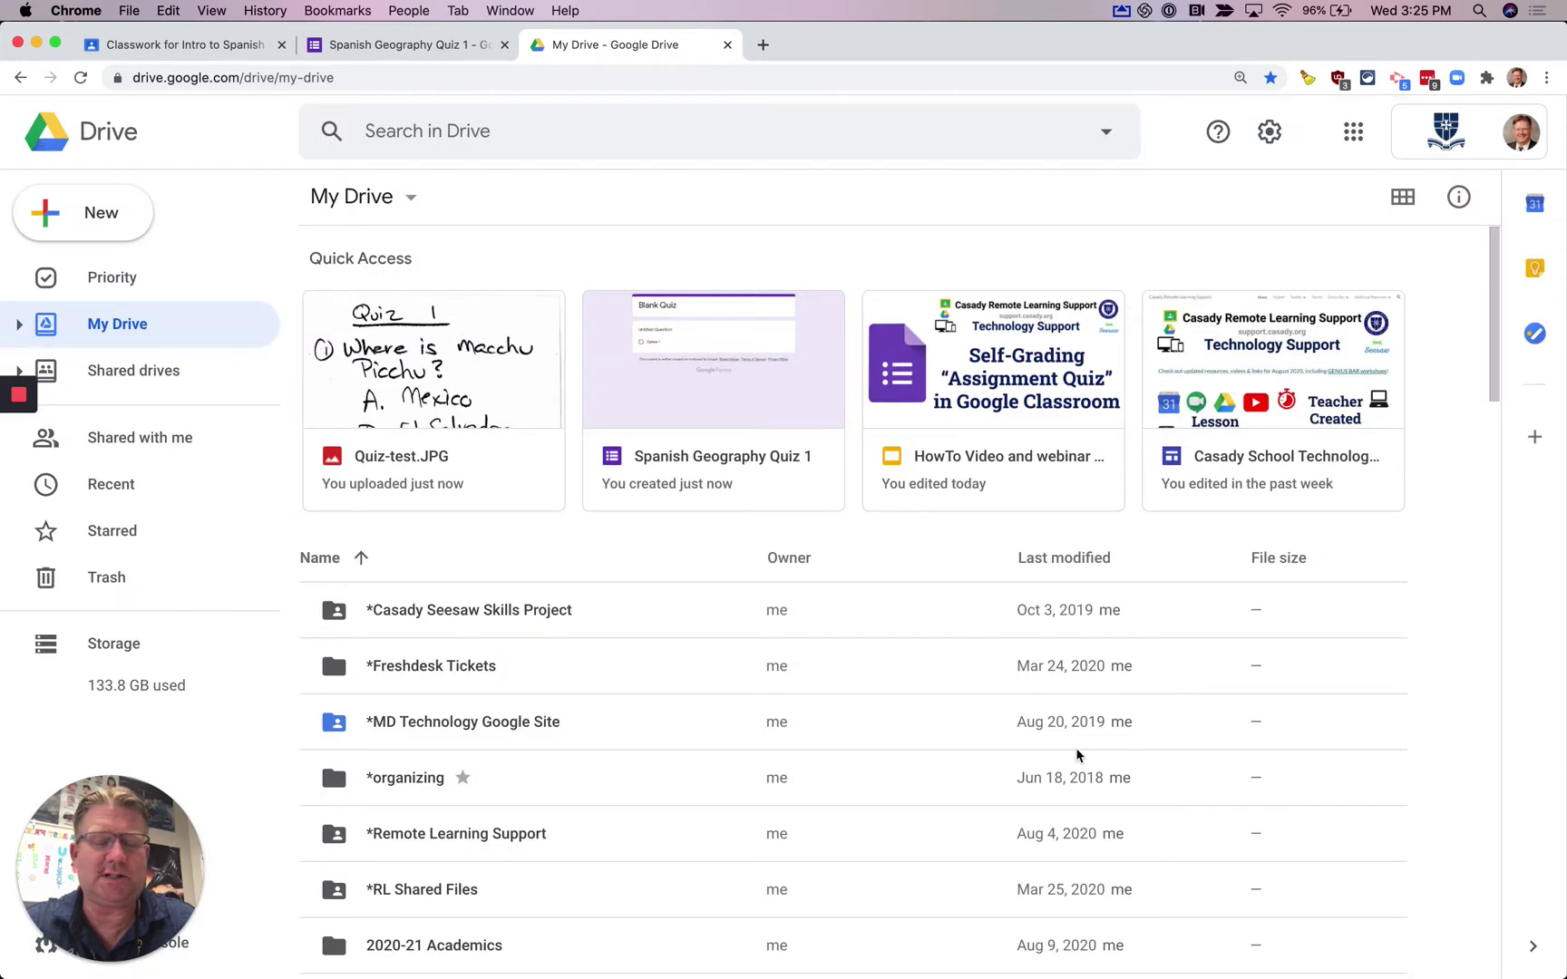
- Open Quiz-test.JPG in preview and copy its share link
click(513, 351)
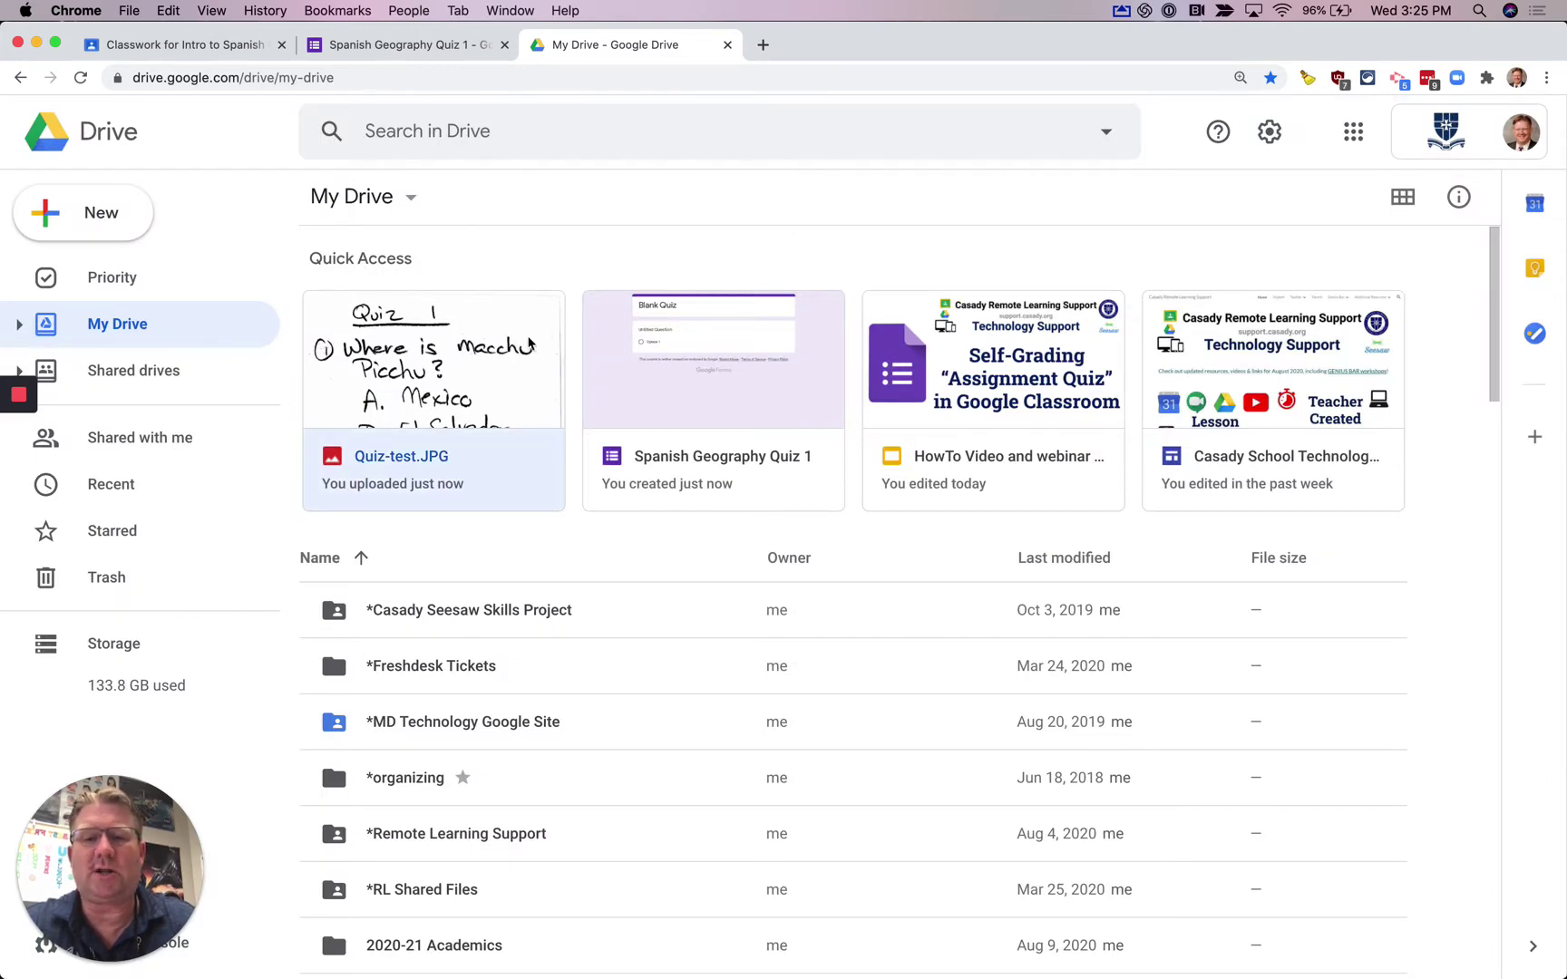
double_click(495, 371)
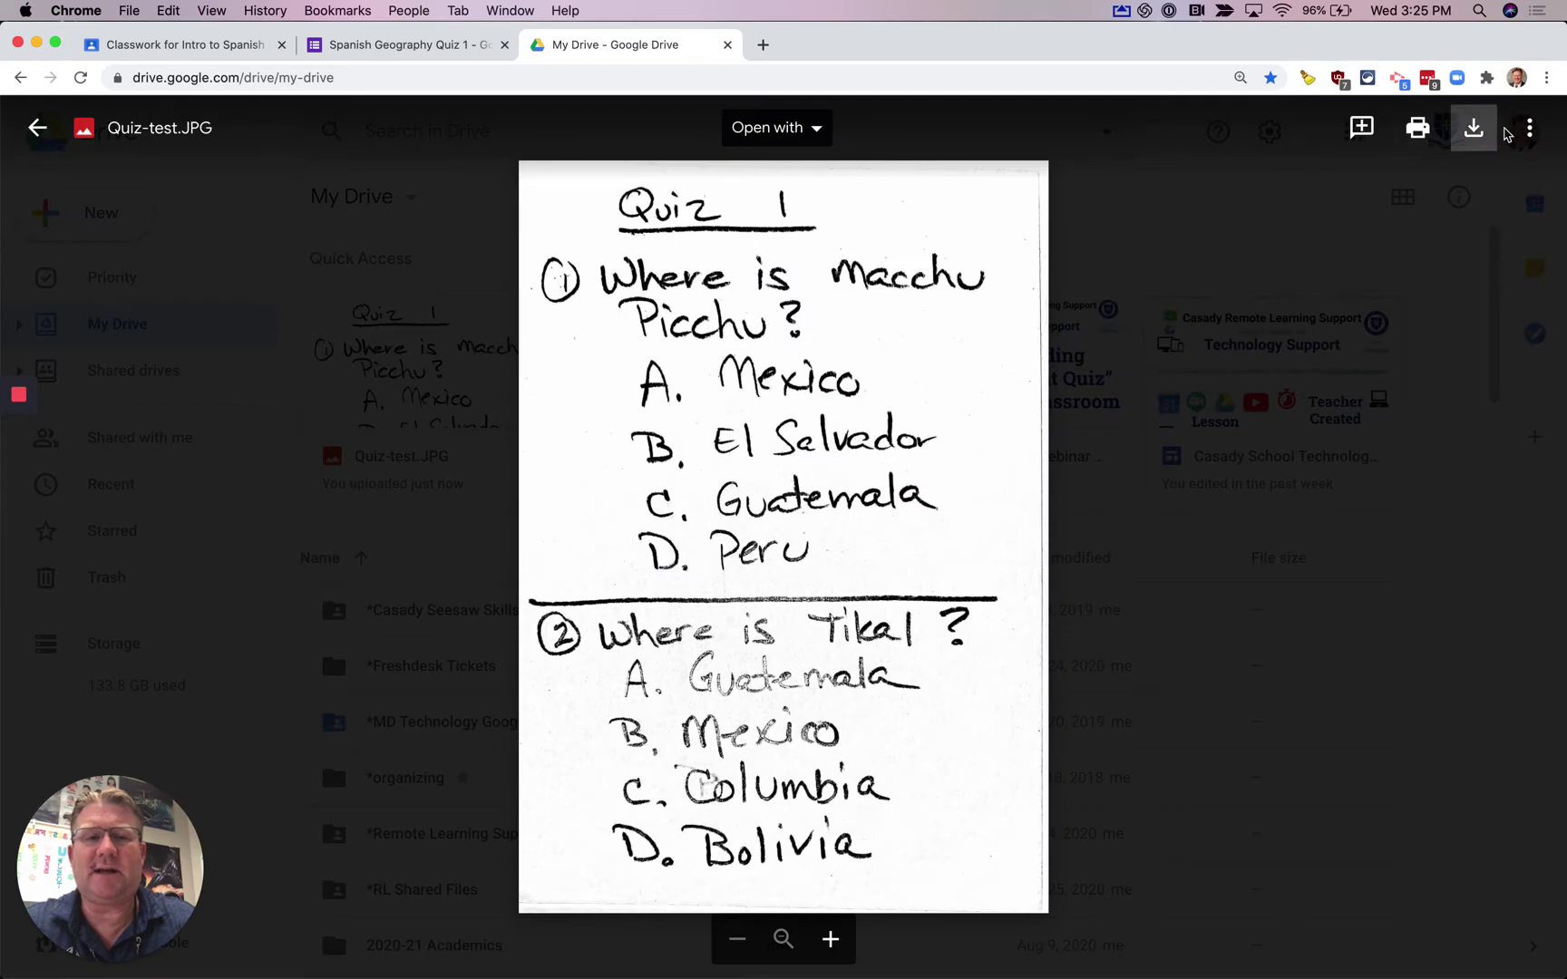
click(1528, 129)
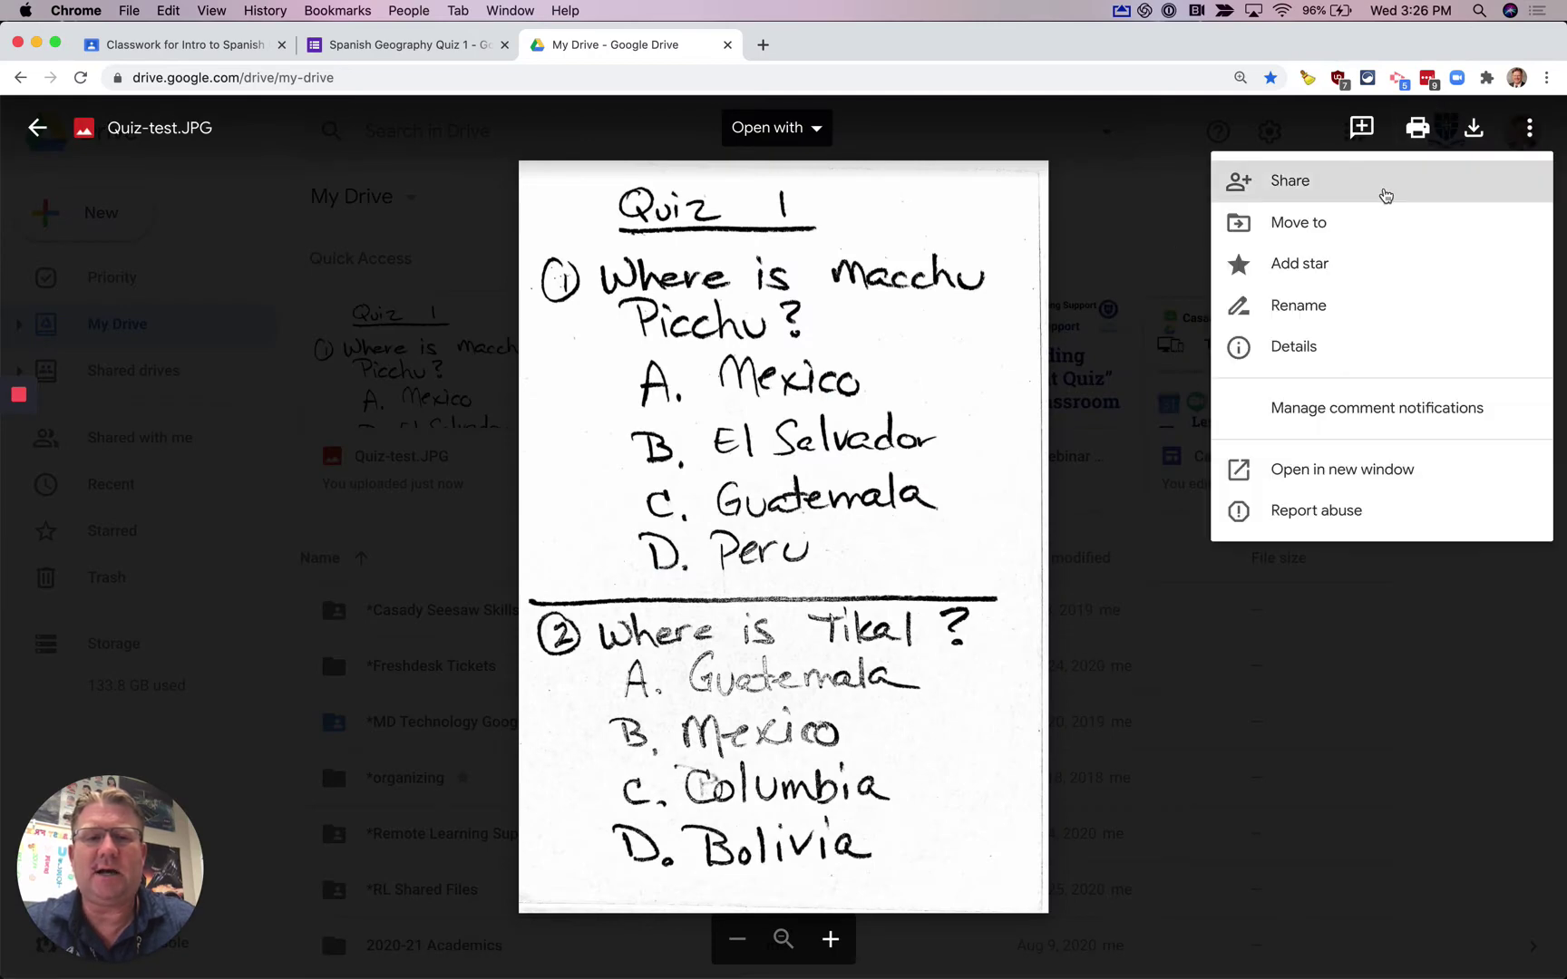
click(1384, 190)
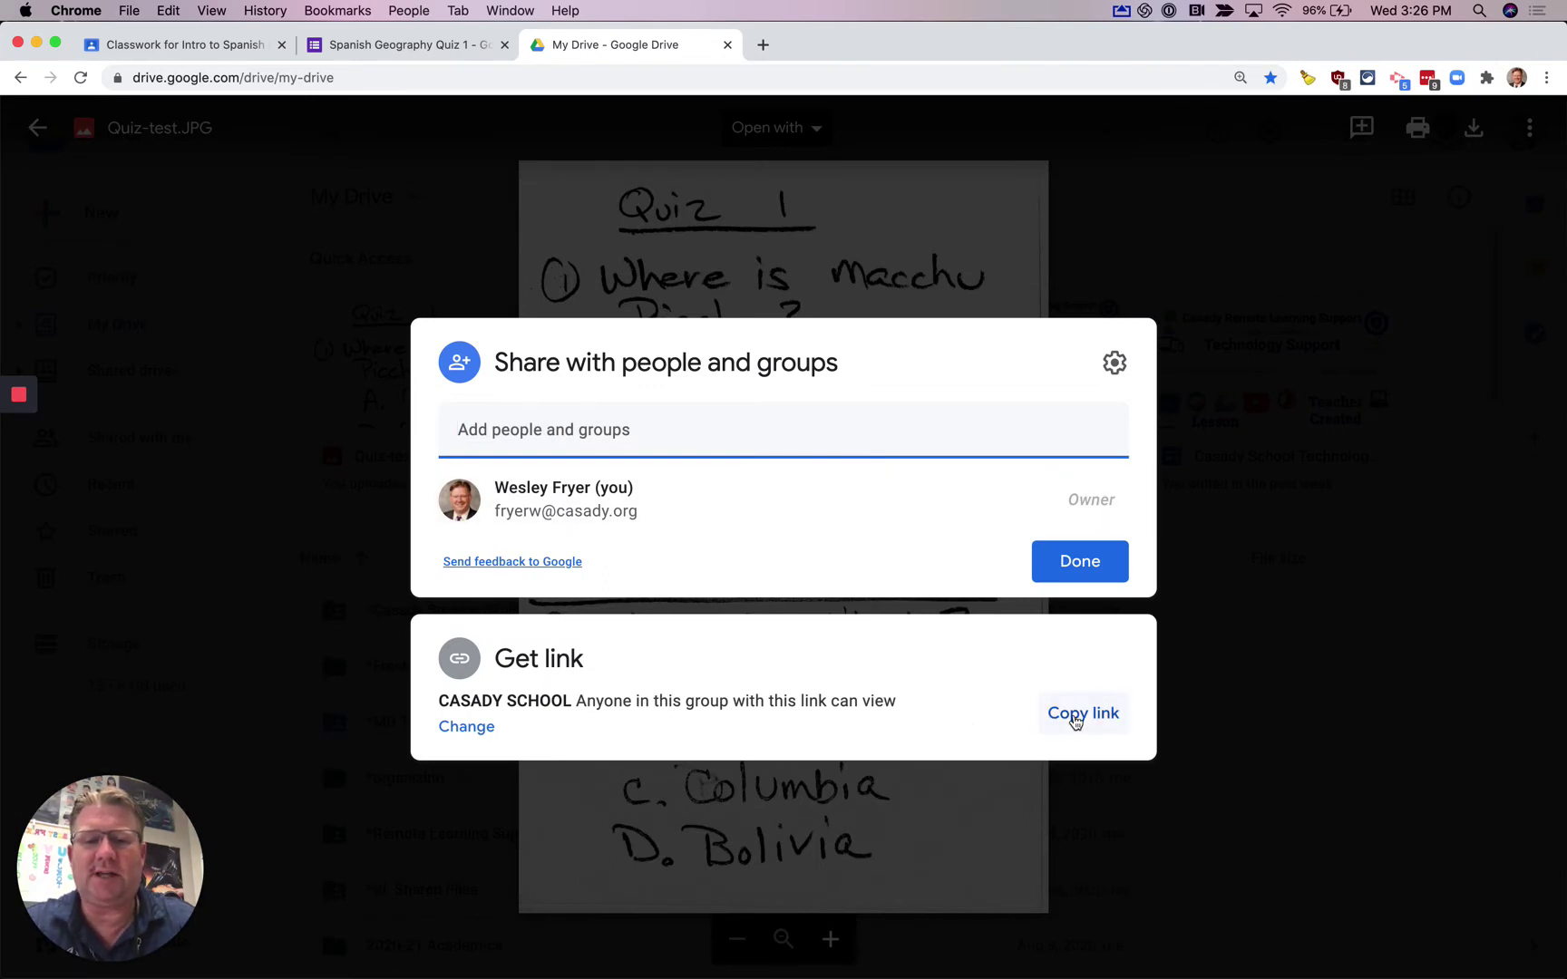
click(1075, 718)
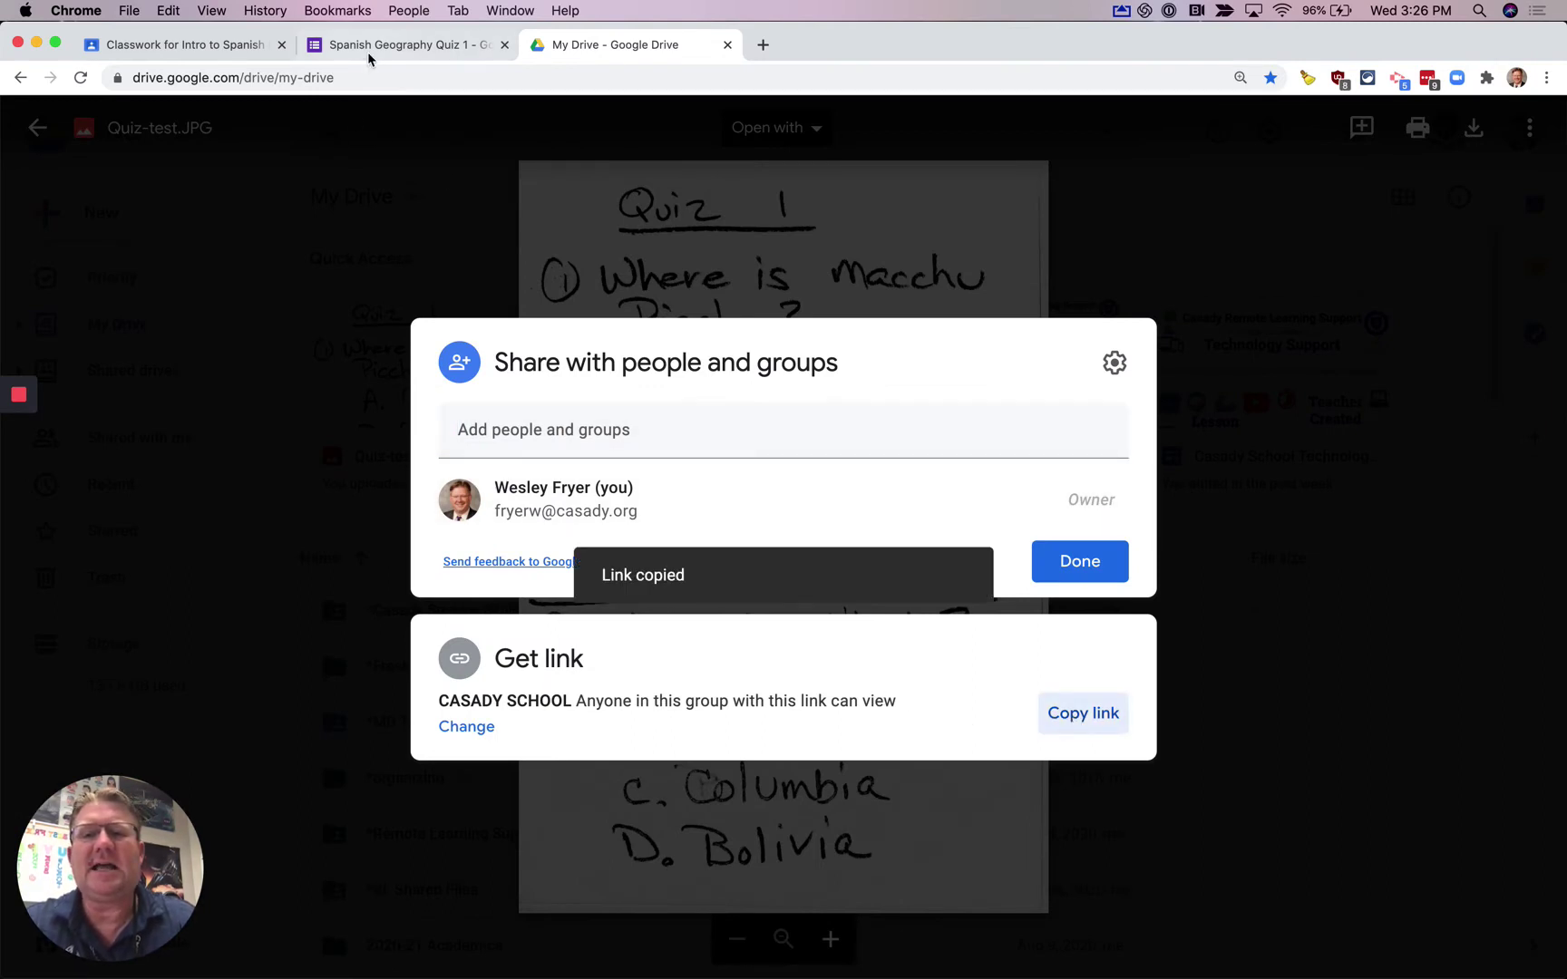
- Set the form description to 'Please open this link in a new tab to view the questions:' plus the pasted image link
click(367, 51)
click(433, 348)
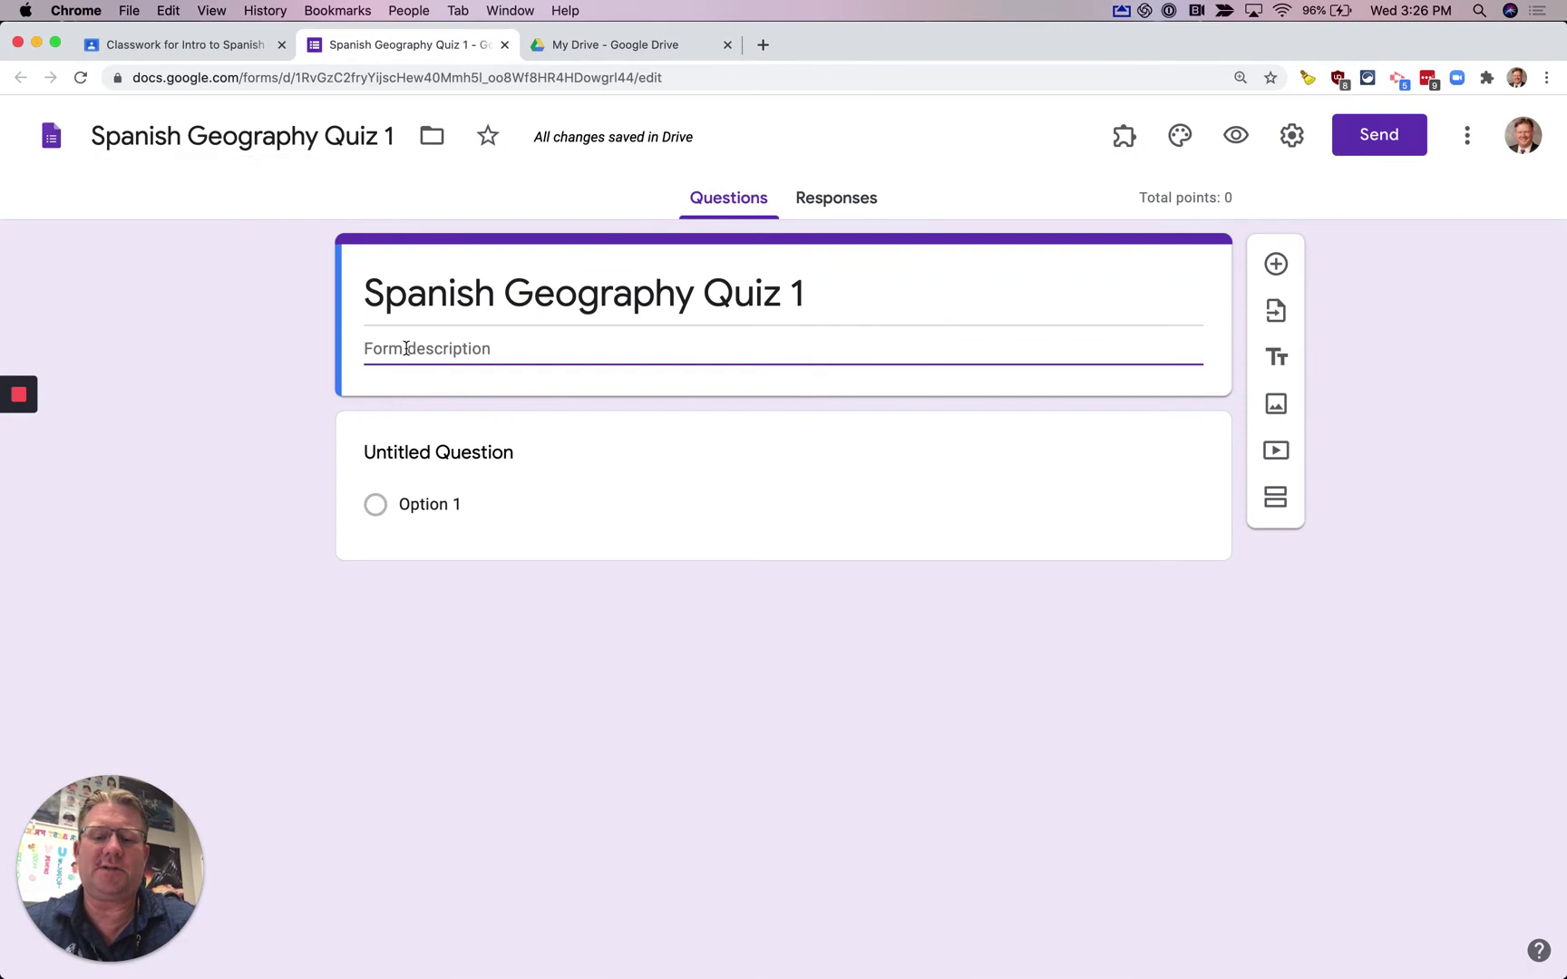
text(Please open this )
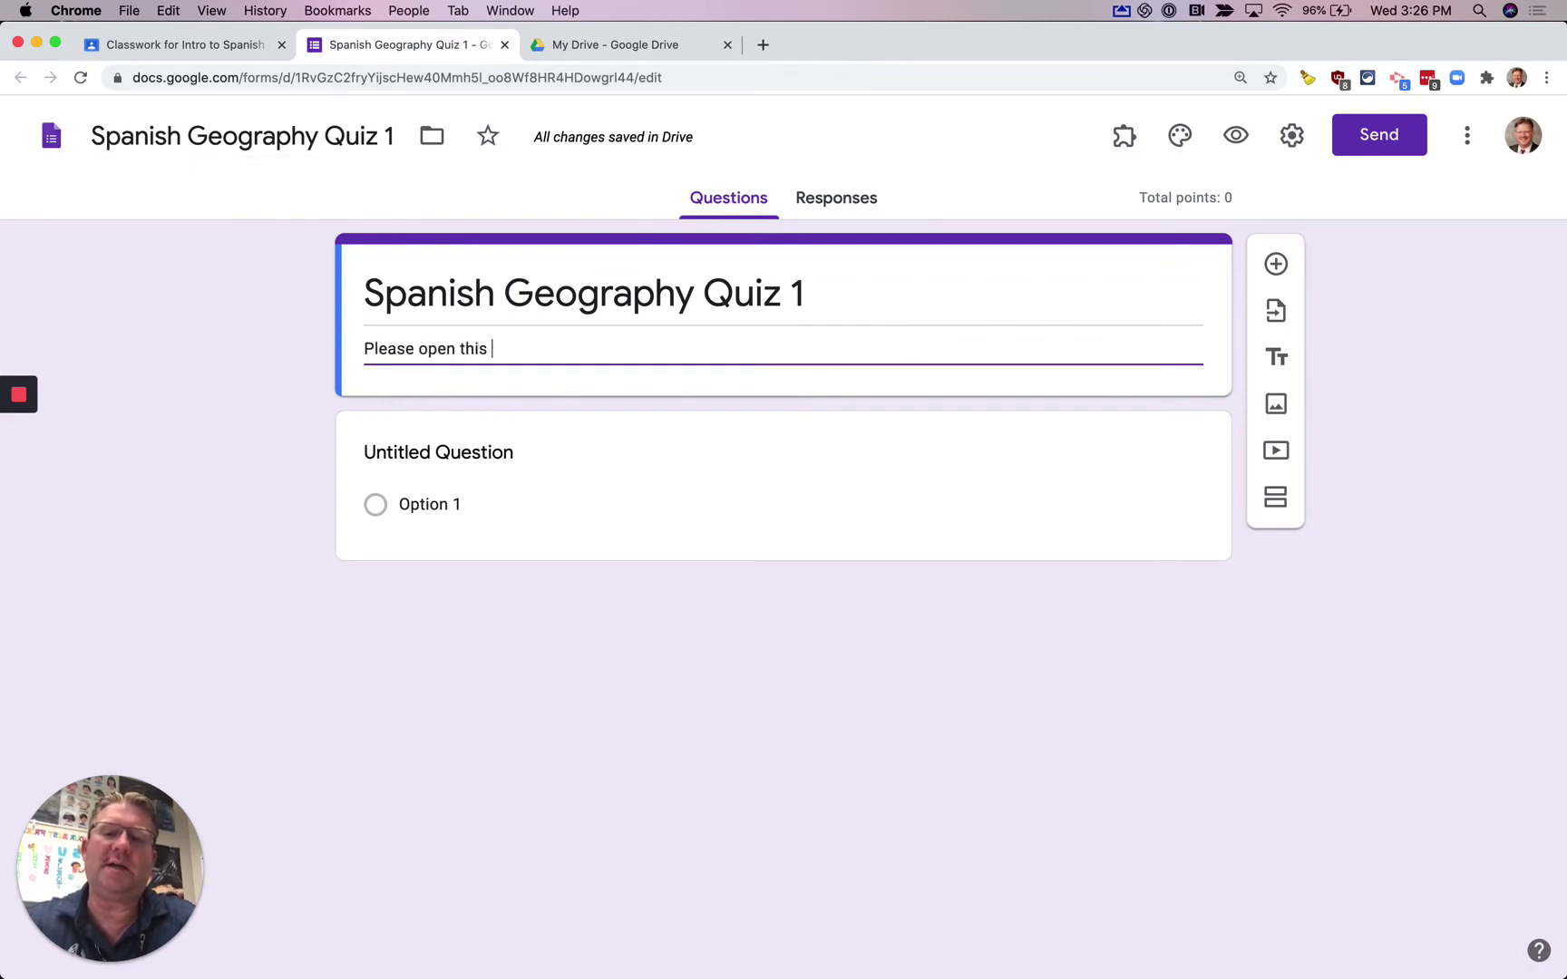
text(link in a new tab t)
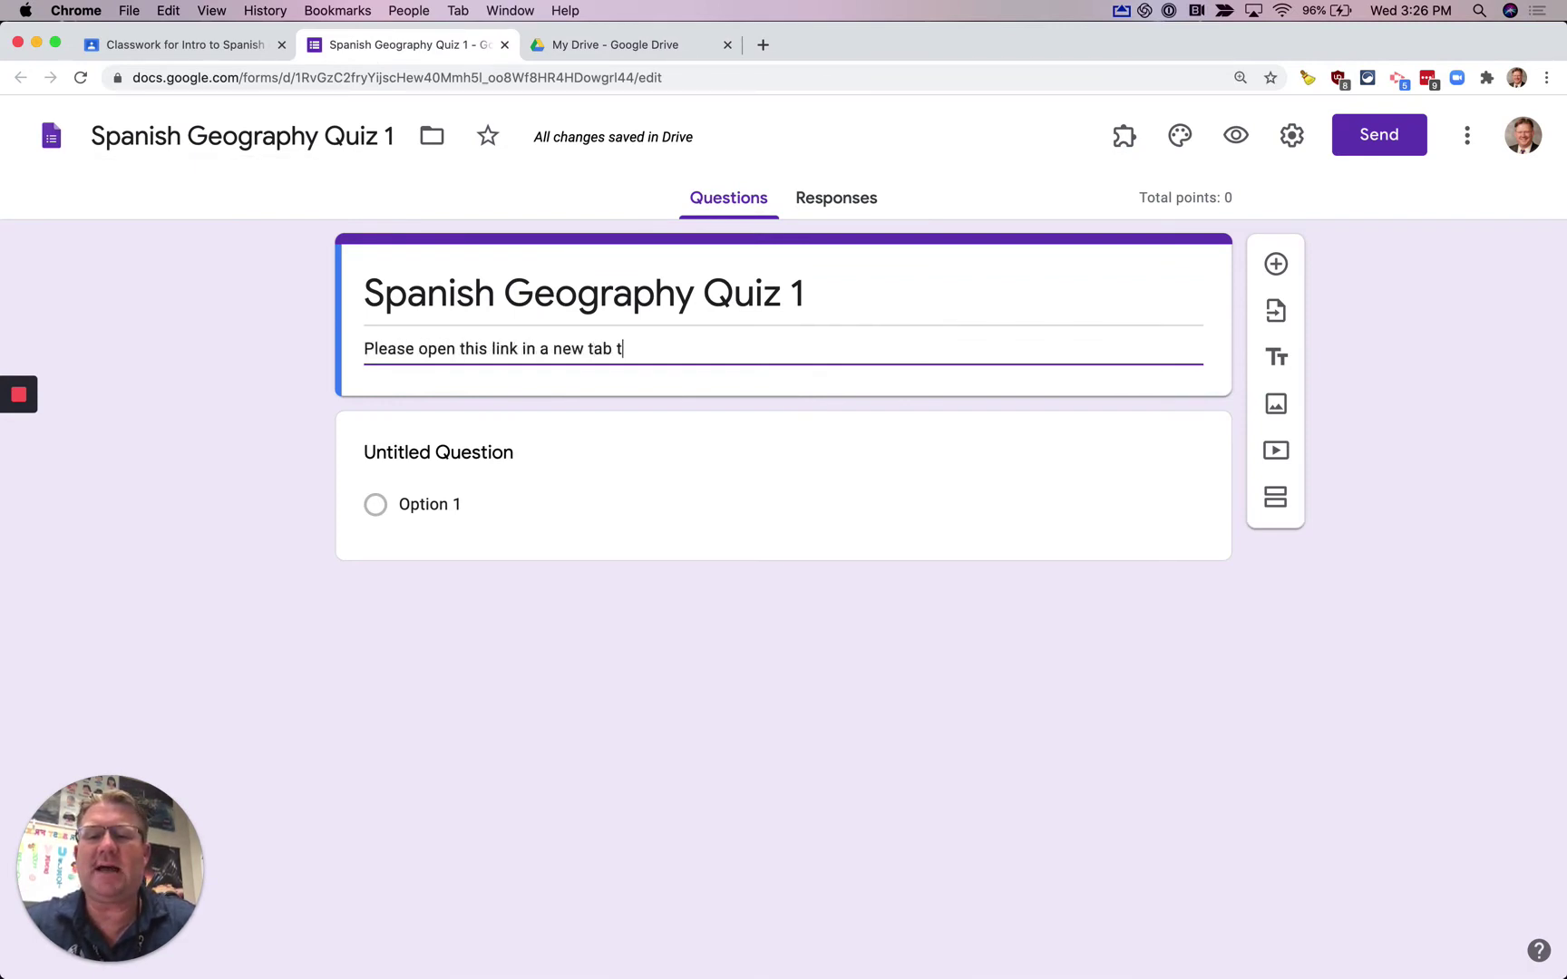
text(o view the questions:)
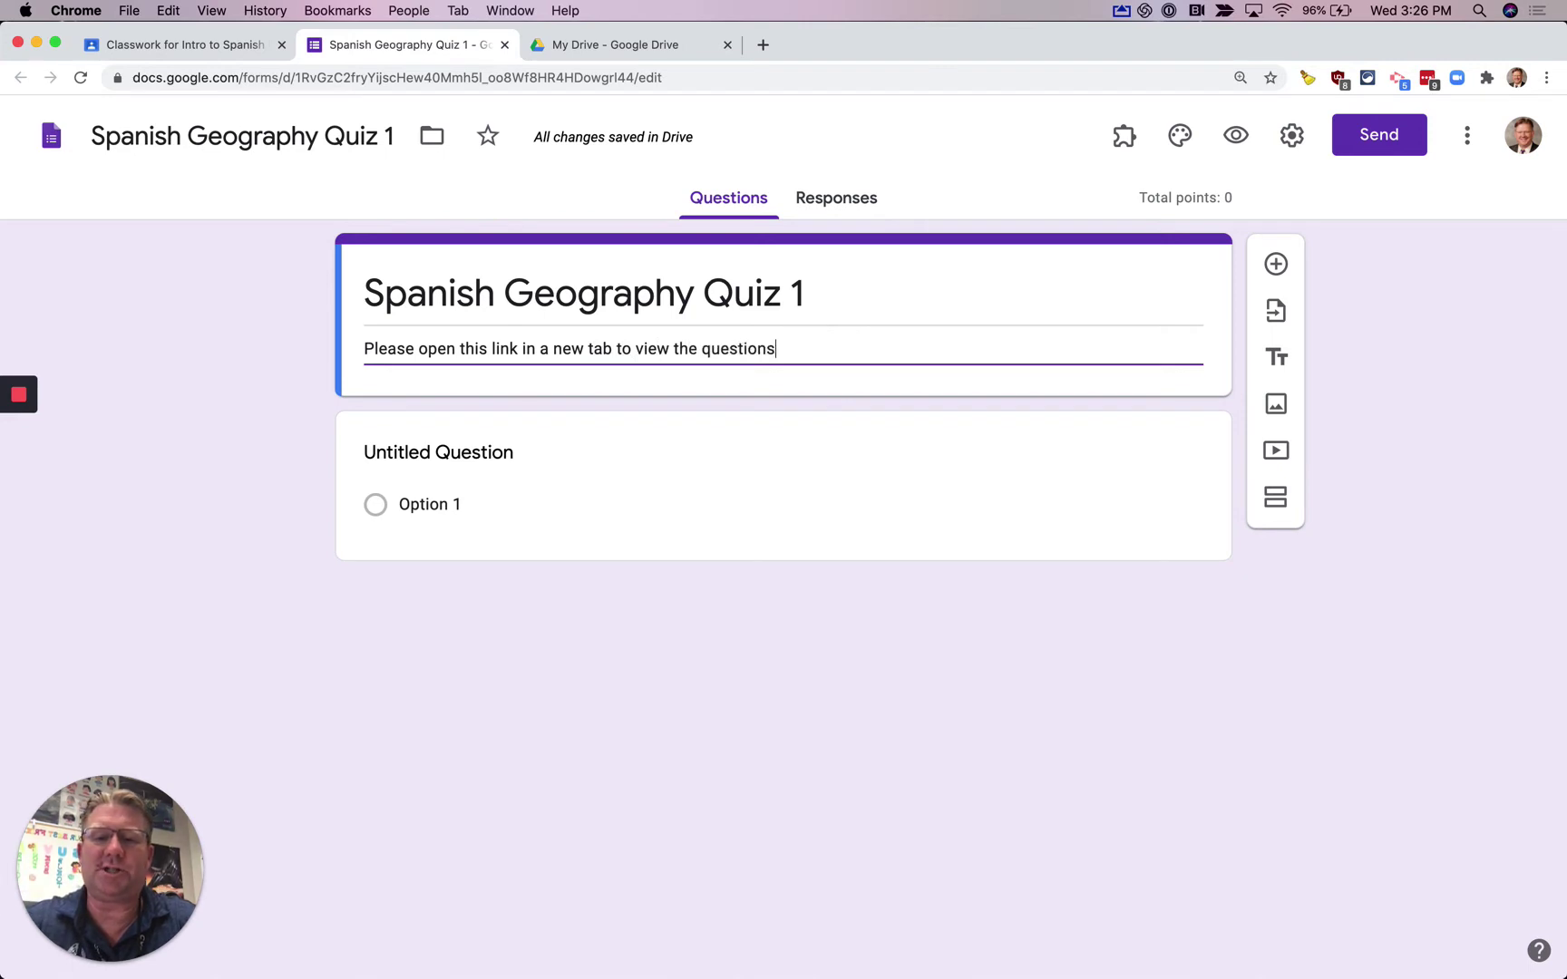
key(Return)
key(super+v)
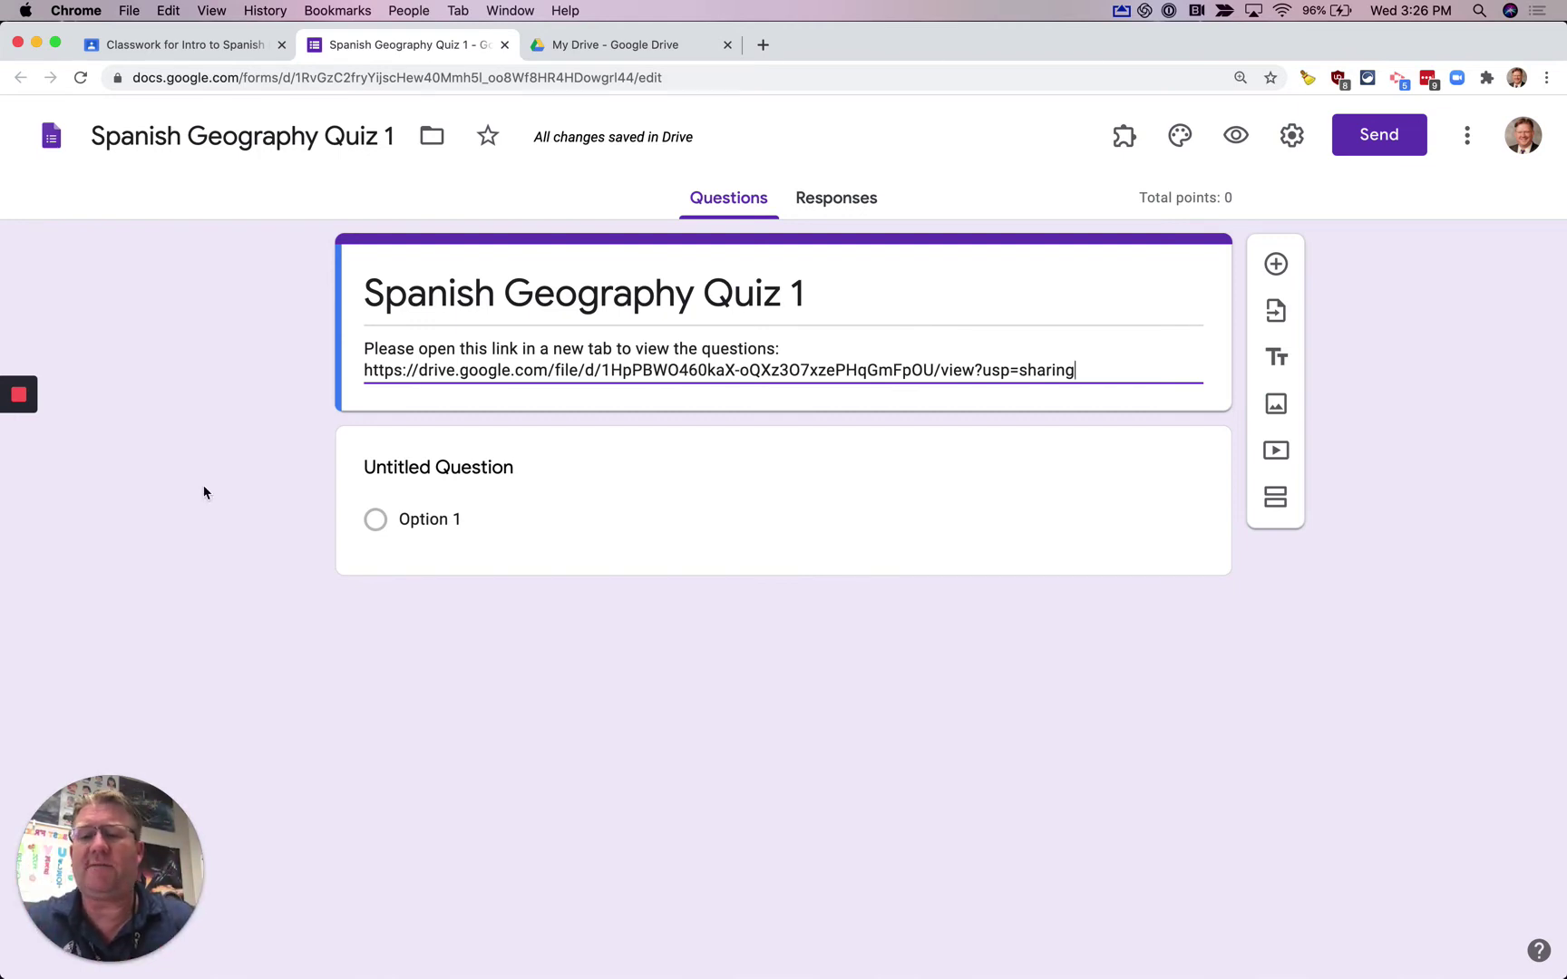
click(420, 470)
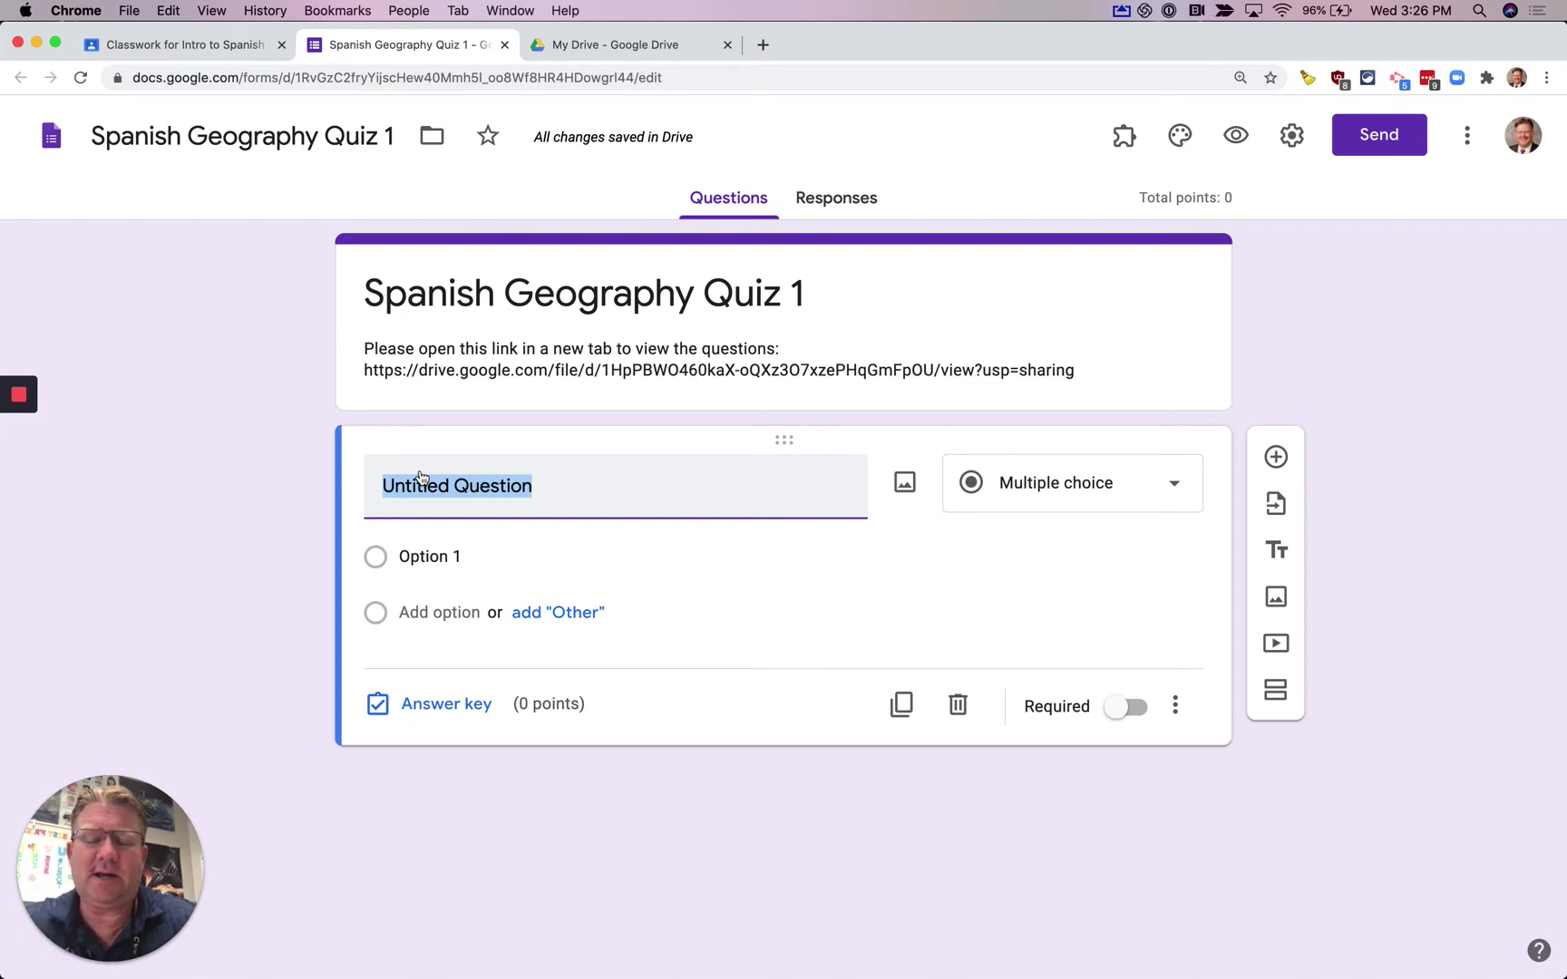
- Name the question 'Question 1' with answer options A, B, C and D
text(Question 1)
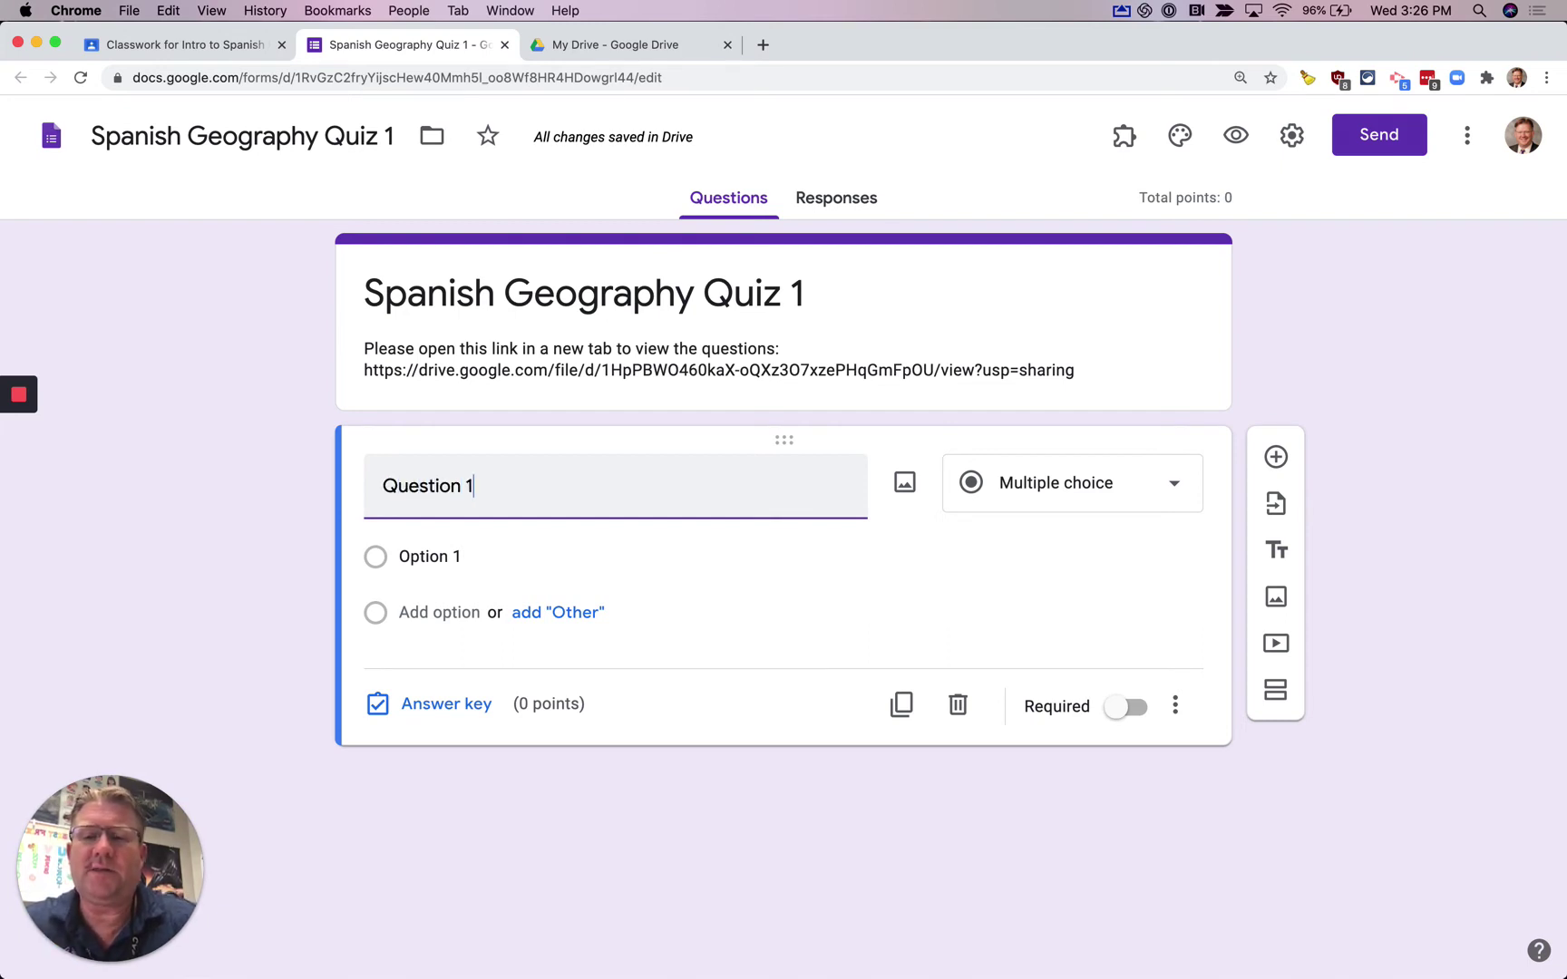
click(430, 556)
text(A)
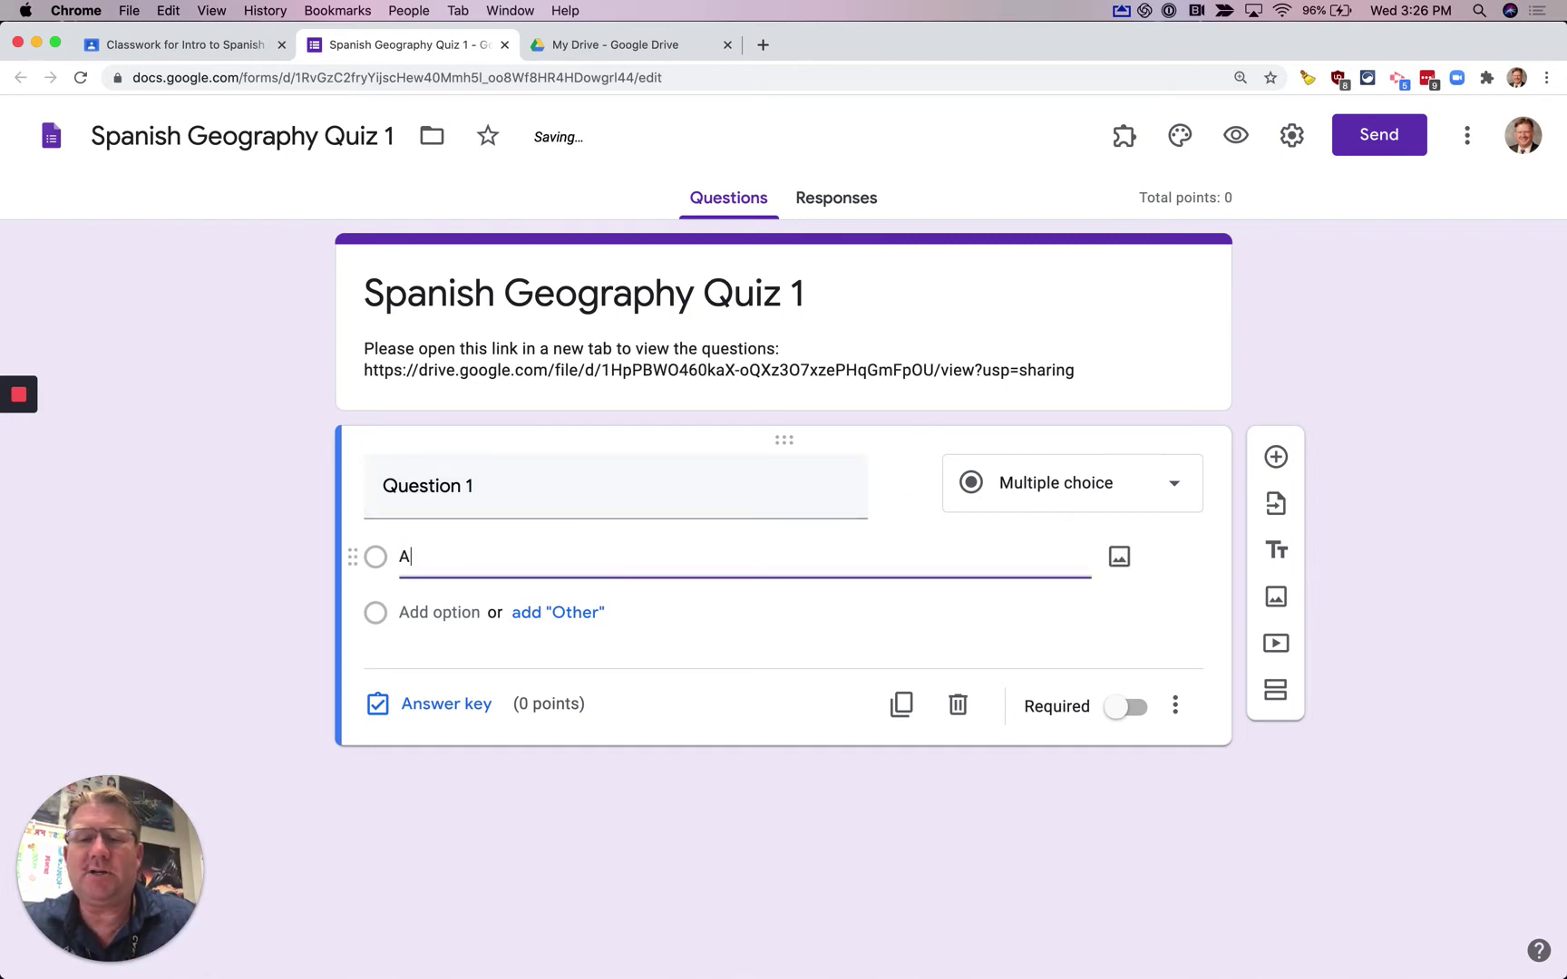
click(504, 557)
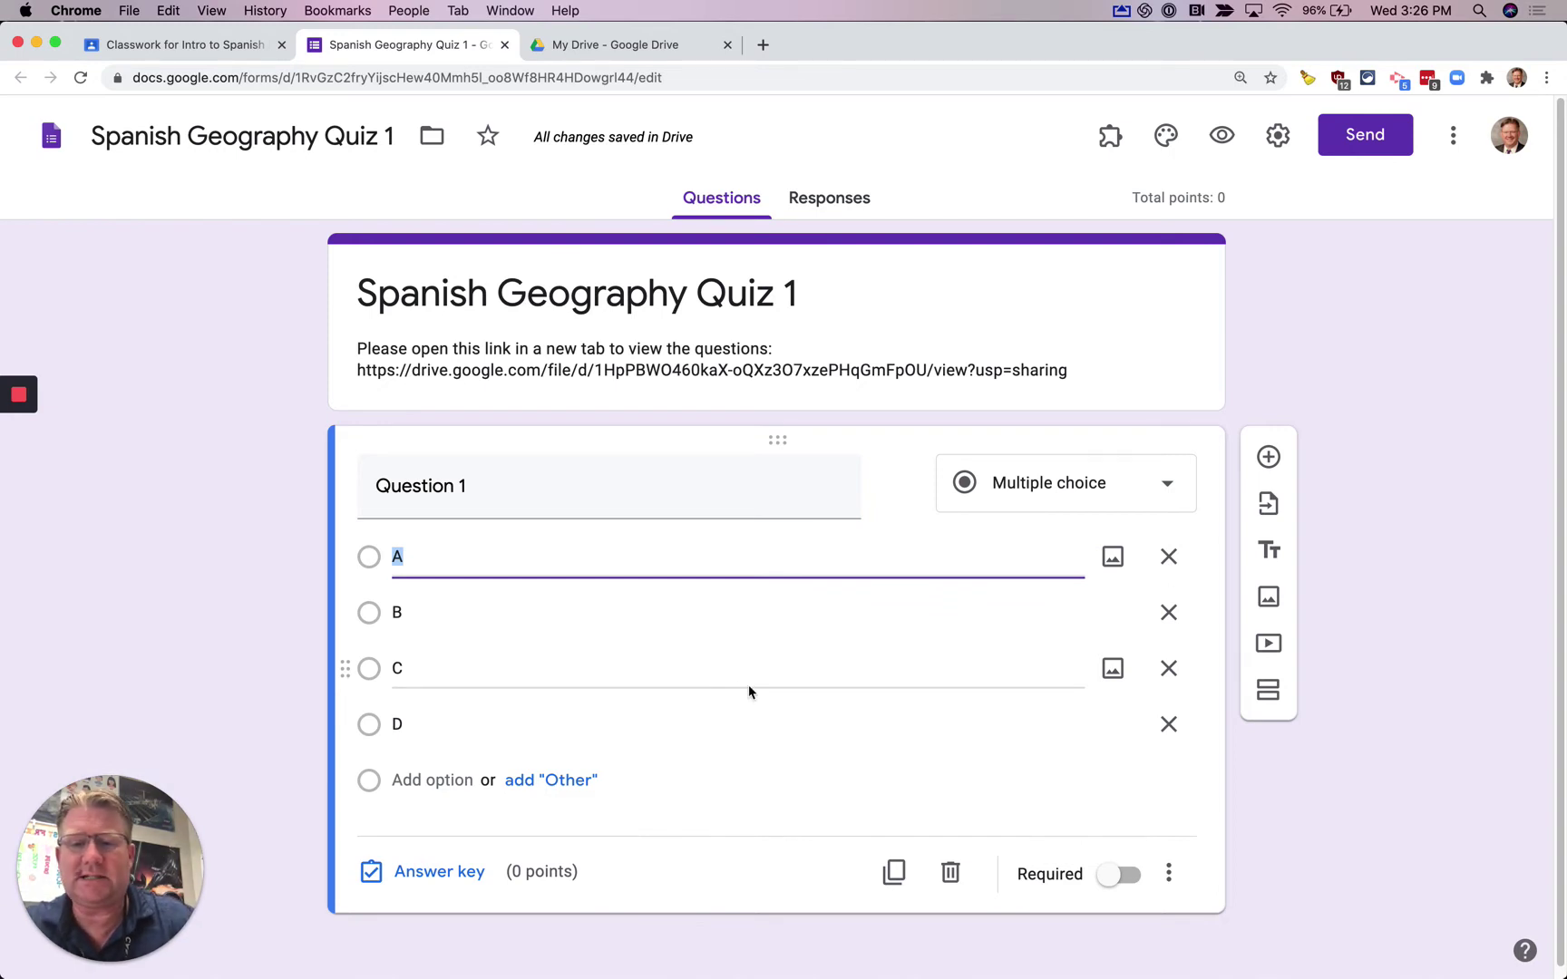
- Make Question 1 required, worth 10 points, with D as the correct answer
click(1124, 884)
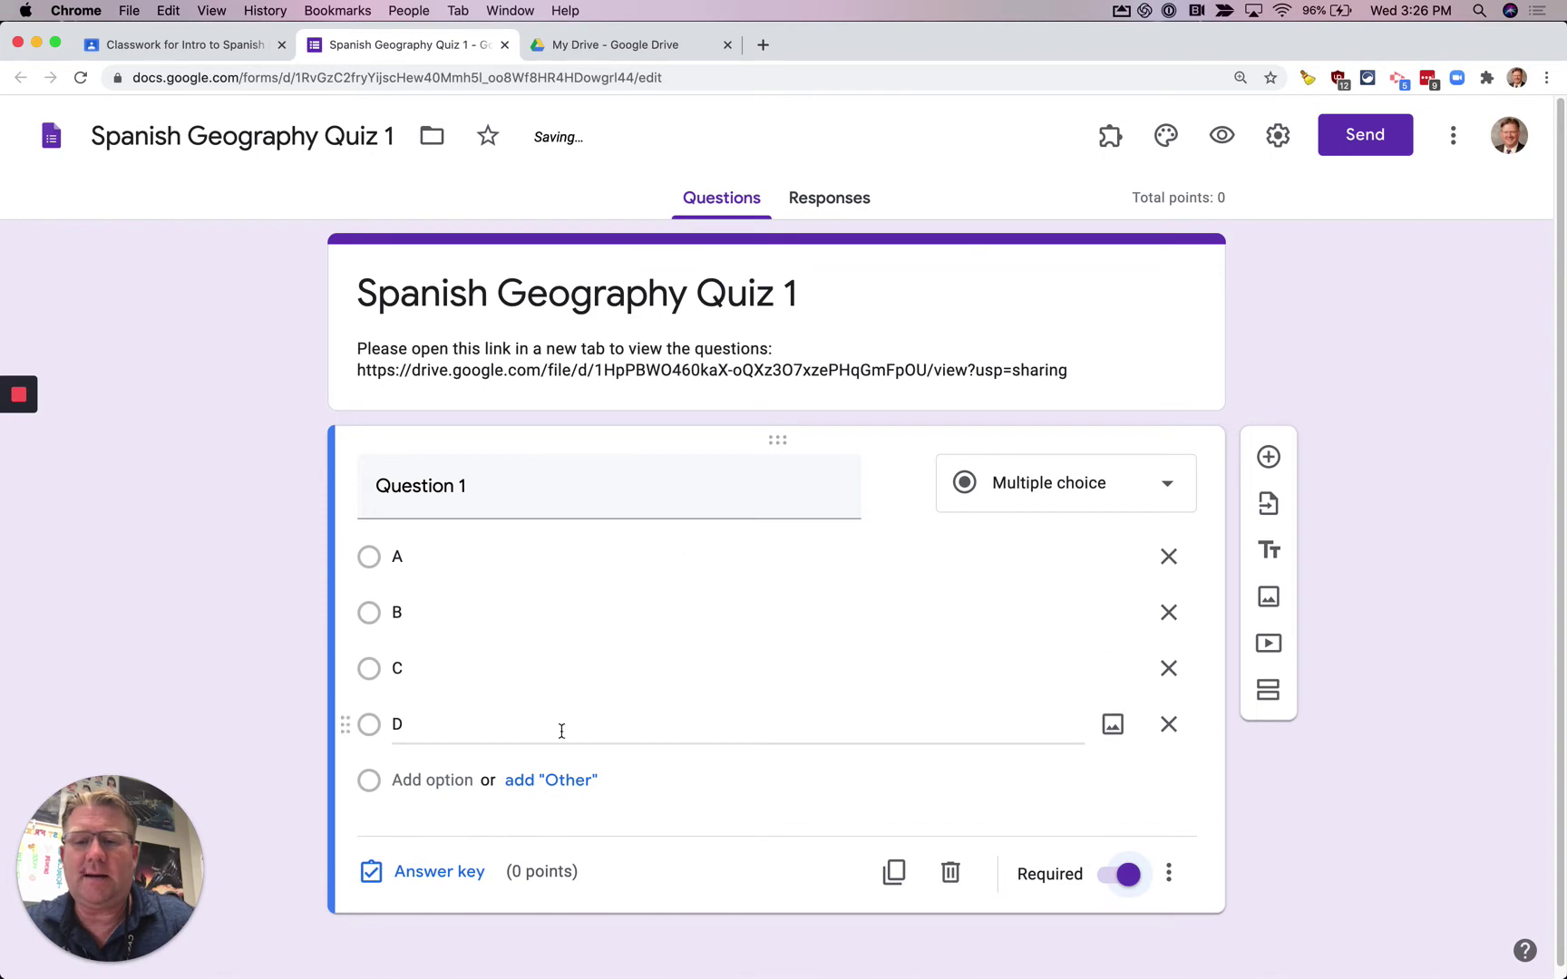
click(428, 872)
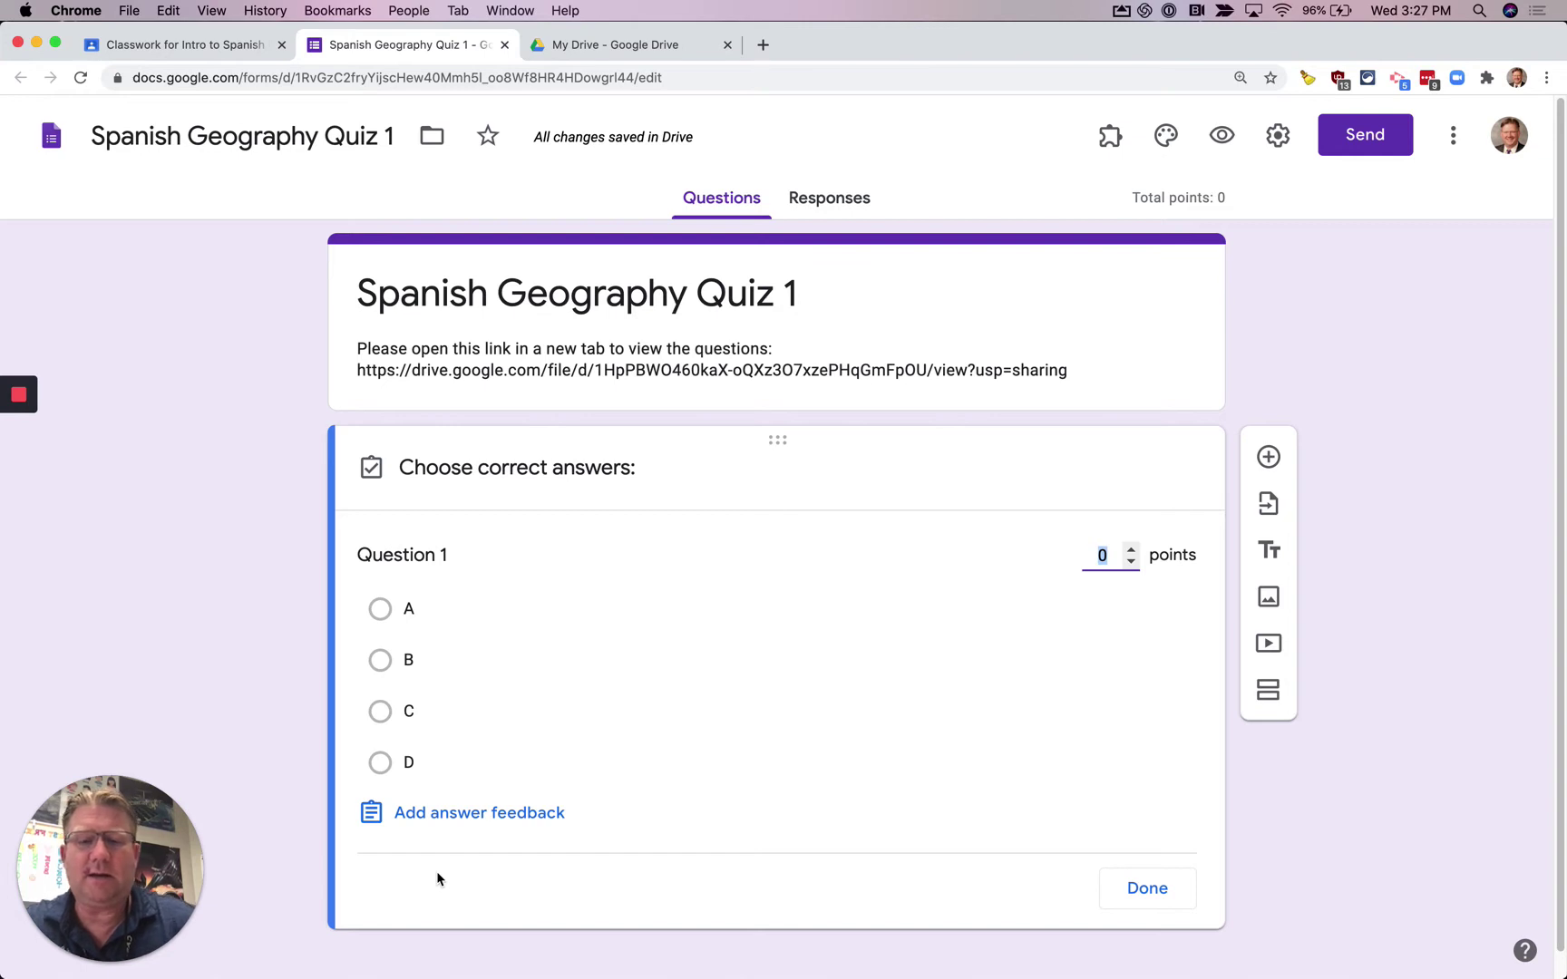
text(10)
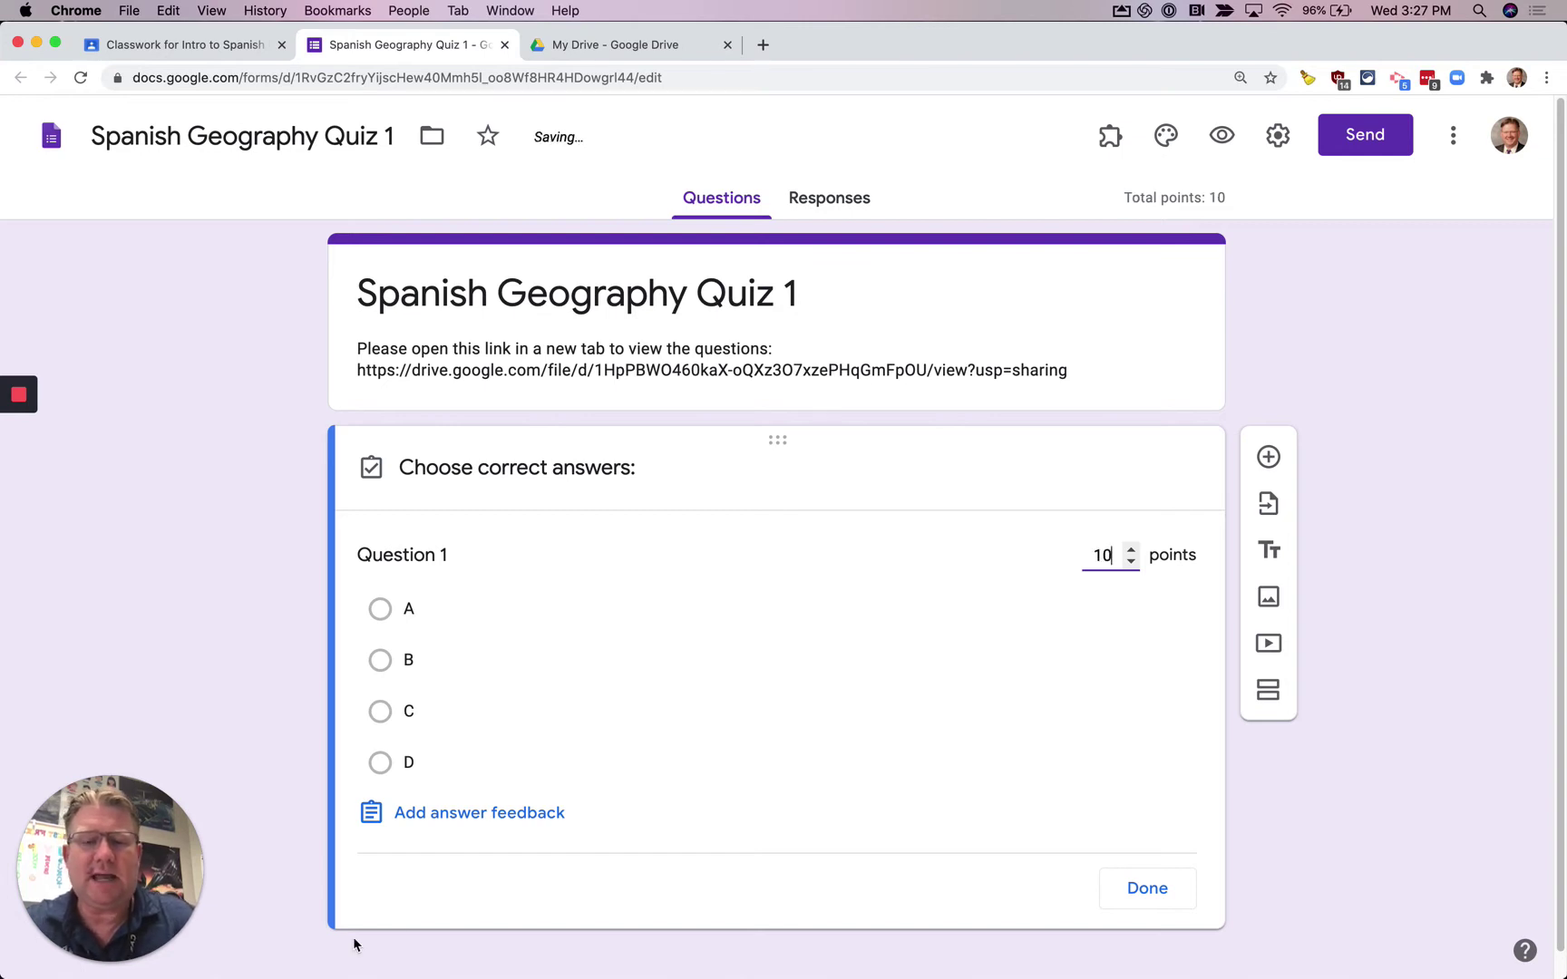
click(386, 780)
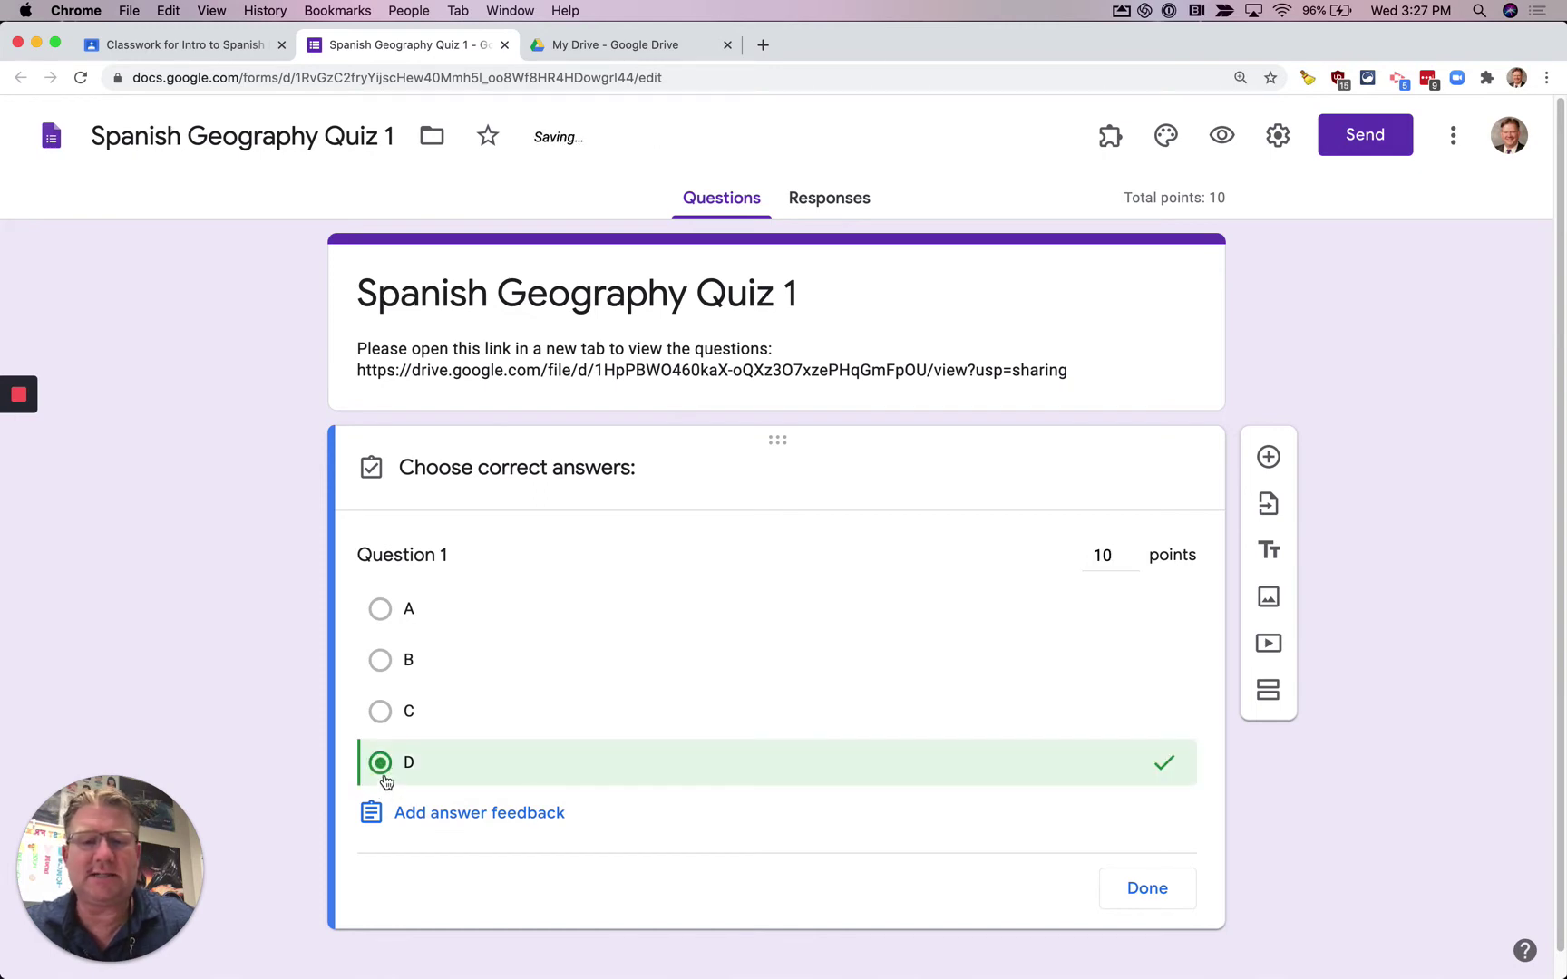
click(1145, 888)
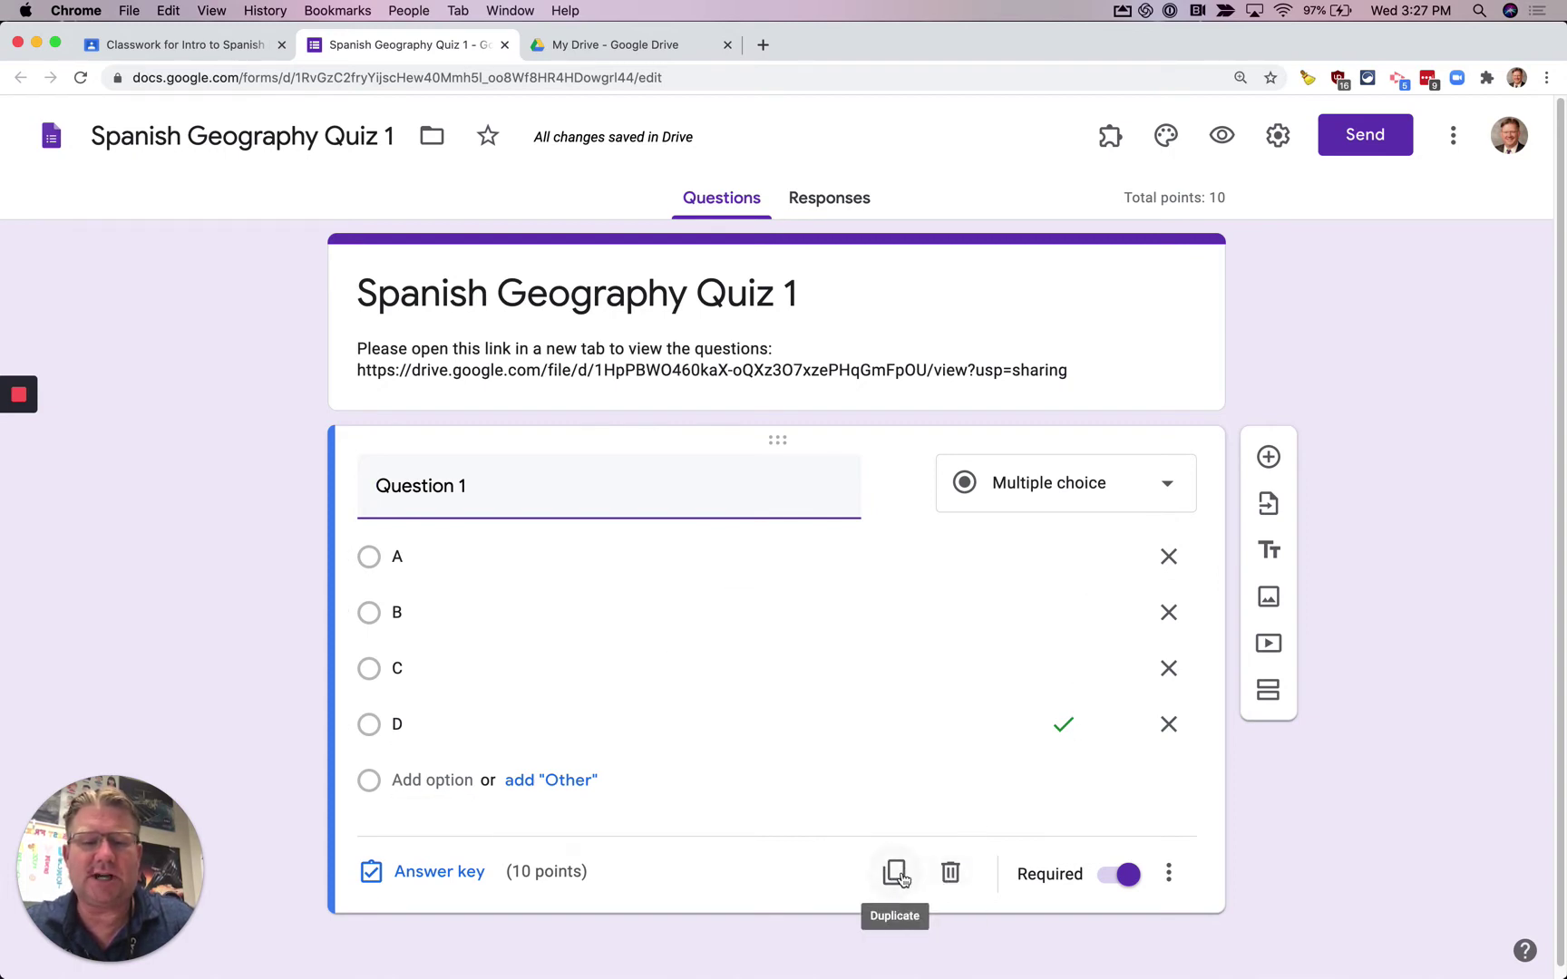
click(897, 872)
click(542, 664)
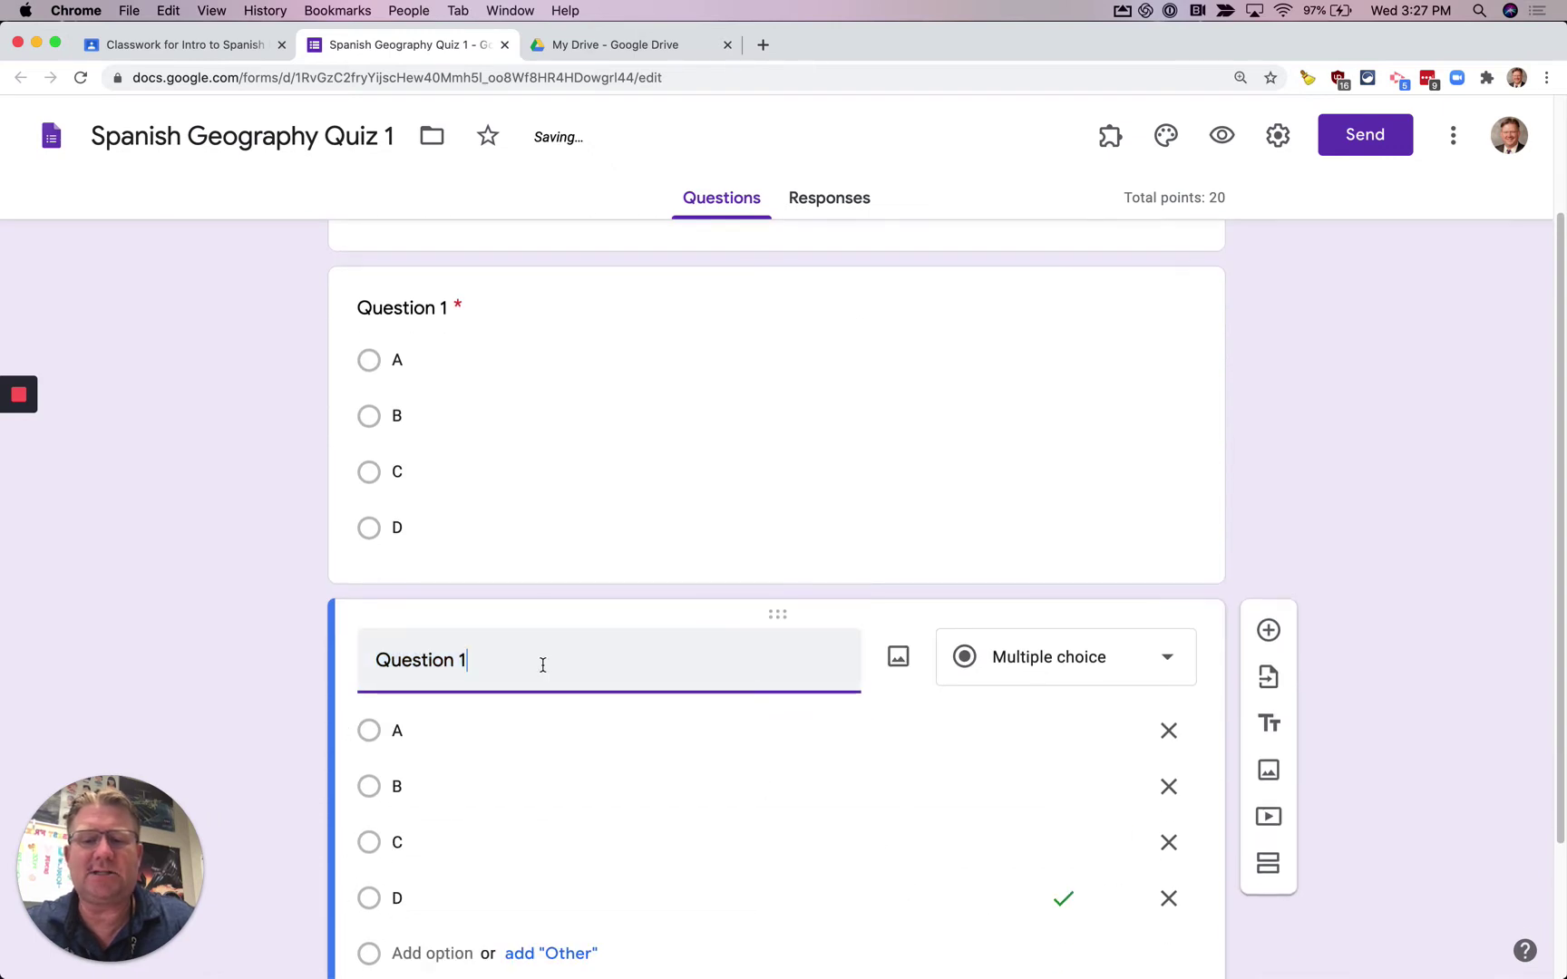
key(BackSpace)
text(2)
scroll(535, 742, down, 2)
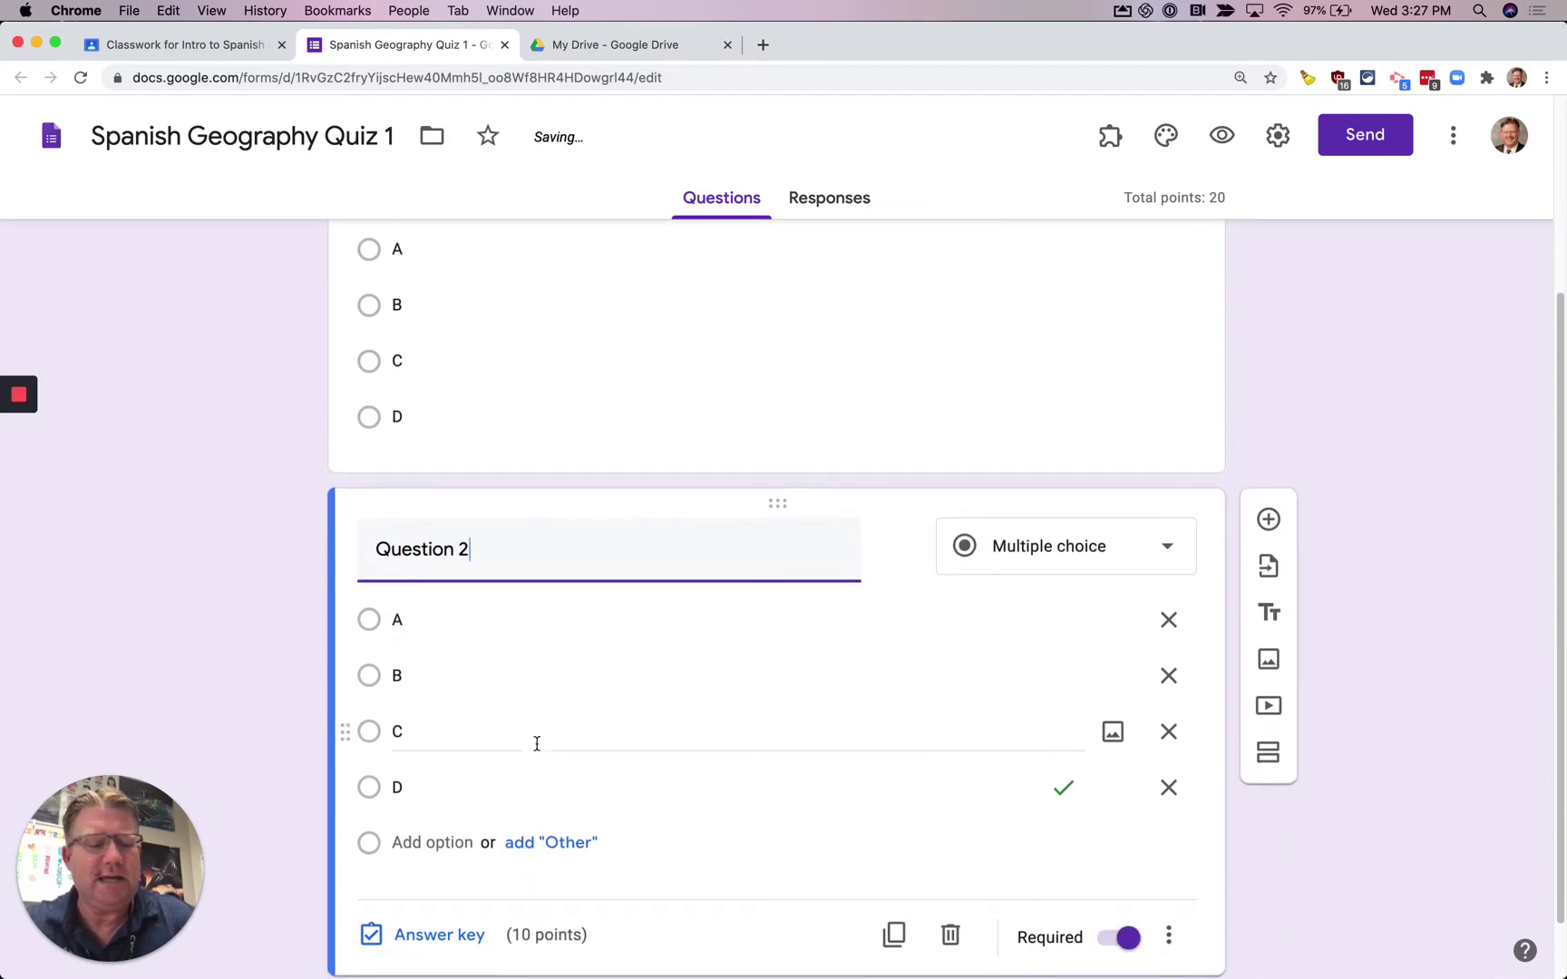
scroll(535, 744, down, 1)
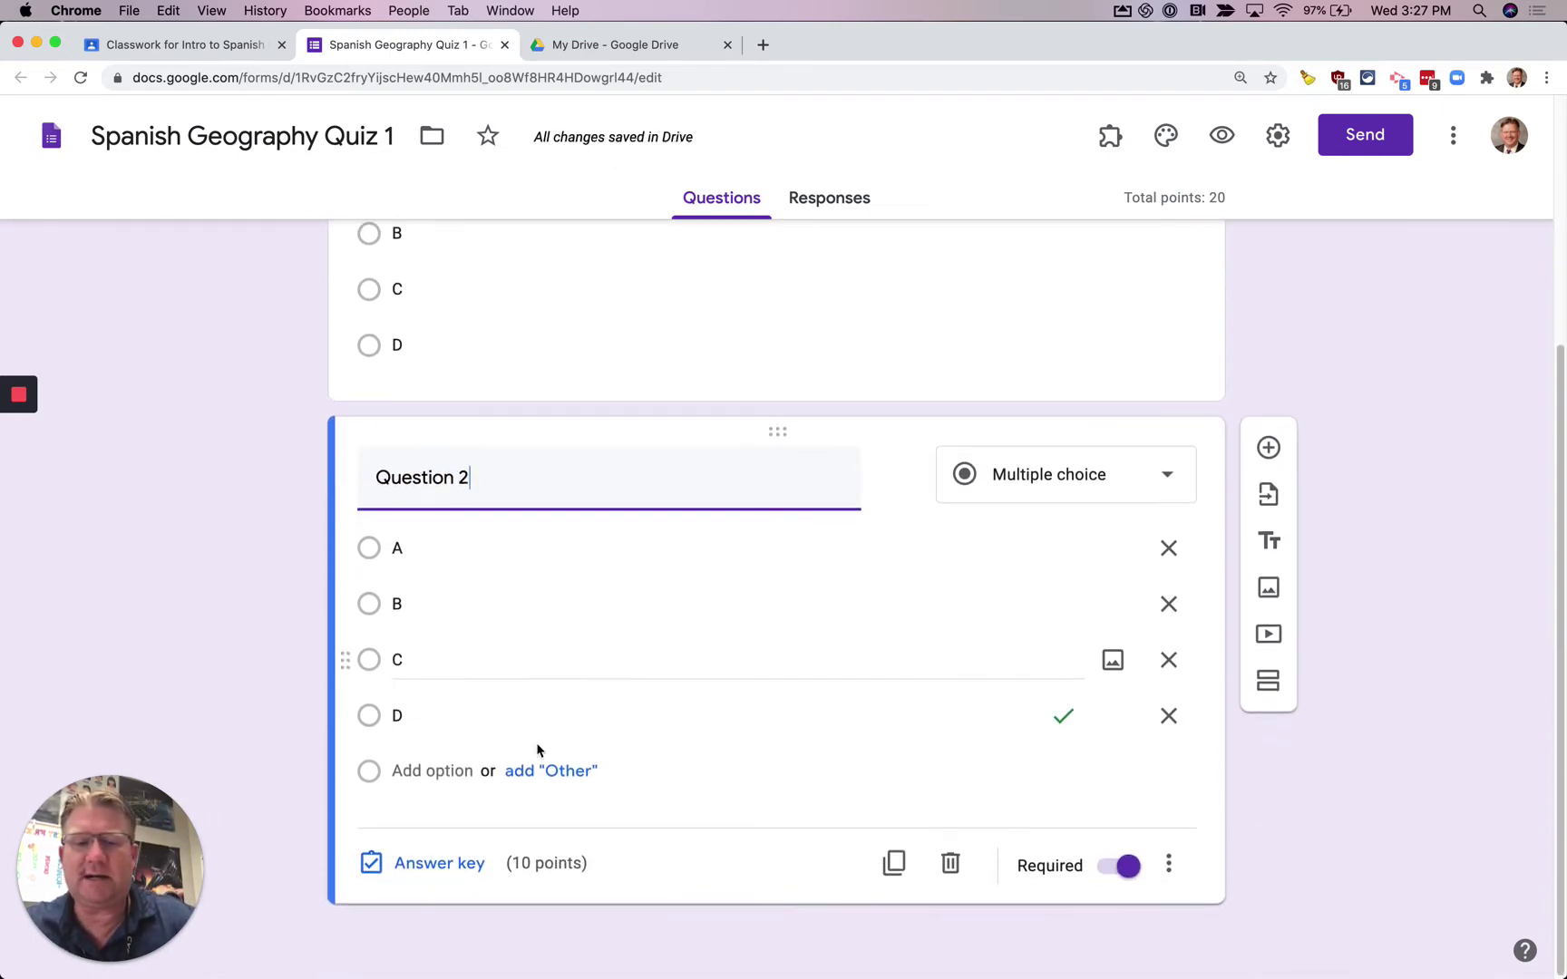
click(400, 864)
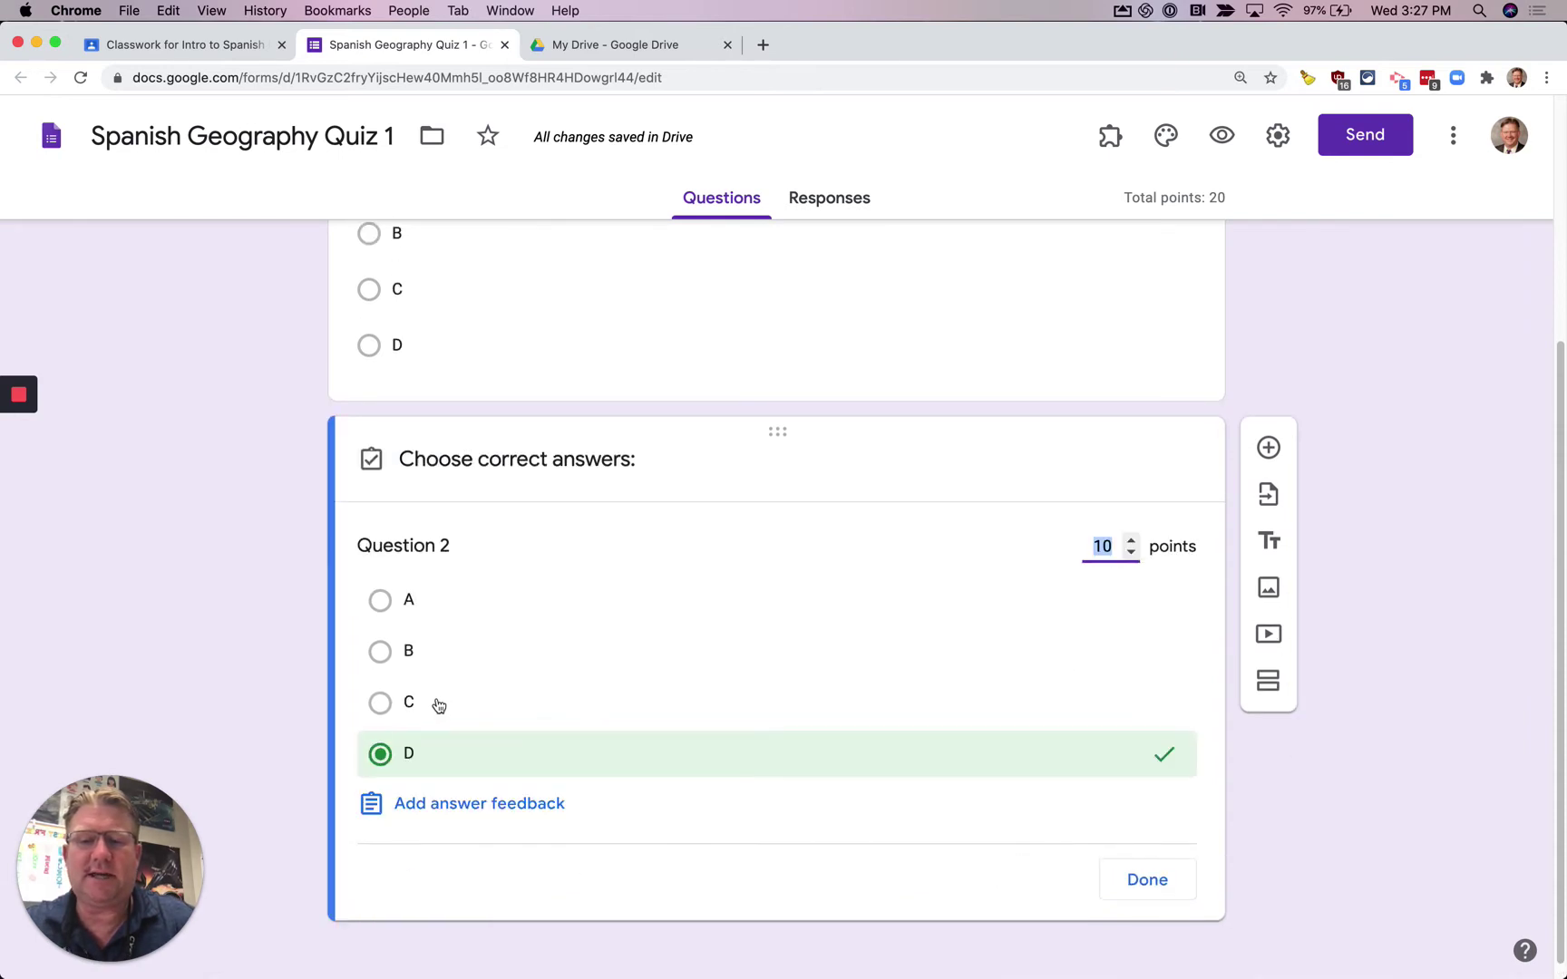
click(379, 601)
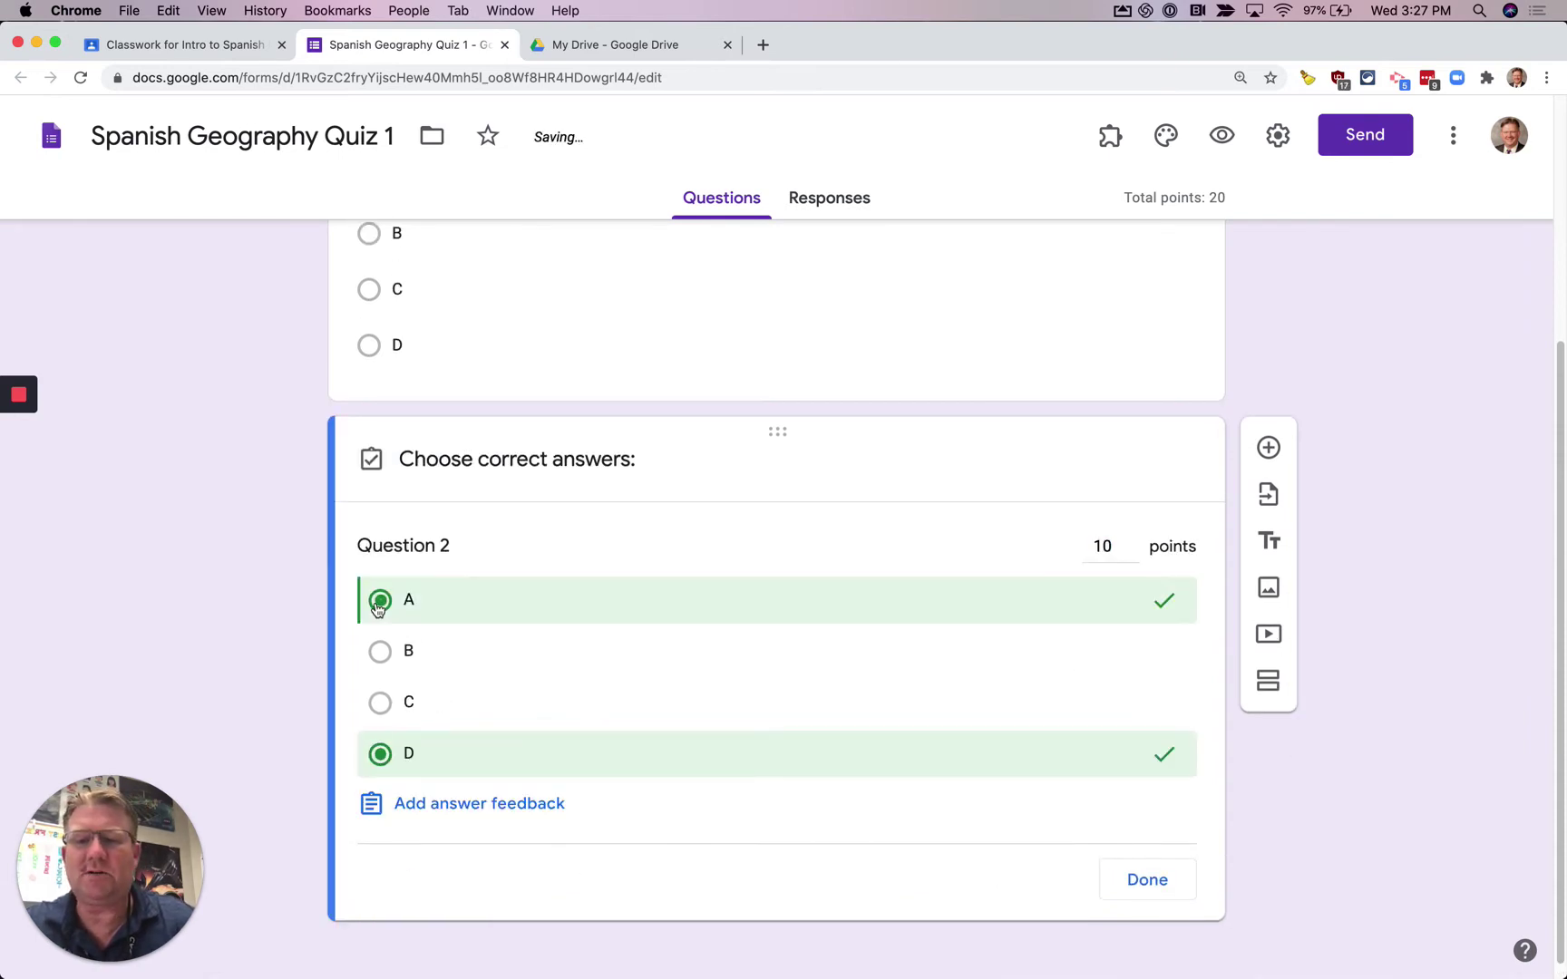
click(1147, 880)
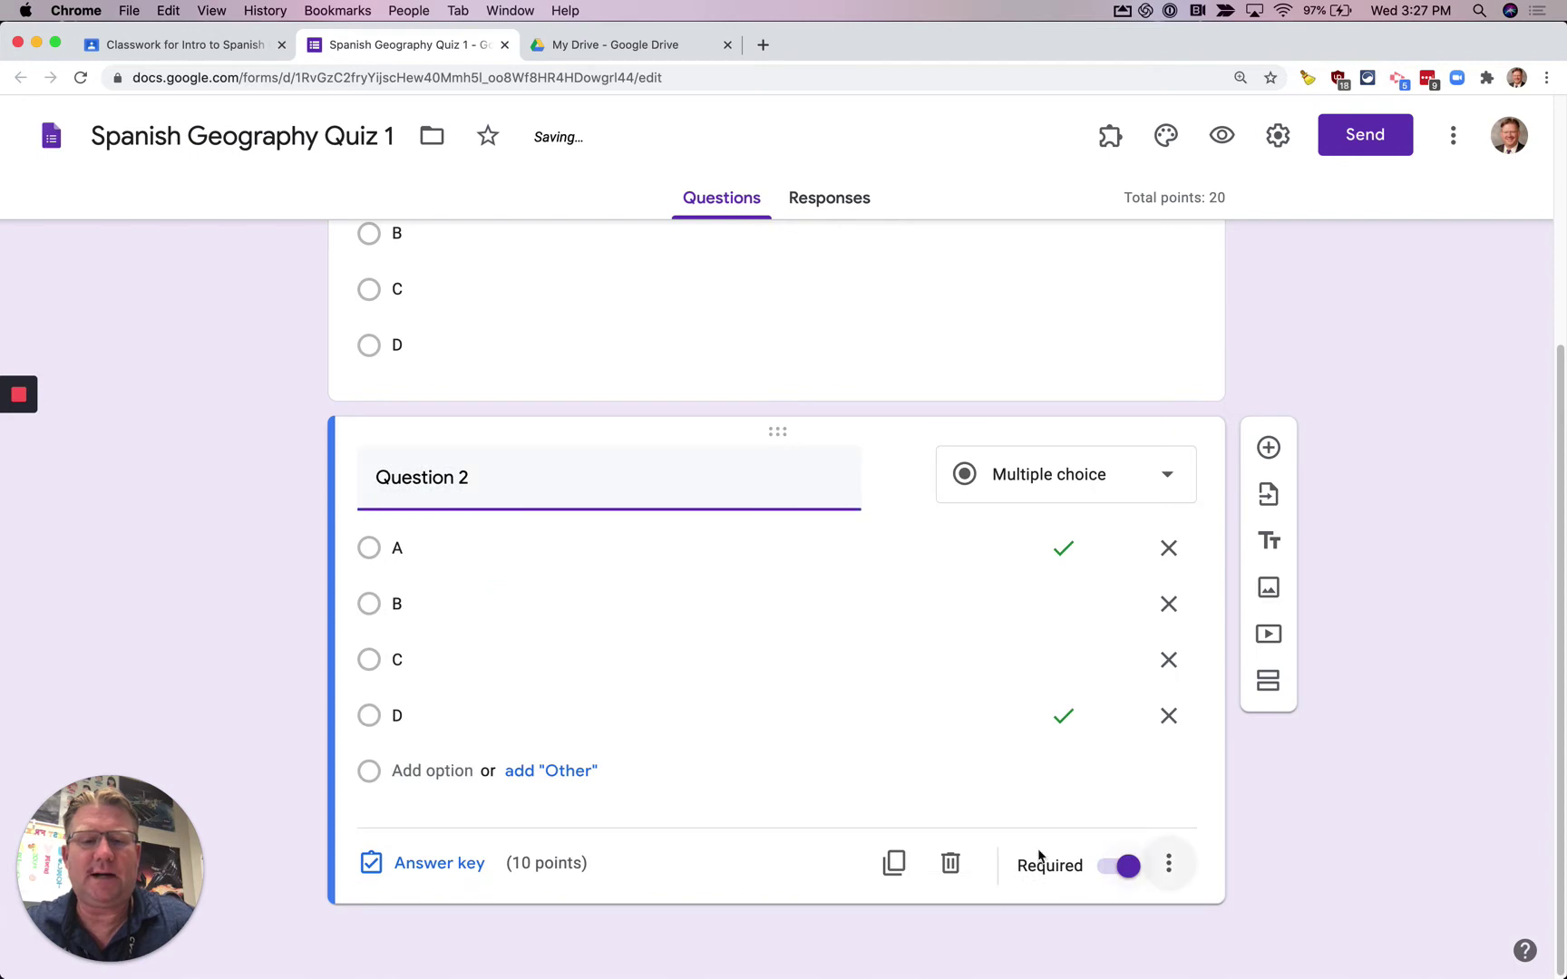
click(402, 872)
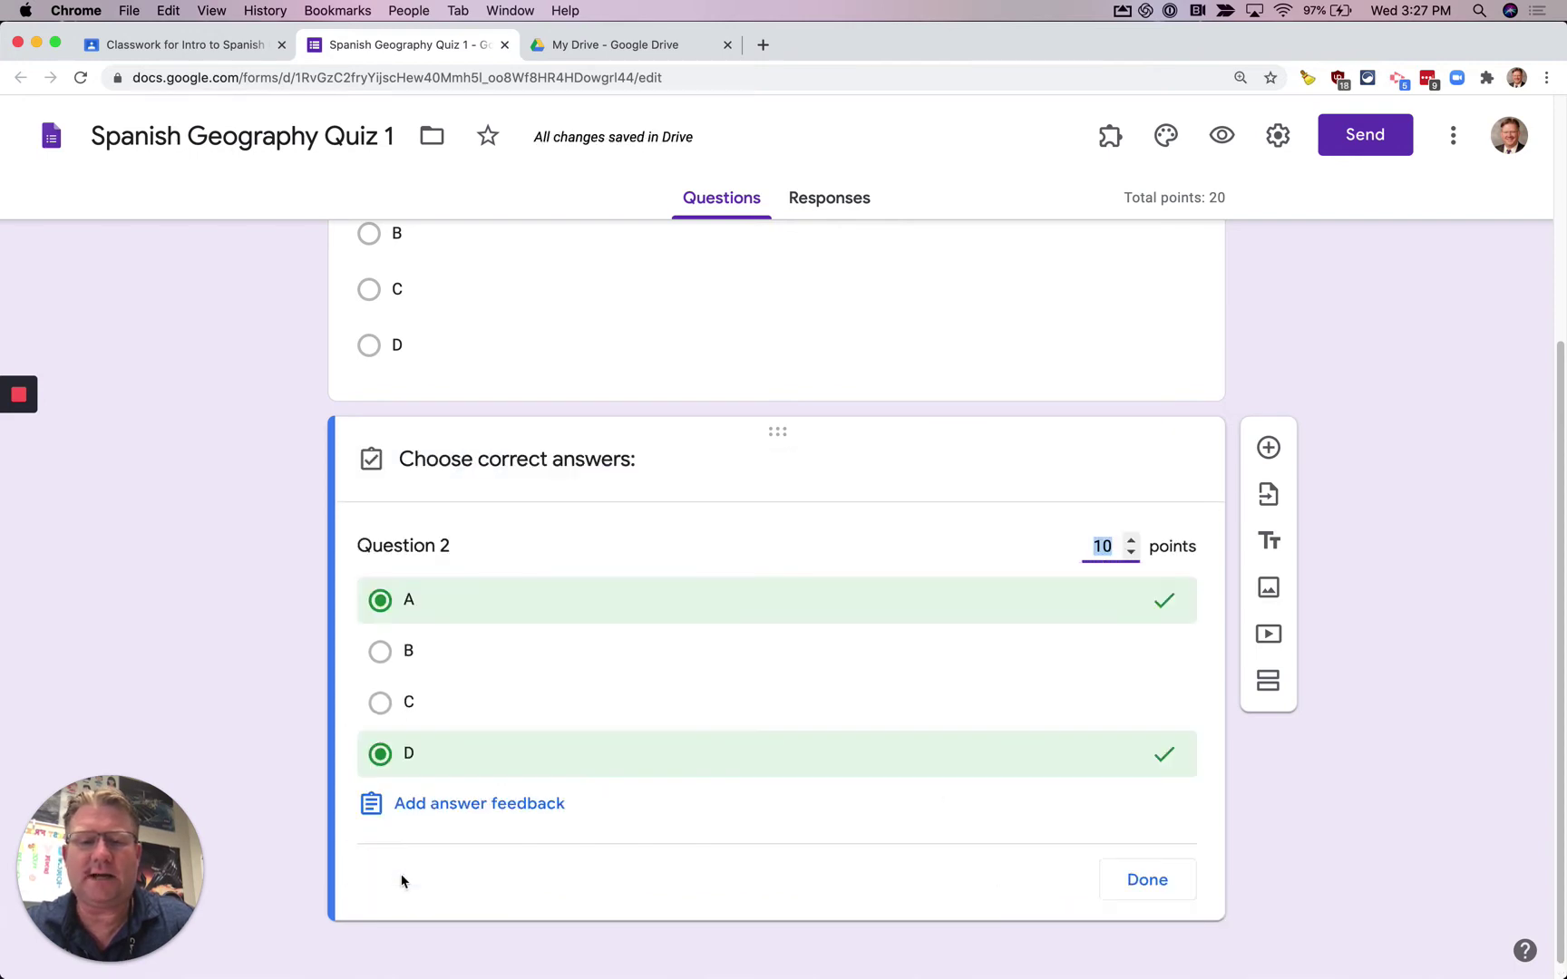
click(380, 754)
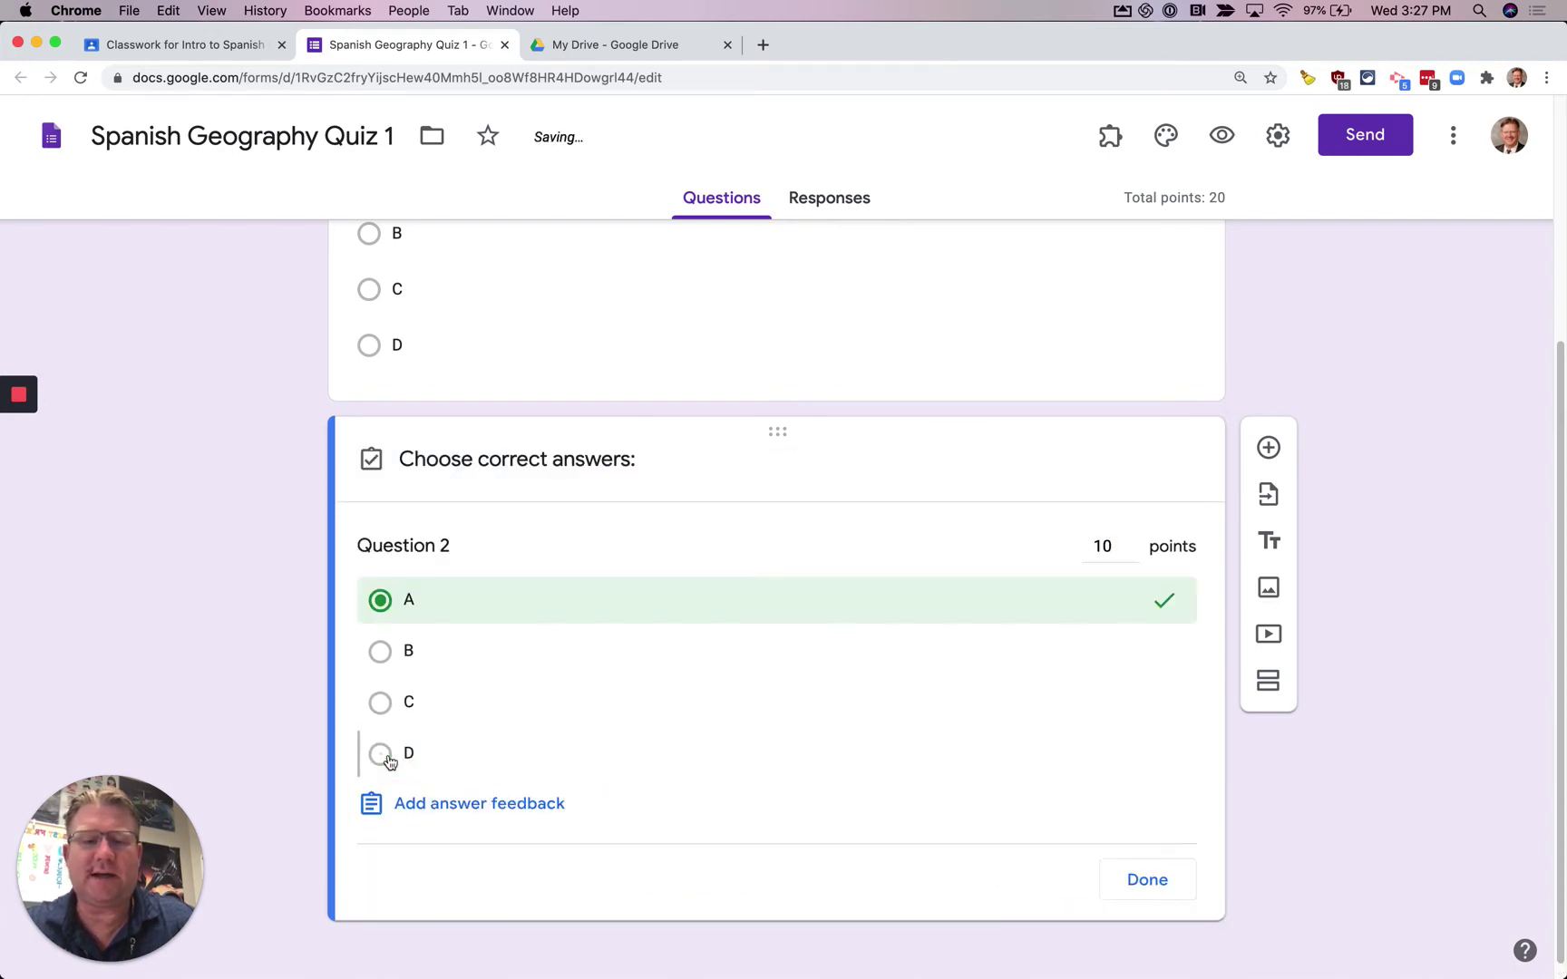
click(1147, 881)
scroll(804, 772, up, 2)
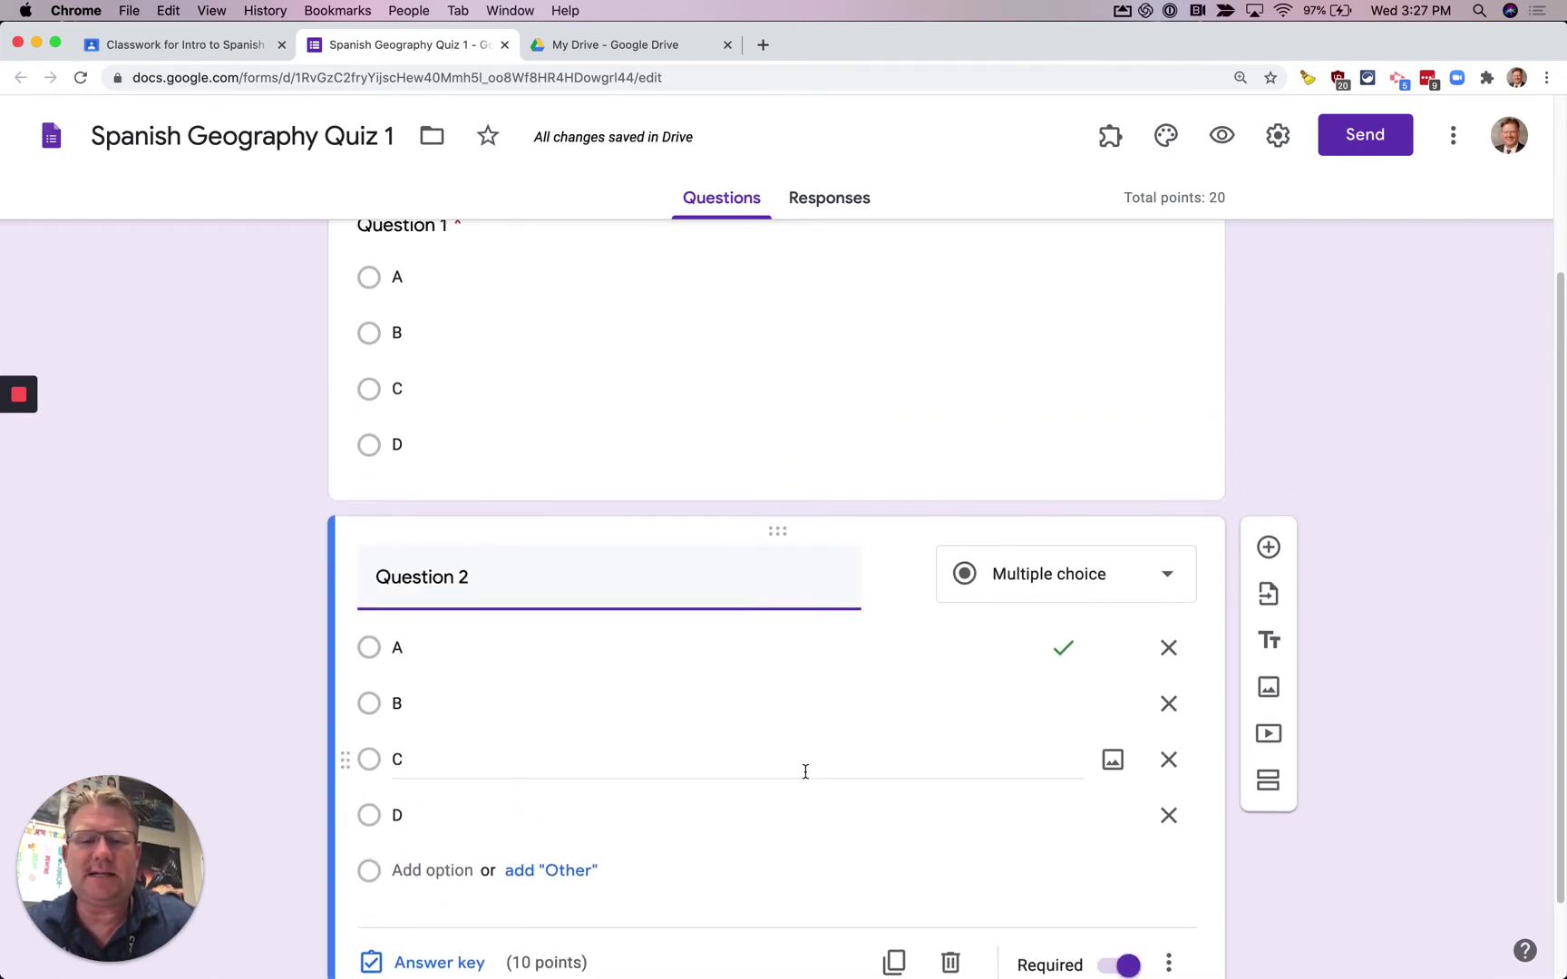
scroll(804, 771, up, 3)
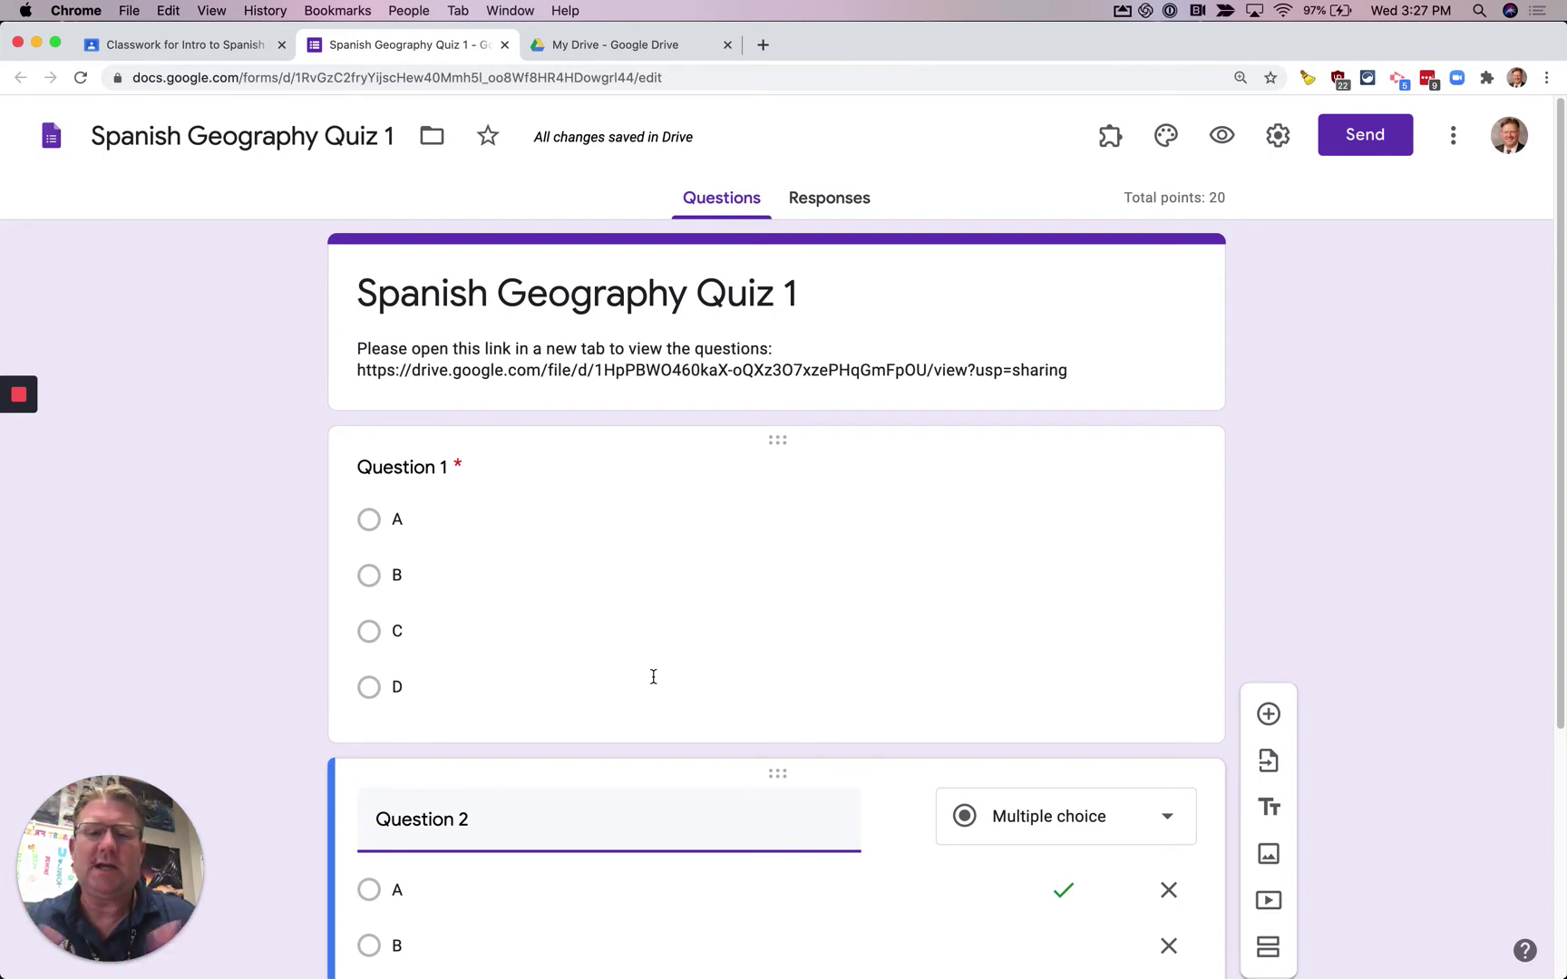
scroll(698, 644, down, 4)
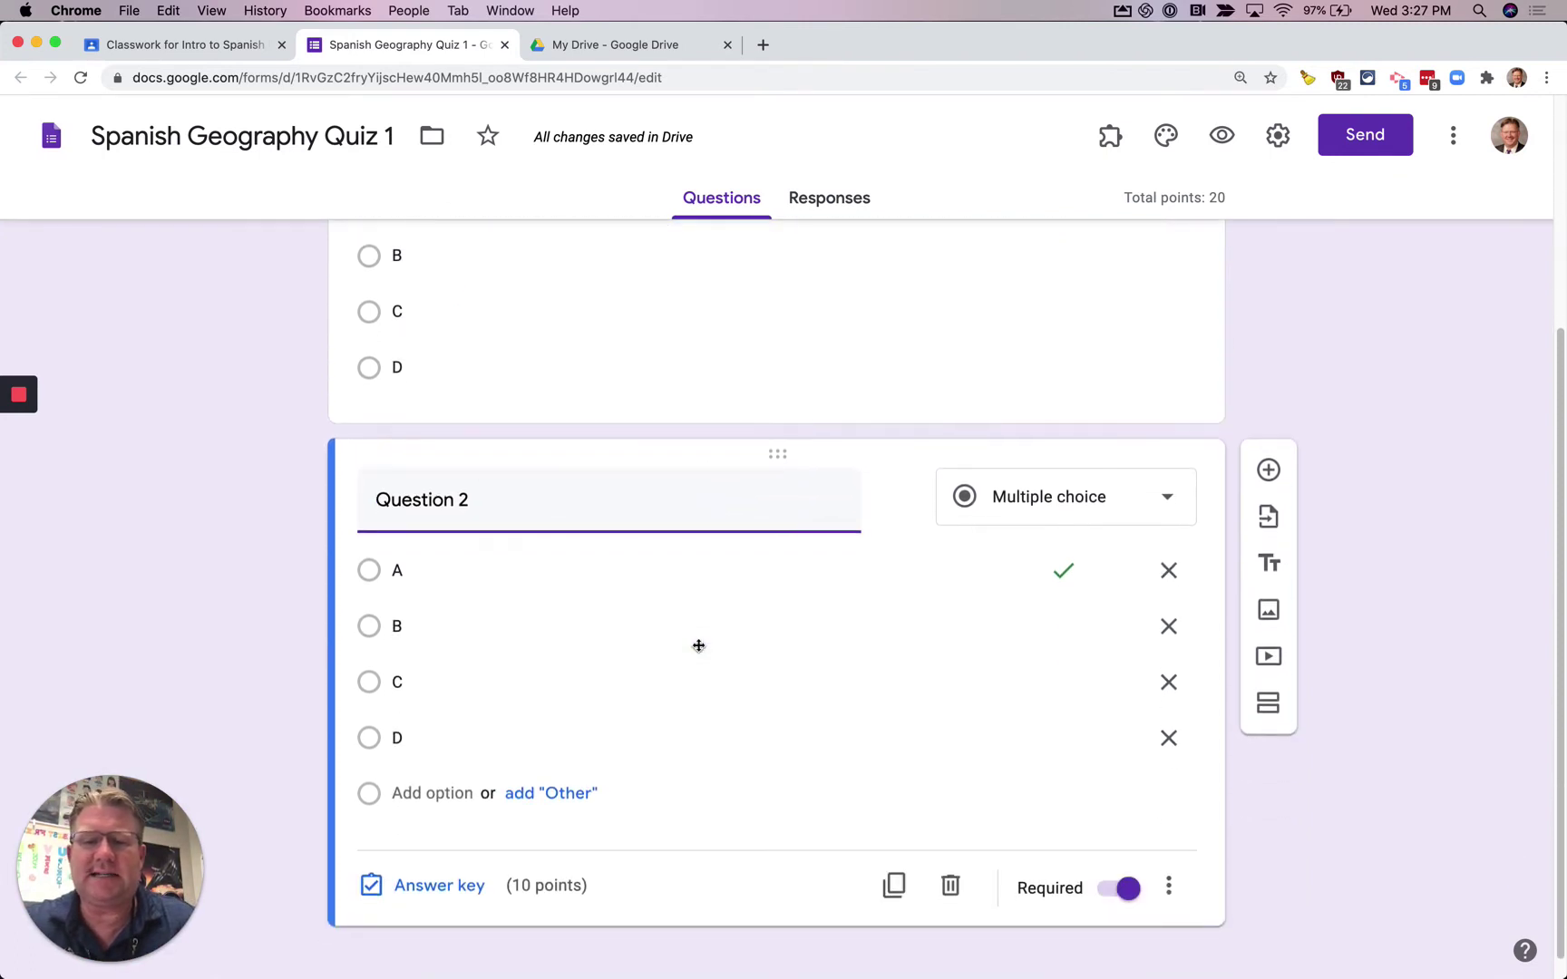
scroll(698, 644, up, 4)
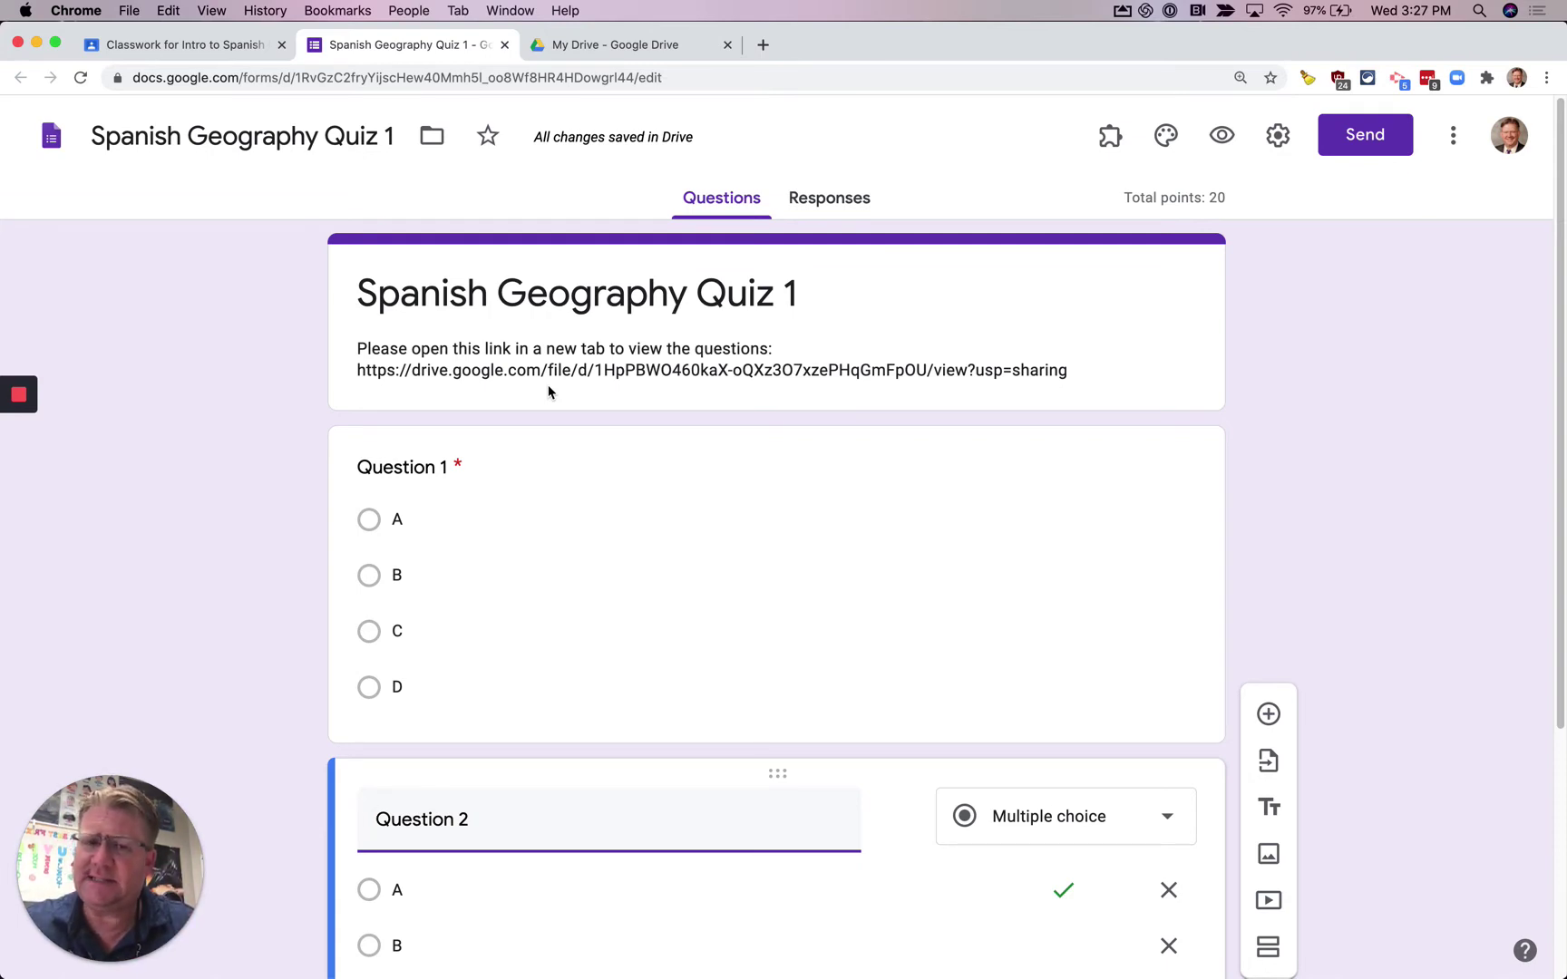
scroll(654, 511, down, 3)
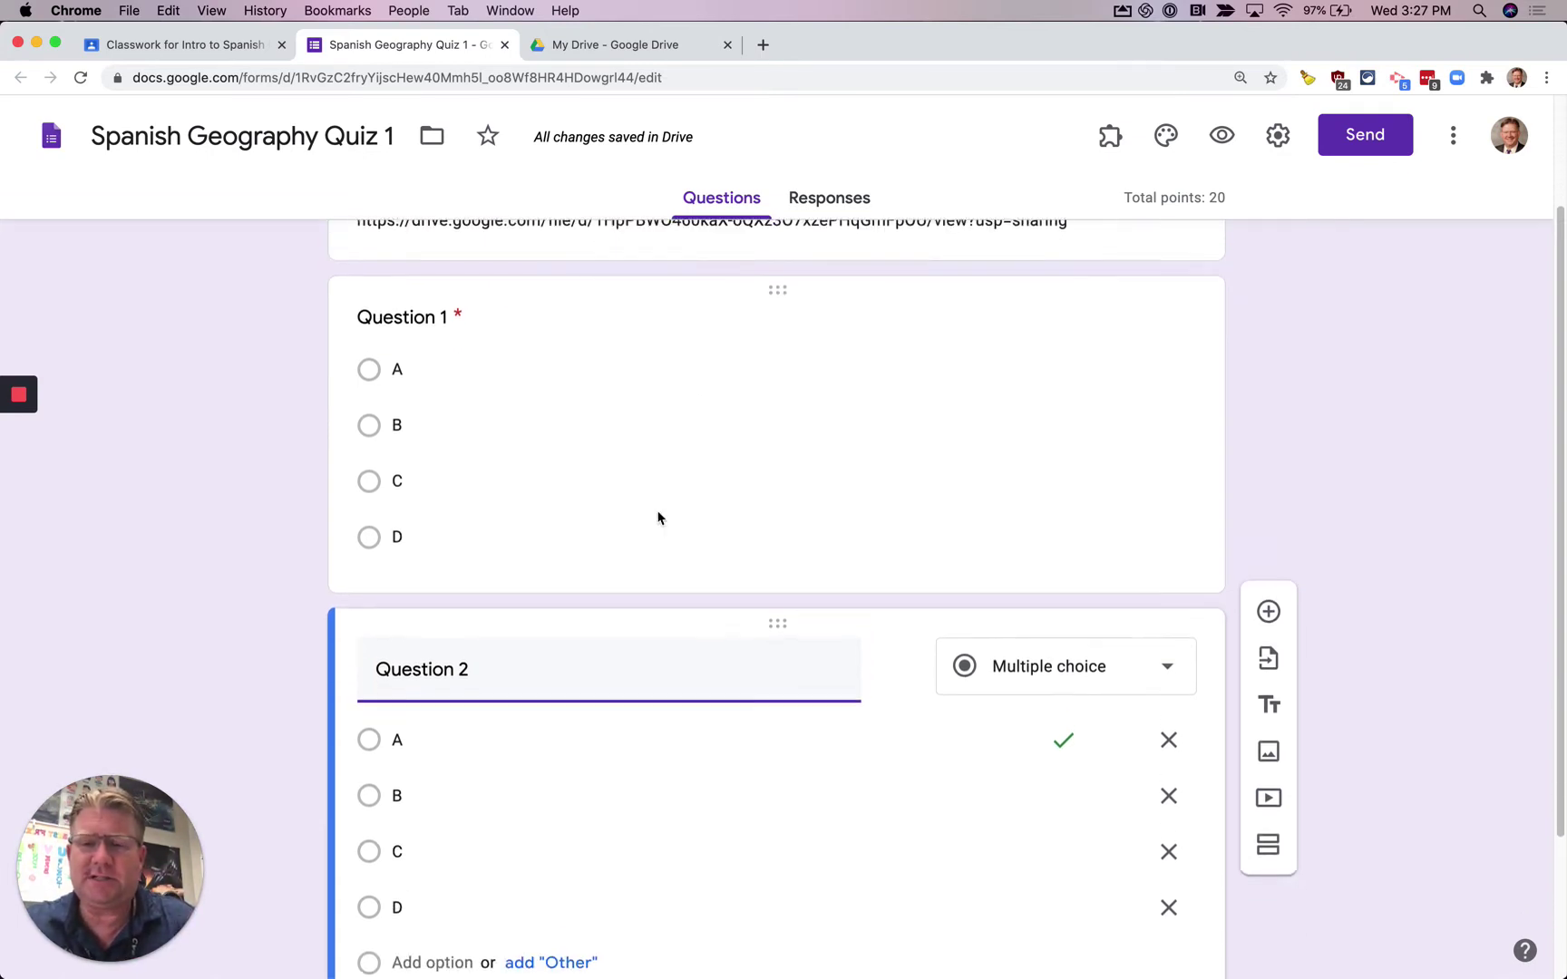
scroll(494, 531, down, 2)
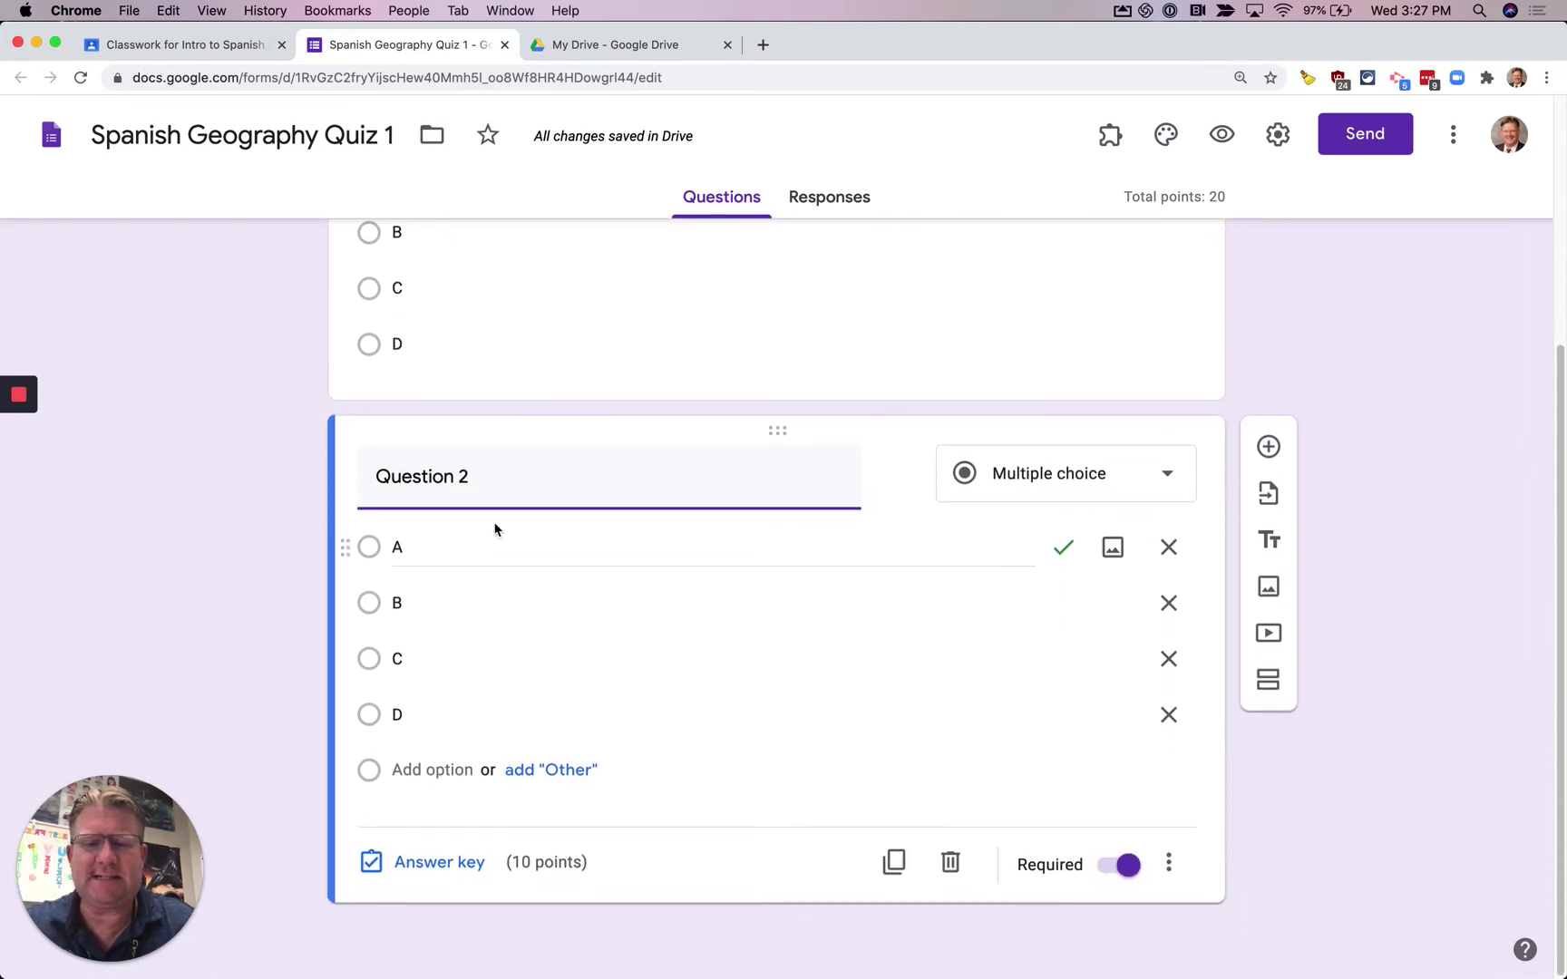
scroll(494, 531, up, 4)
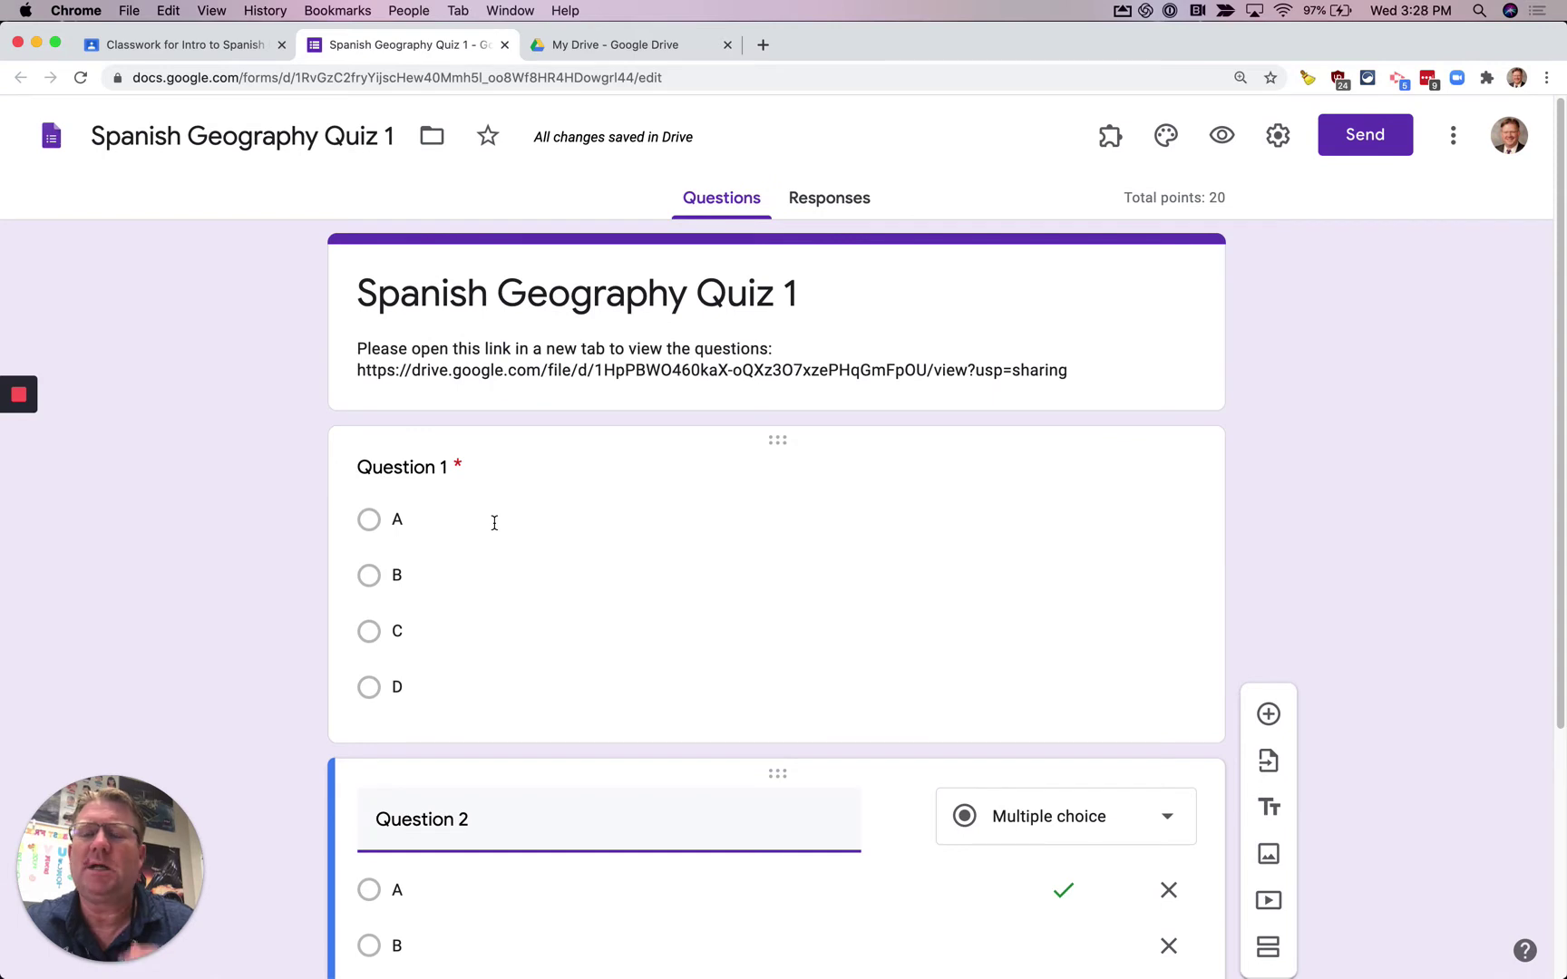
- Return to the Spanish Geography Quiz 1 draft and confirm it goes to all students
click(223, 53)
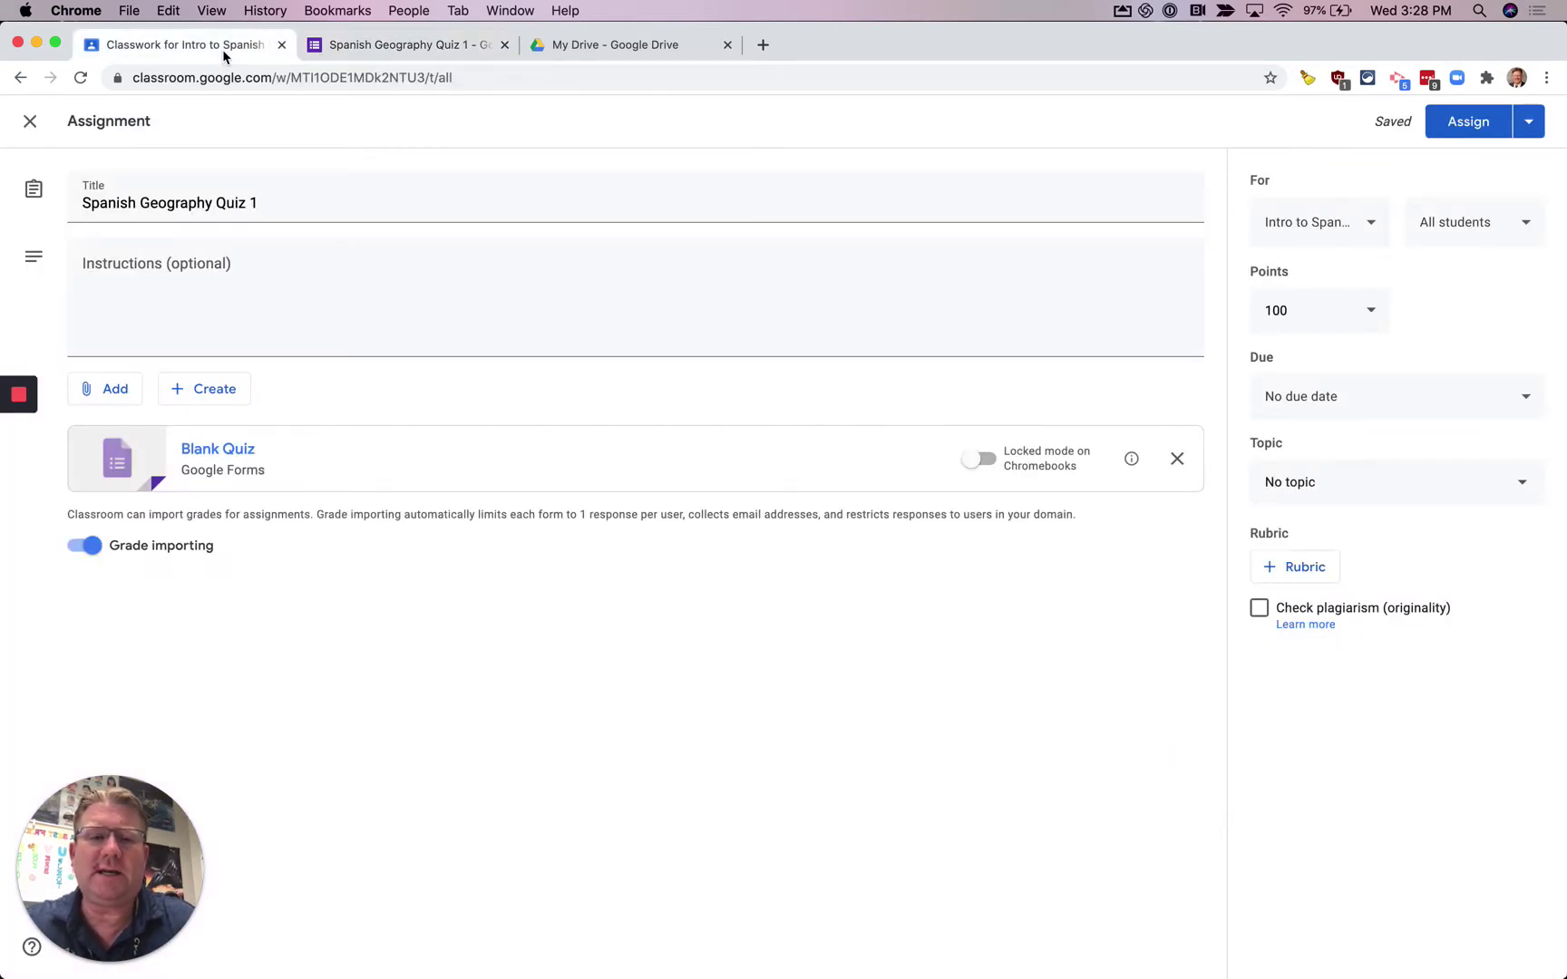
click(1437, 228)
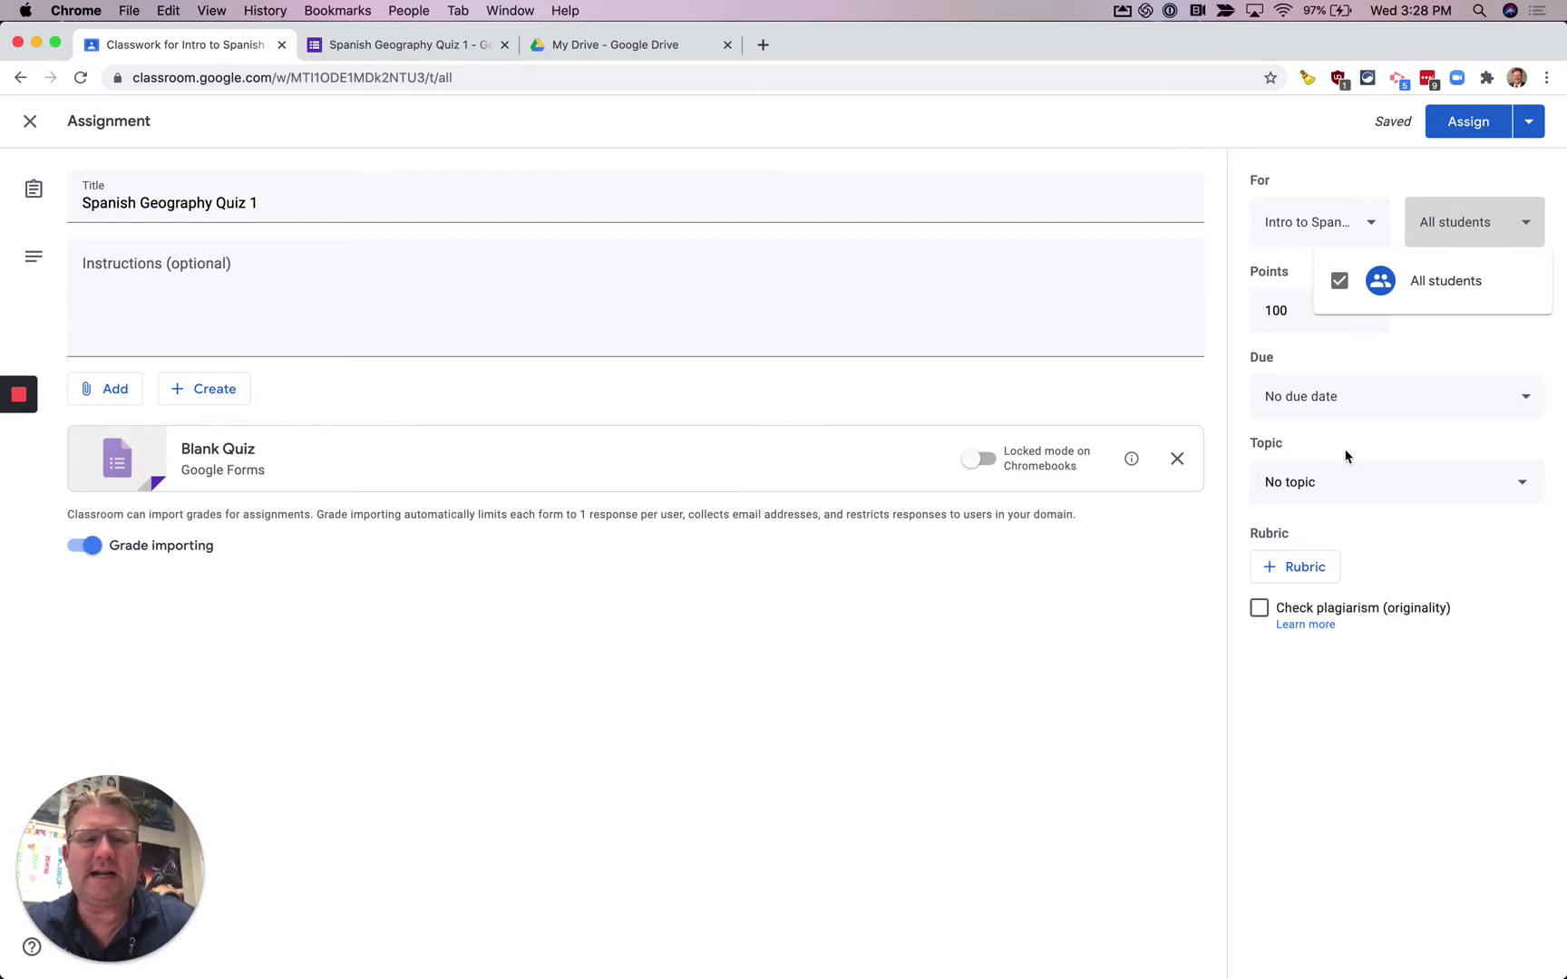
click(1330, 481)
click(1348, 487)
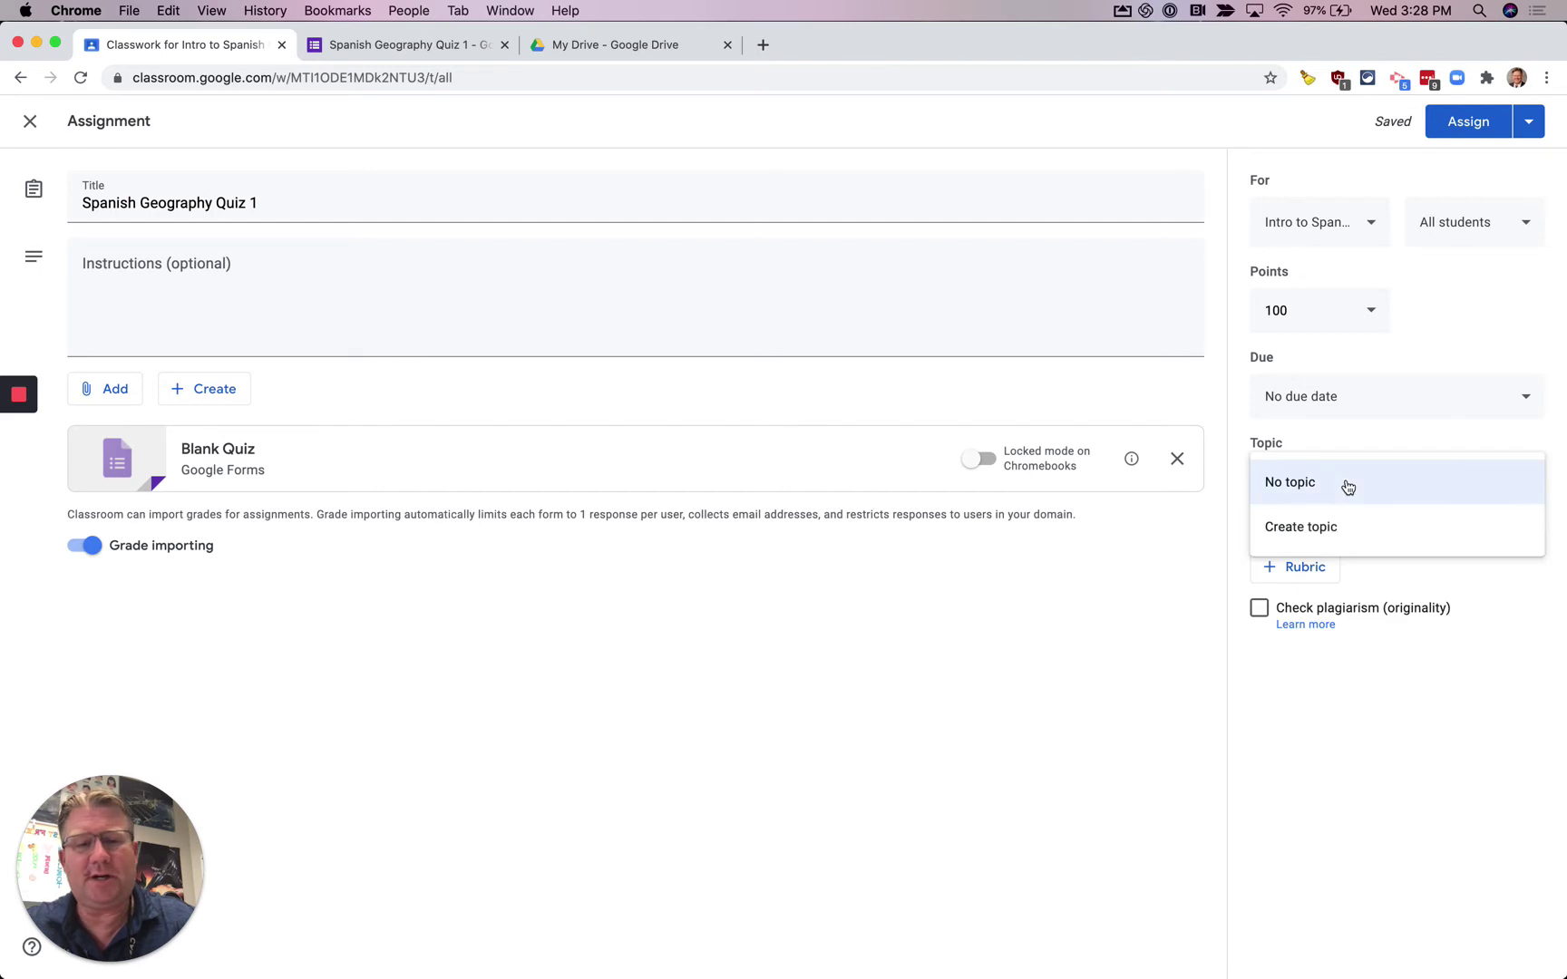
- Set the quiz's due date to Aug 13, 2020 in the calendar
click(1374, 402)
click(1351, 466)
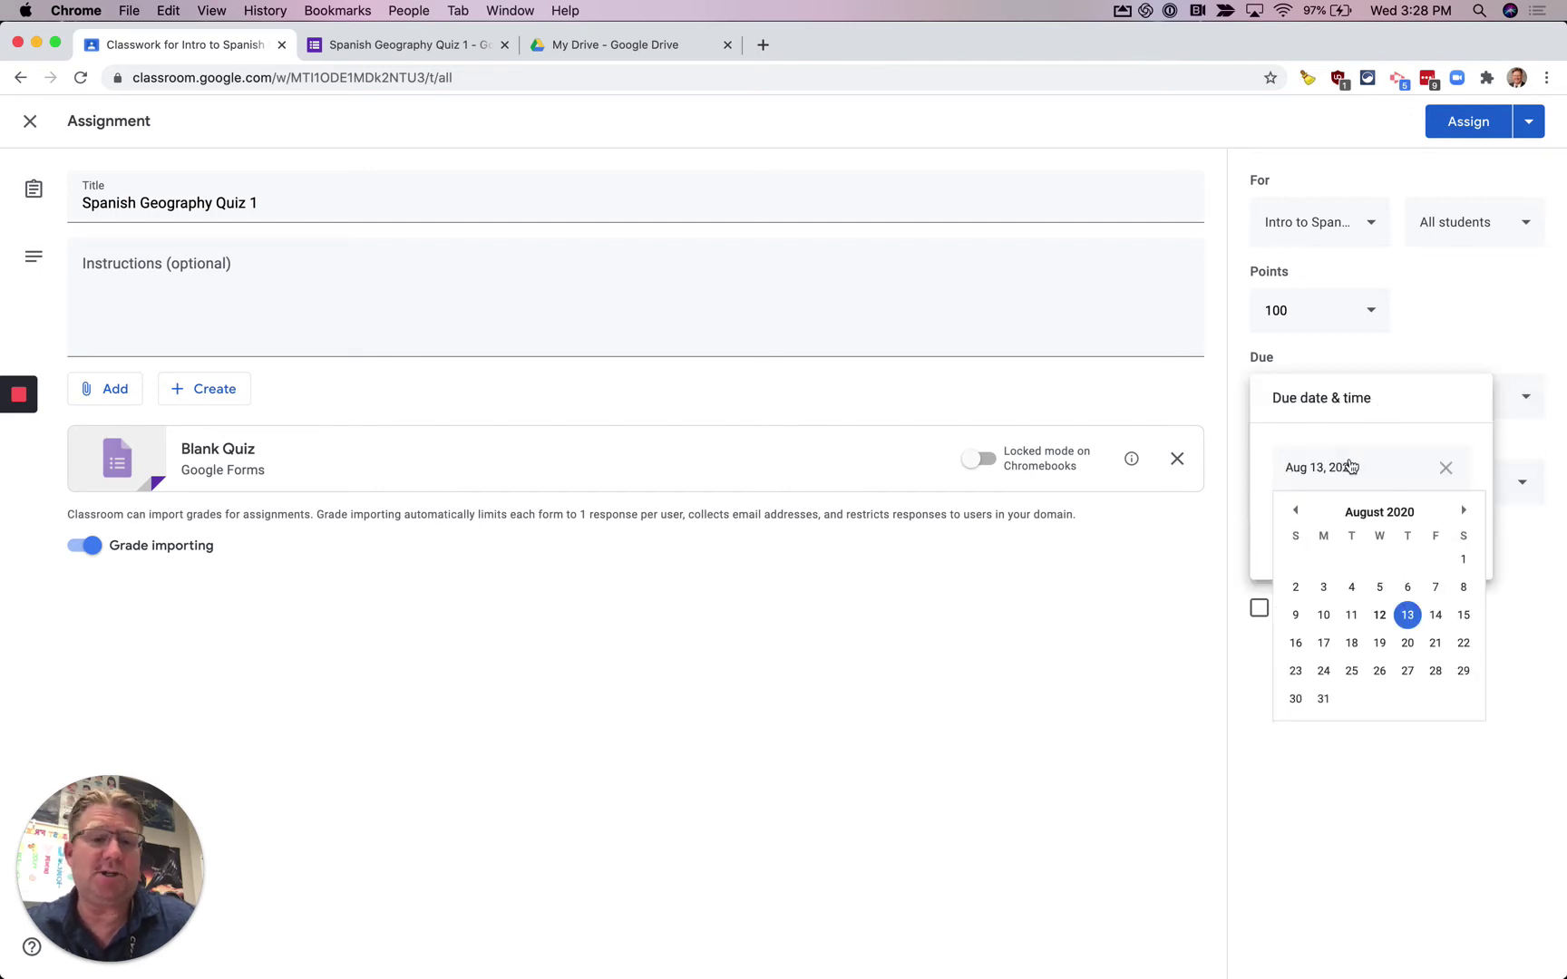
click(1408, 618)
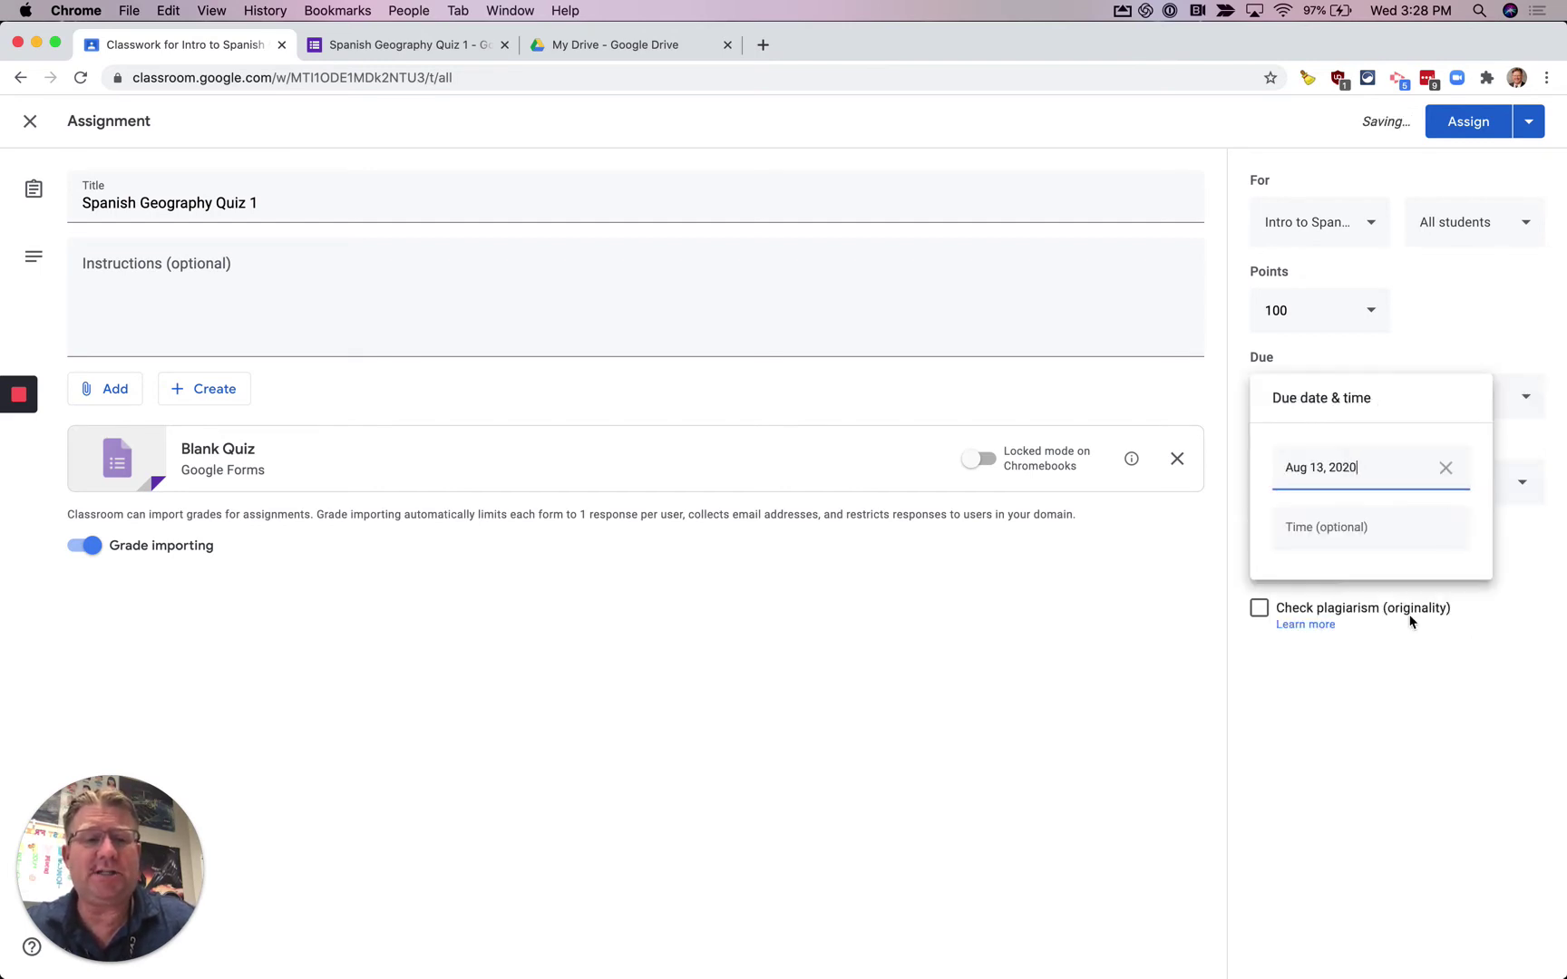
click(1412, 343)
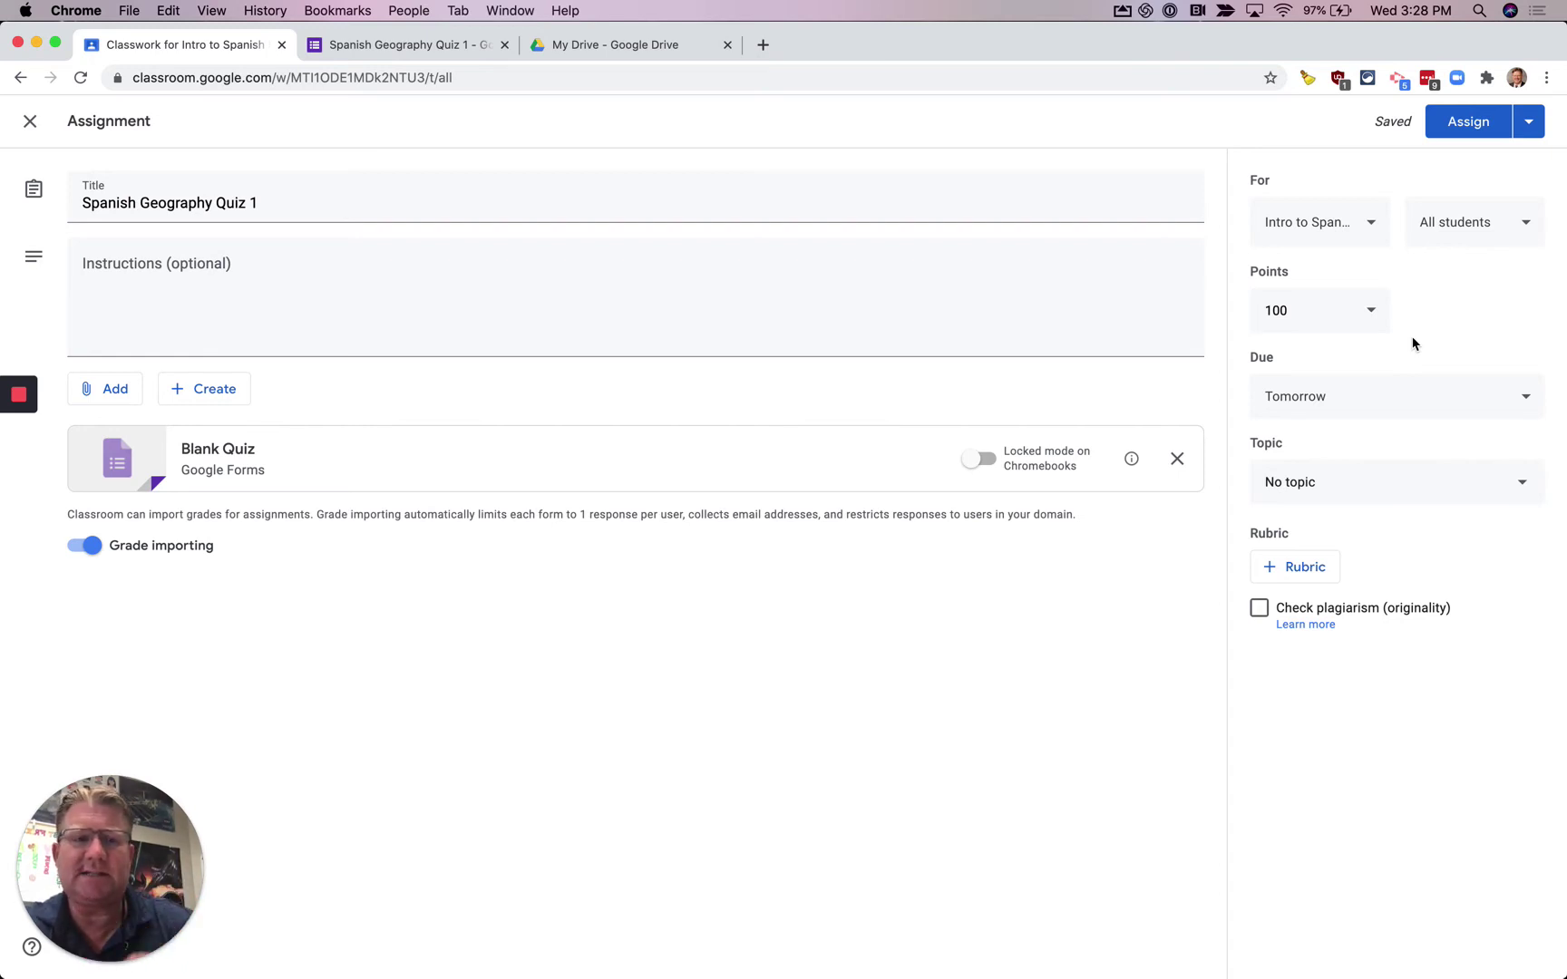
- Create a new topic named 'Daily Quizzes' for the quiz
click(1503, 494)
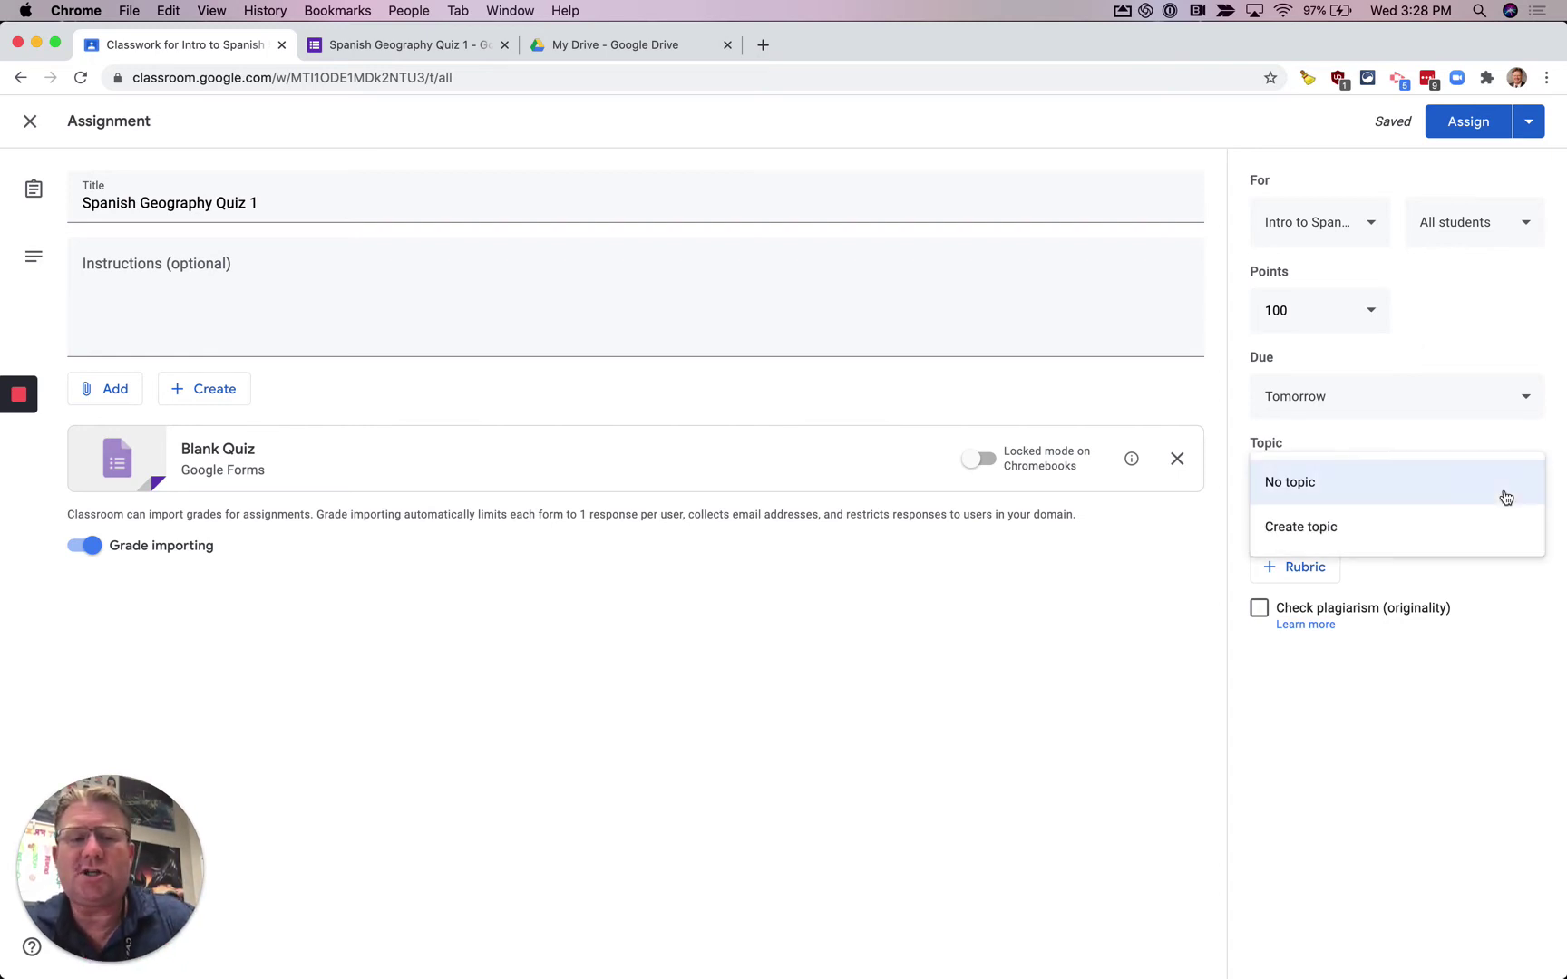
click(1413, 539)
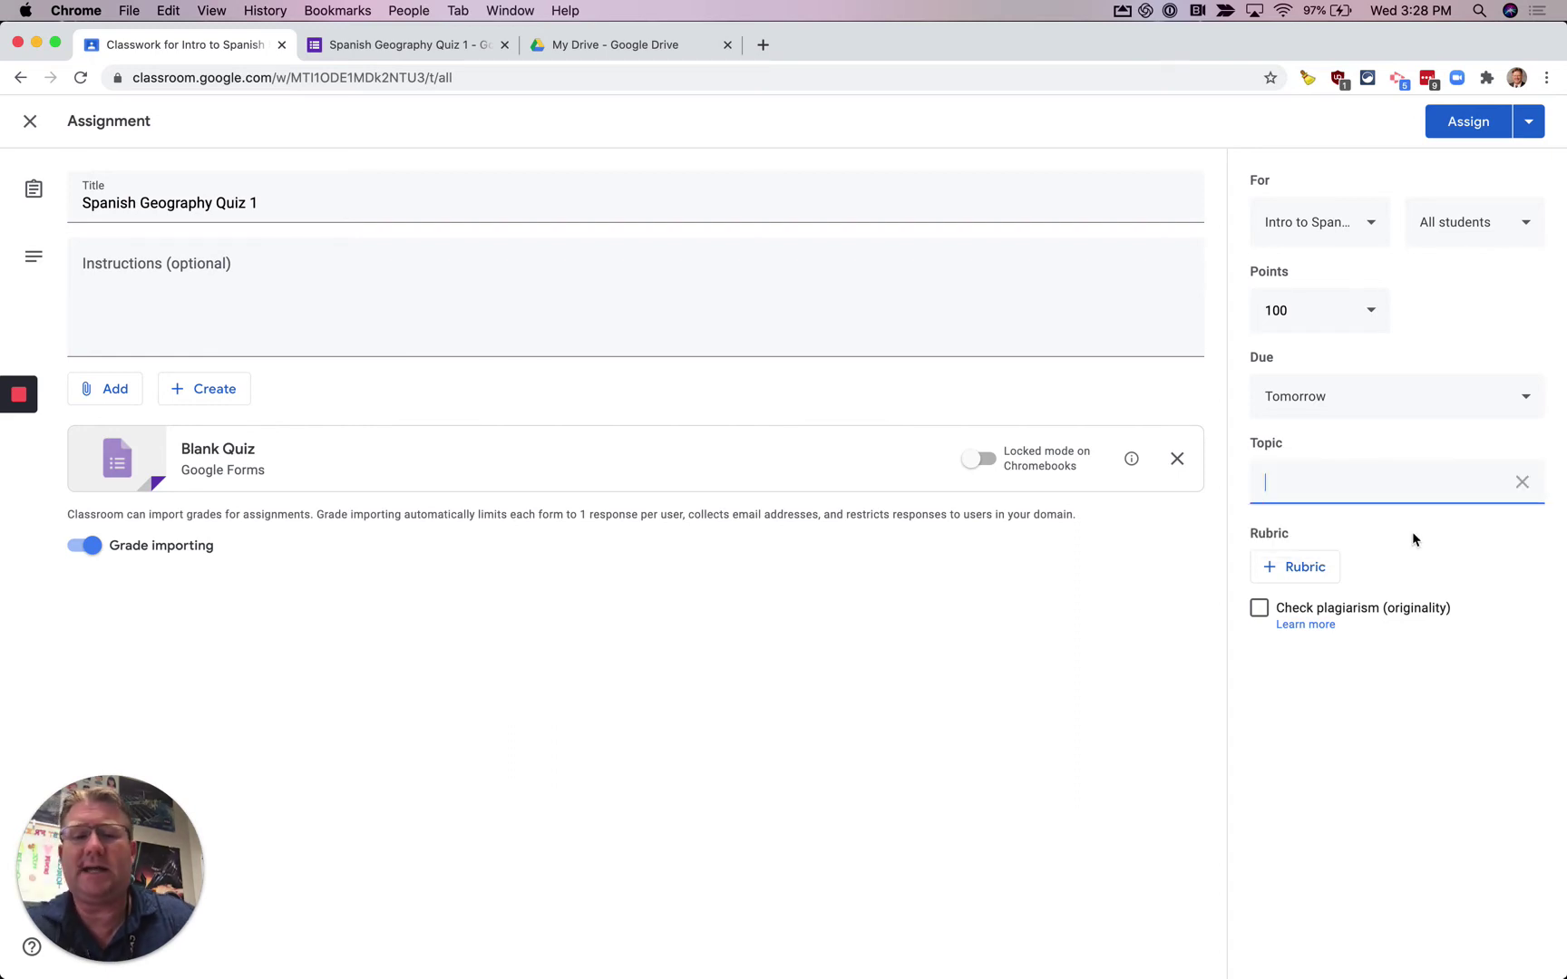
text(Daily Q)
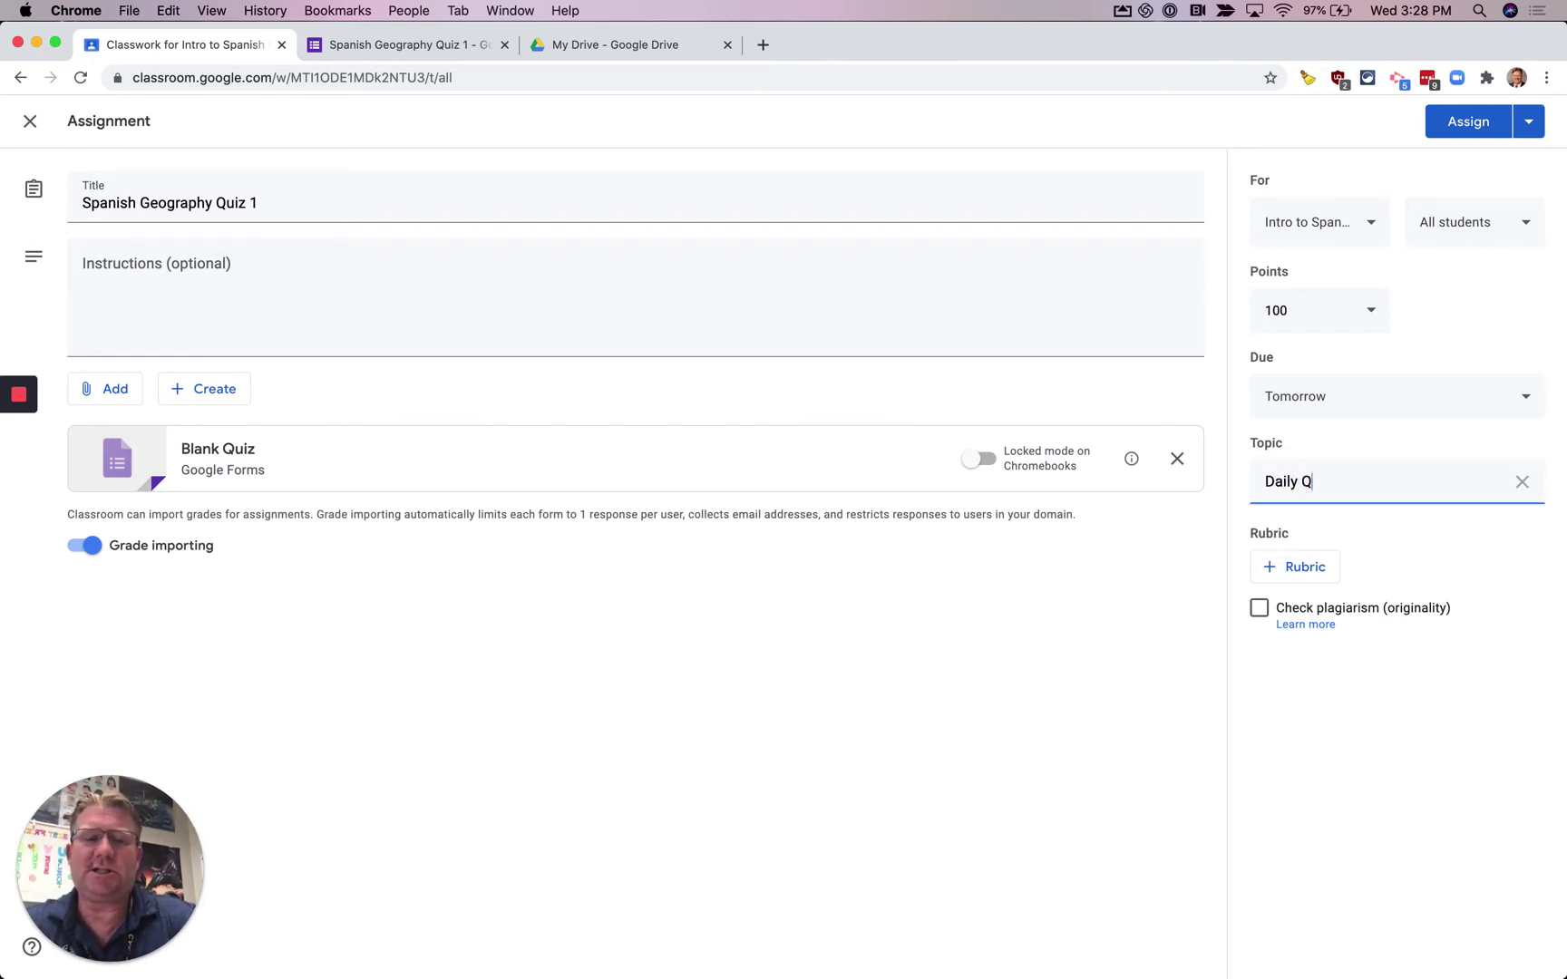
text(uizzes)
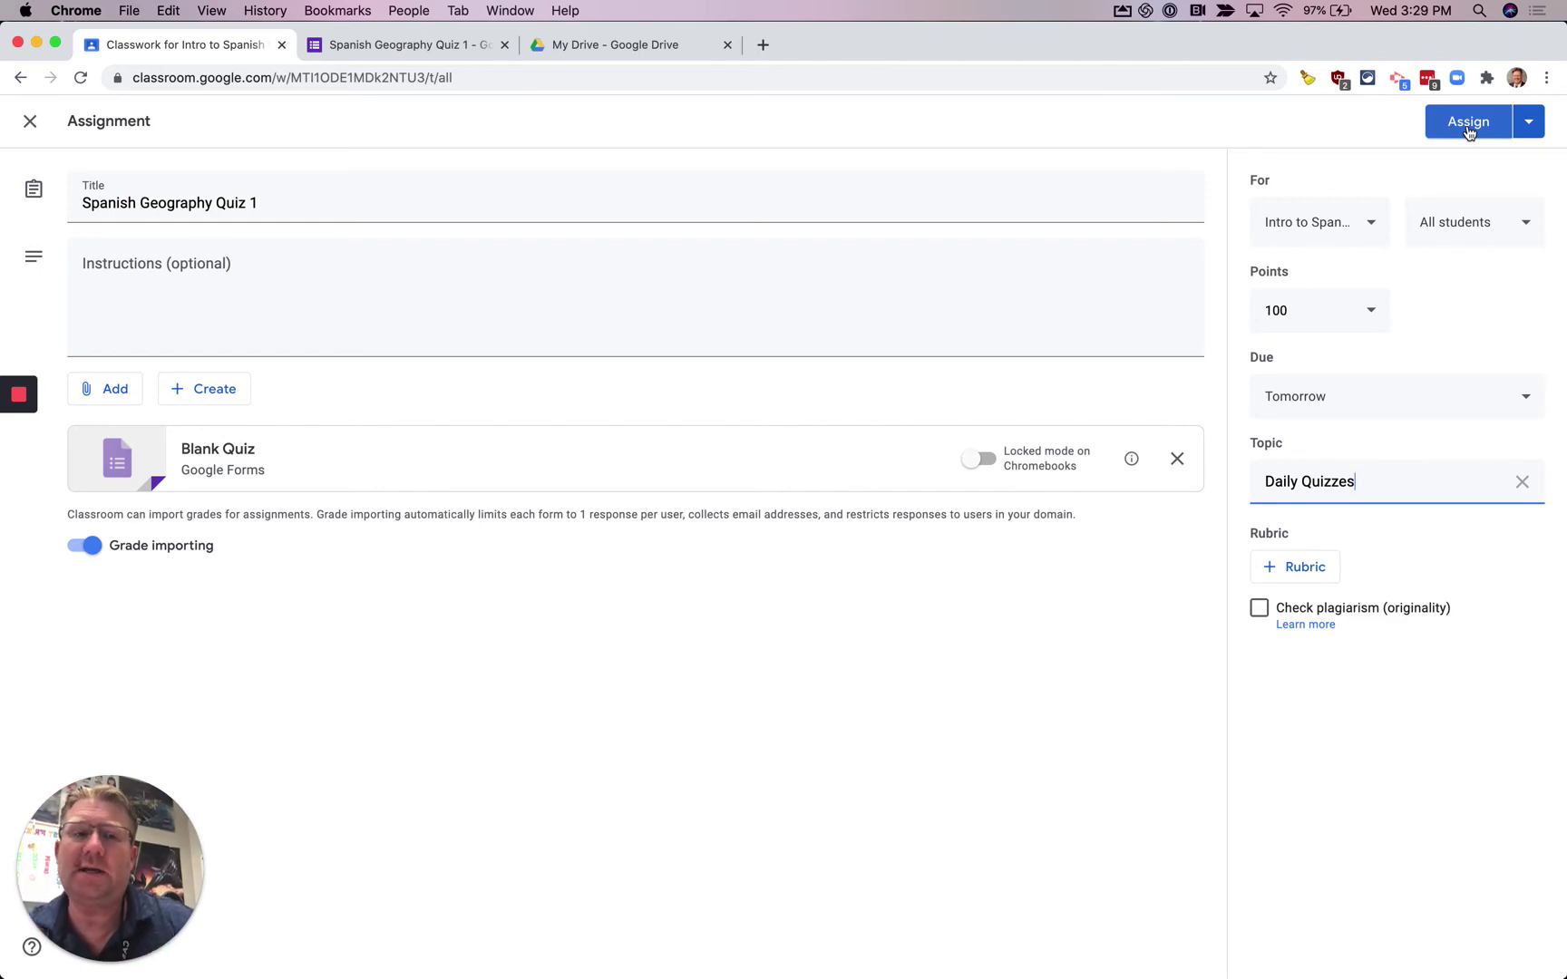
- Review the posting options, then assign the quiz to the class
click(1528, 122)
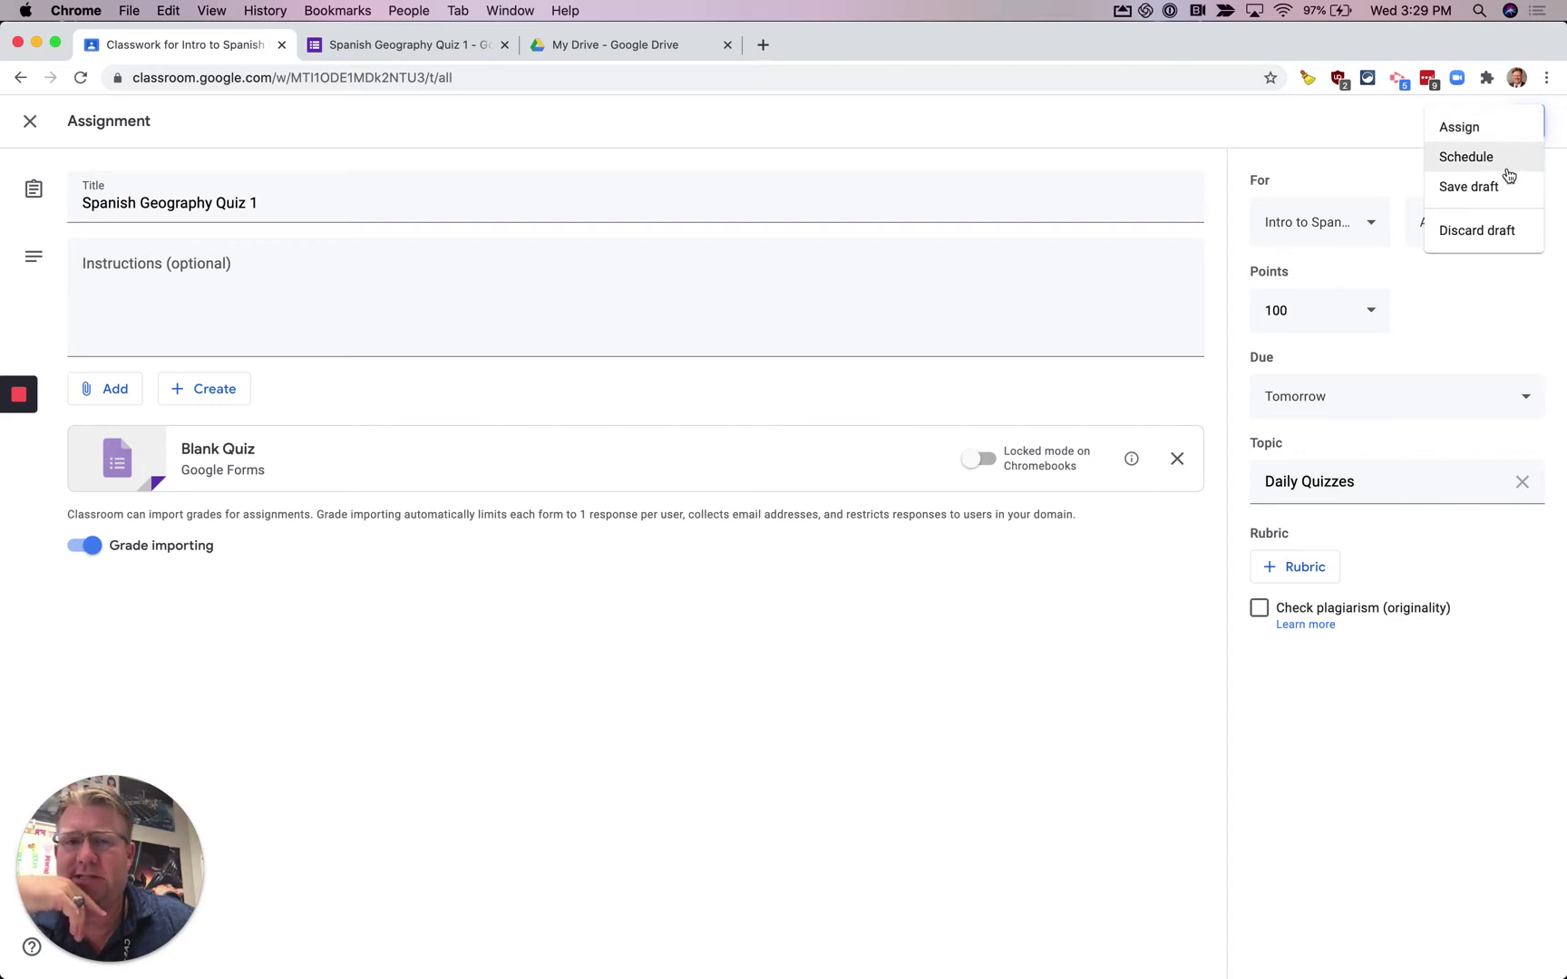
click(1400, 181)
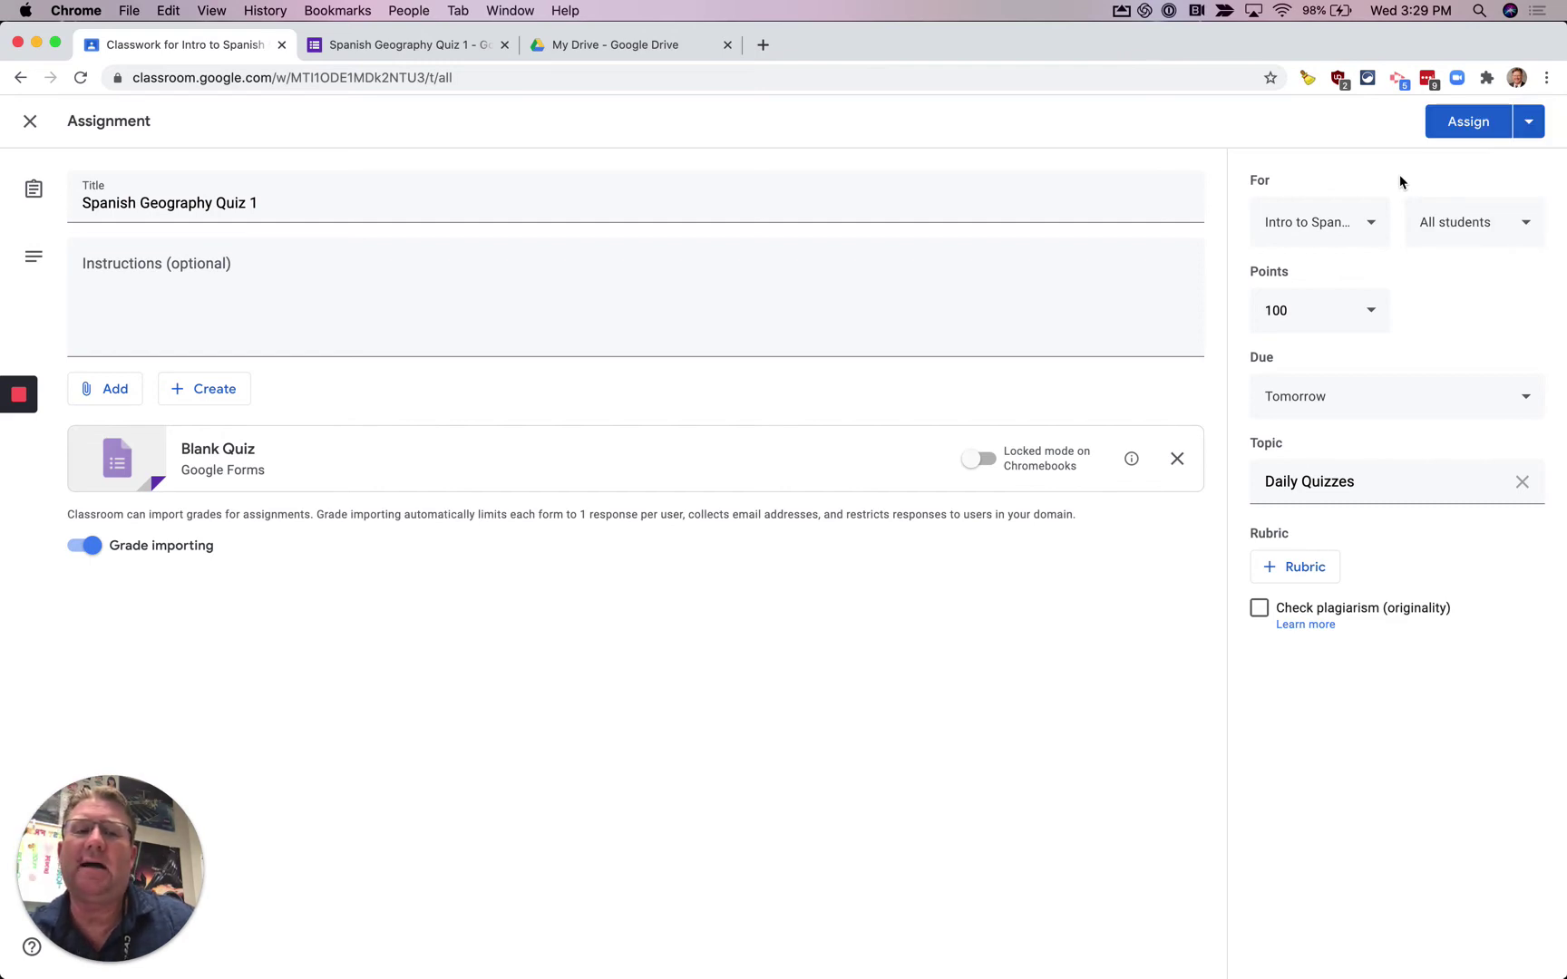
click(1461, 127)
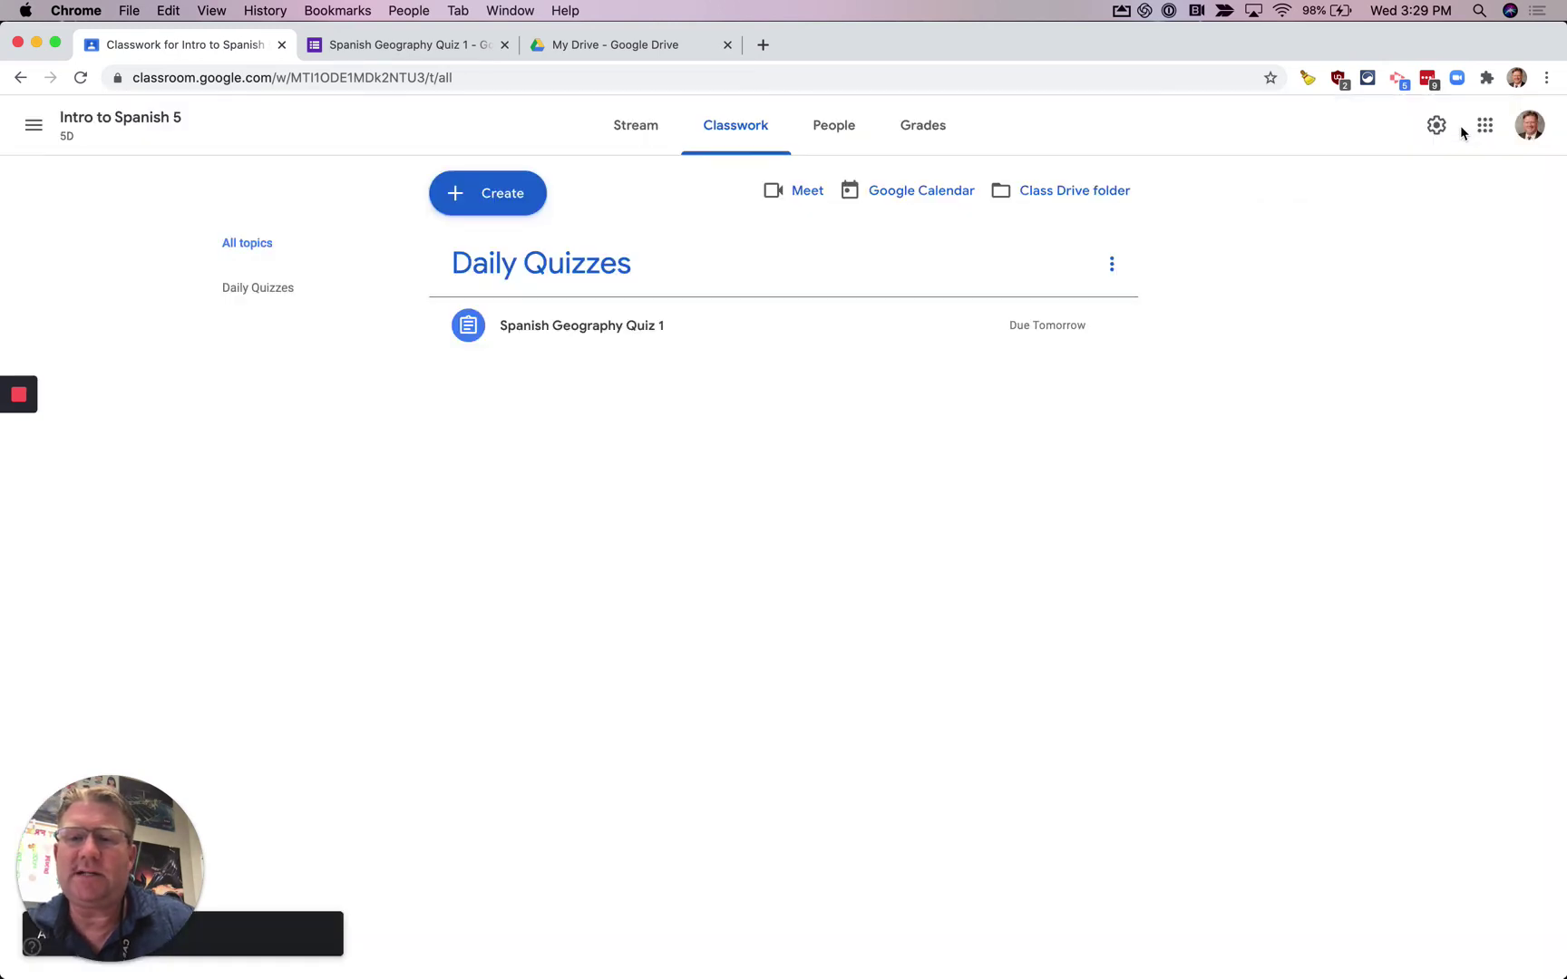
- From the People page, find the student account and invite it to Intro to Spanish 5
click(857, 127)
click(1106, 384)
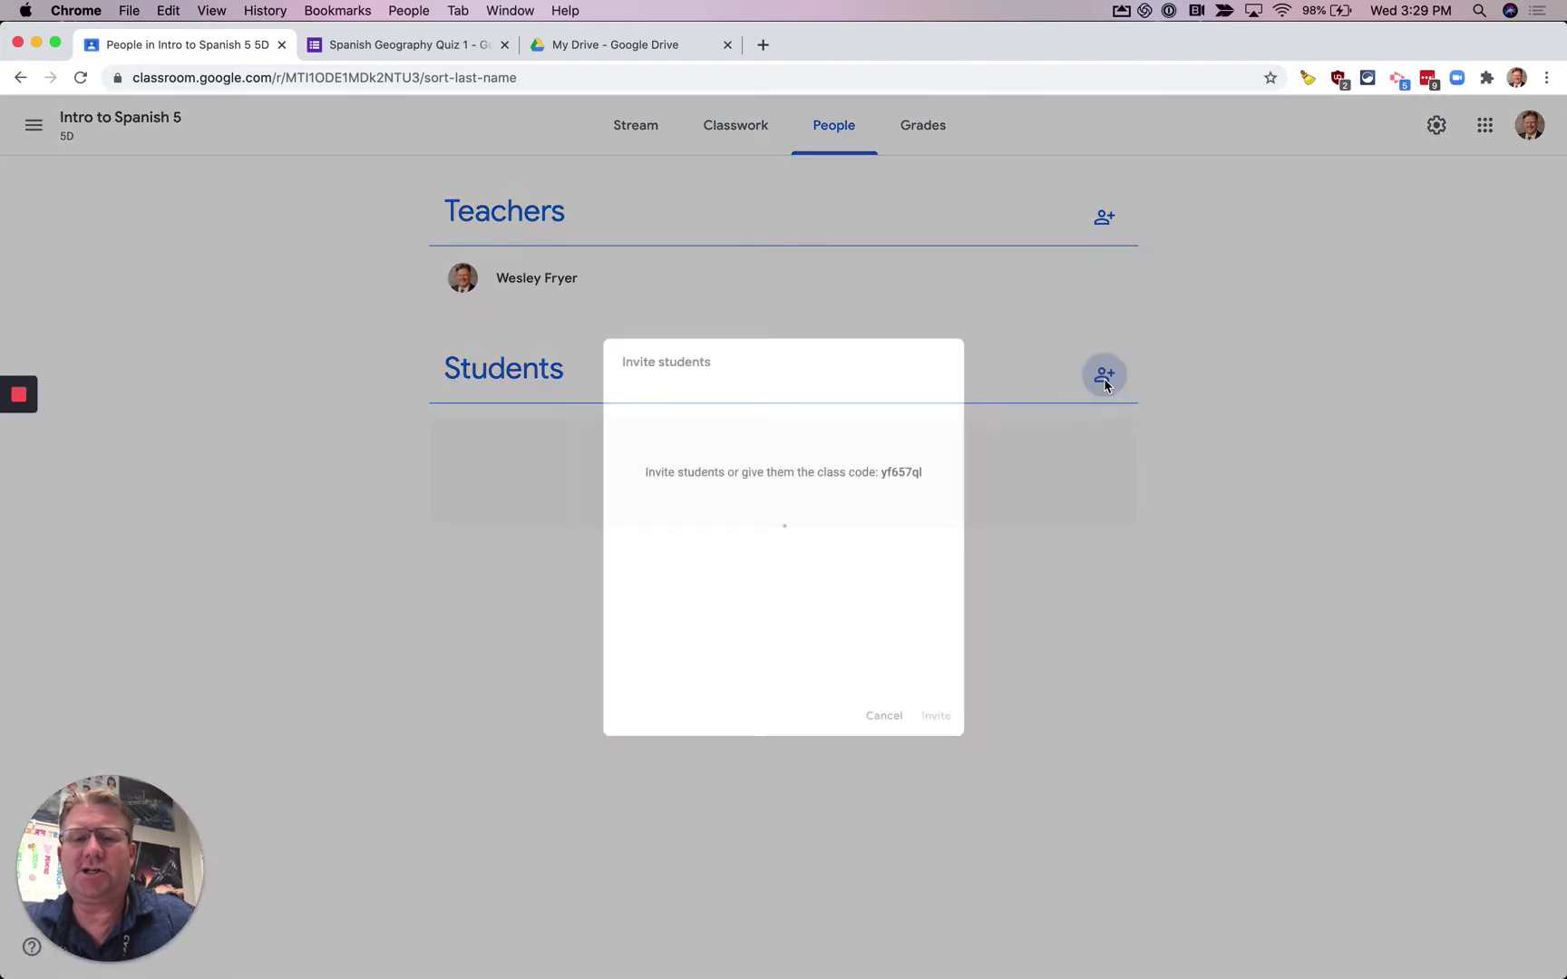
text(students)
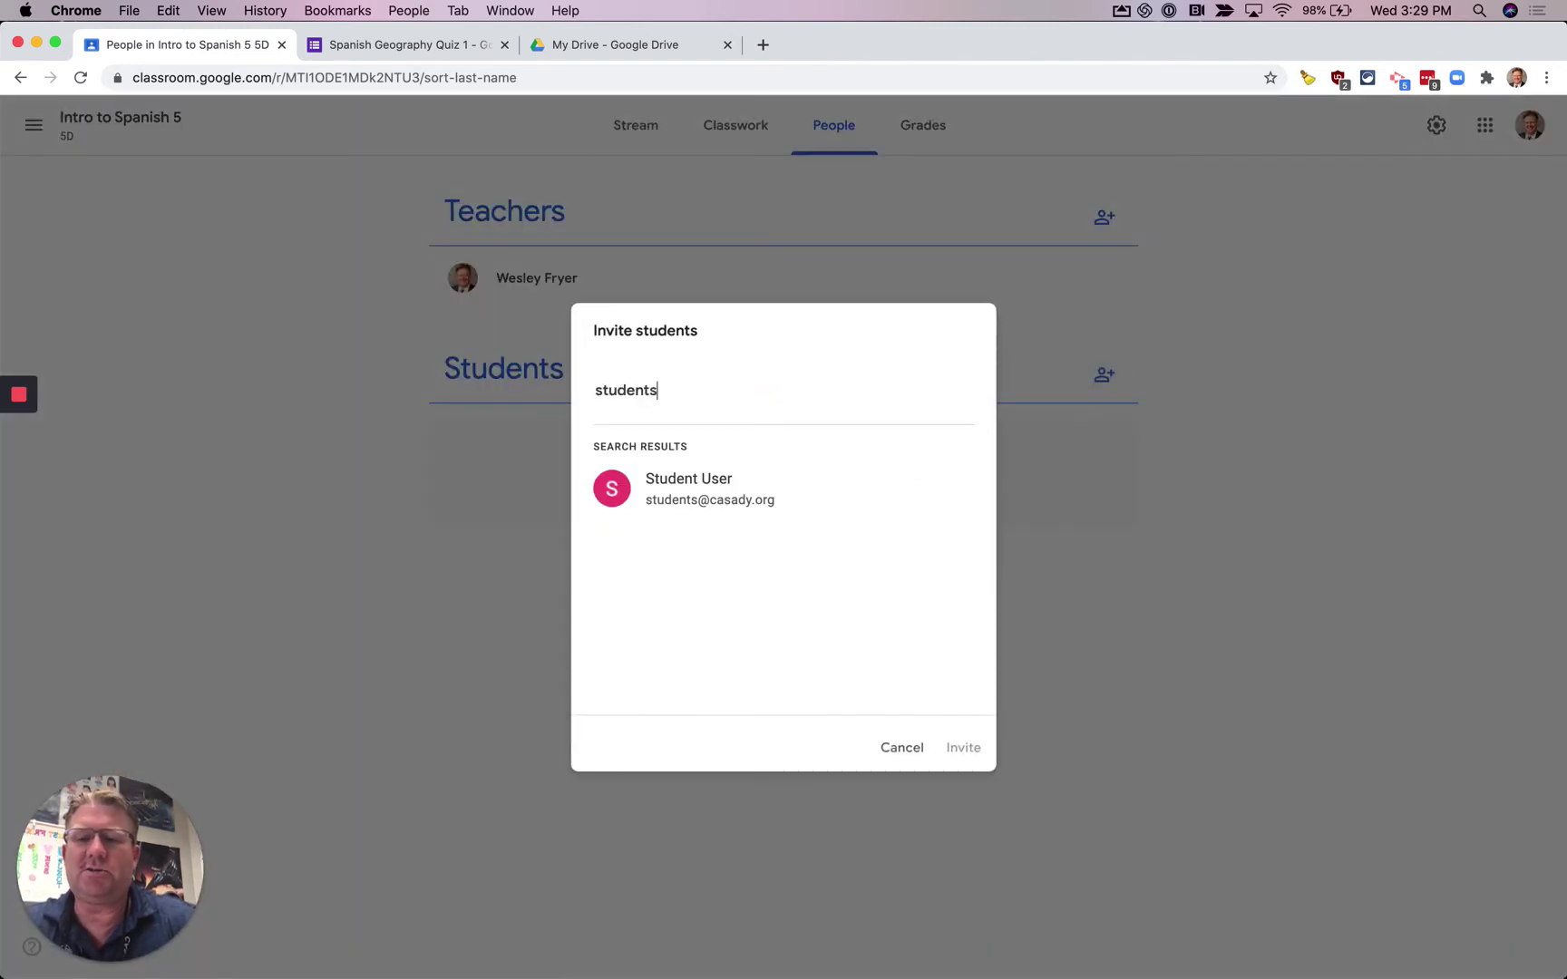
click(777, 496)
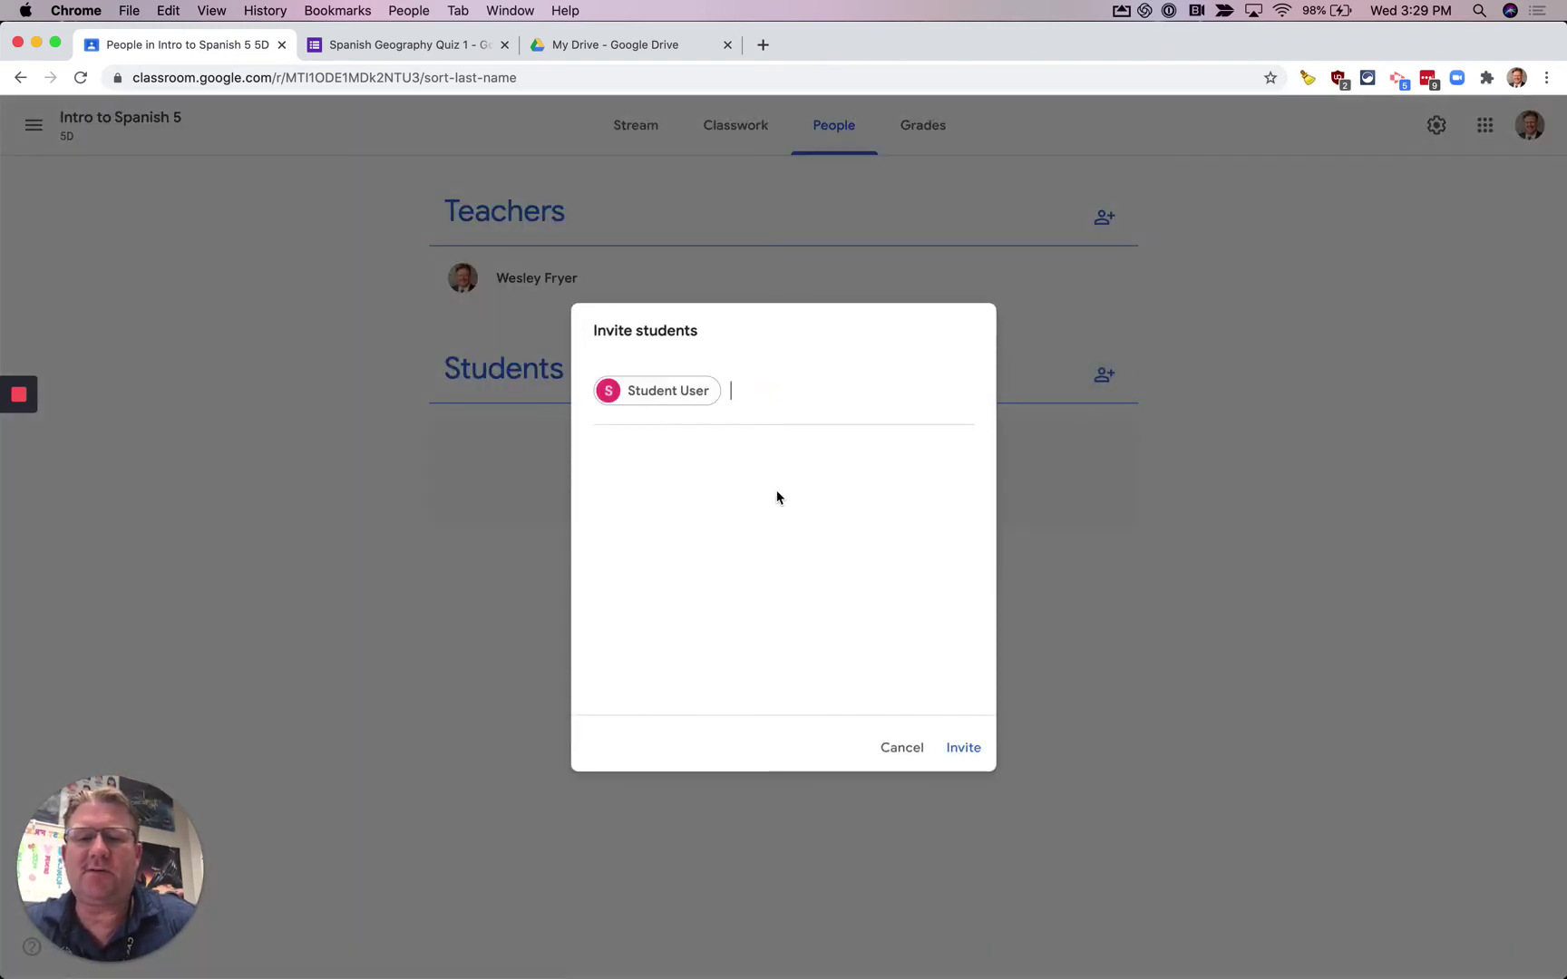
click(959, 749)
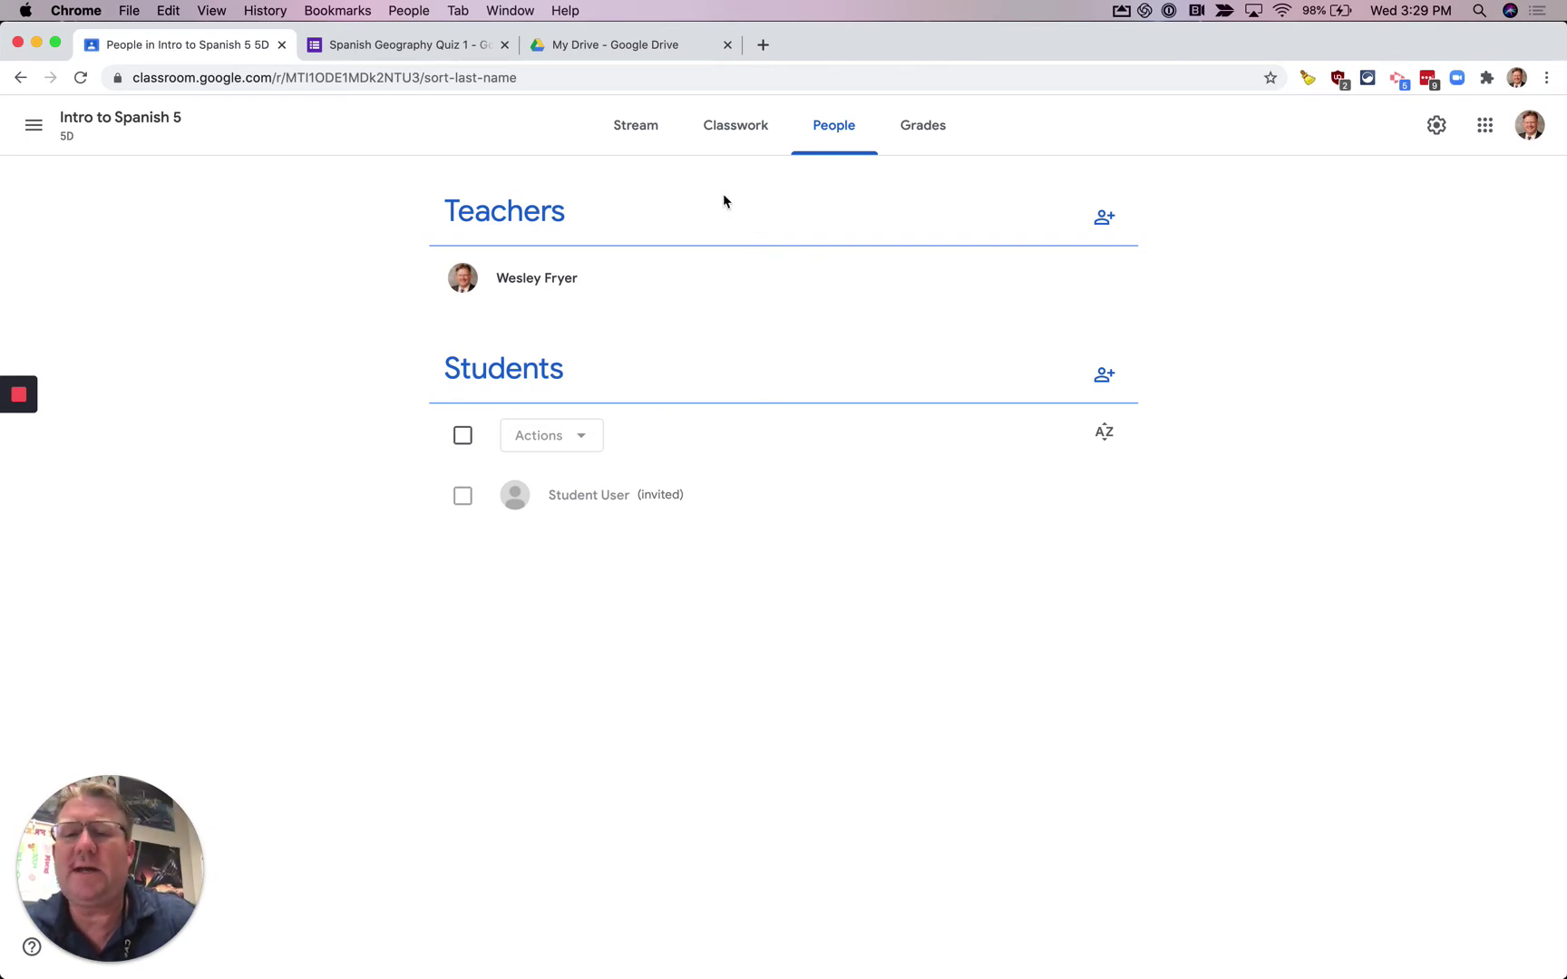
- Expand Spanish Geography Quiz 1 on Classwork, showing 0 turned in and 0 assigned
click(739, 135)
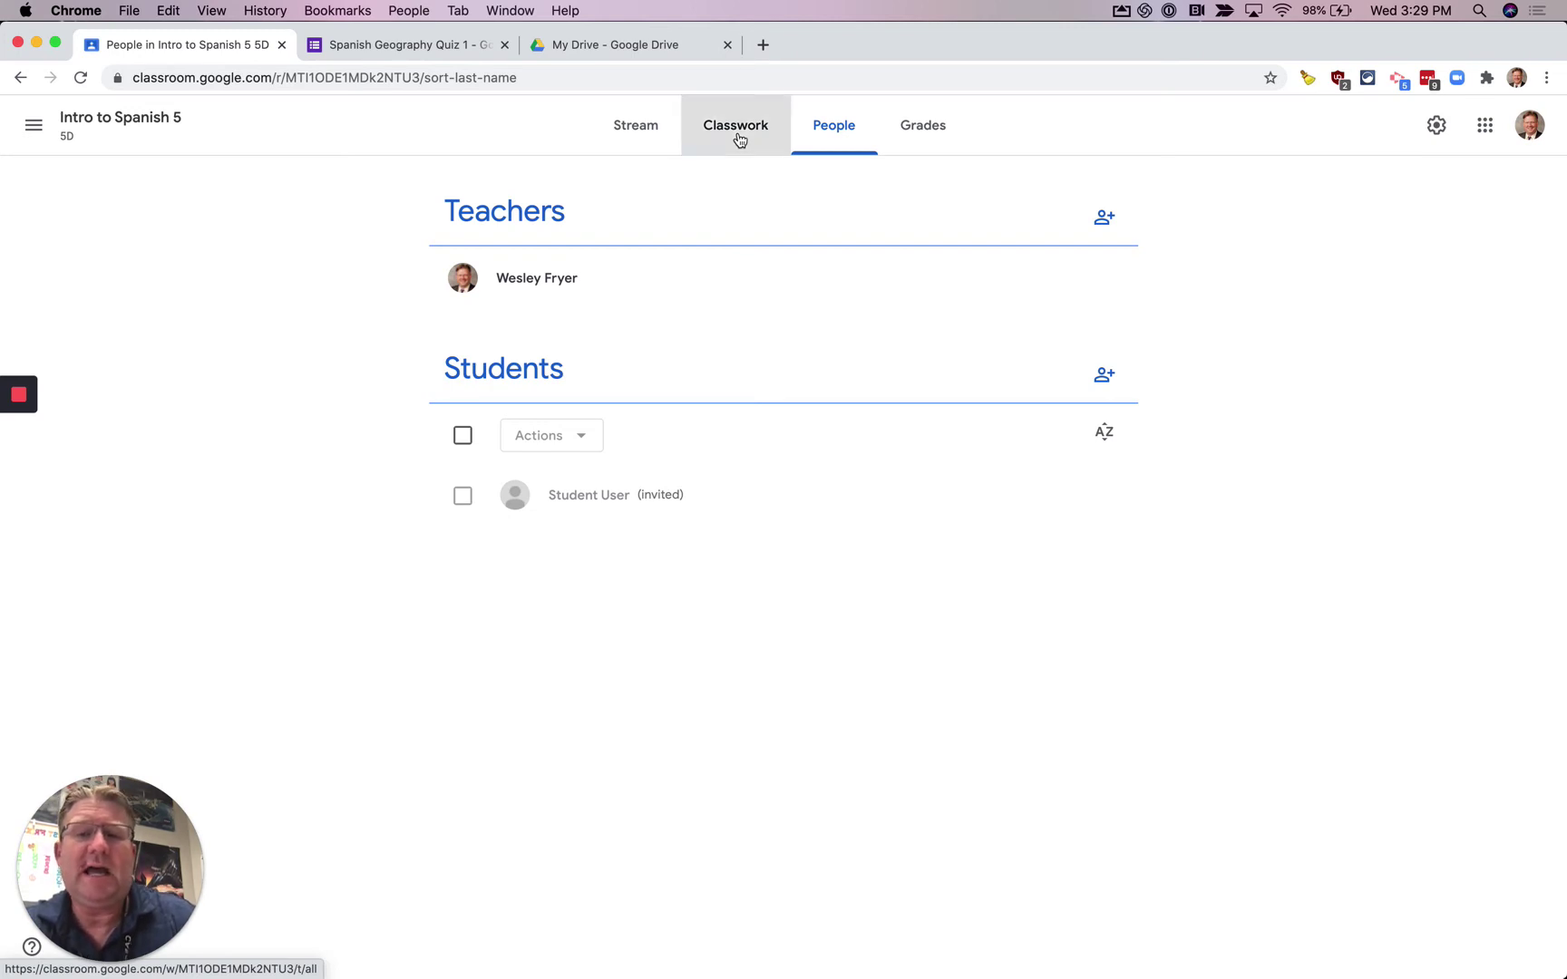
click(655, 324)
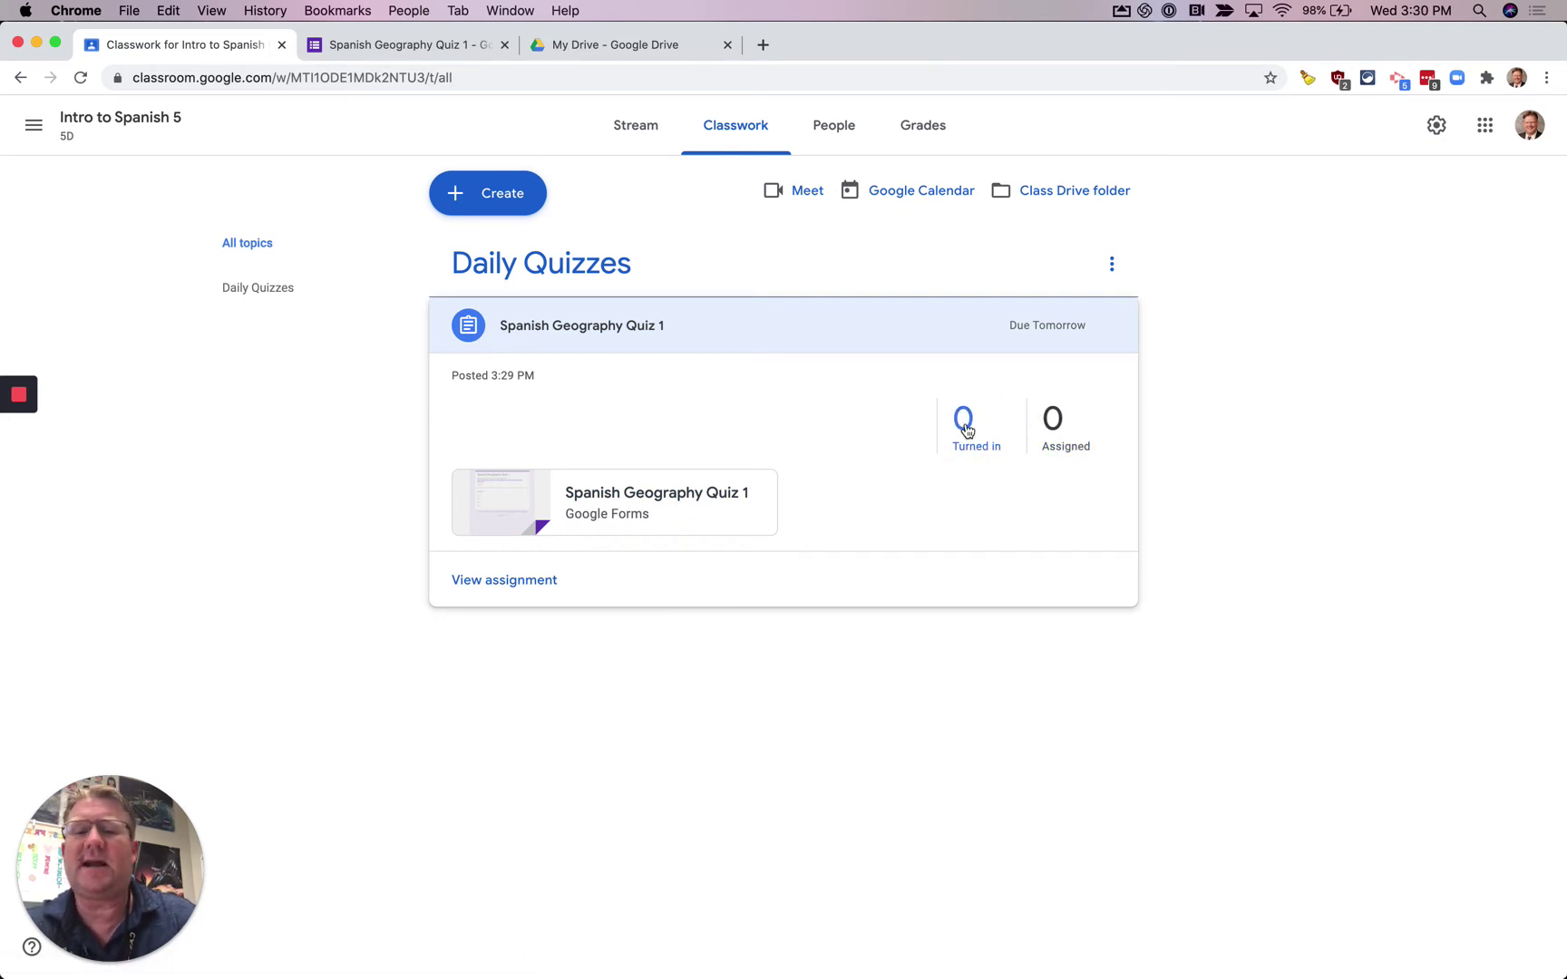
click(128, 10)
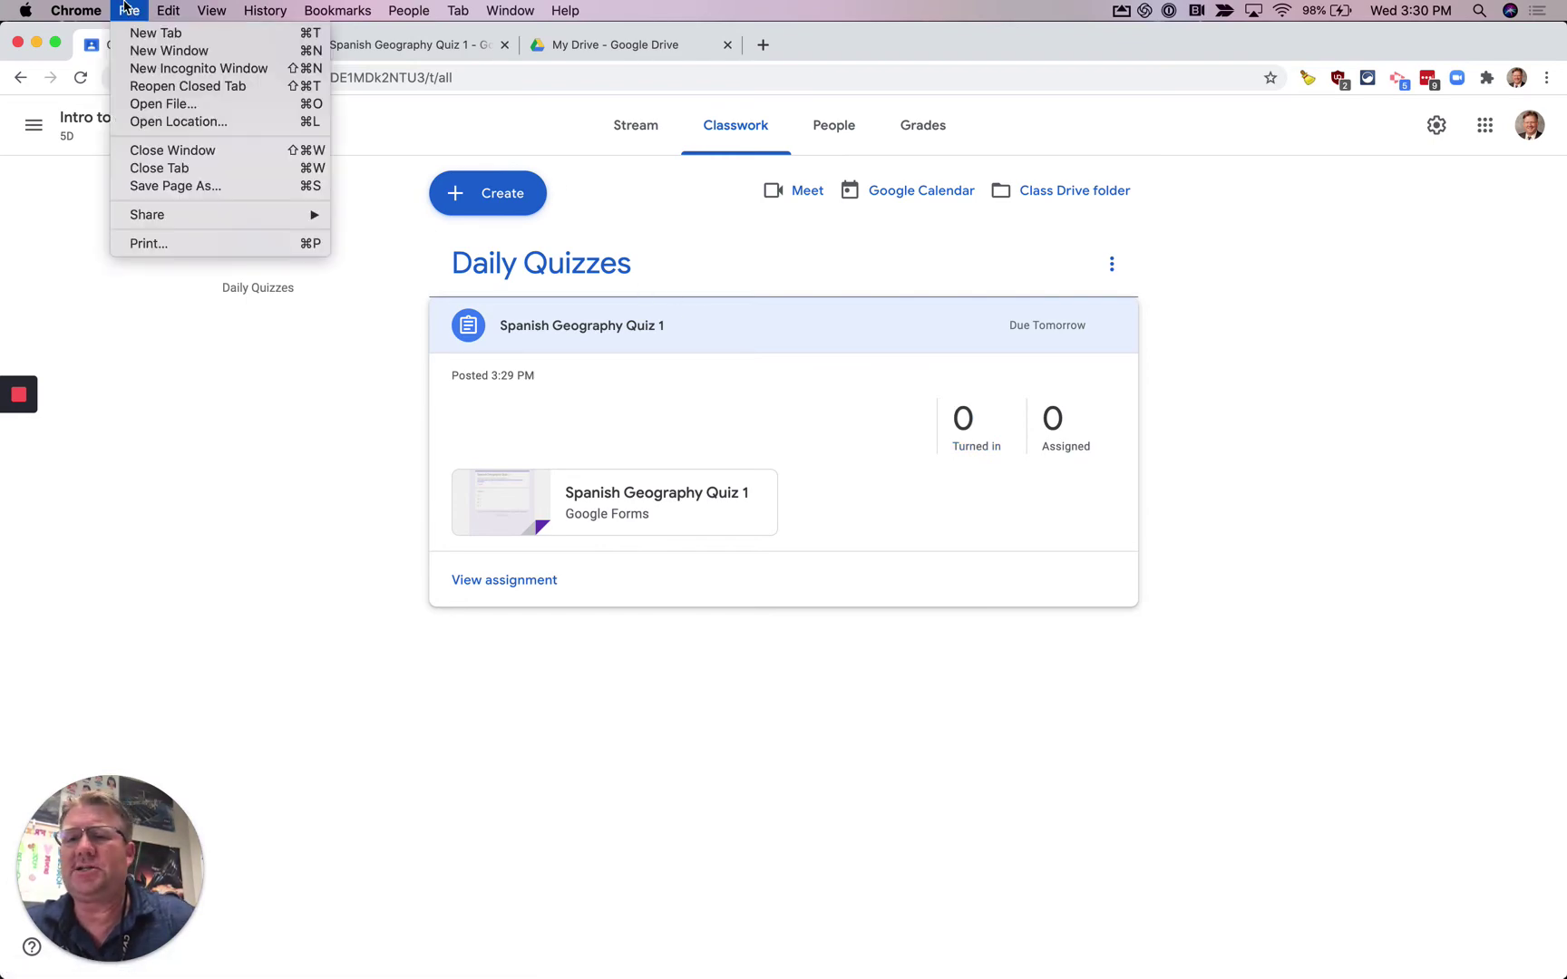
- Open a private window and load Google Classroom's sign-in page
click(144, 70)
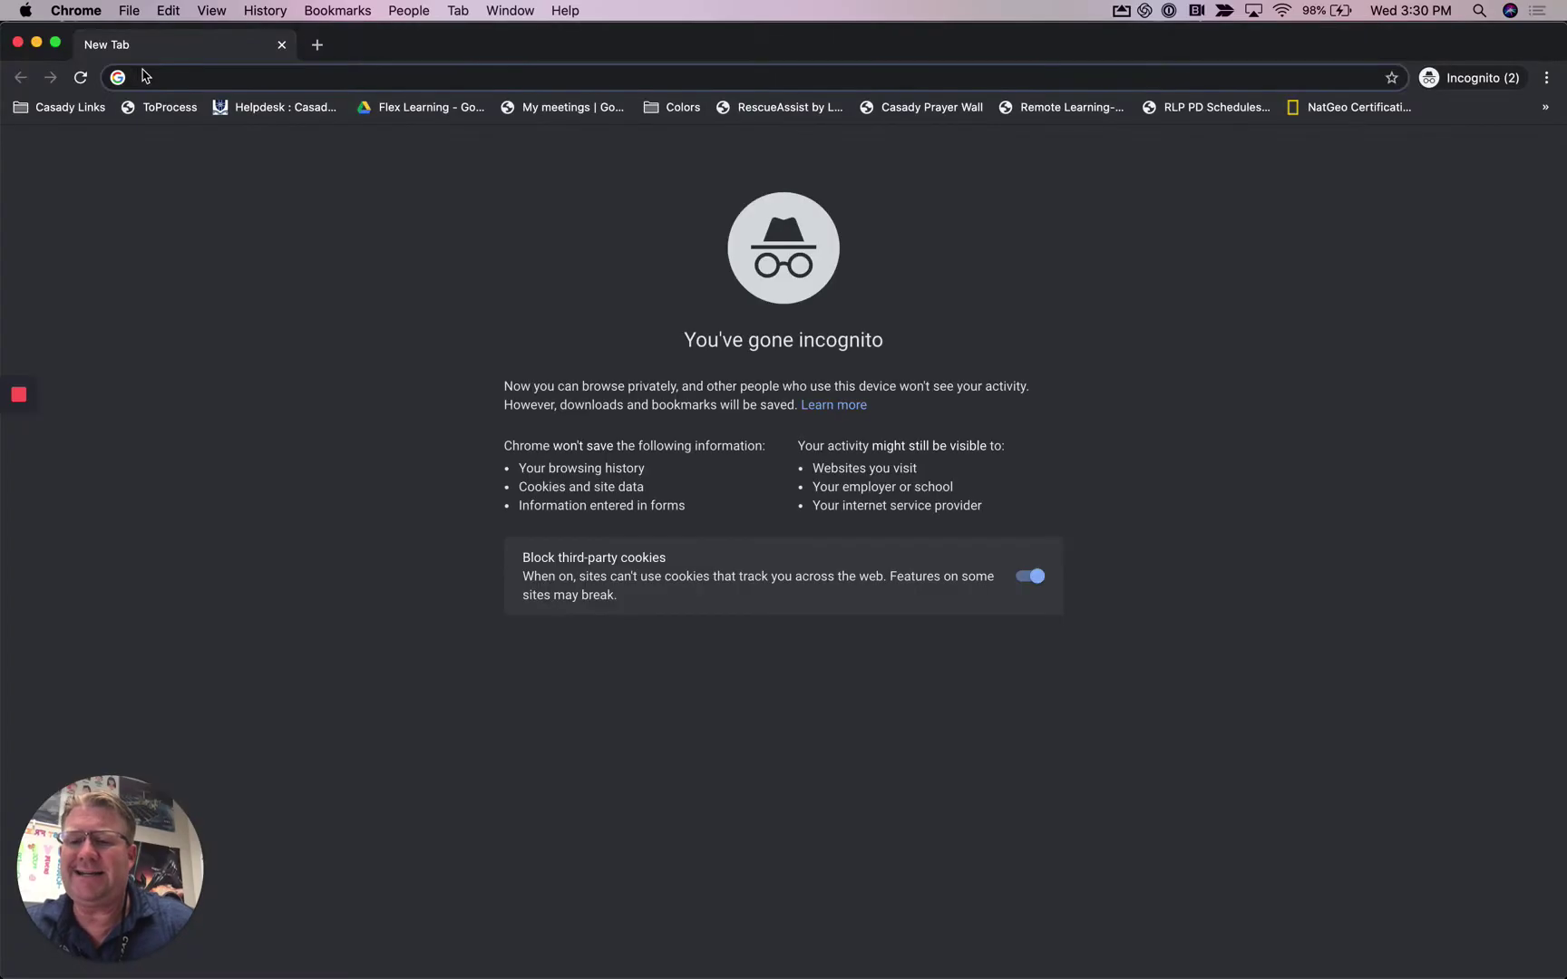
text(classroom.google.com)
key(Return)
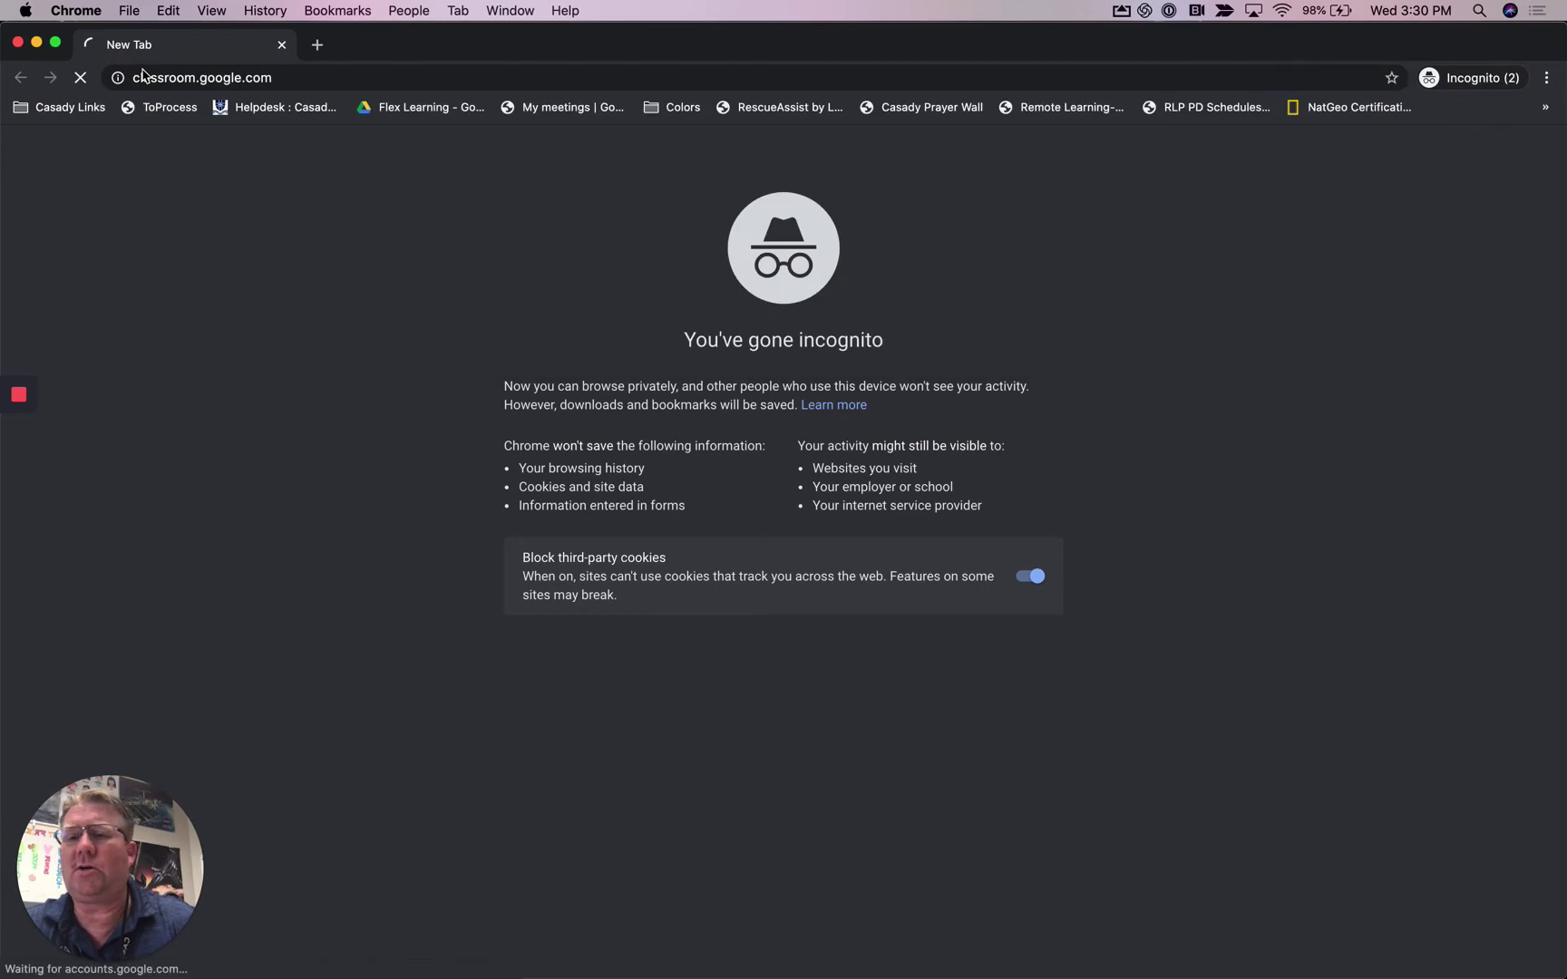
click(872, 629)
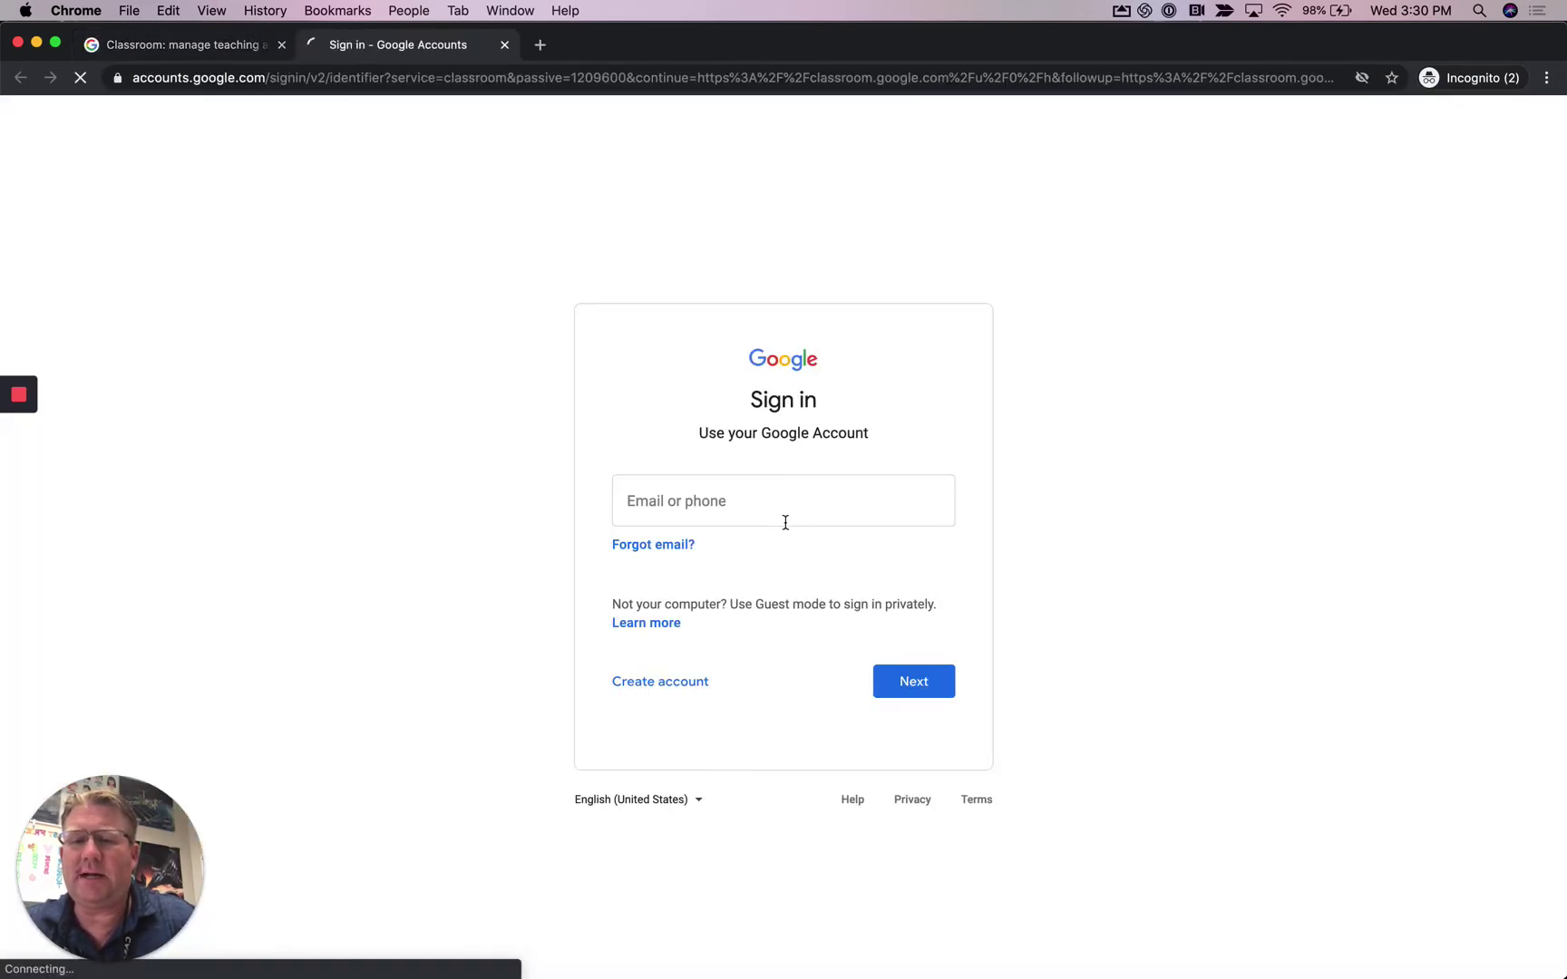
- Sign in with the student account's e-mail and password
click(783, 522)
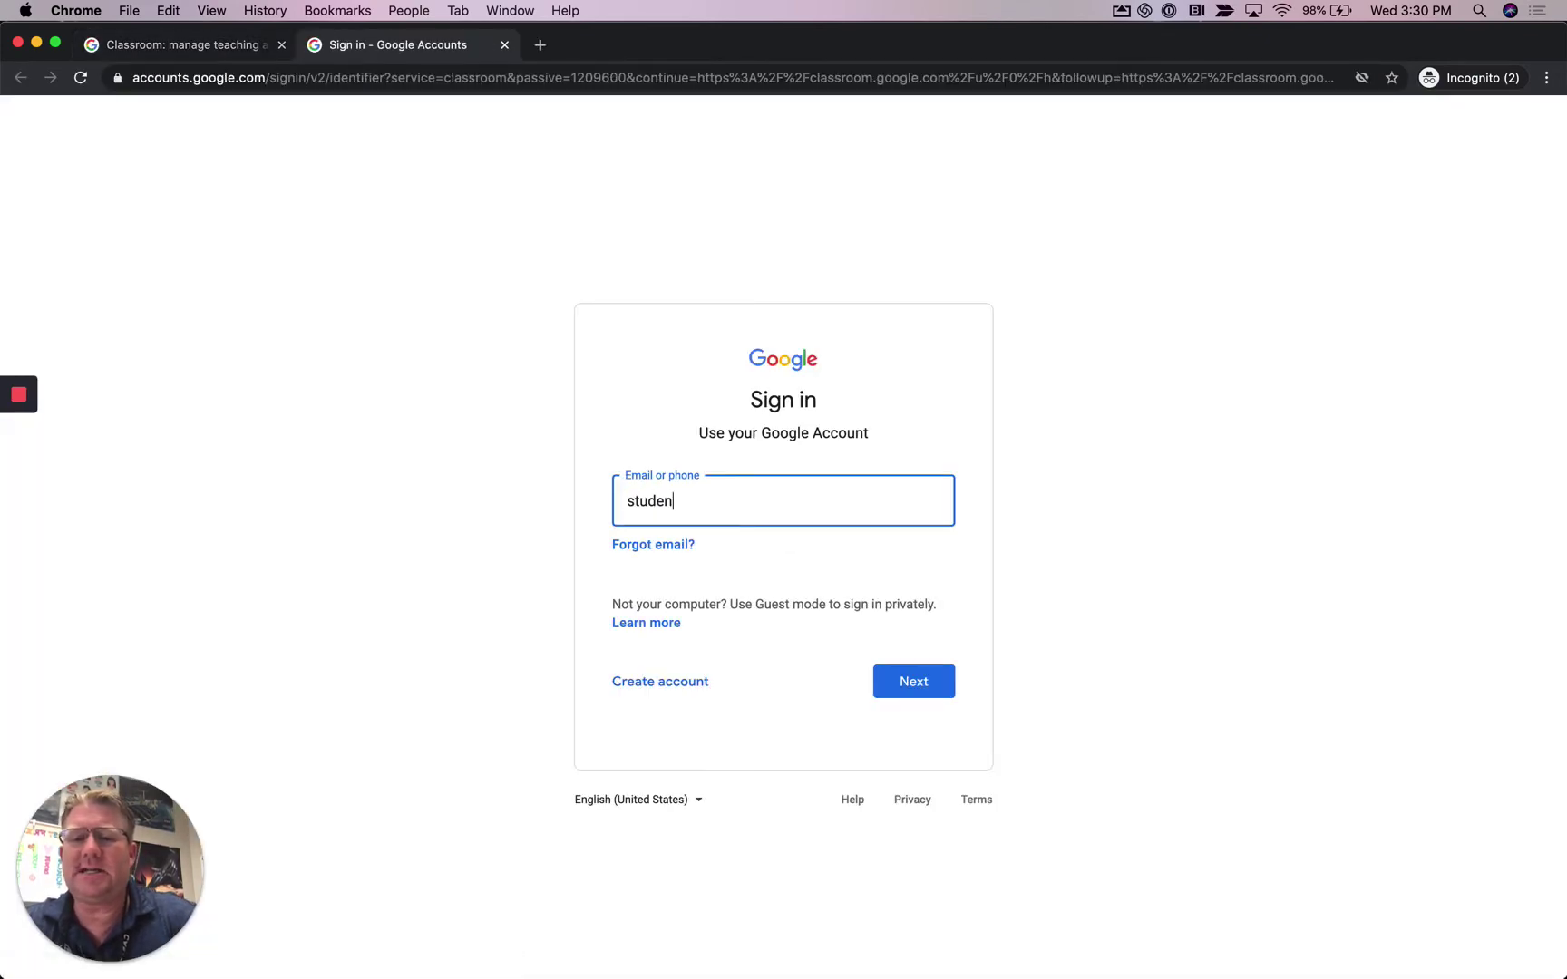
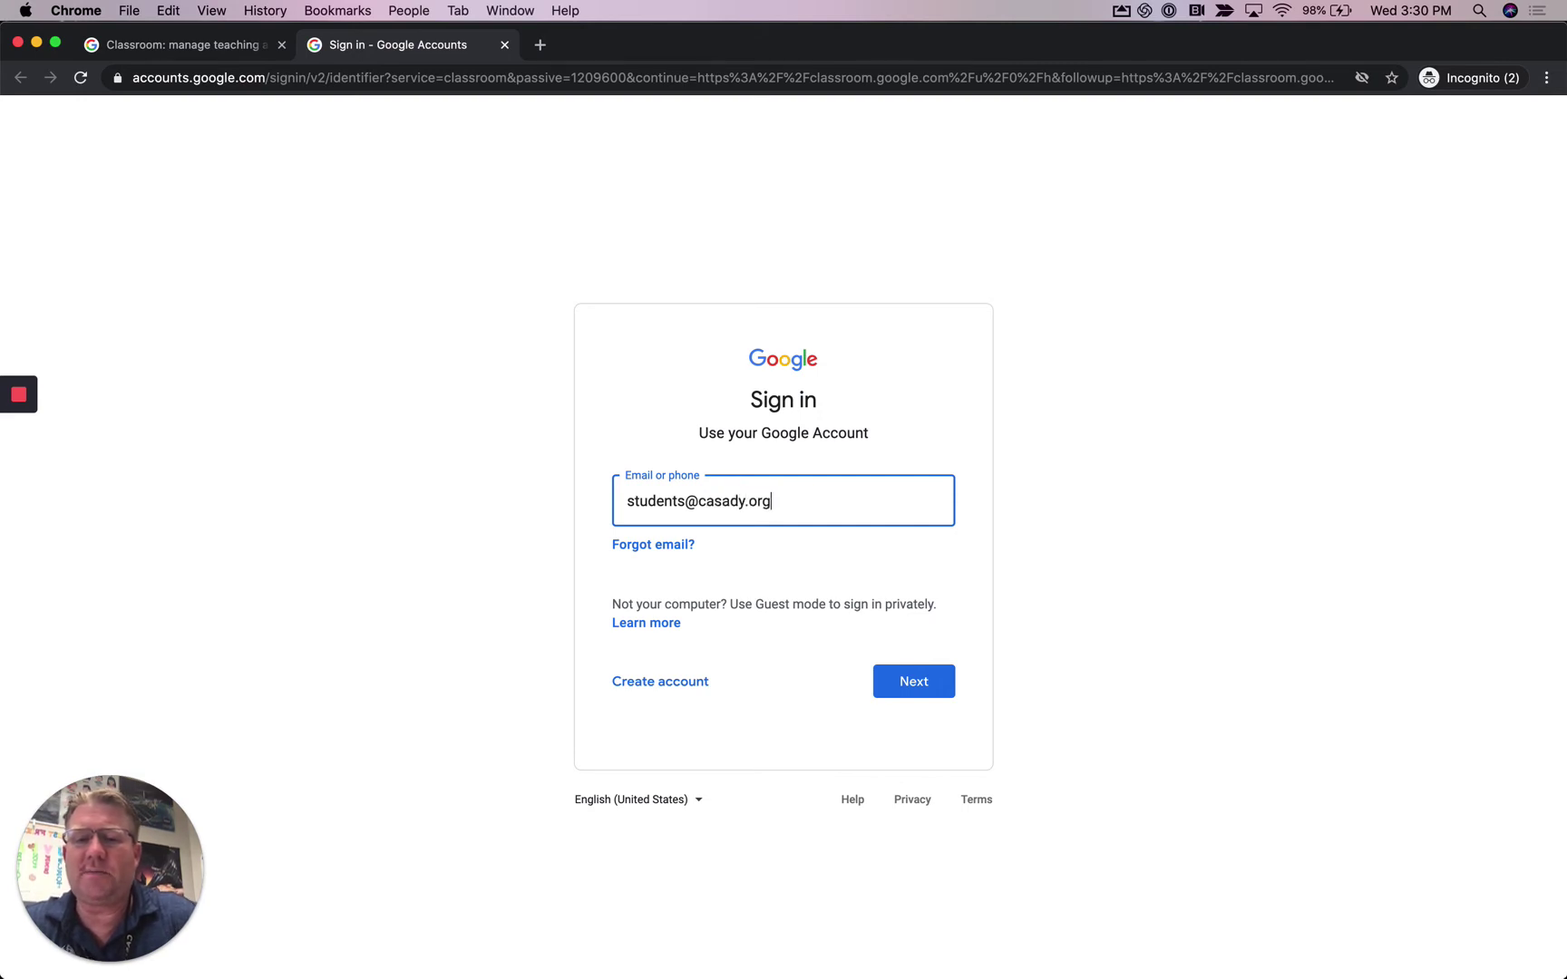
key(Return)
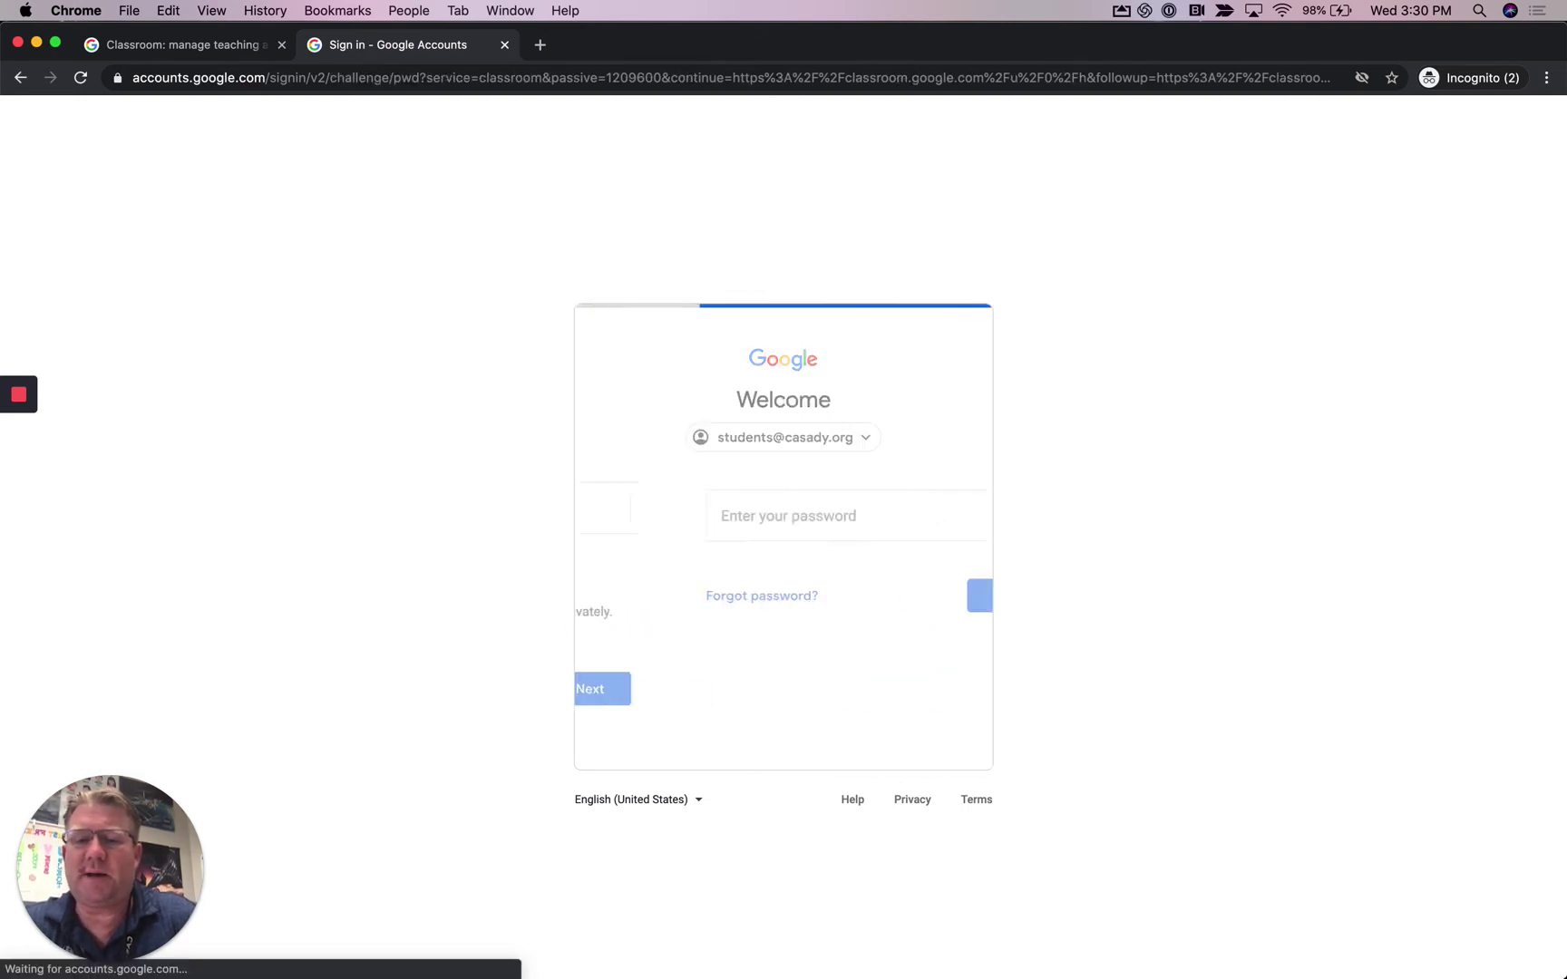
text(•••••••)
key(Return)
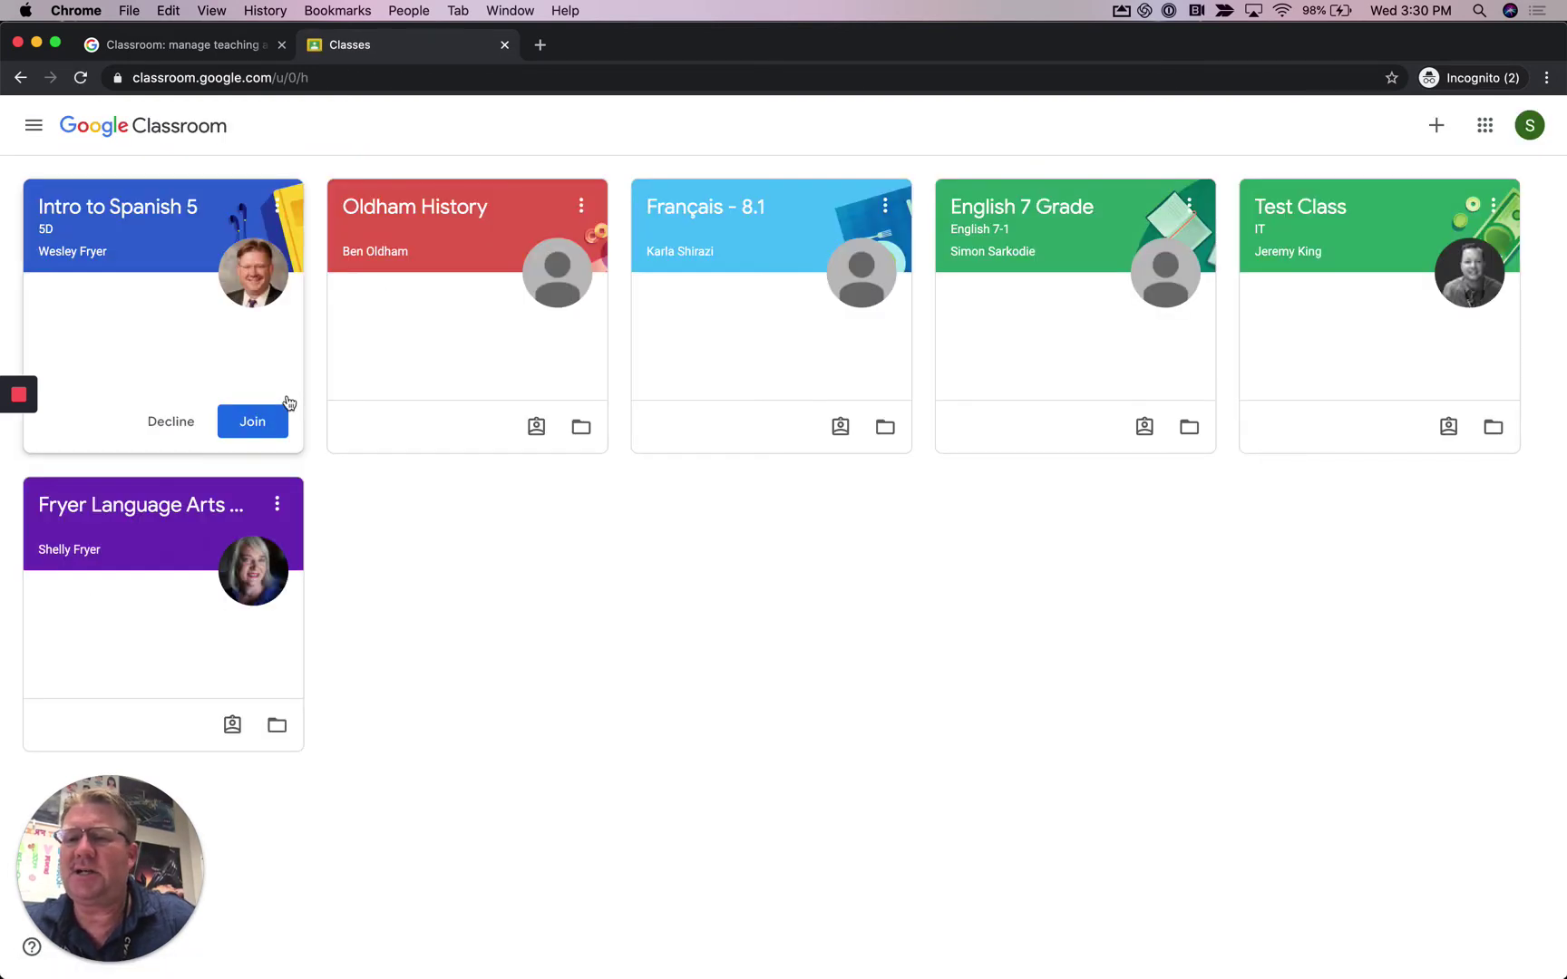
- Join Intro to Spanish 5 as the student, open Spanish Geography Quiz 1, then hide the student window
click(256, 422)
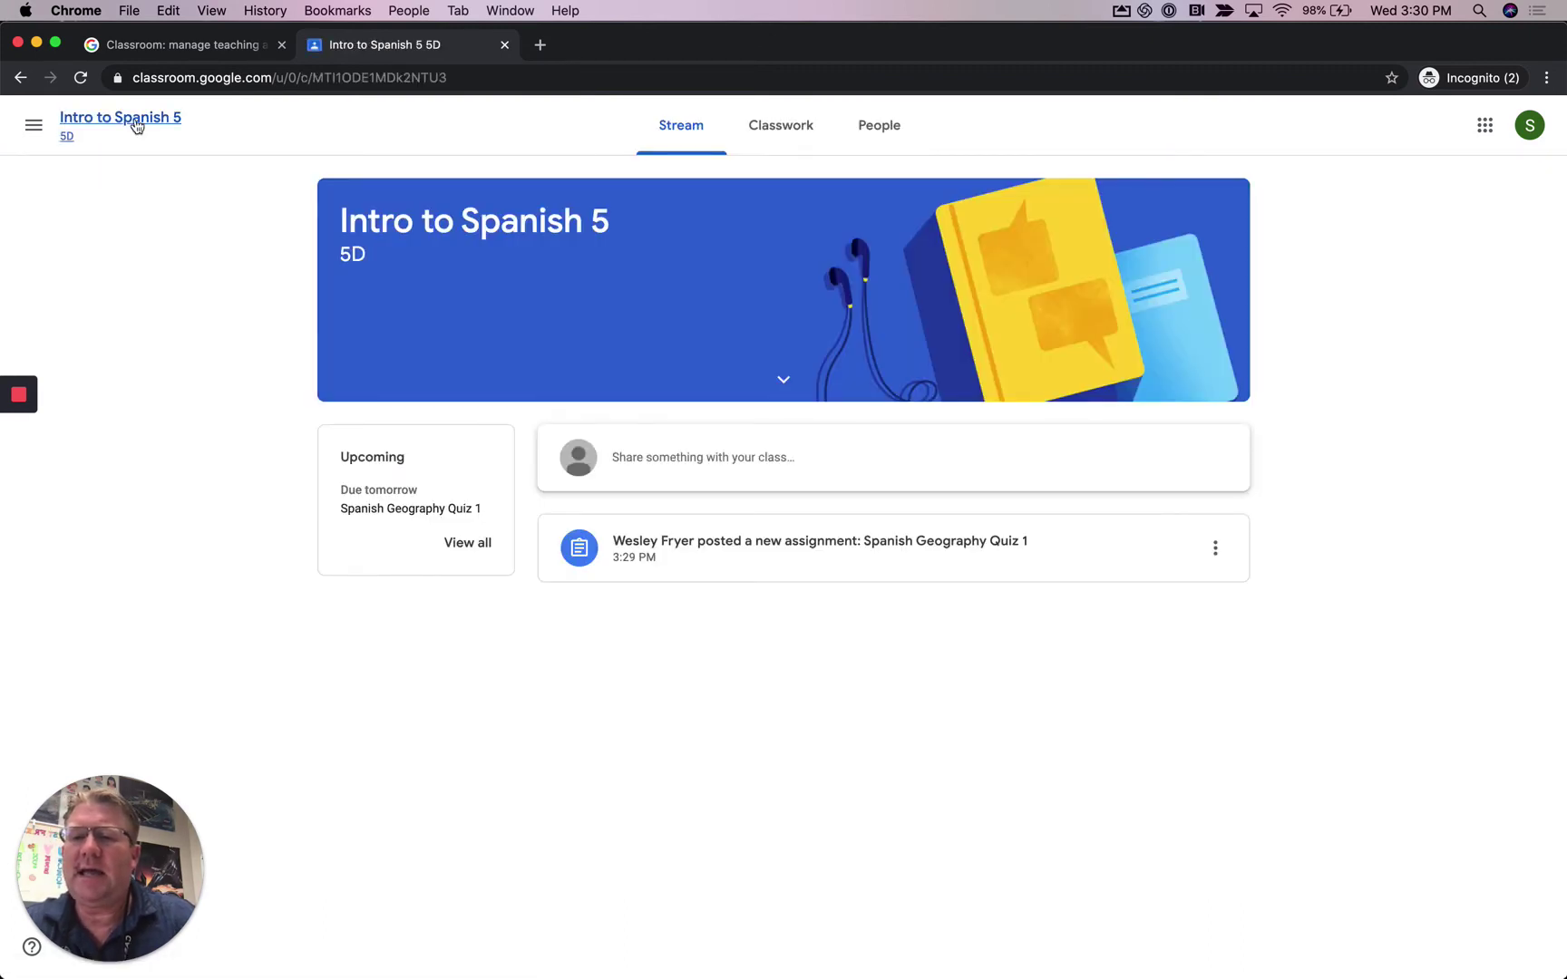
click(34, 124)
click(116, 146)
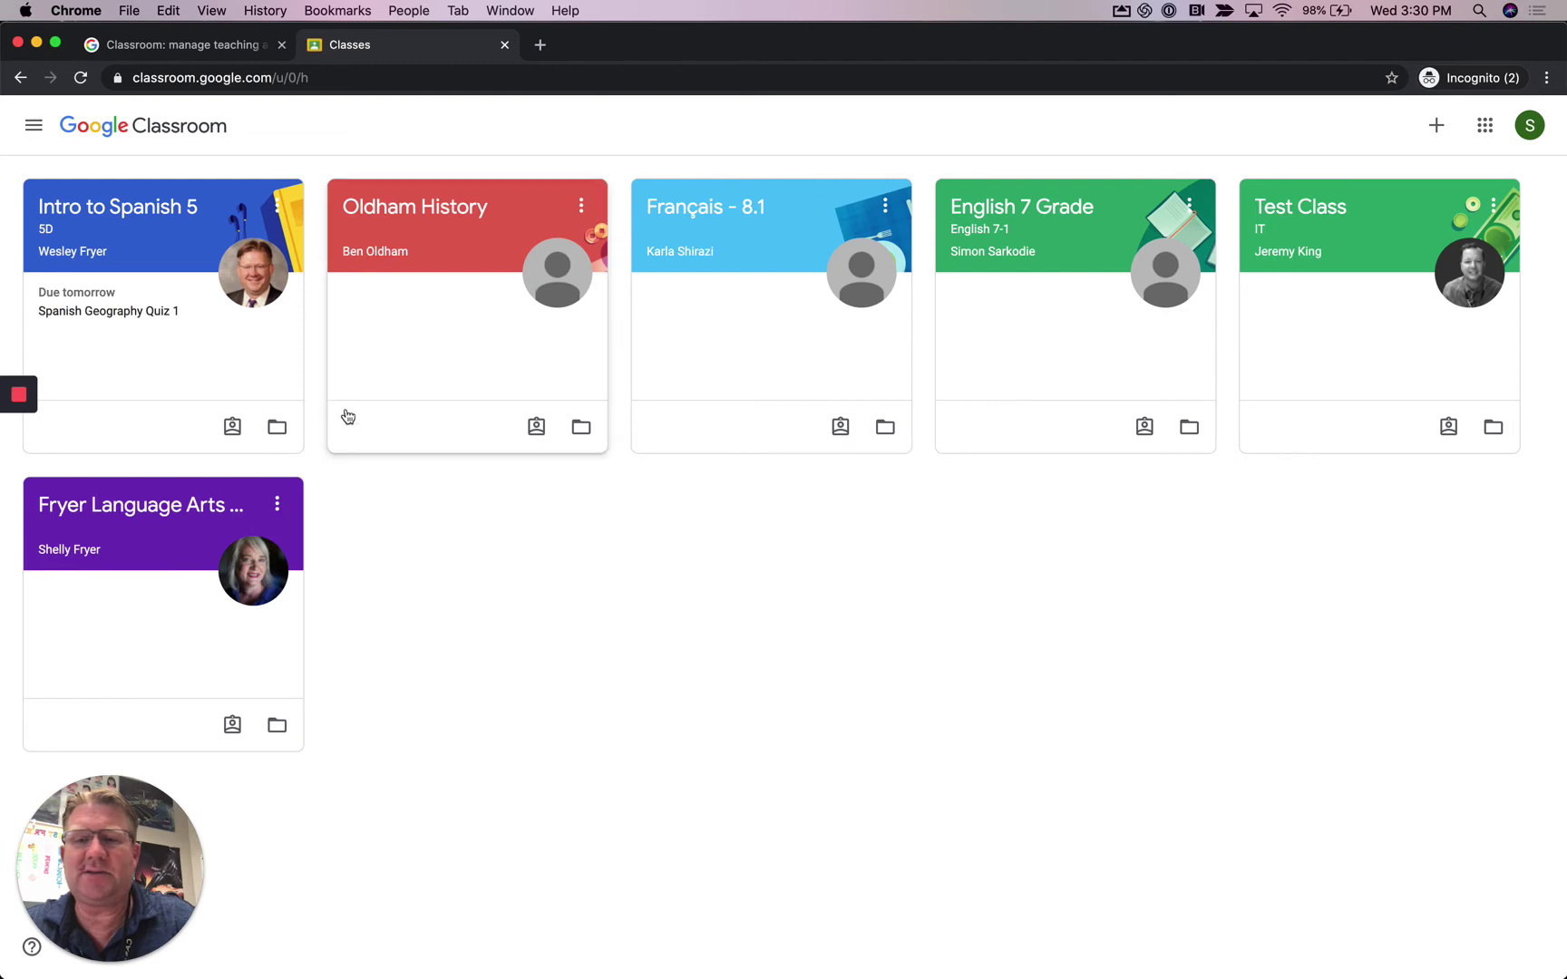
click(82, 311)
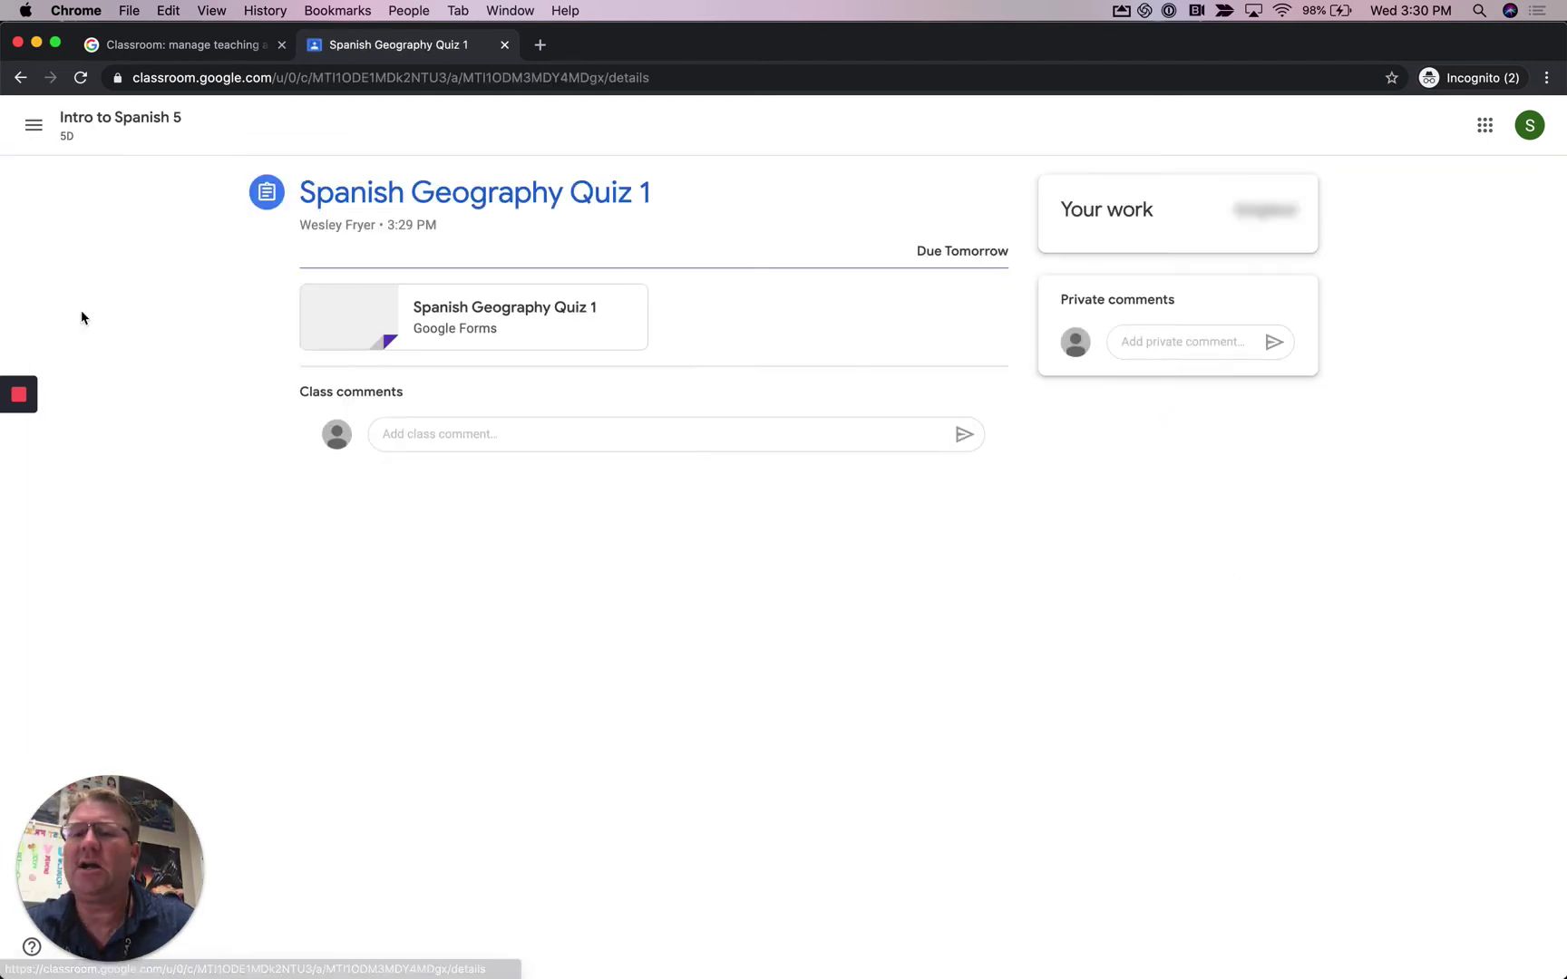
click(38, 44)
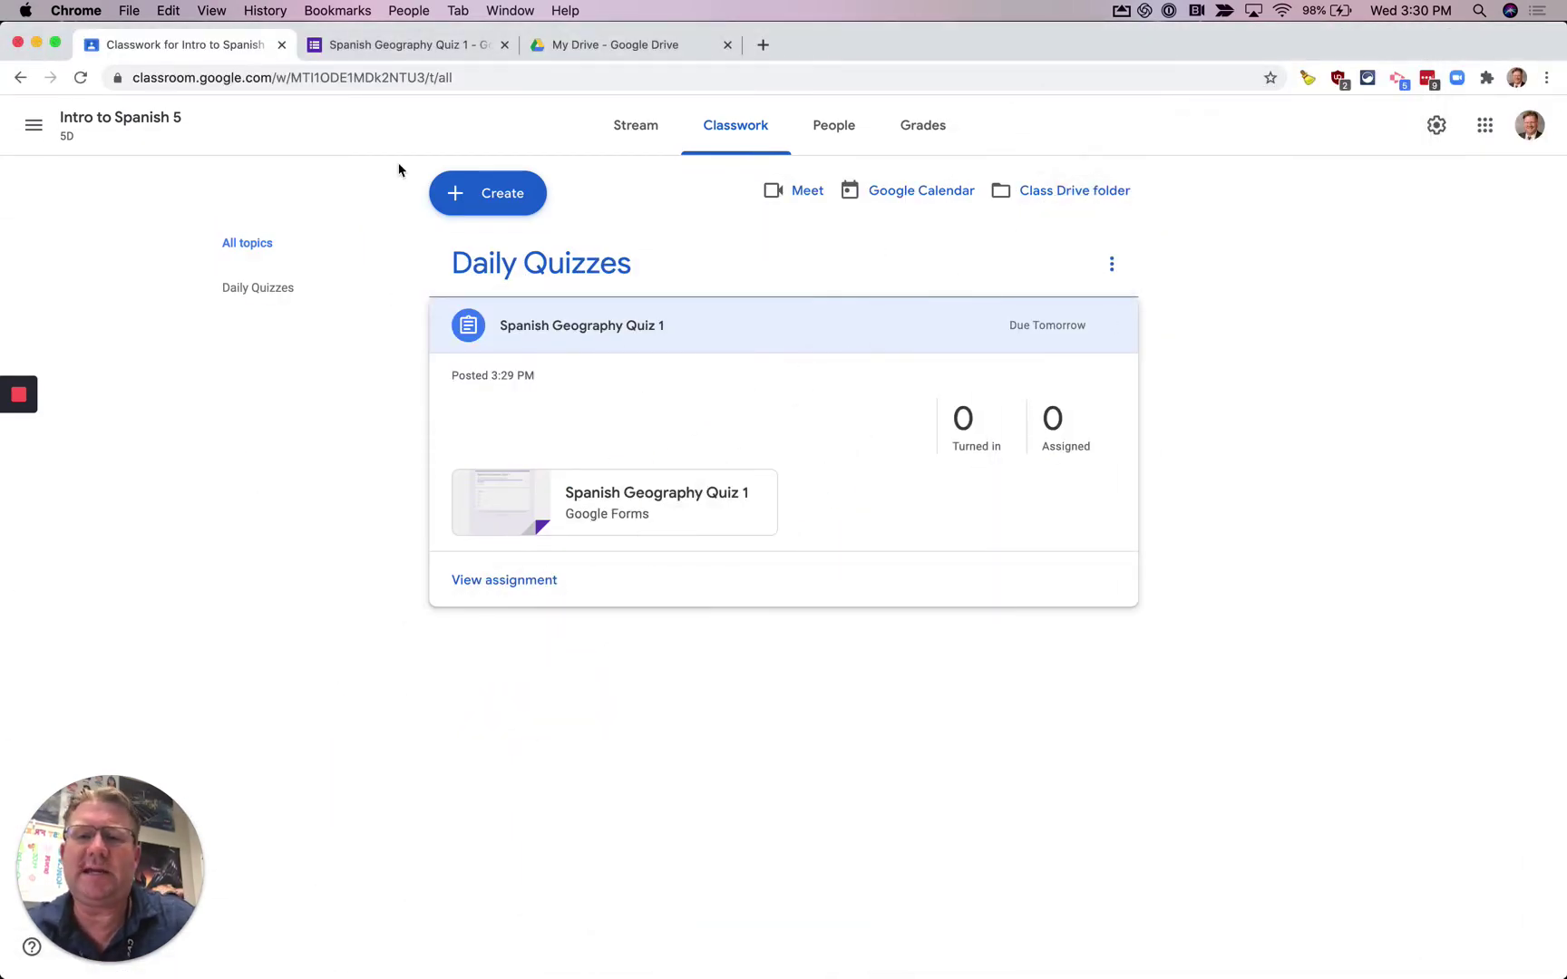
- Reload Classwork and expand Spanish Geography Quiz 1, now 1 assigned and 0 turned in
click(81, 78)
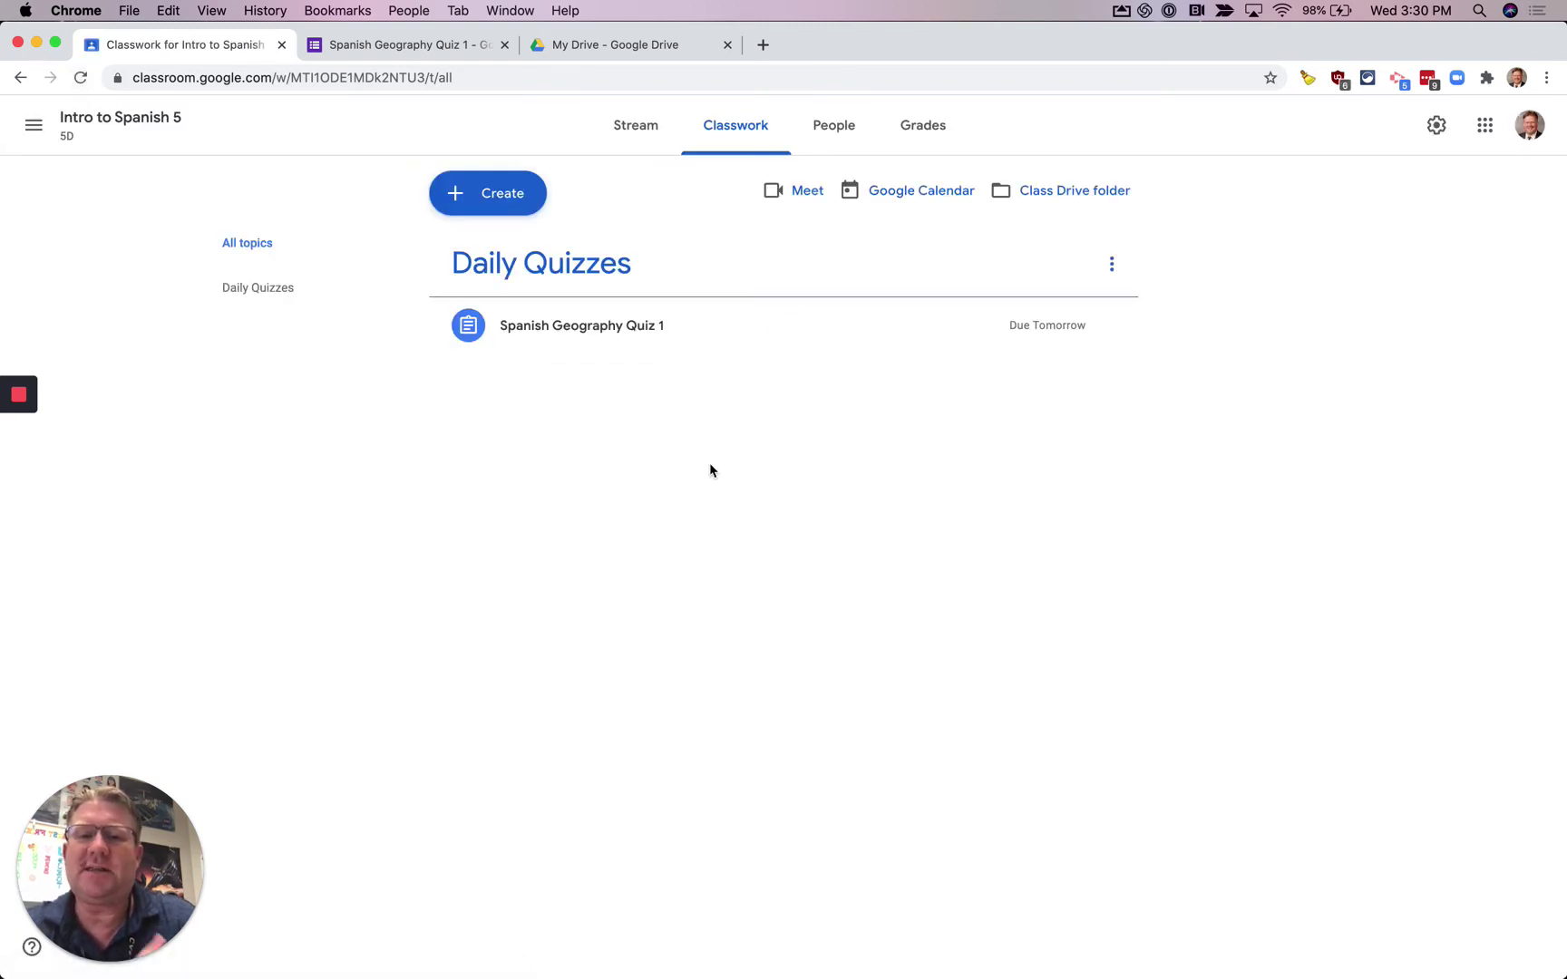
click(597, 326)
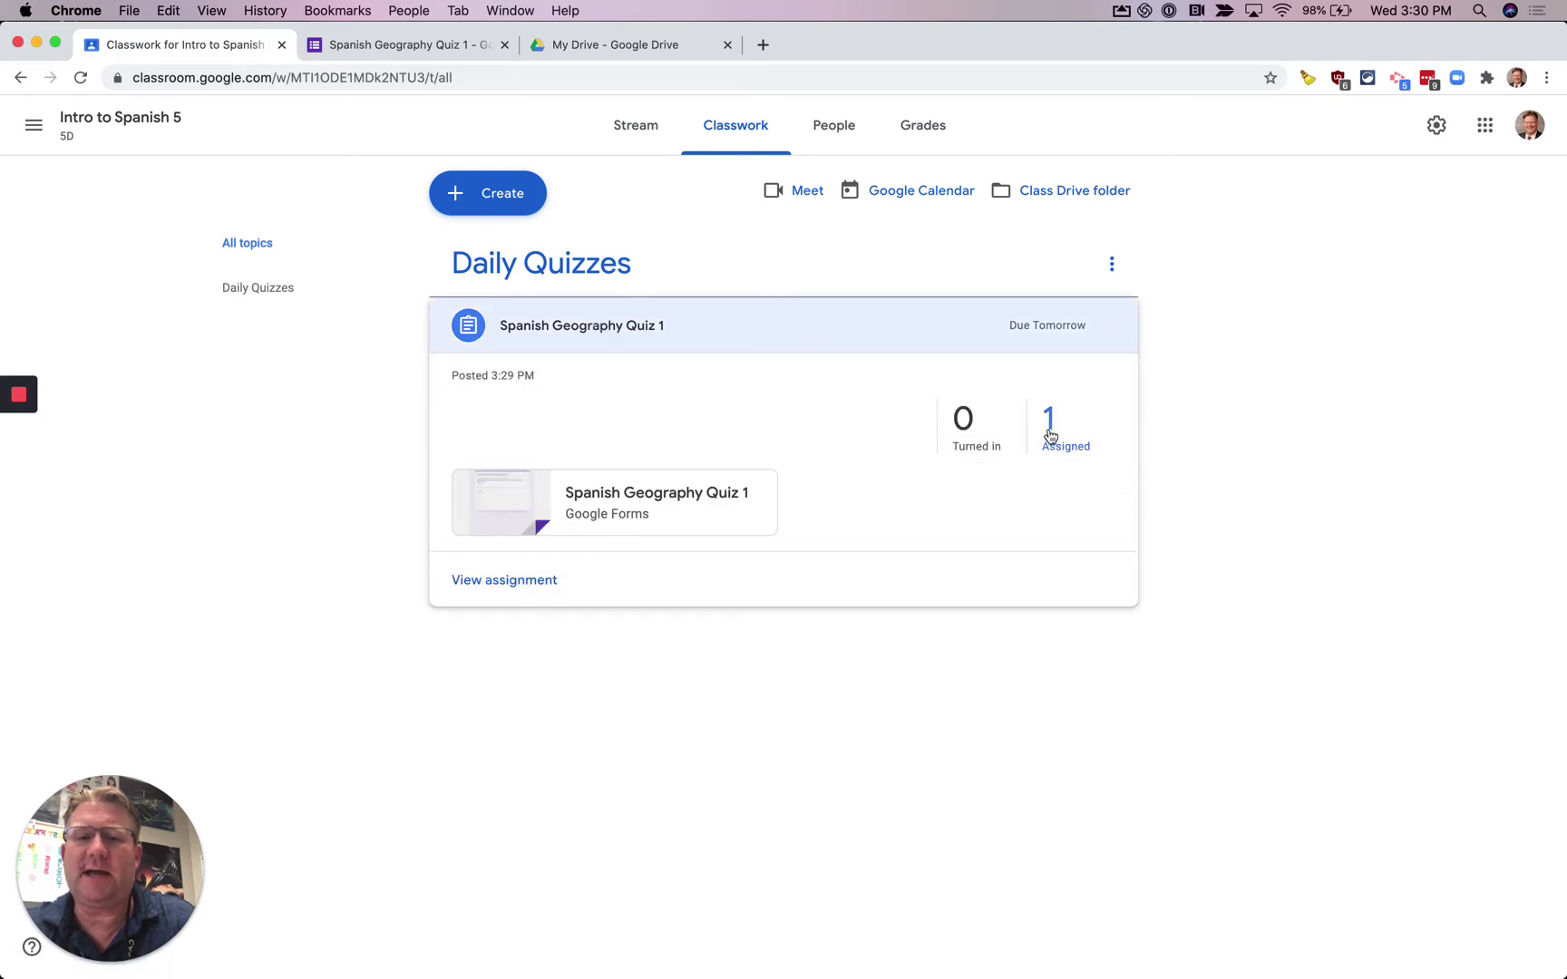
mouse_move(32, 834)
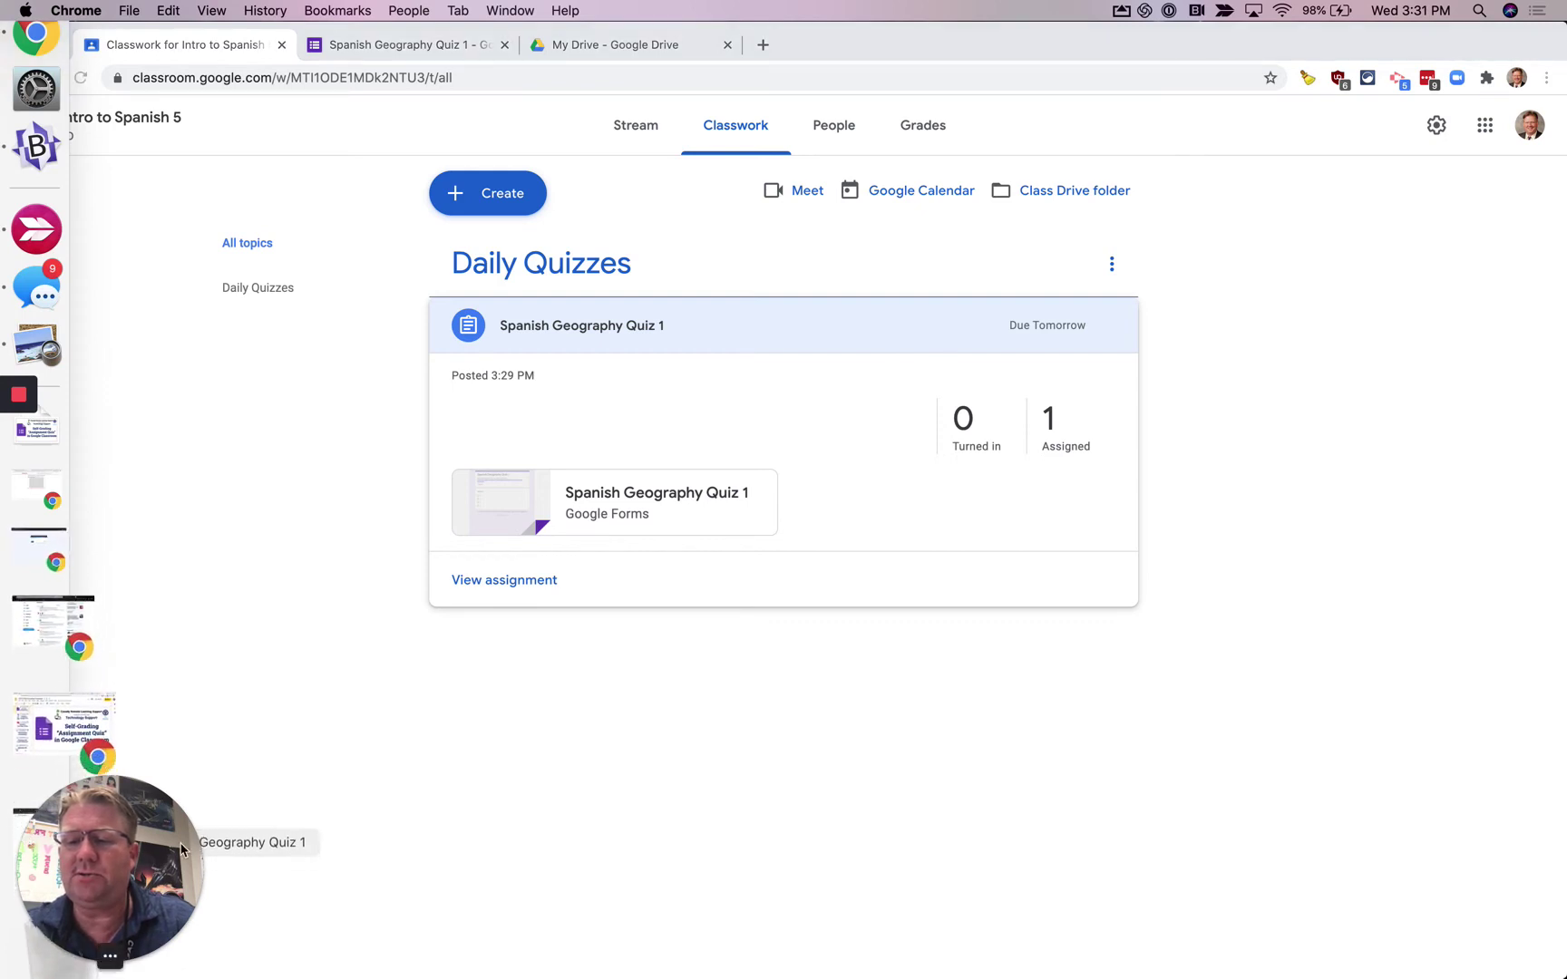
mouse_move(2, 922)
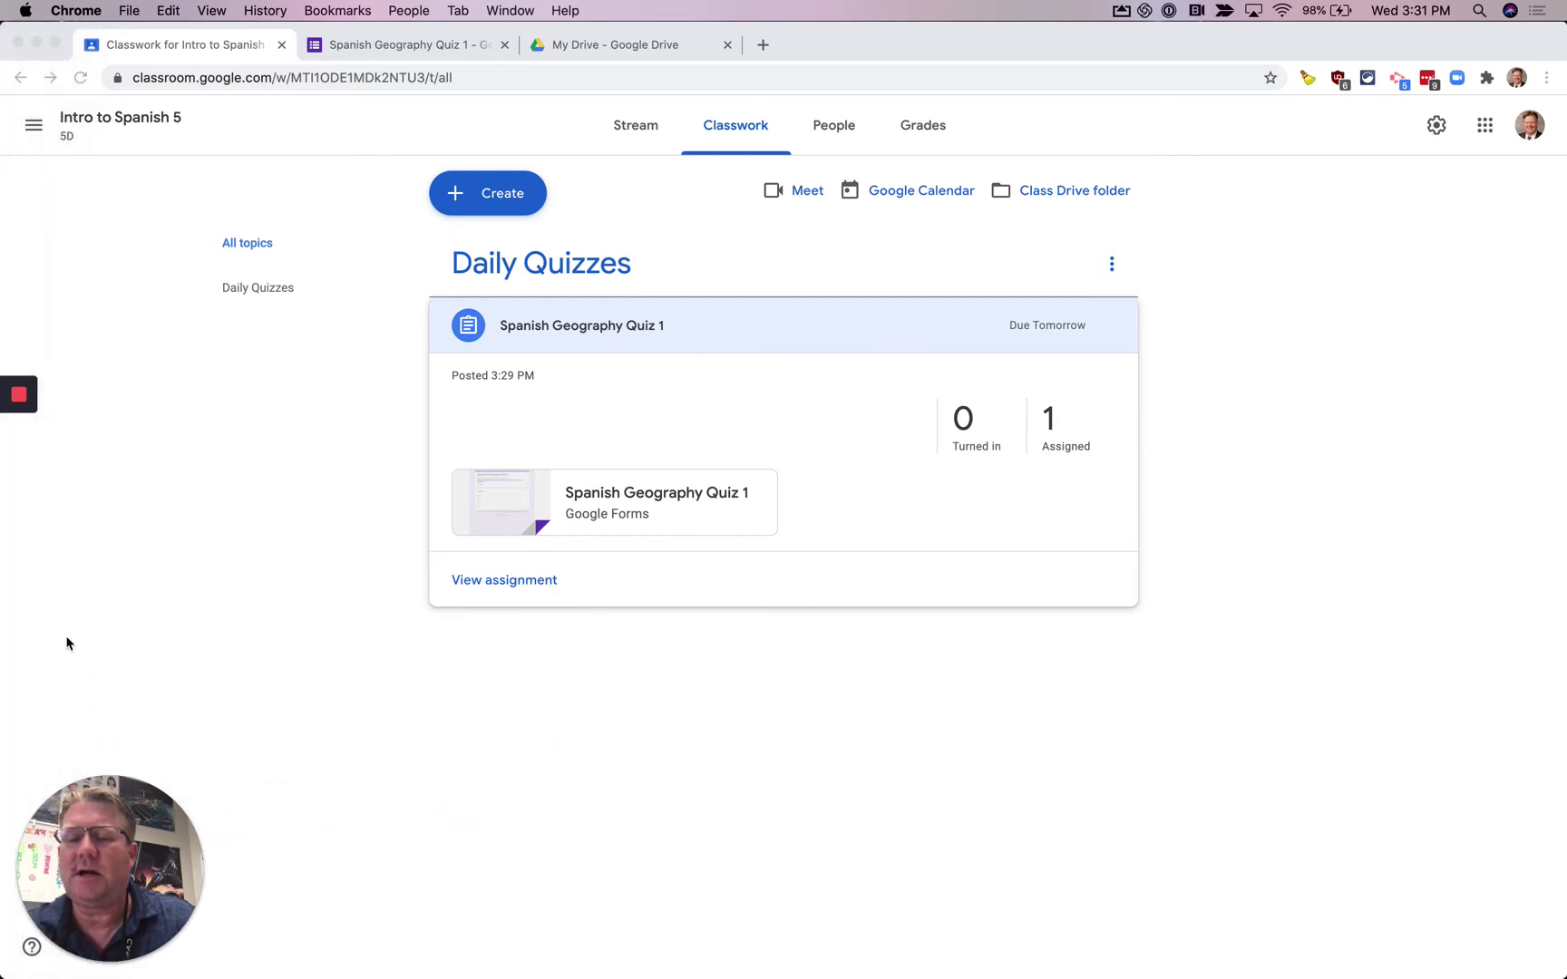
- Move the Dock to the bottom of the screen, then restore the student quiz window
click(24, 10)
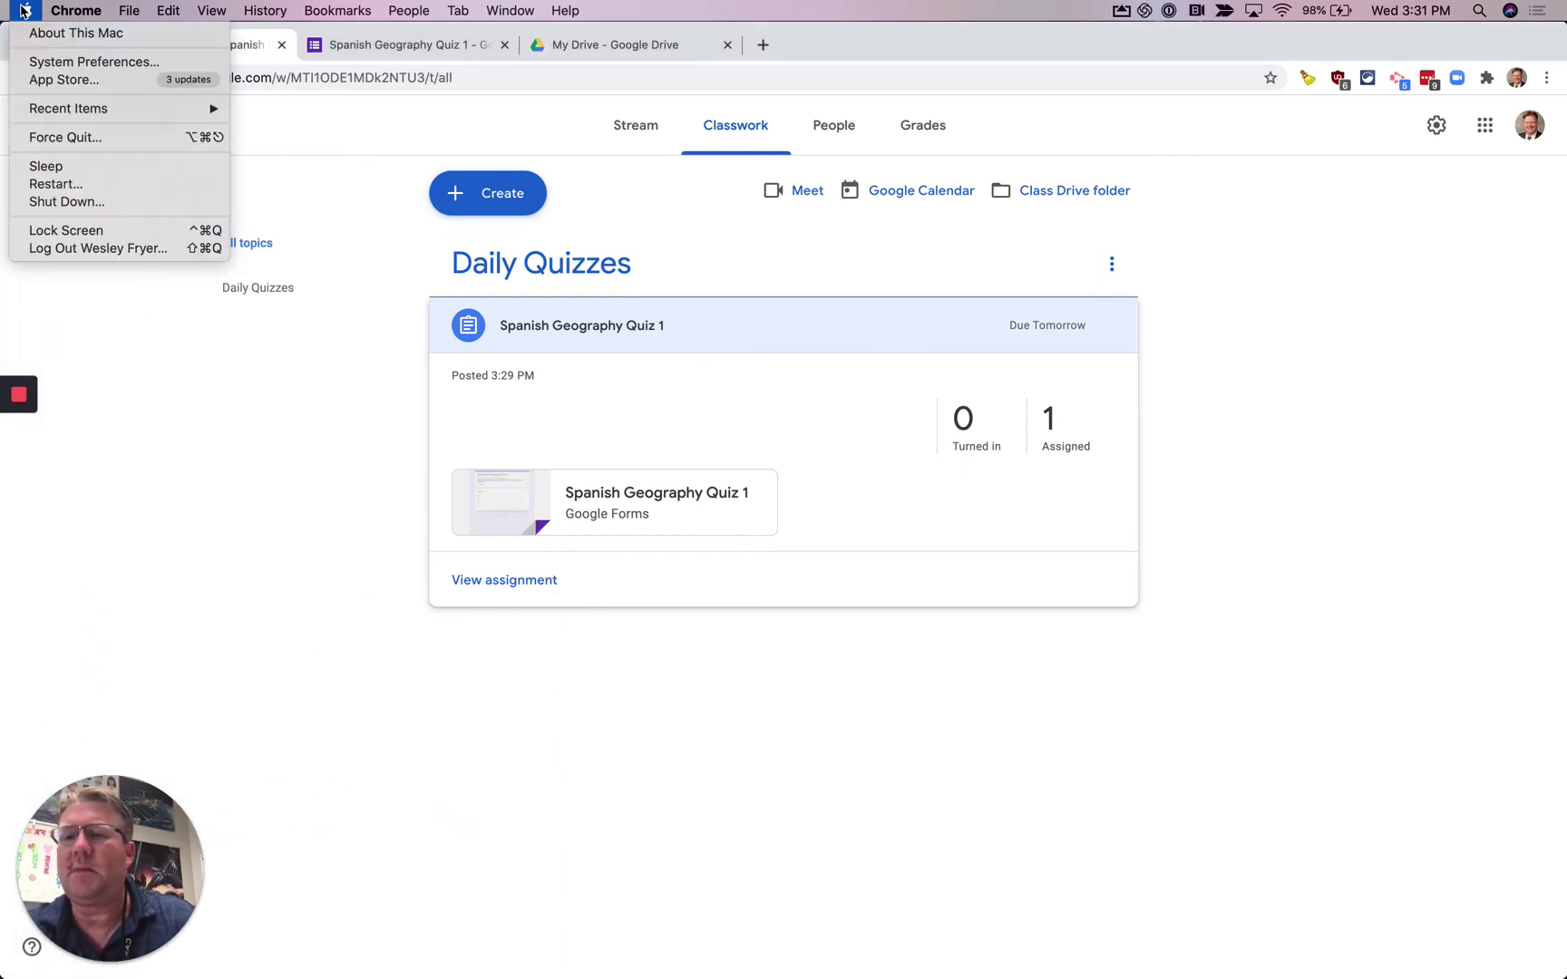
click(71, 63)
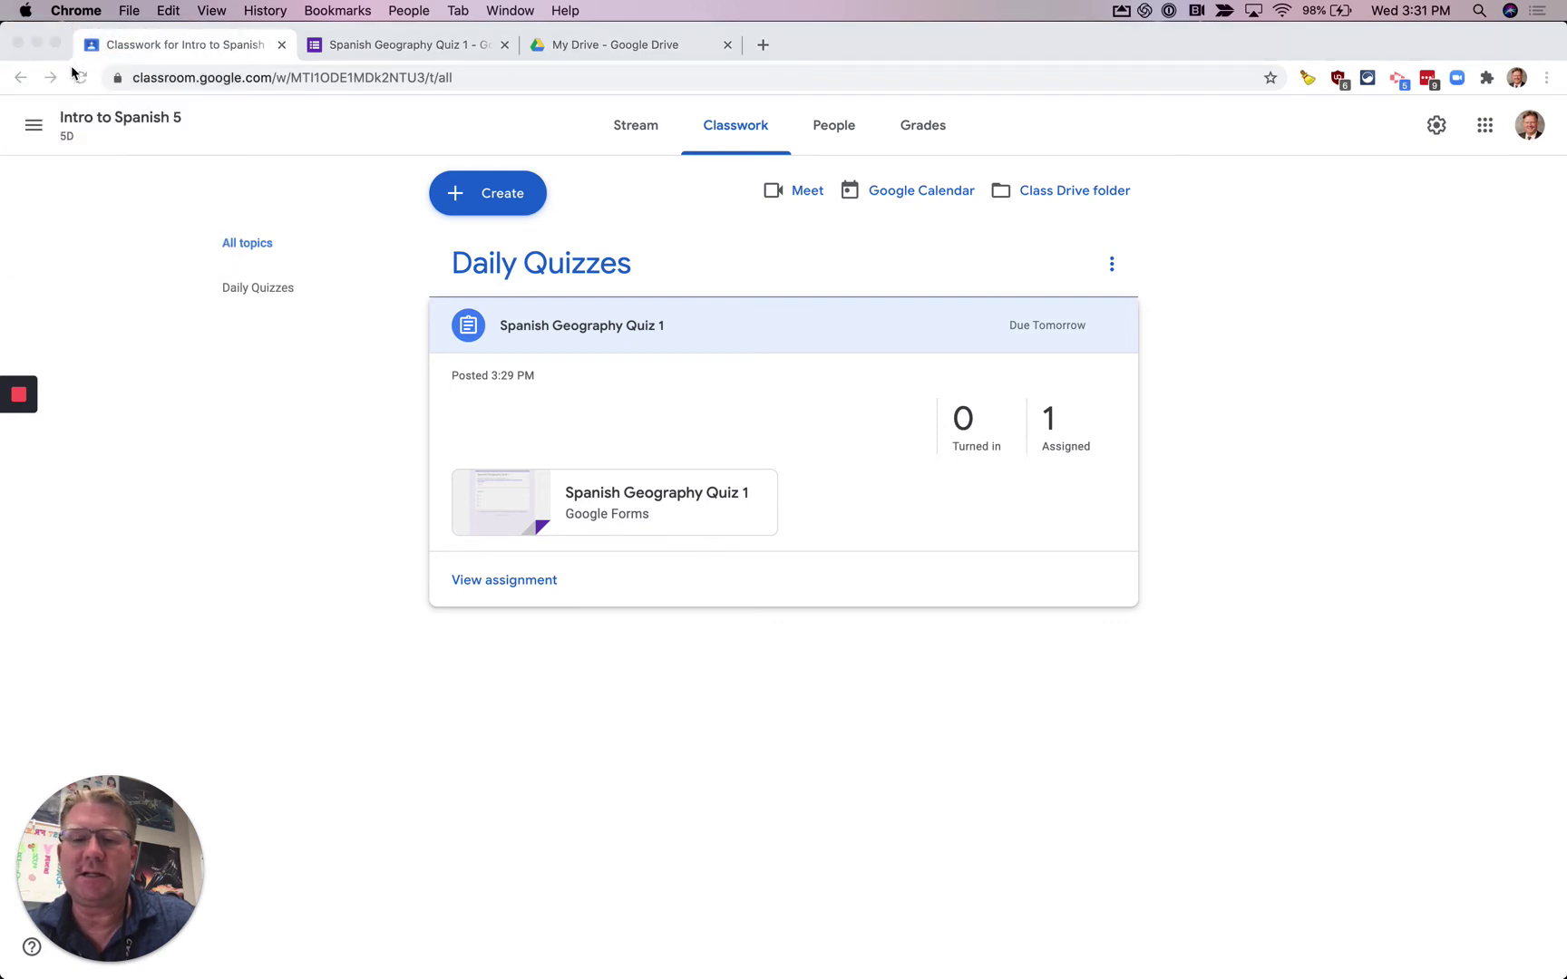
click(455, 268)
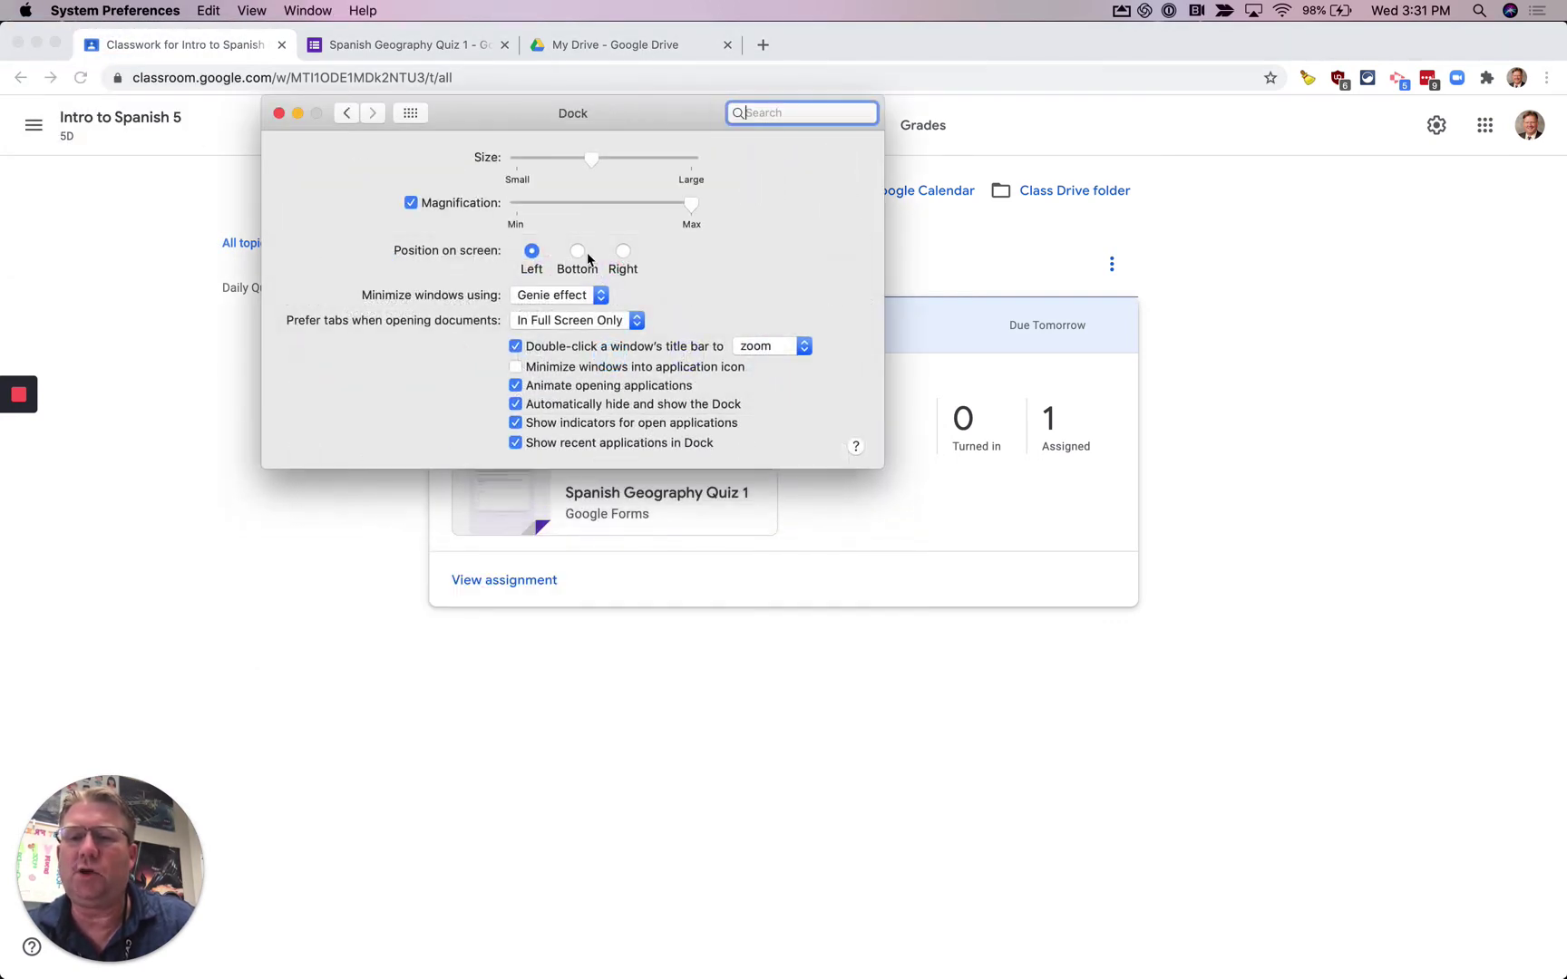
click(586, 252)
click(278, 113)
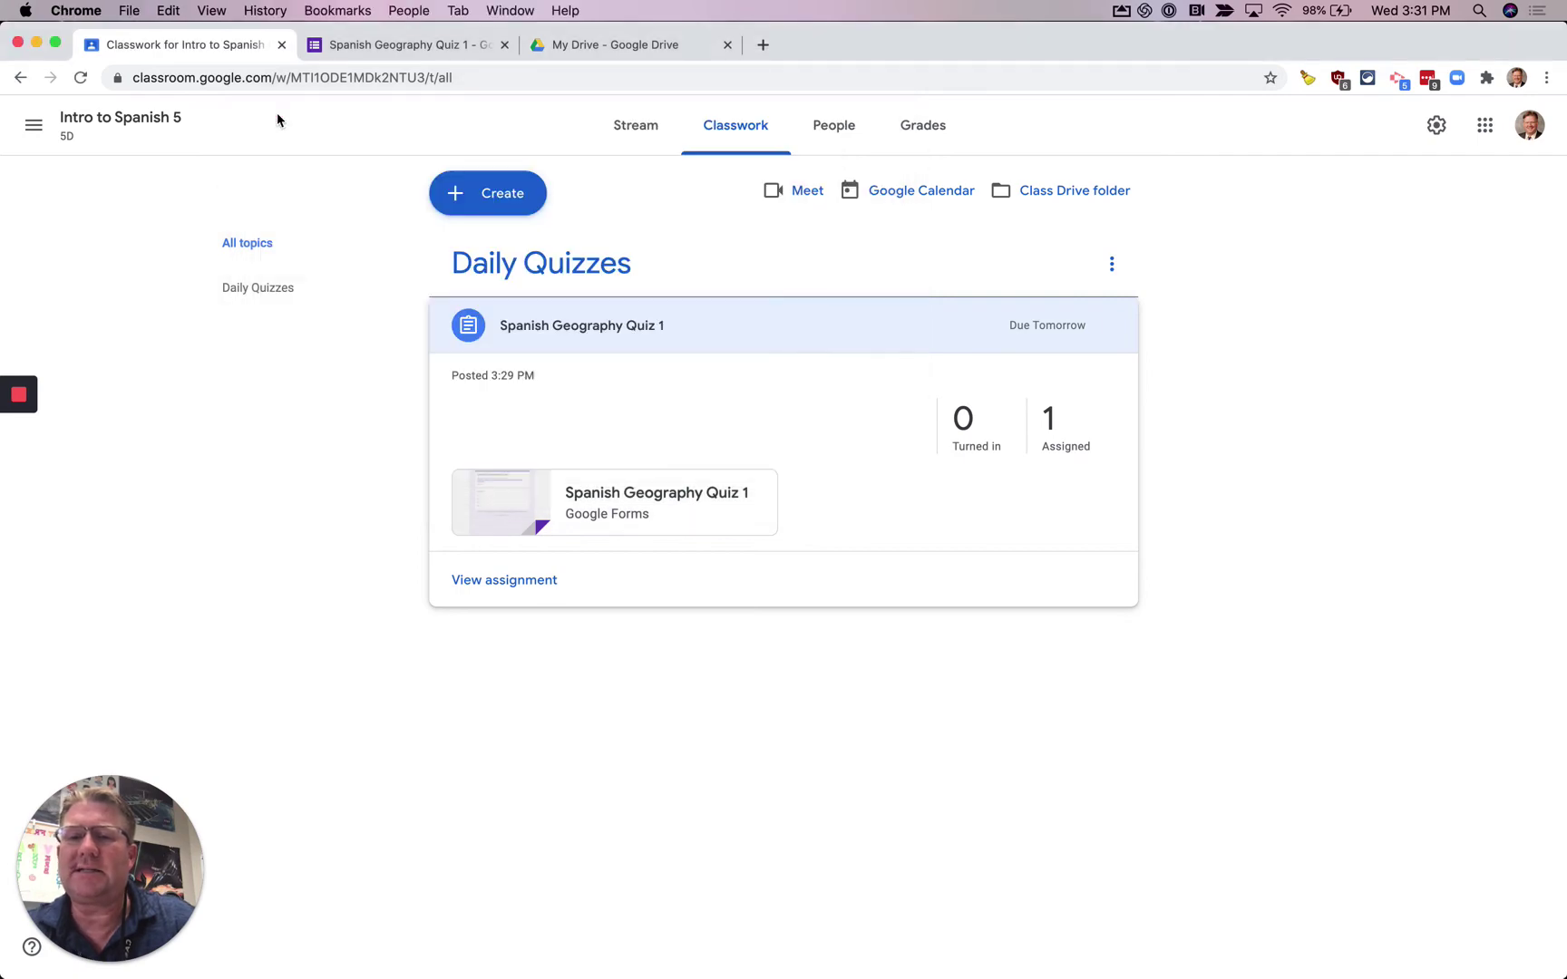
mouse_move(1062, 947)
click(1157, 943)
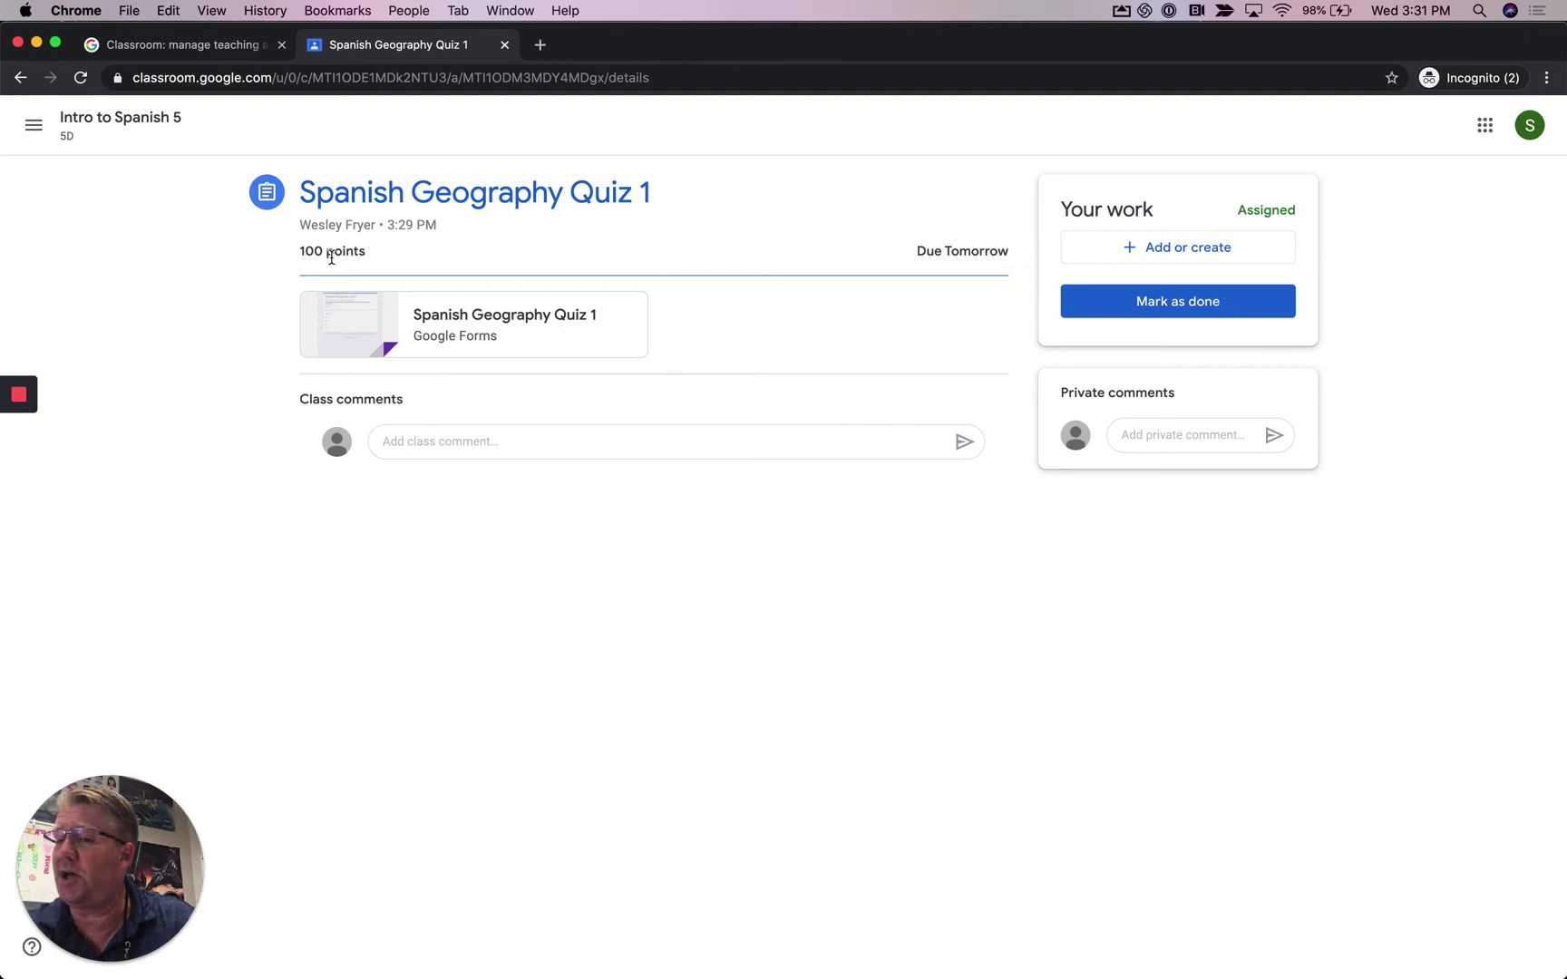
click(38, 46)
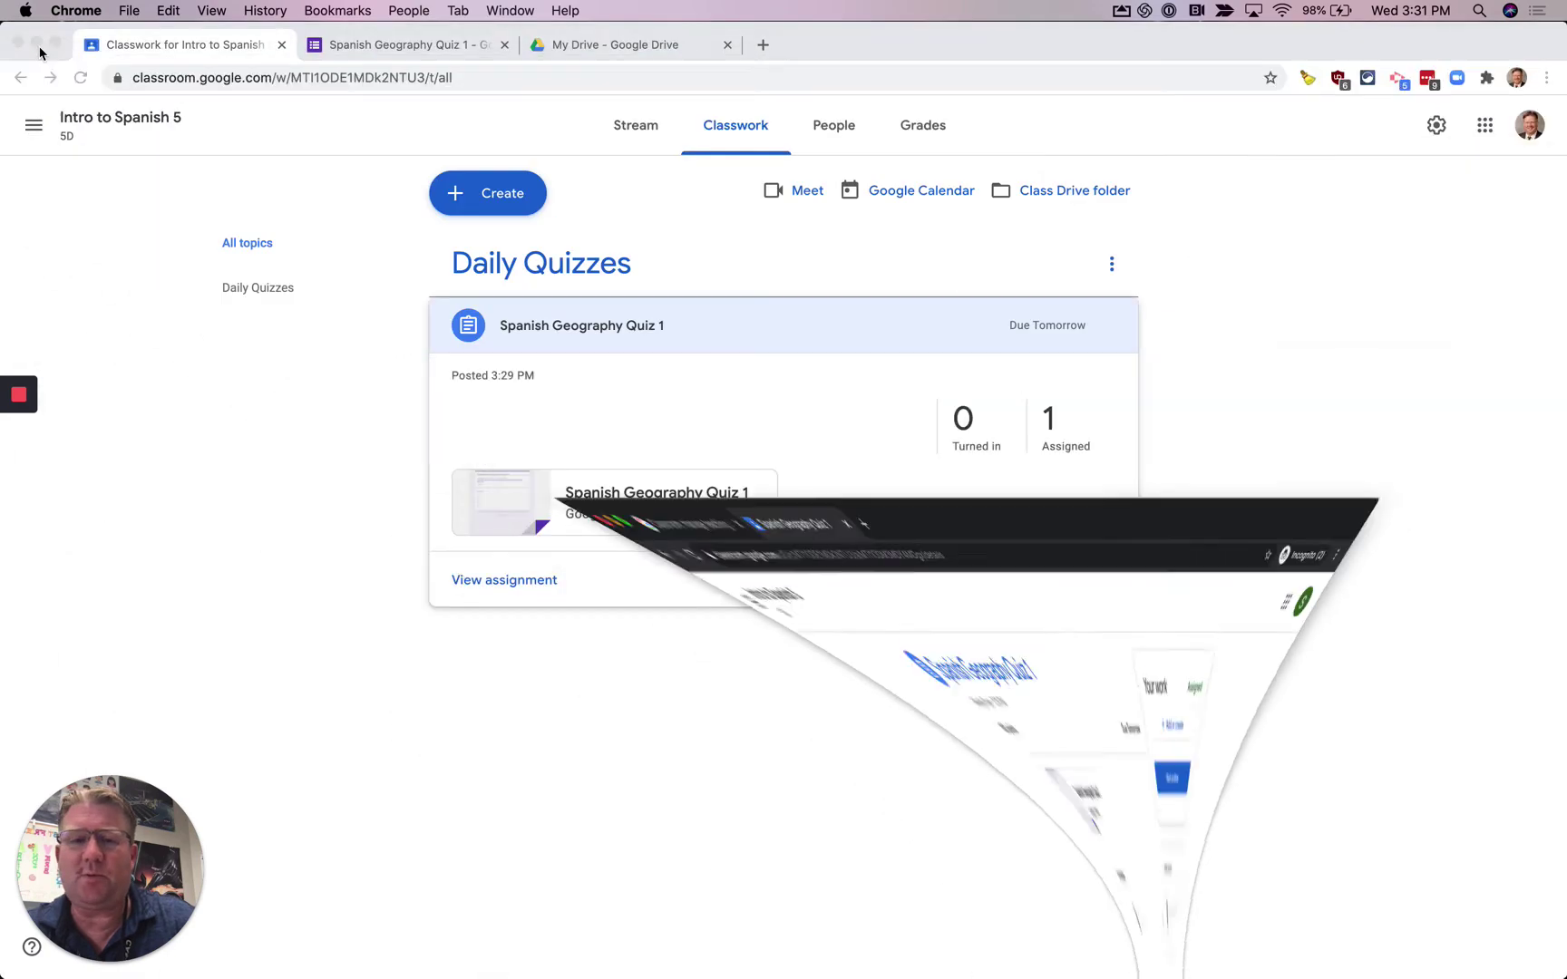
click(1114, 264)
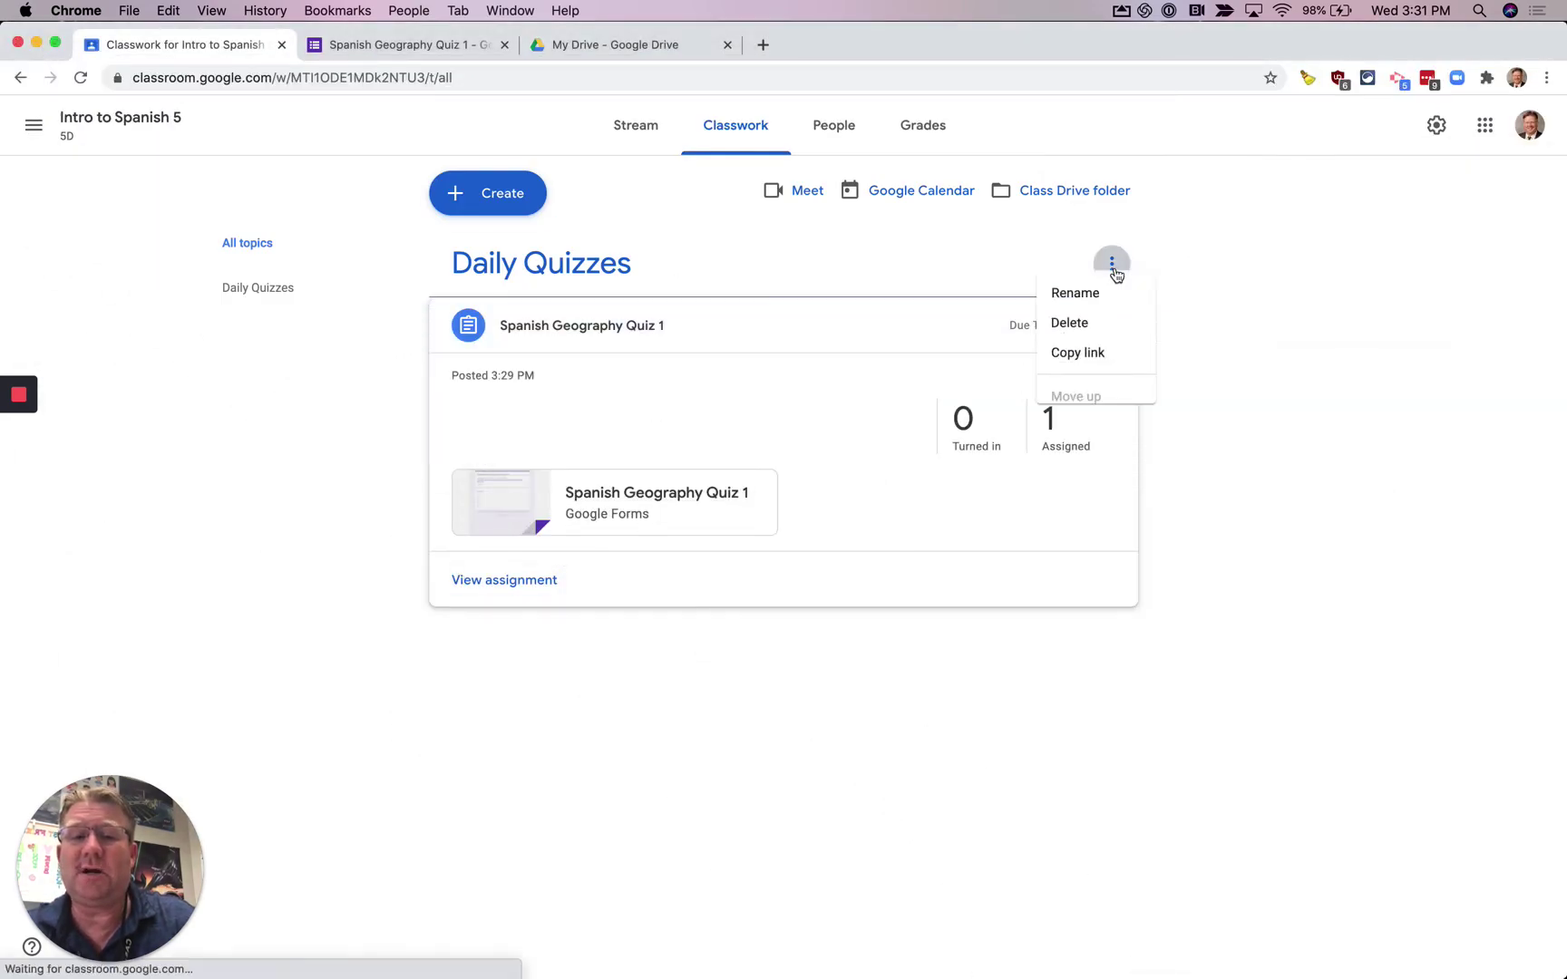
click(496, 634)
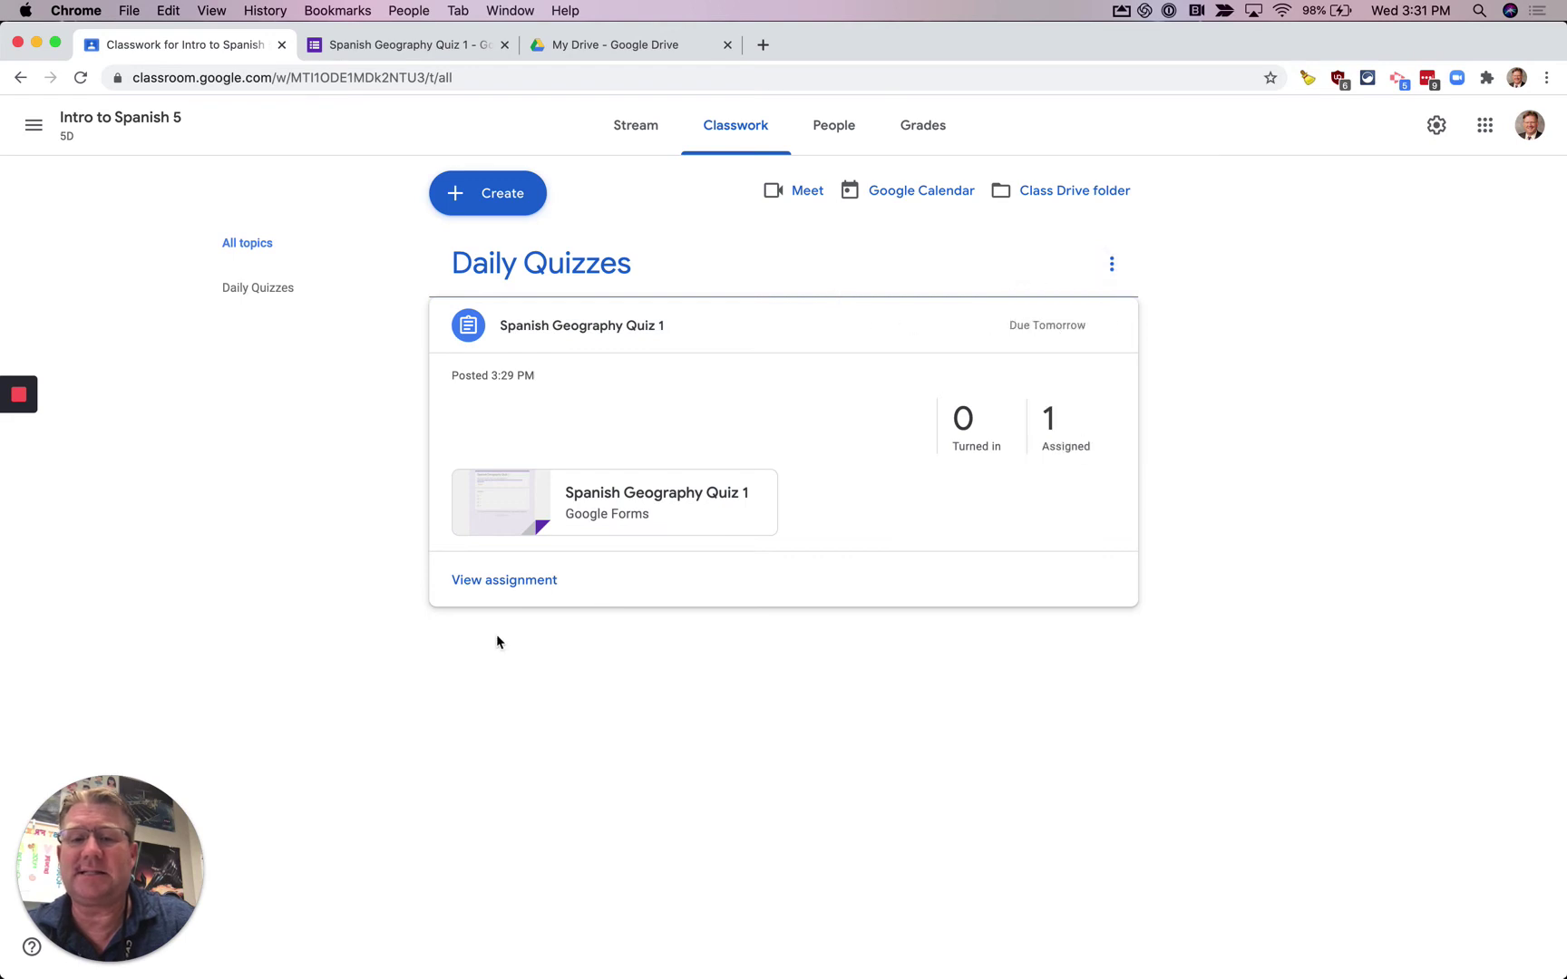
- Edit Spanish Geography Quiz 1, change its points from 100 to 20, and save the update
click(505, 580)
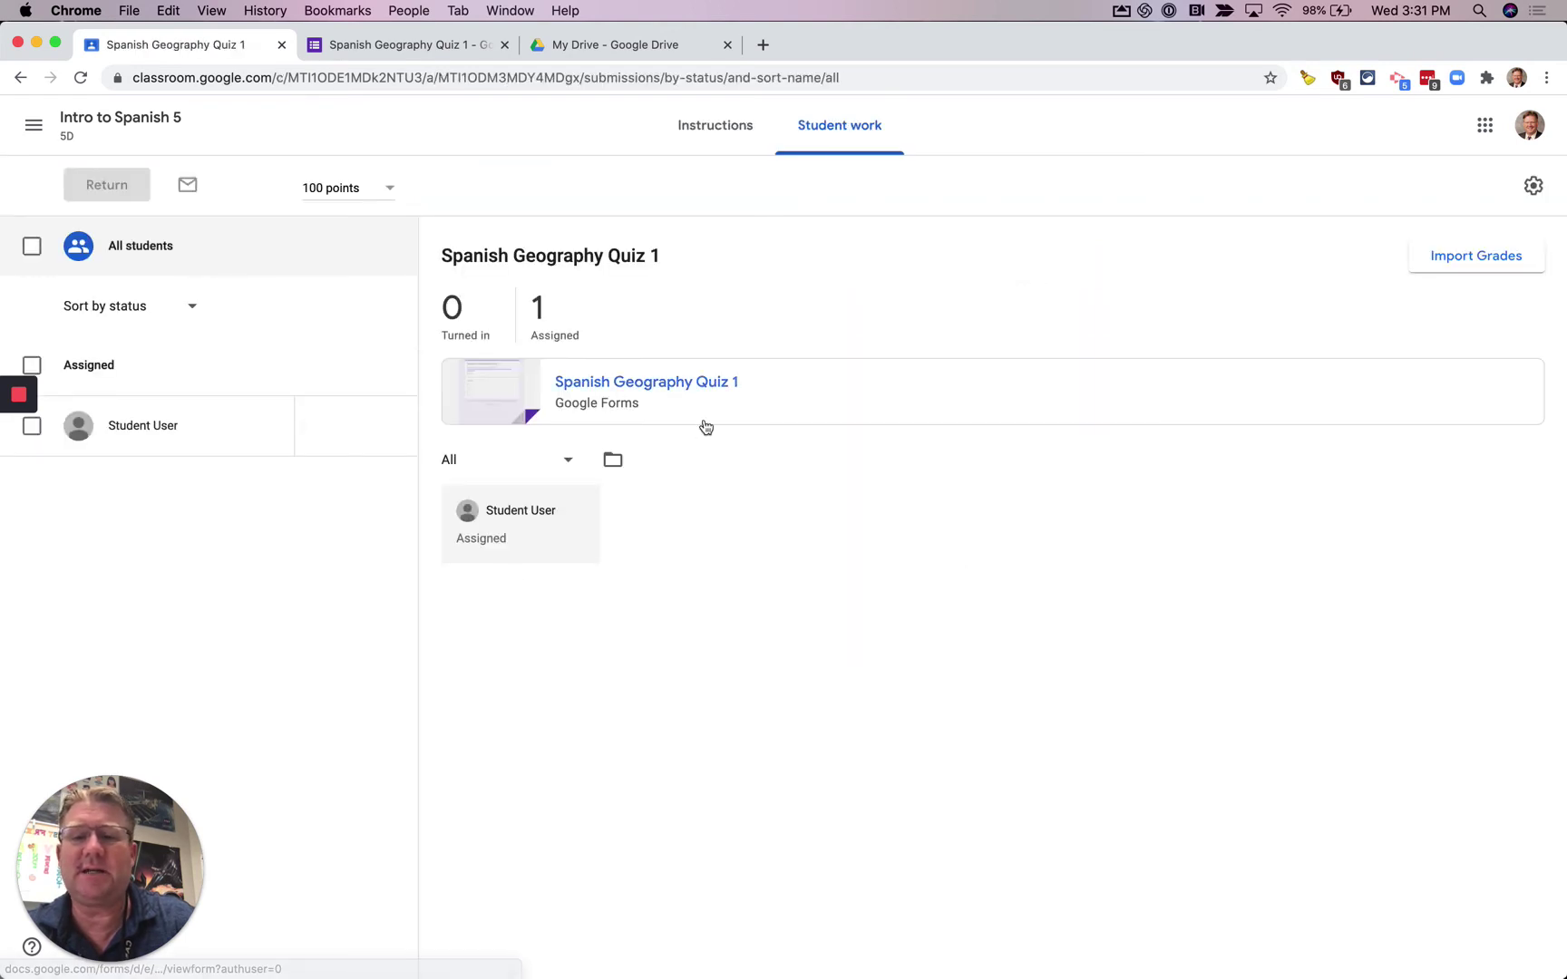
click(721, 138)
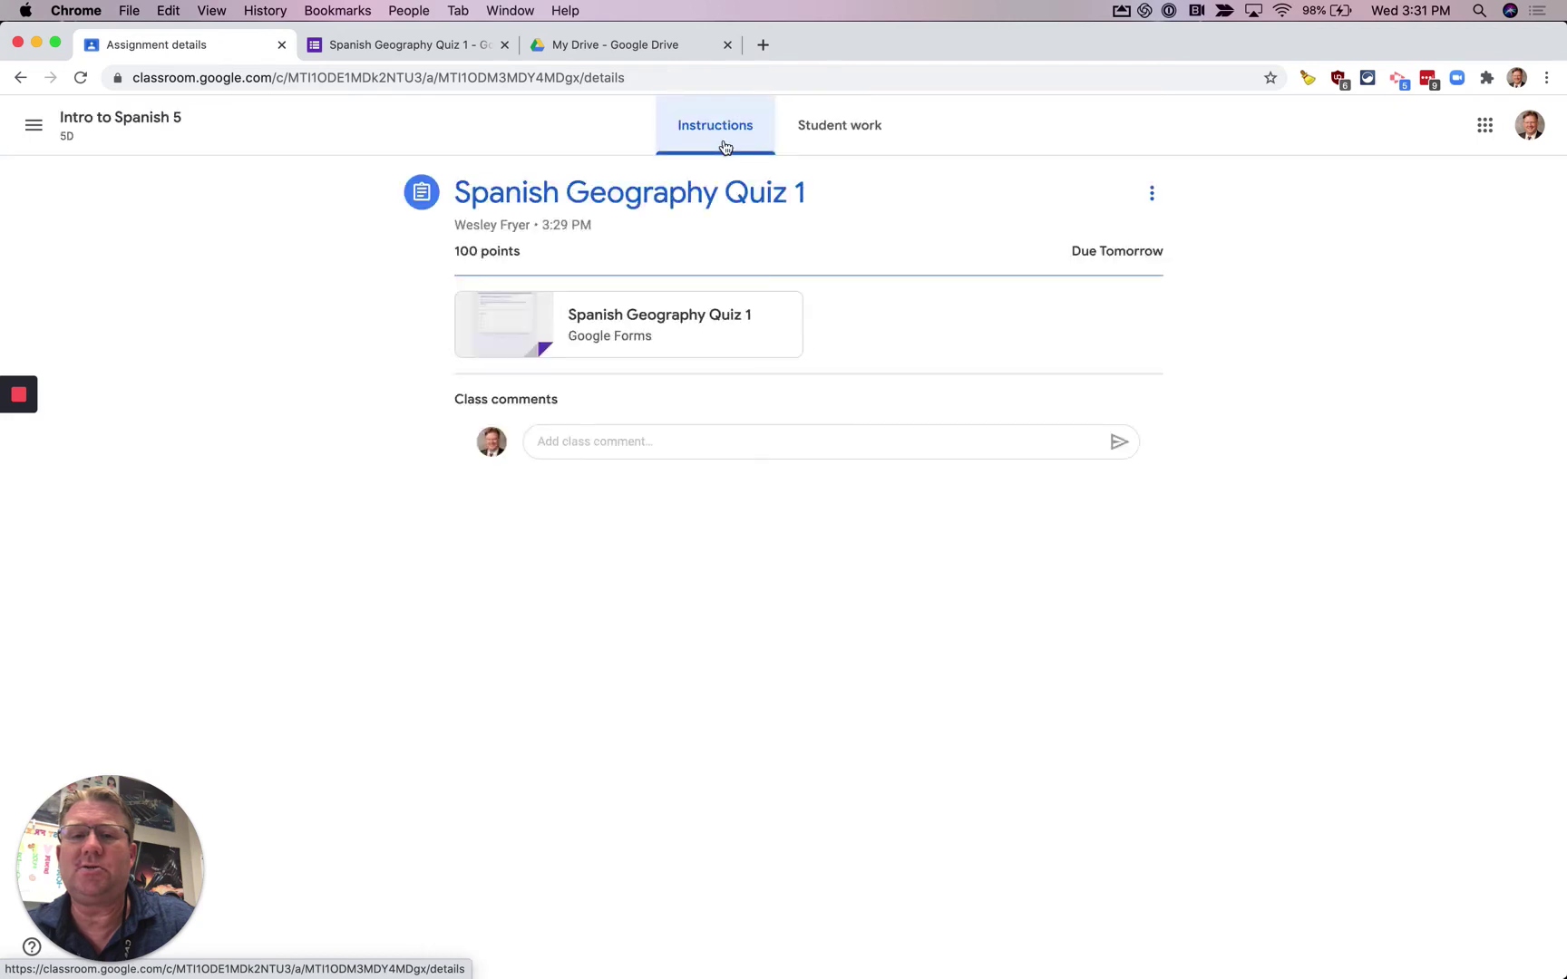
click(1151, 194)
click(1097, 238)
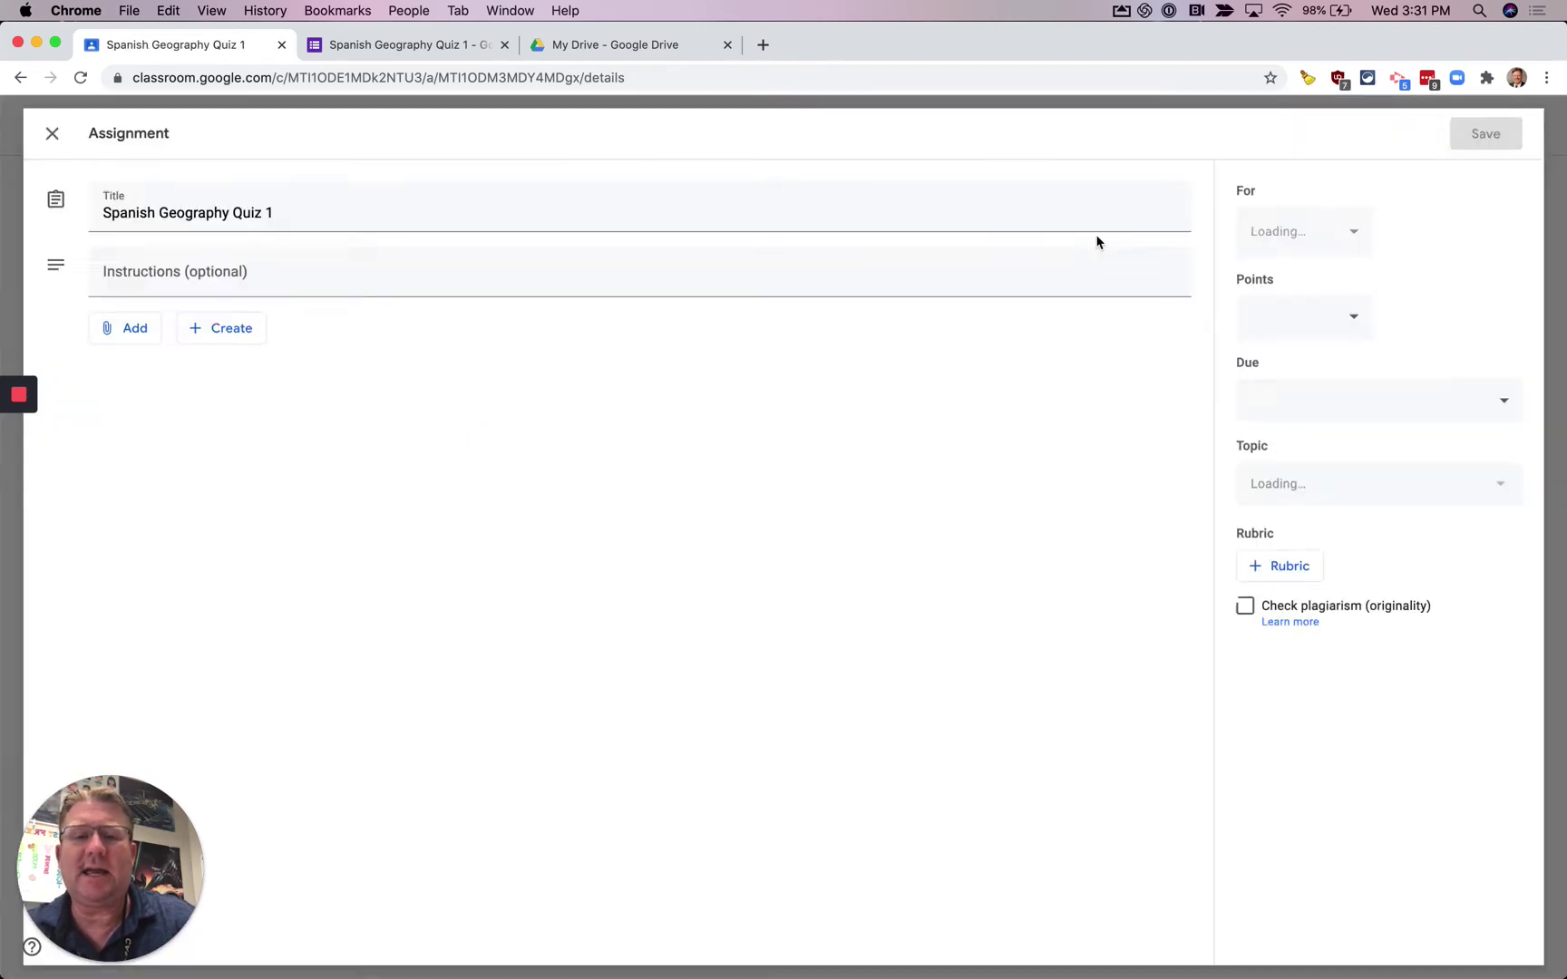
click(1267, 301)
double_click(1268, 301)
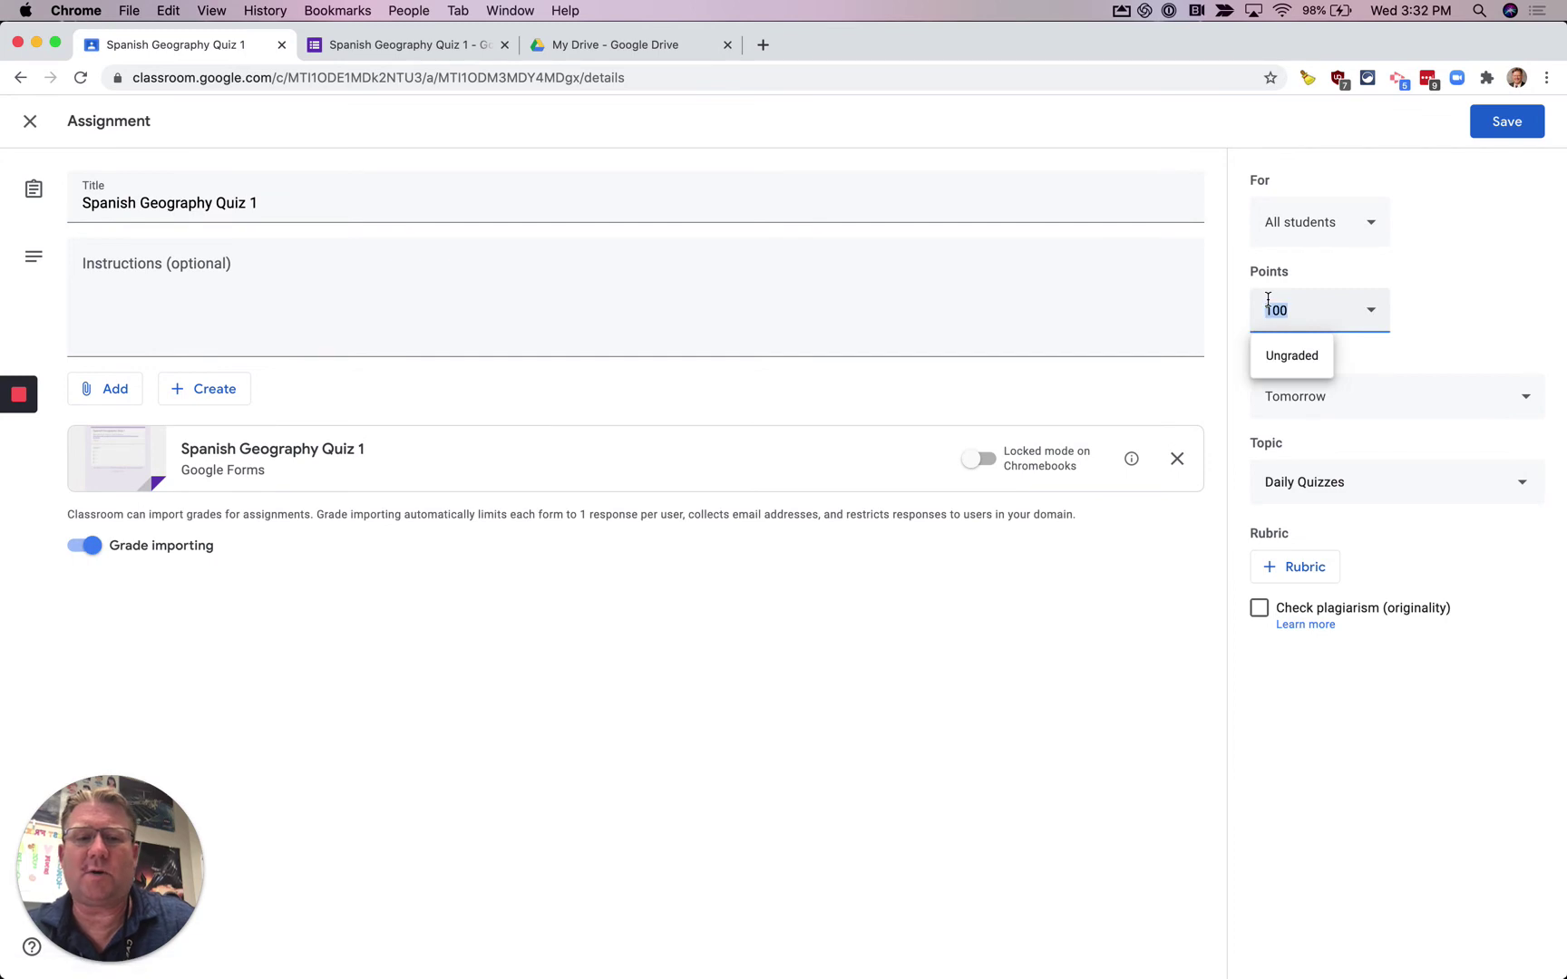
text(20)
click(1453, 355)
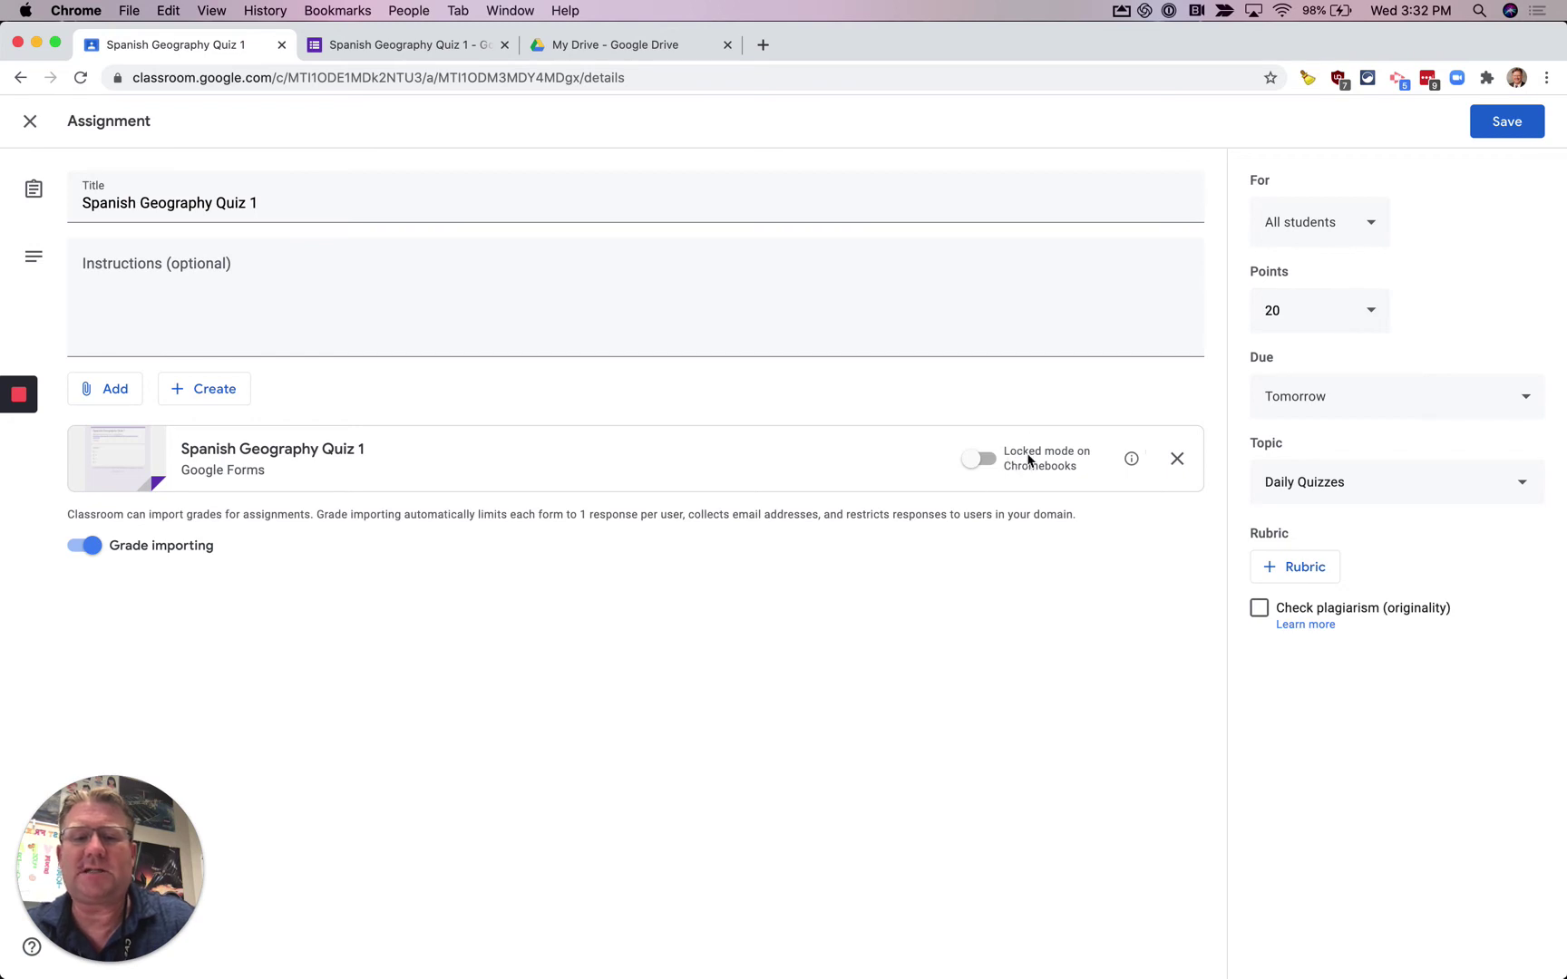
click(1503, 120)
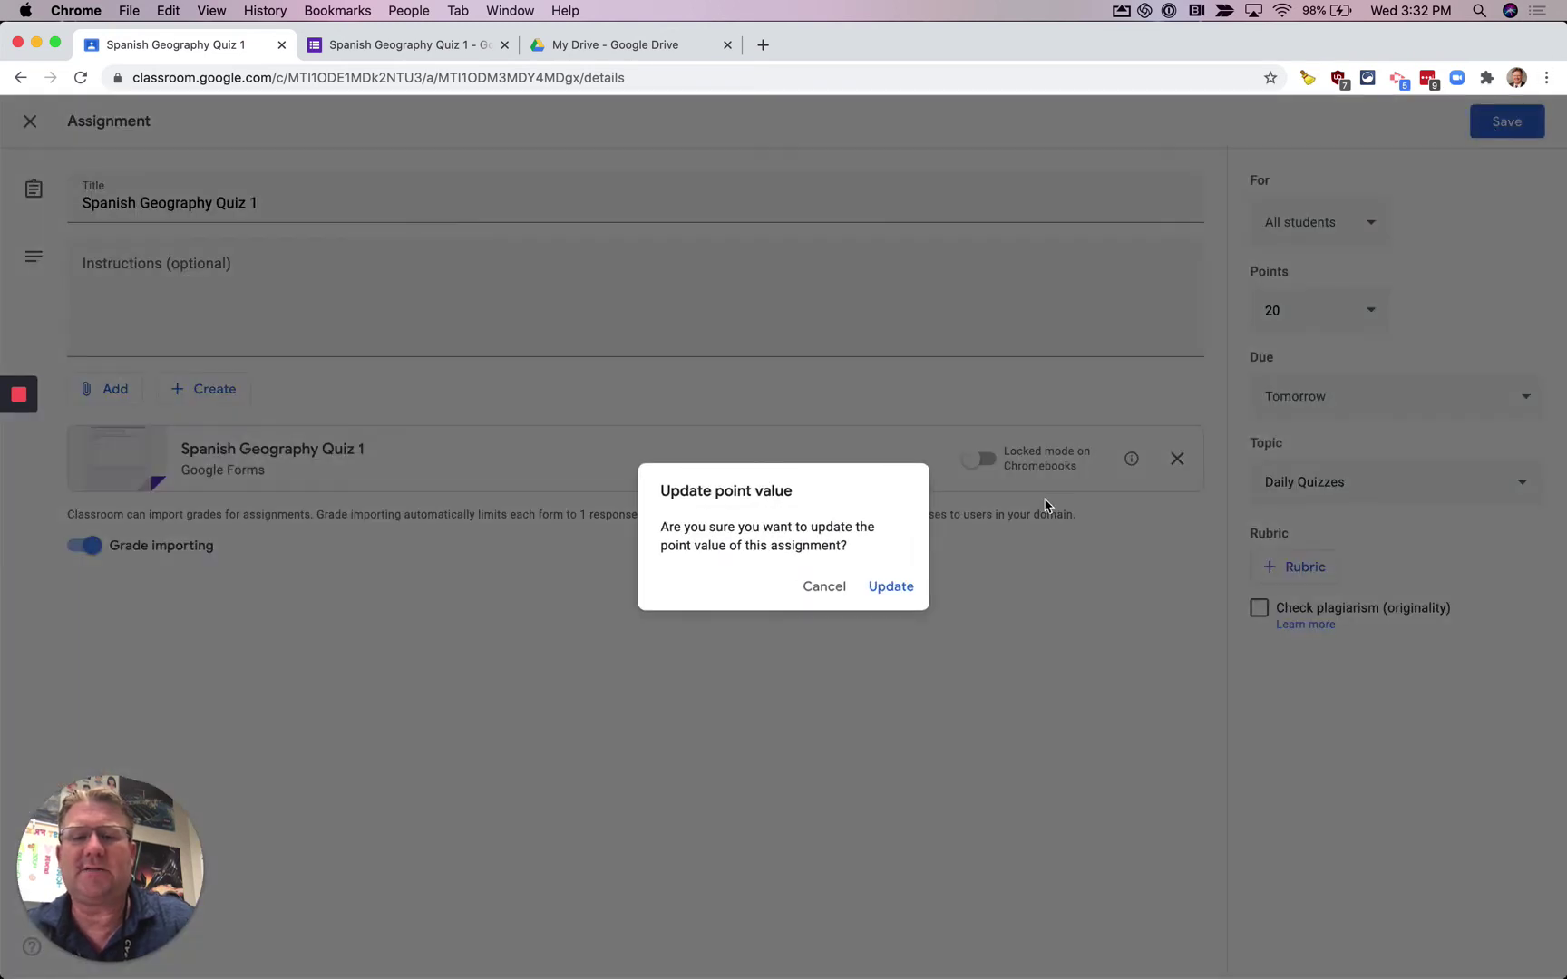
click(892, 585)
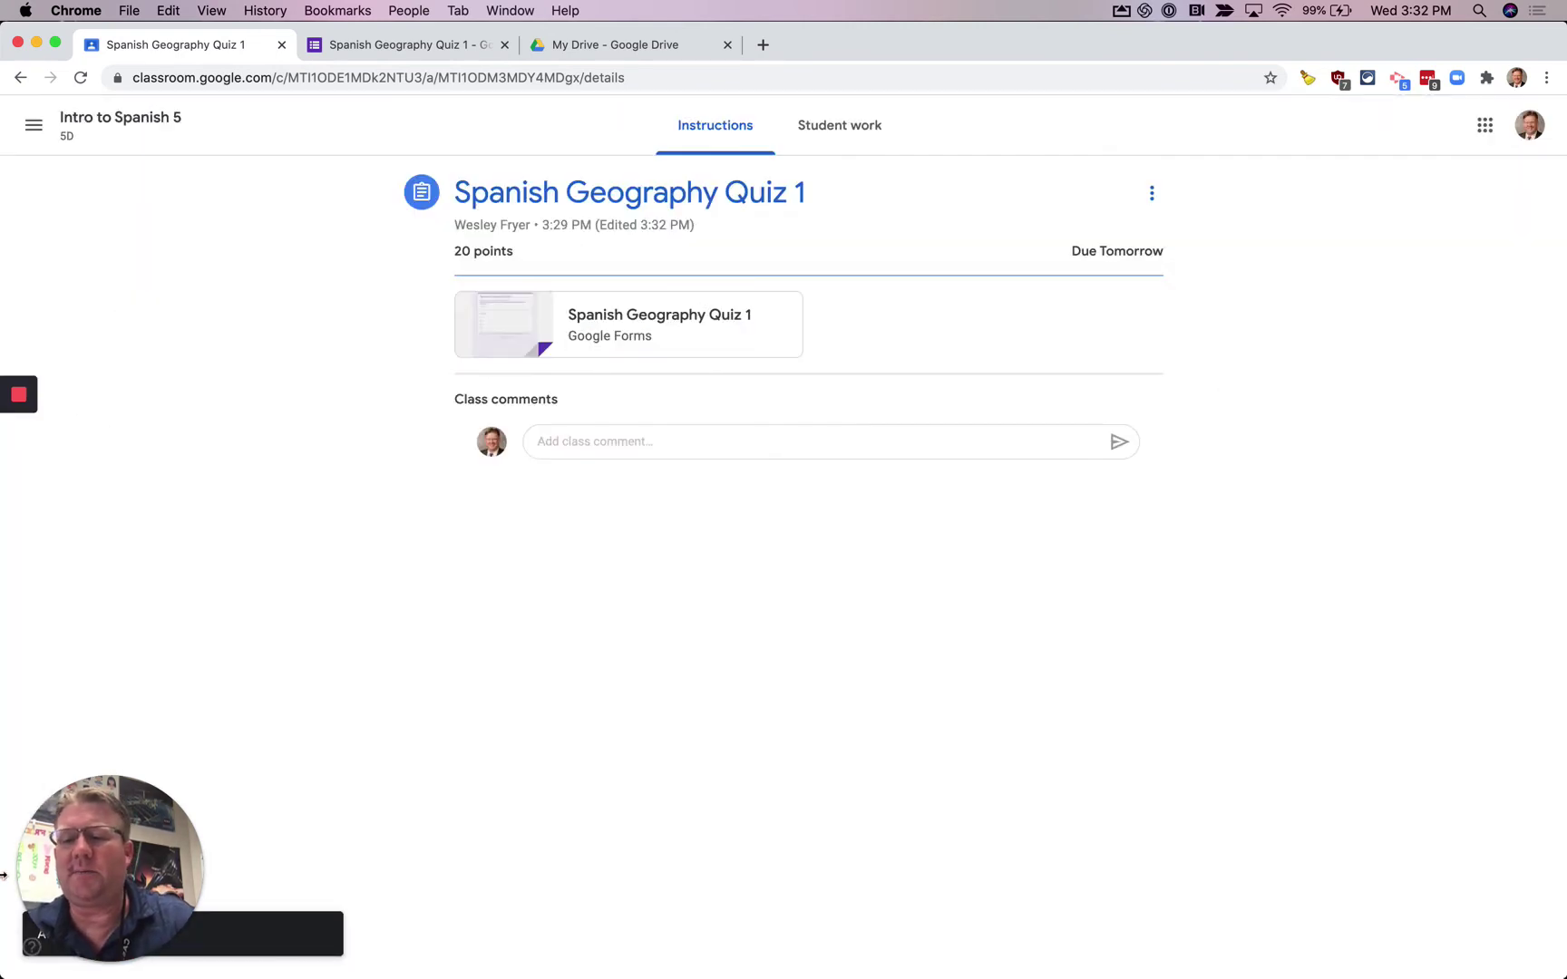
- Restore and reload the student's view showing 20 points, then open the quiz form attachment
mouse_move(906, 962)
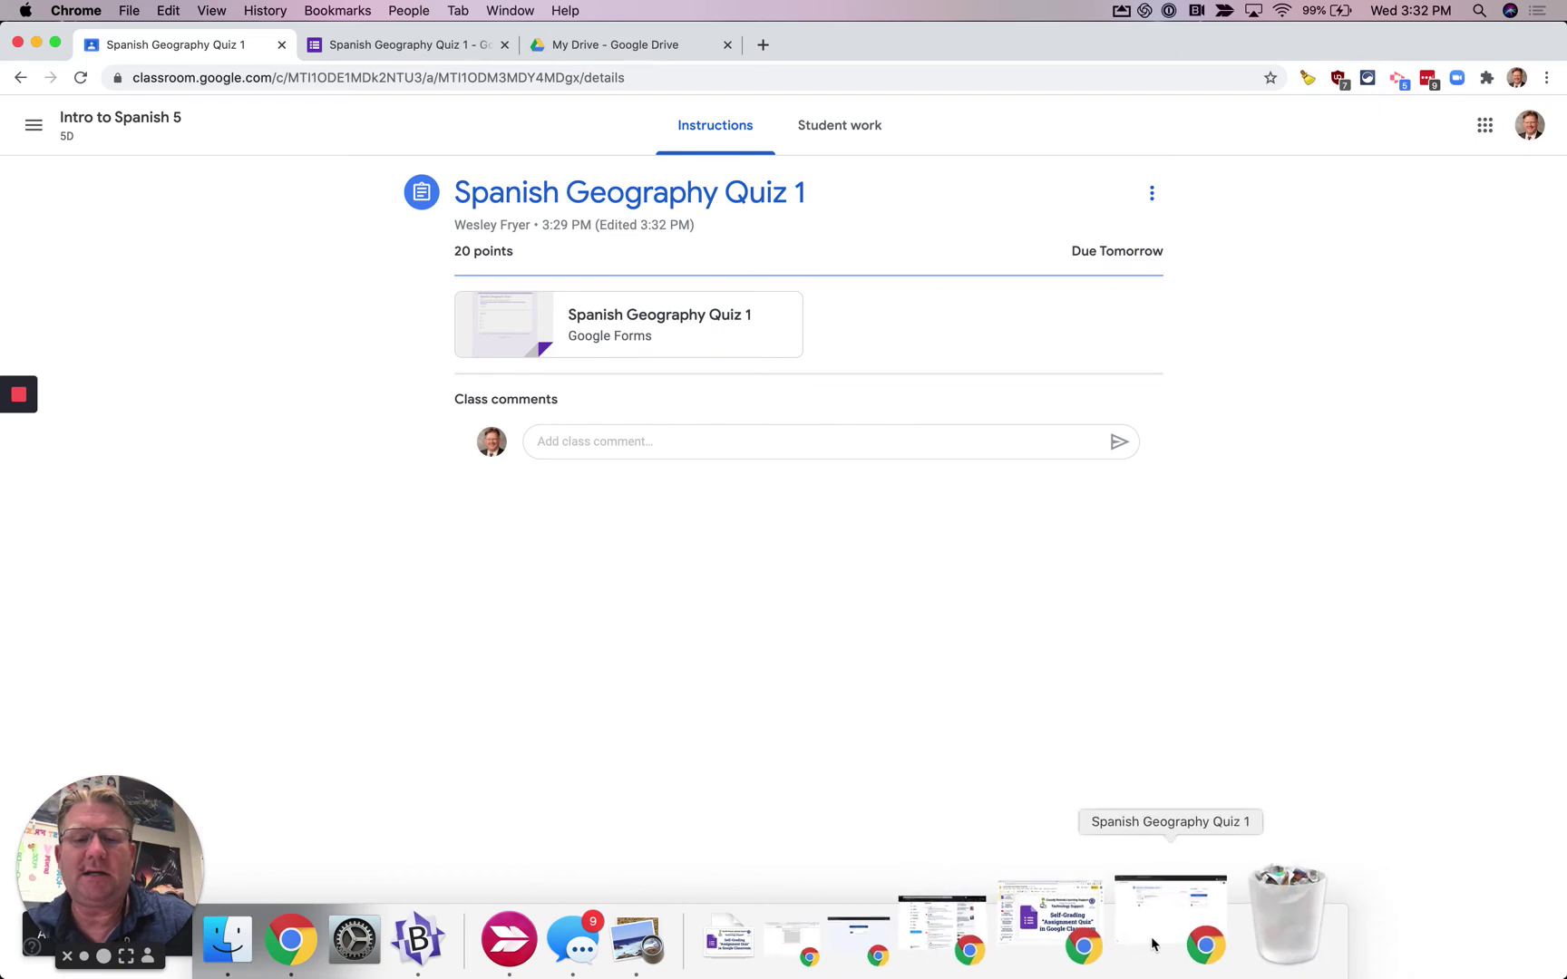
click(1151, 944)
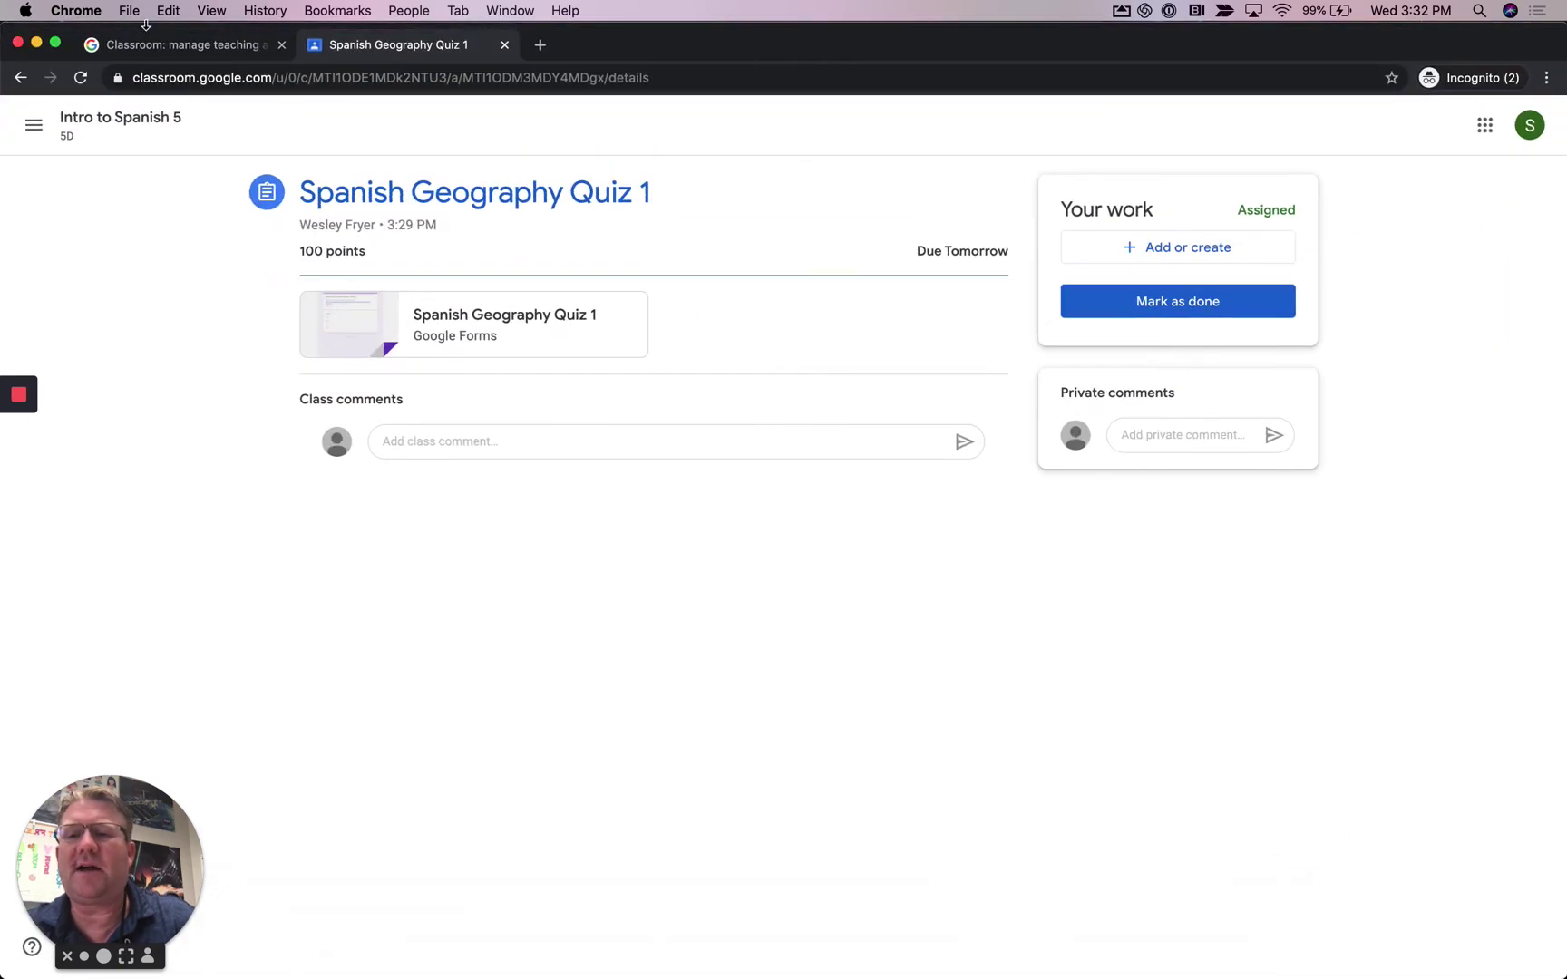
click(82, 78)
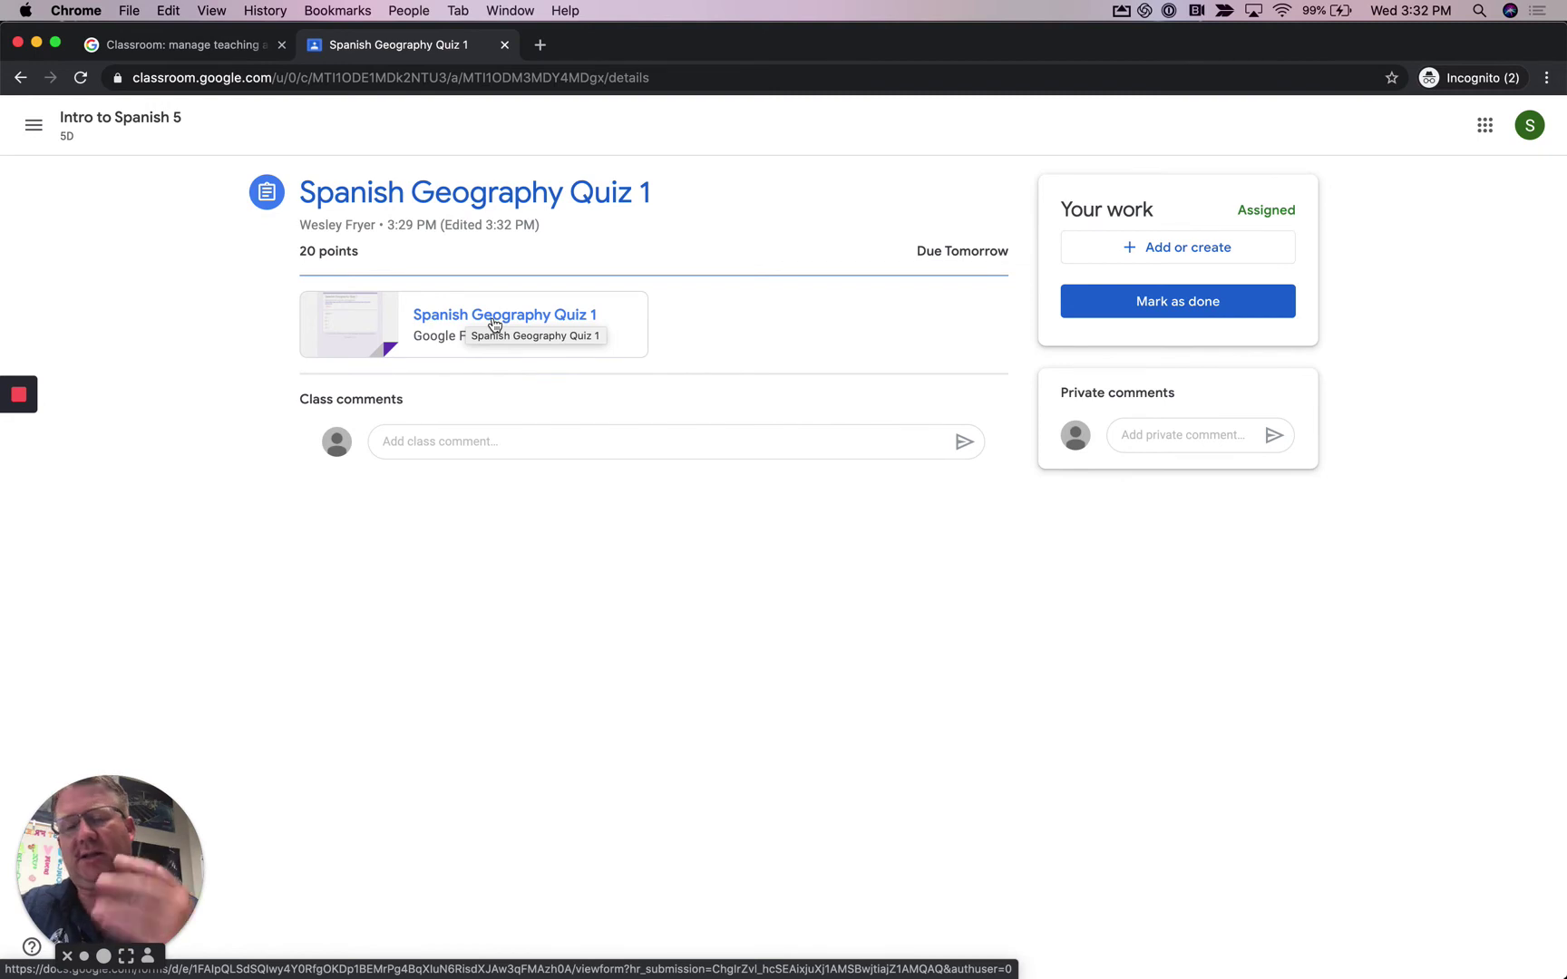
click(494, 324)
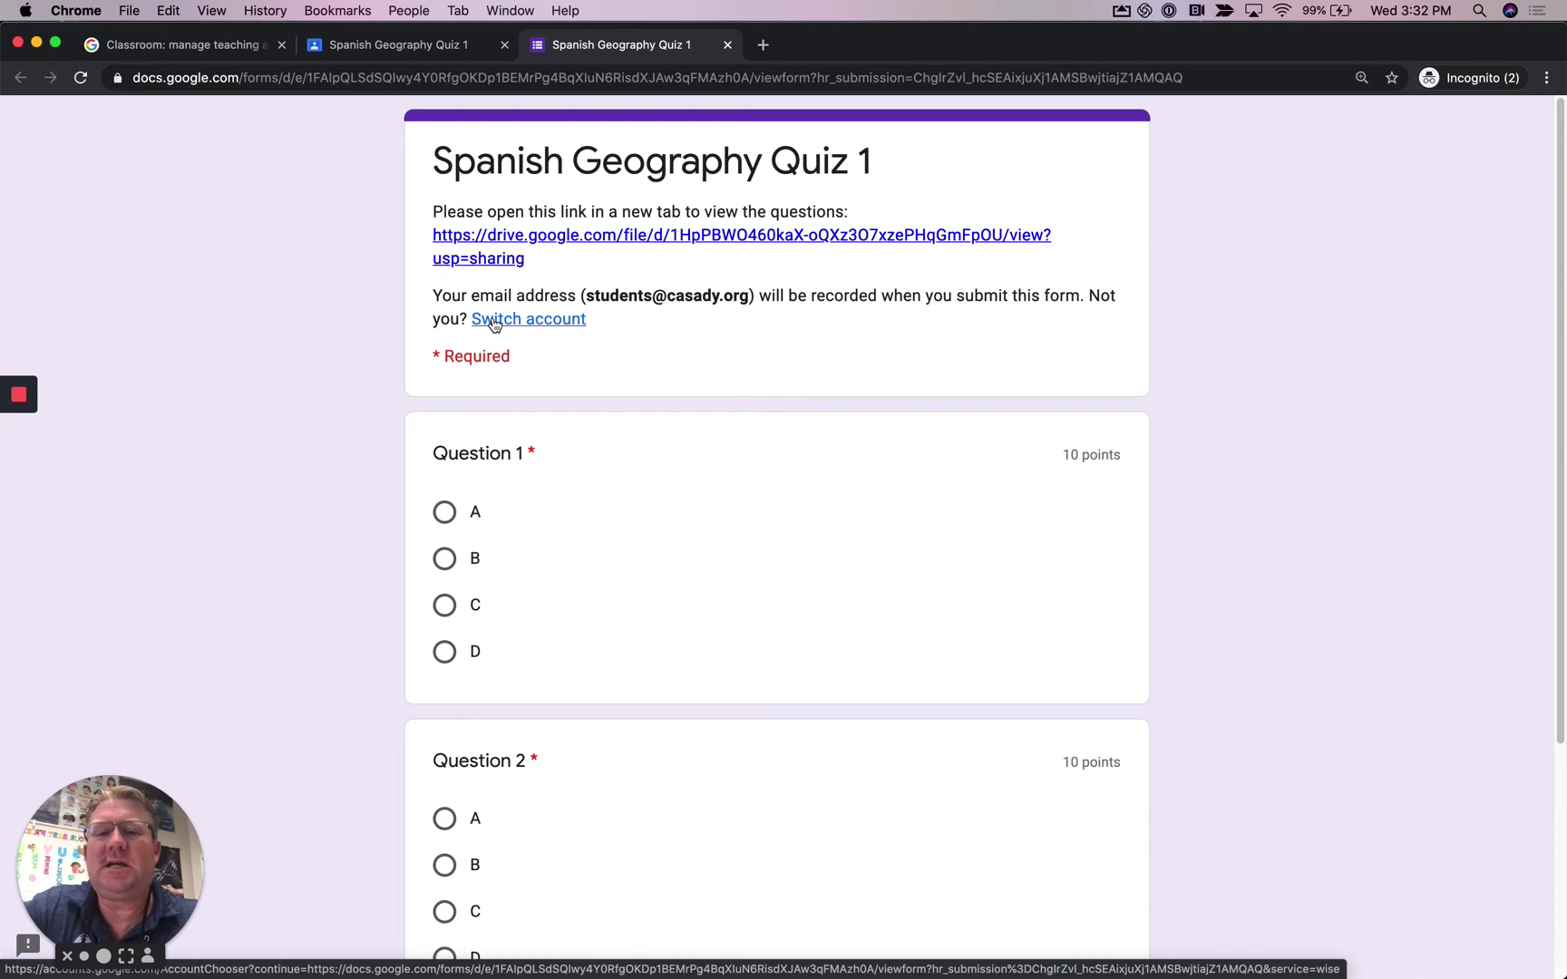
- Check the Quiz-test.JPG questions against the form and answer A for Question 1
click(749, 240)
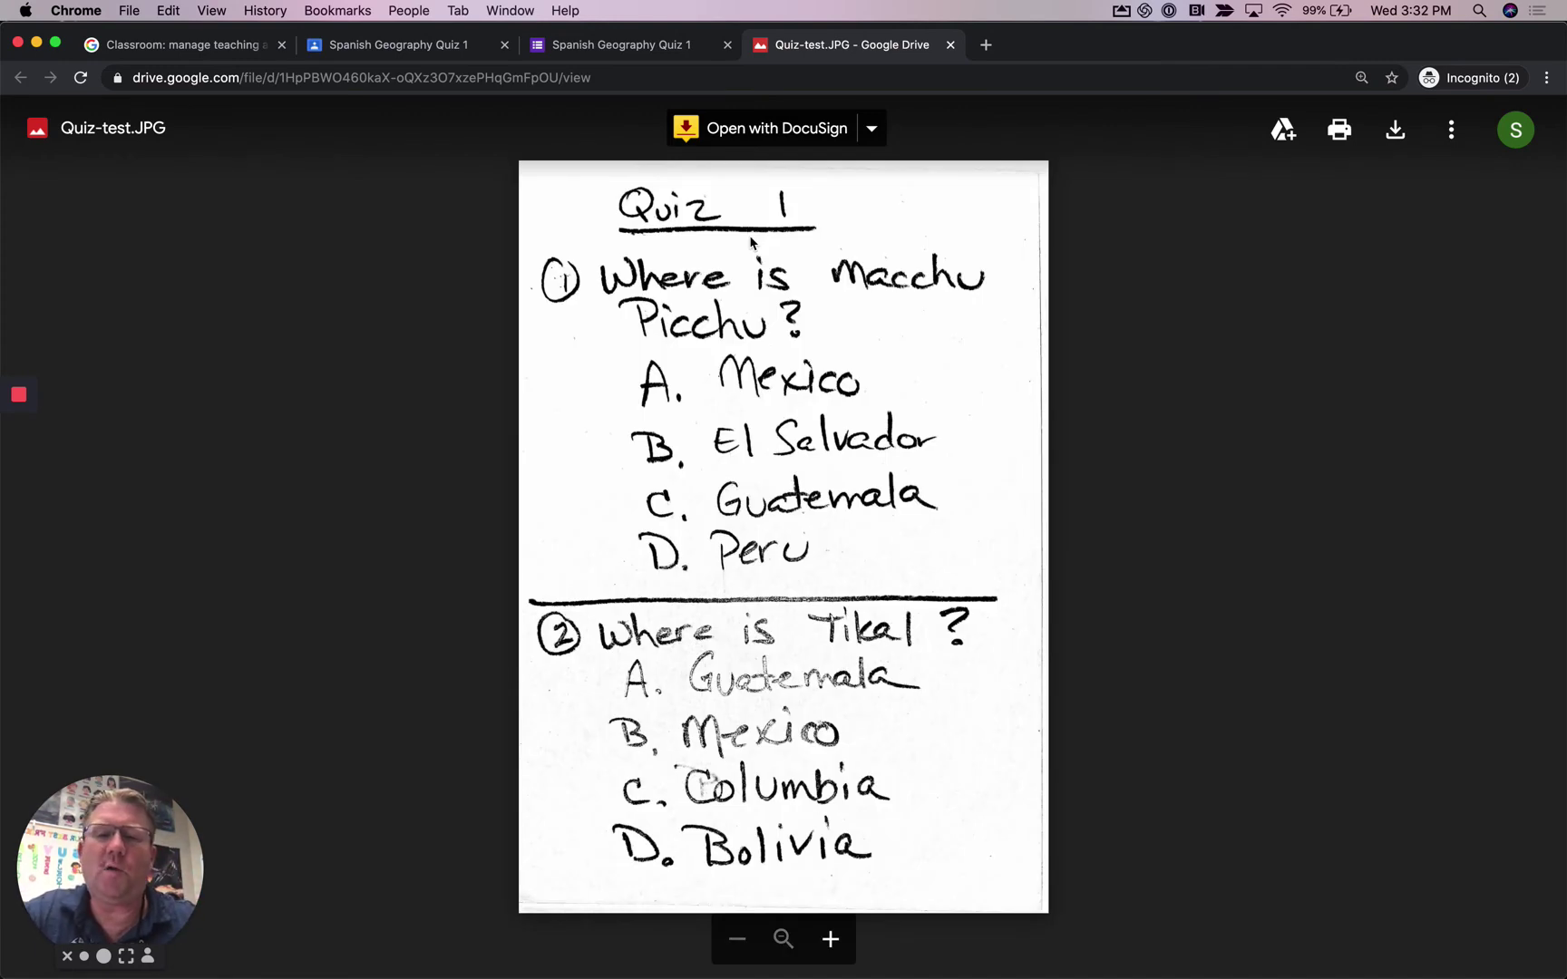
click(624, 50)
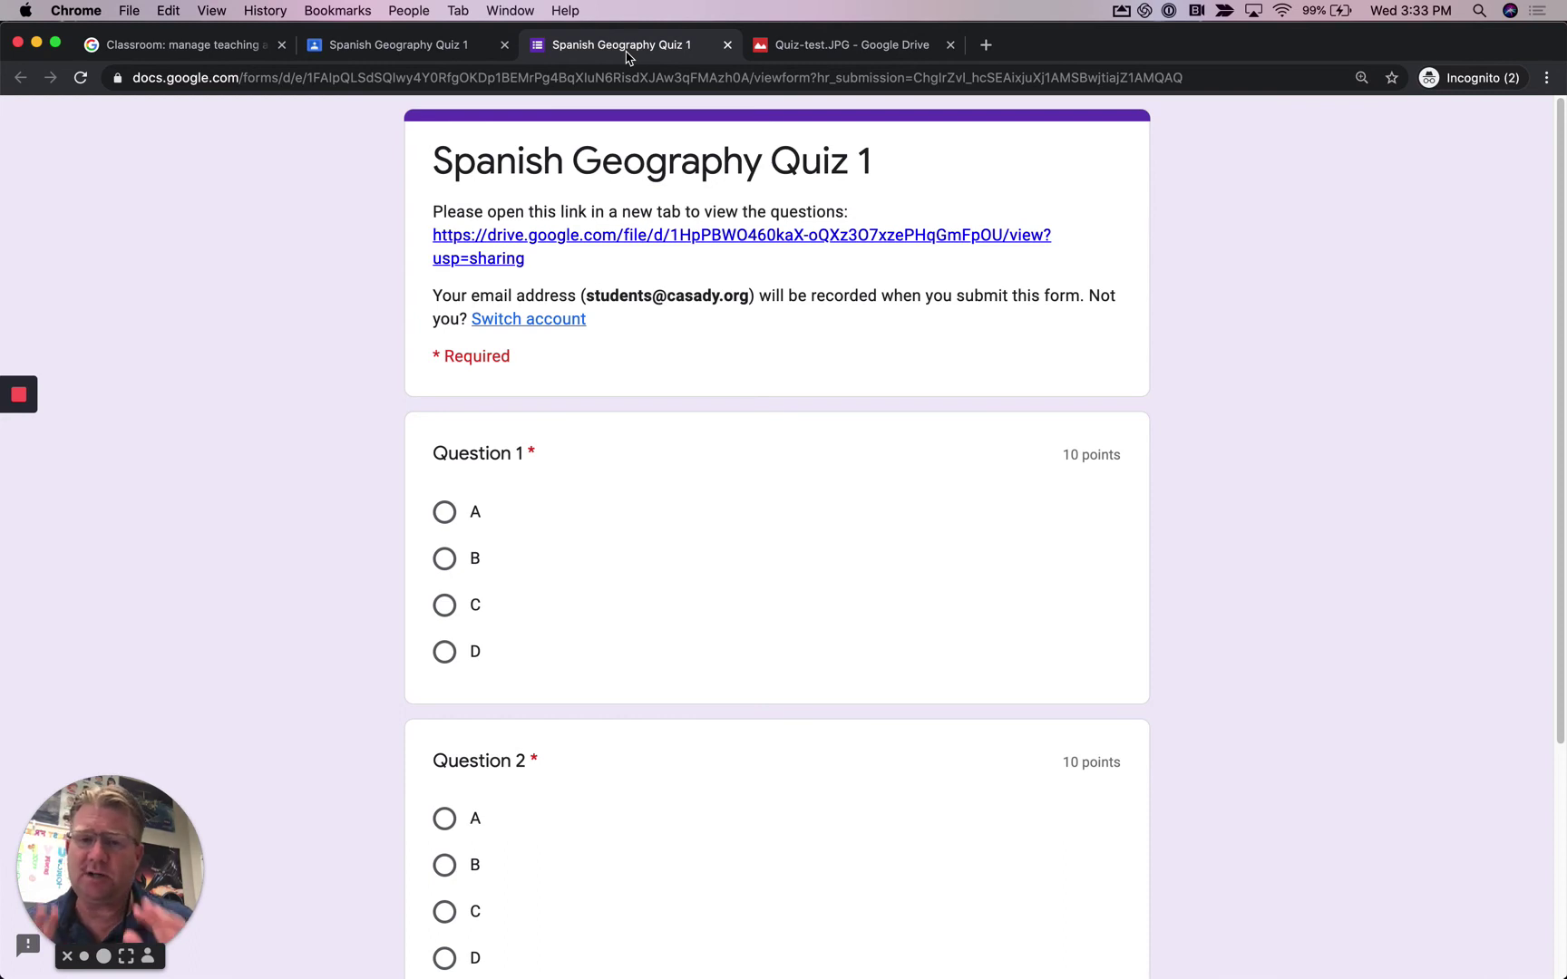
click(848, 50)
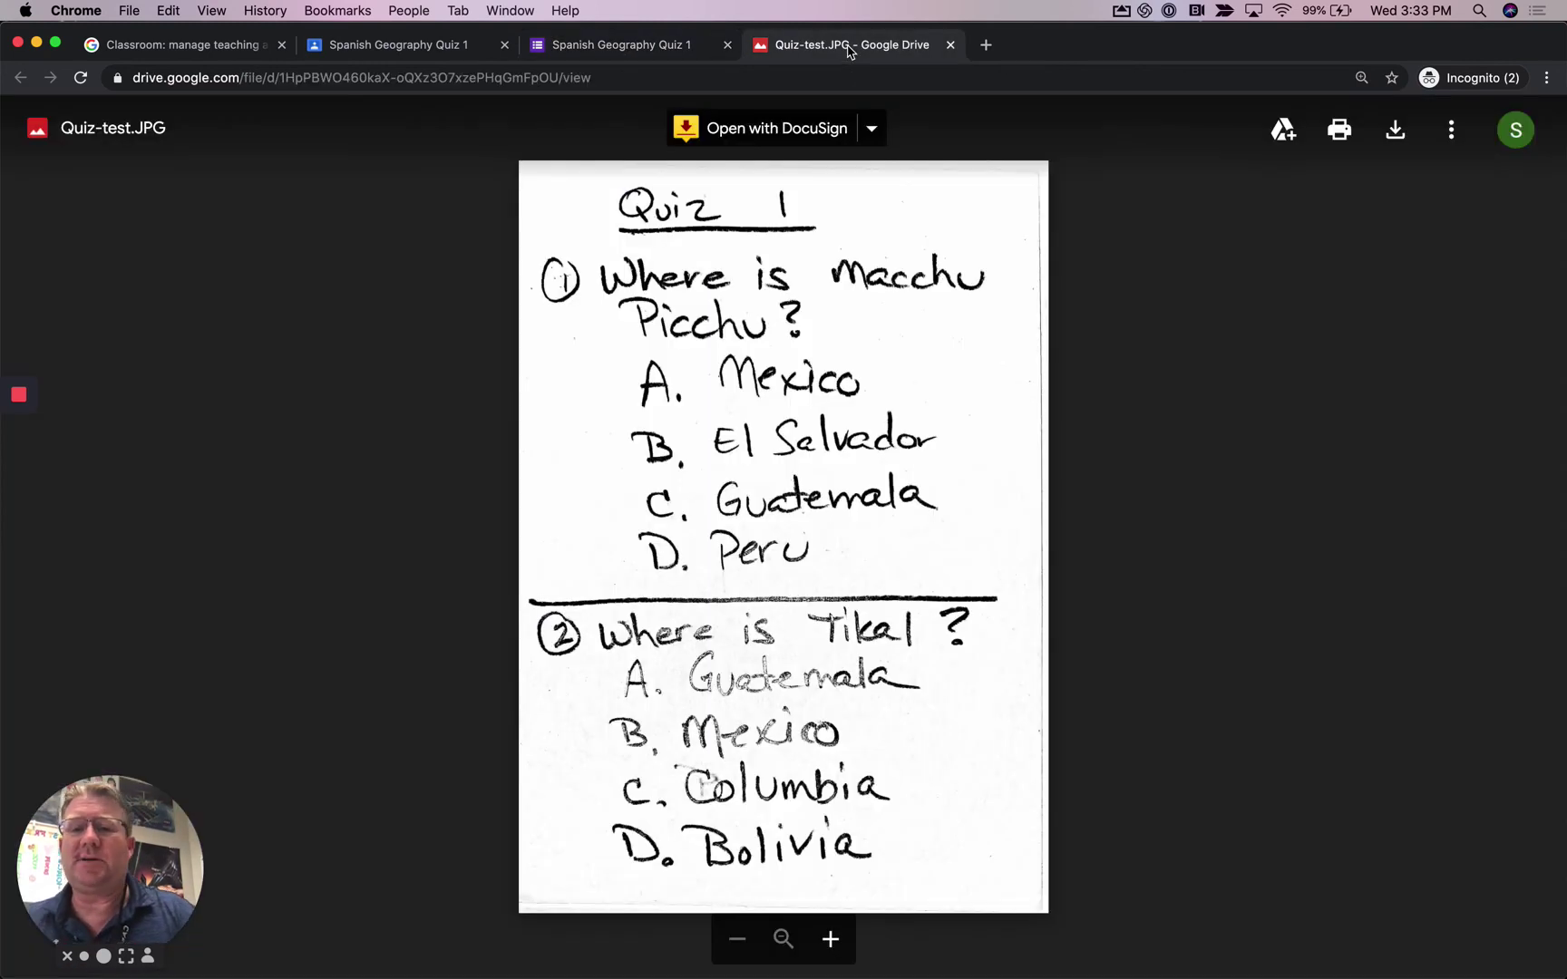
click(680, 53)
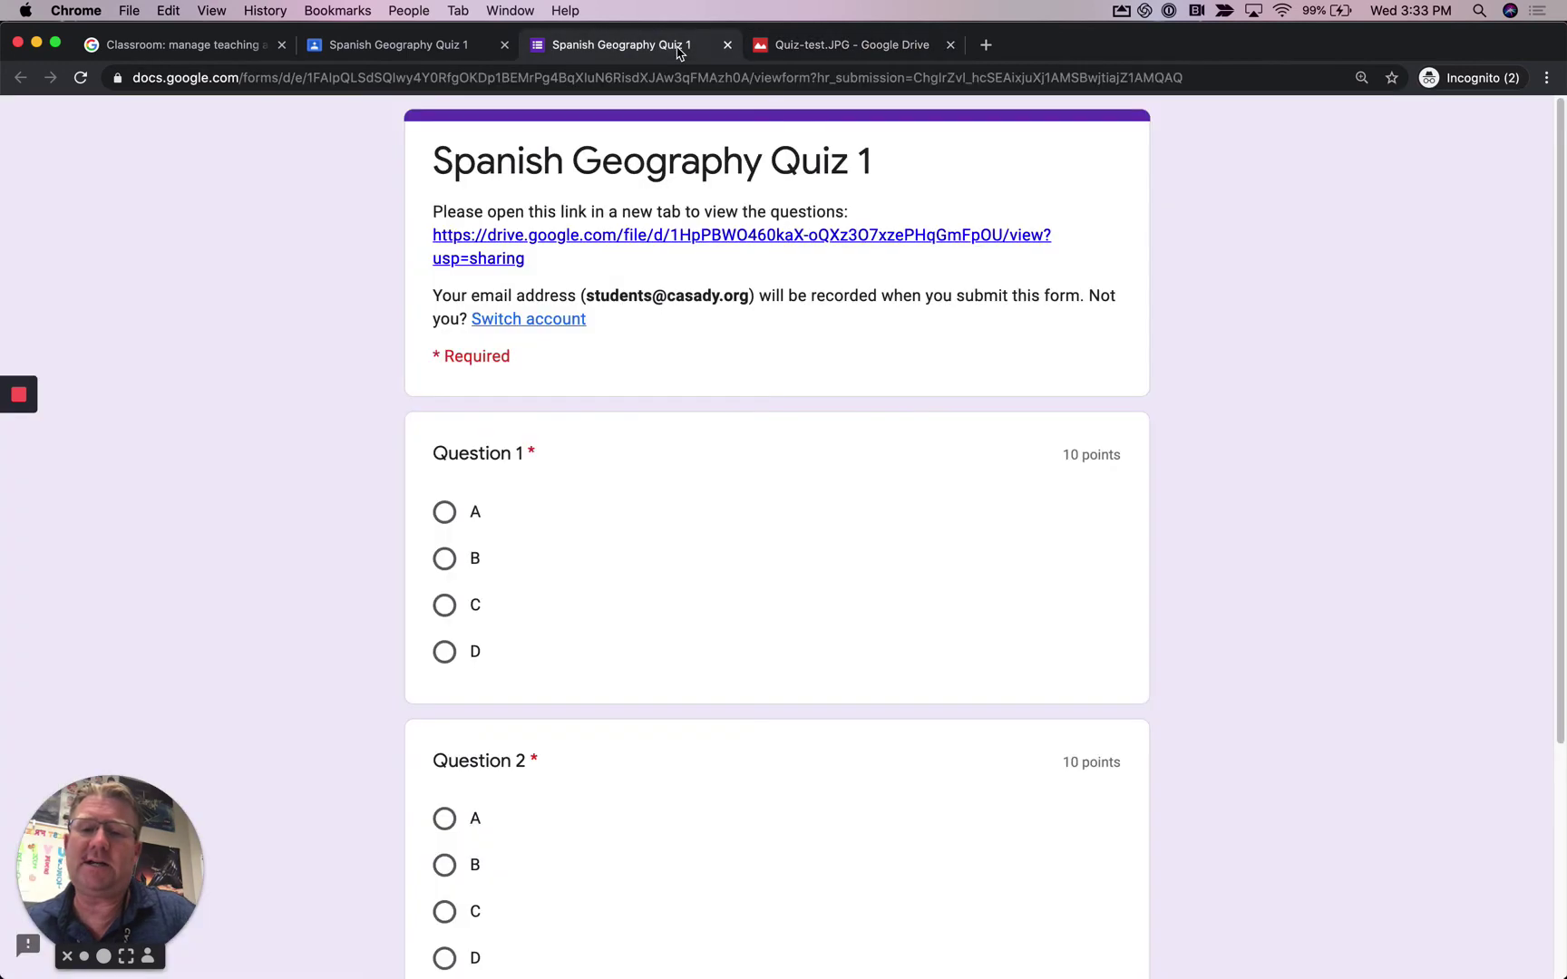
click(447, 514)
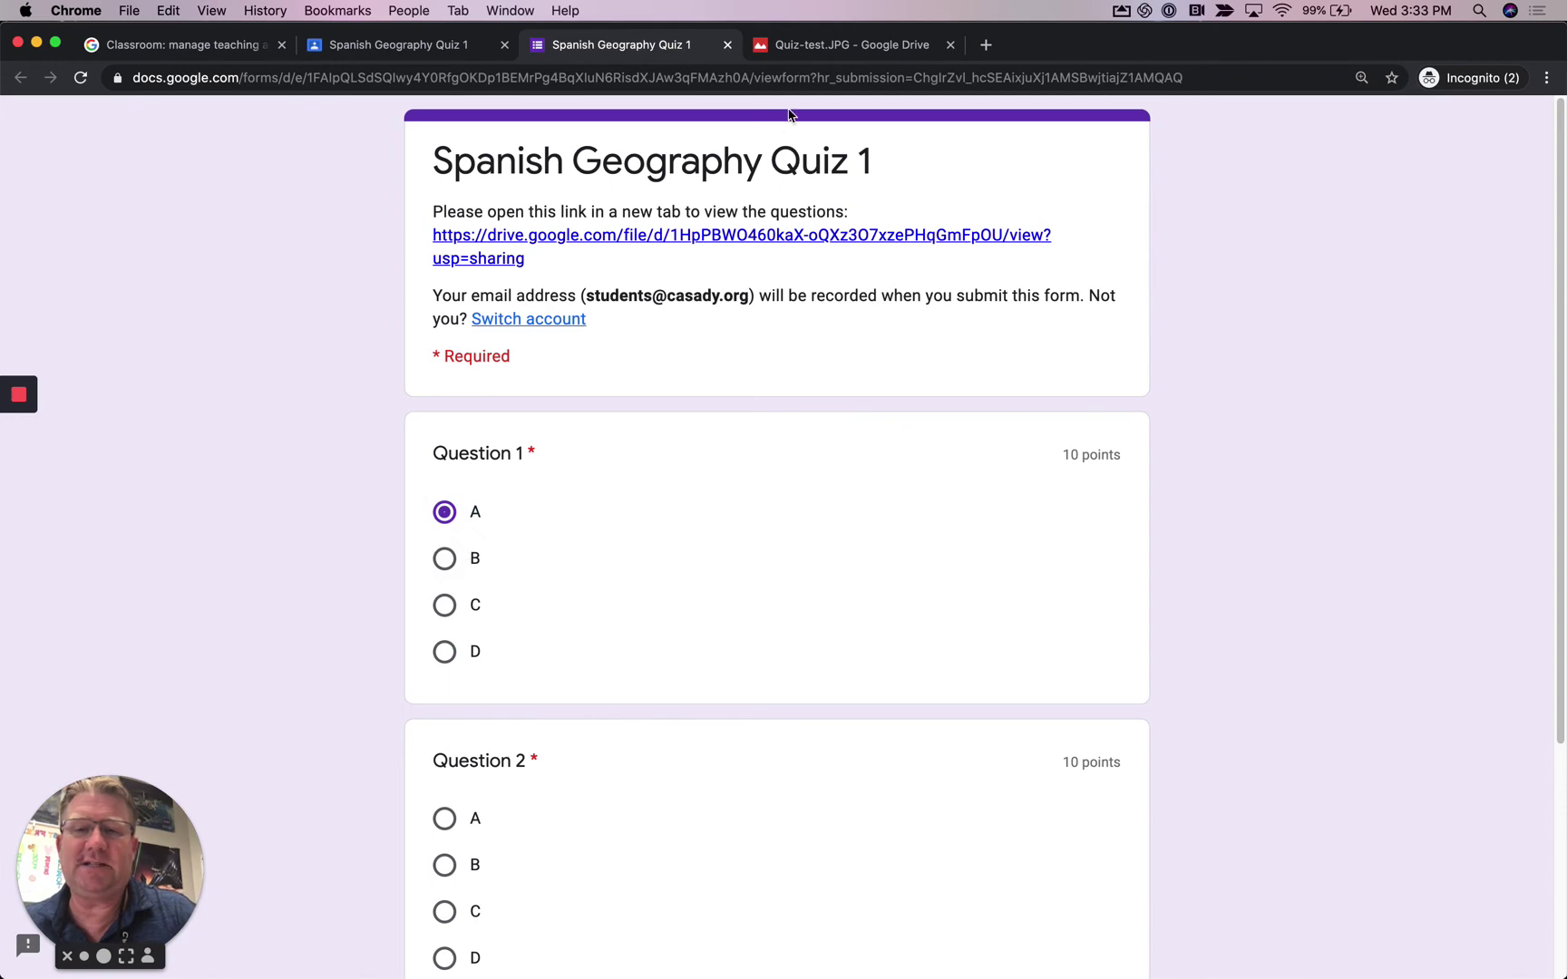
- Answer A for Question 2, request a copy of the responses, and submit the quiz
click(806, 46)
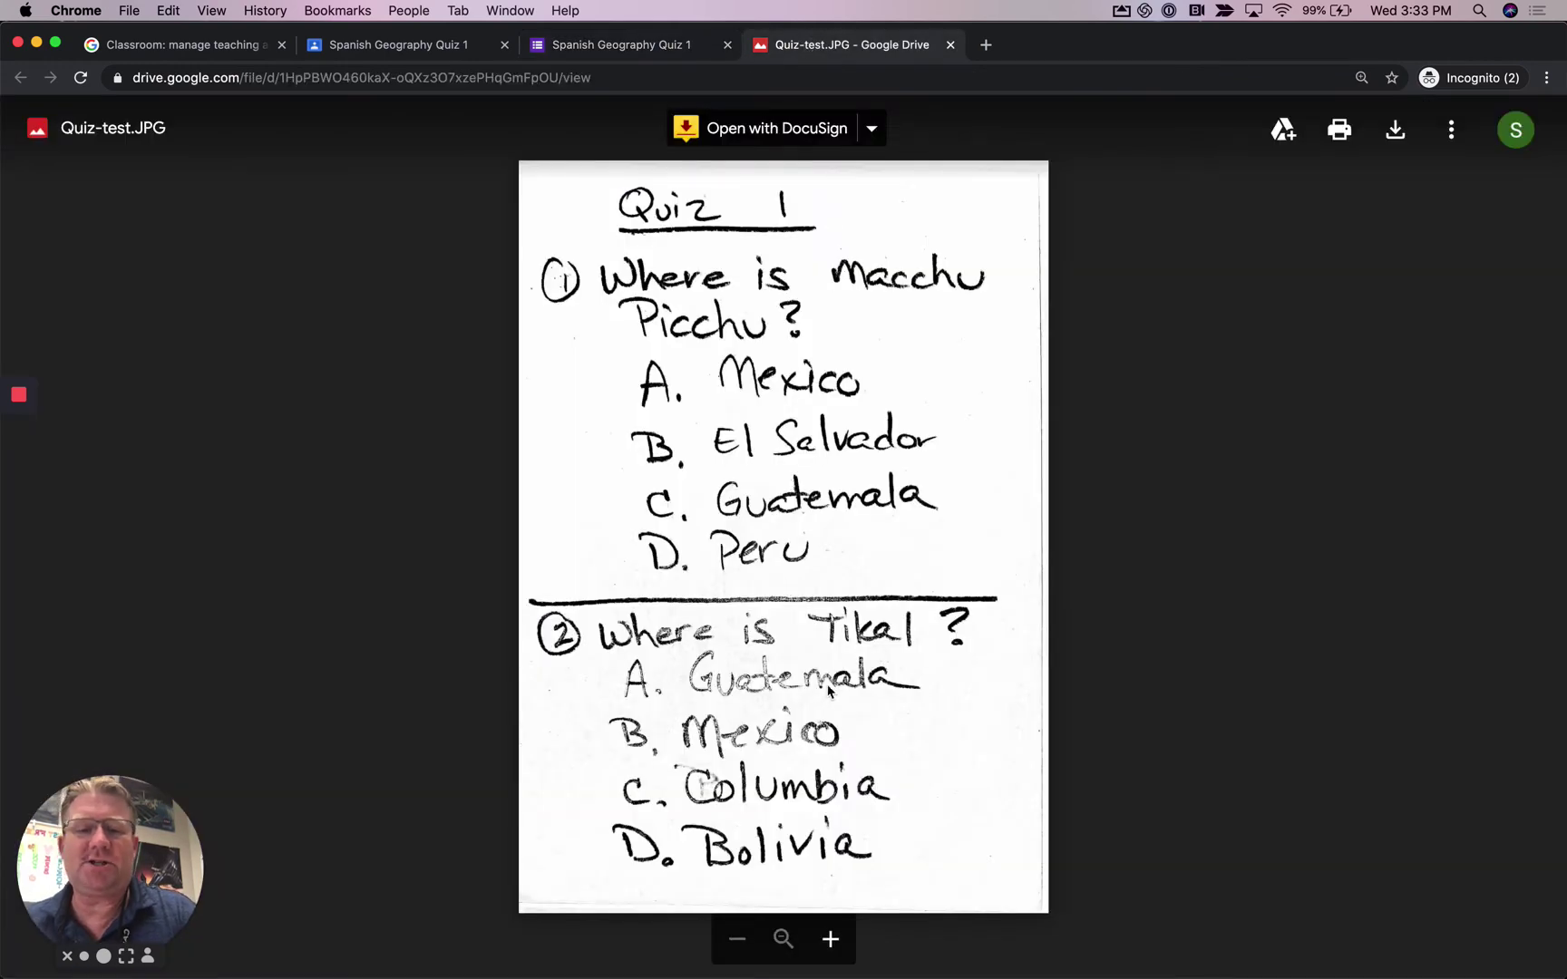
click(603, 50)
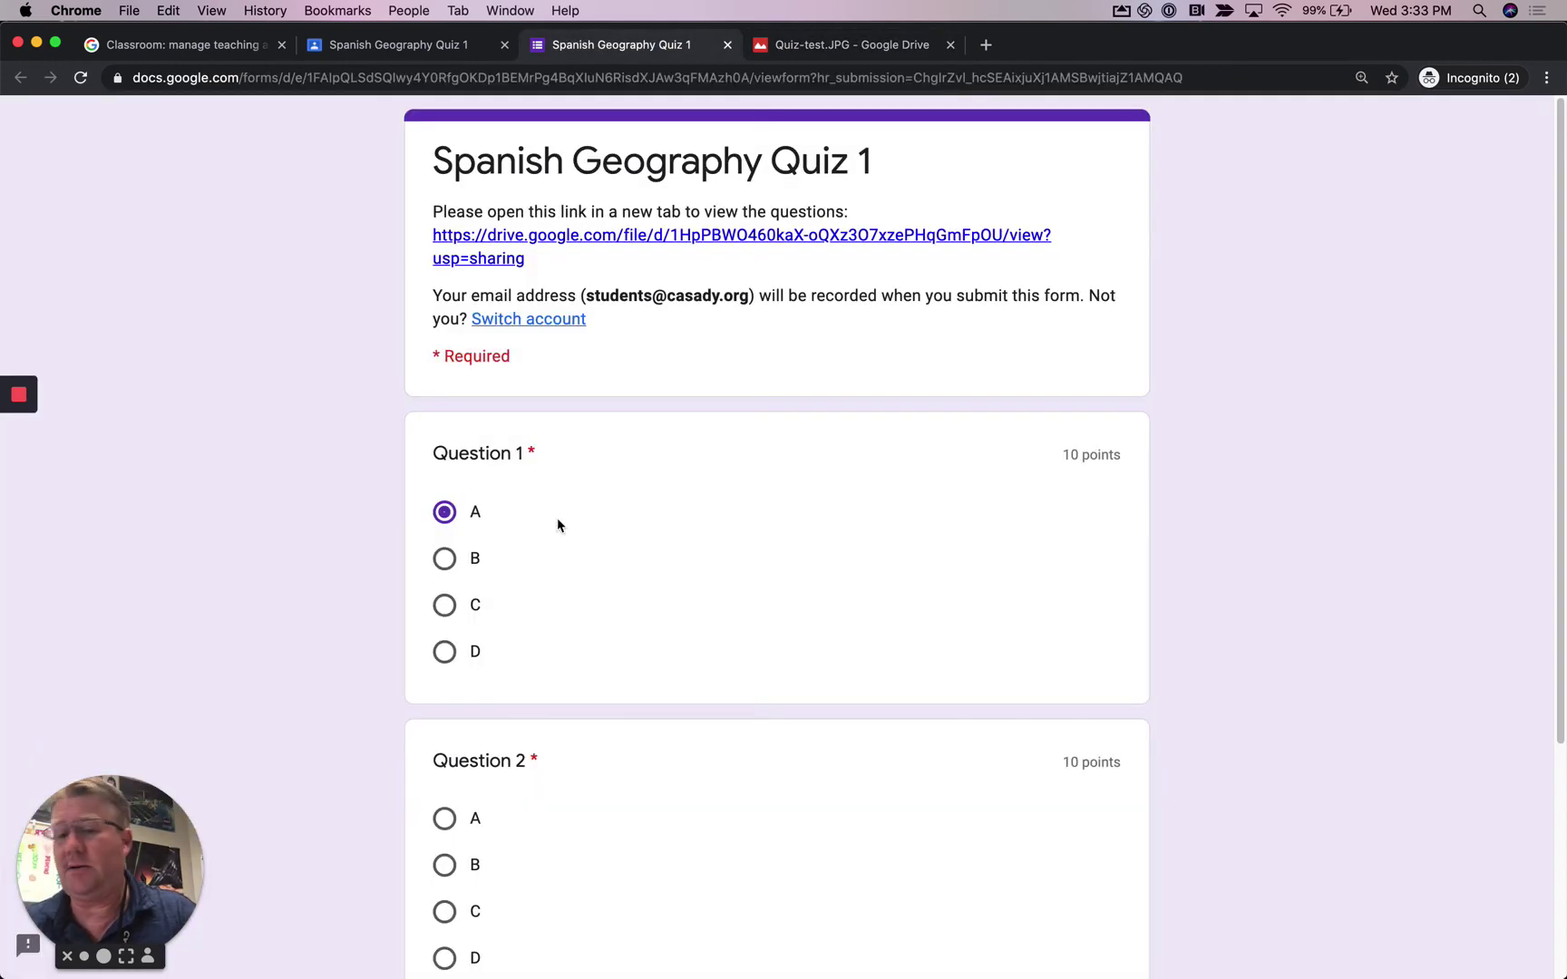
click(445, 820)
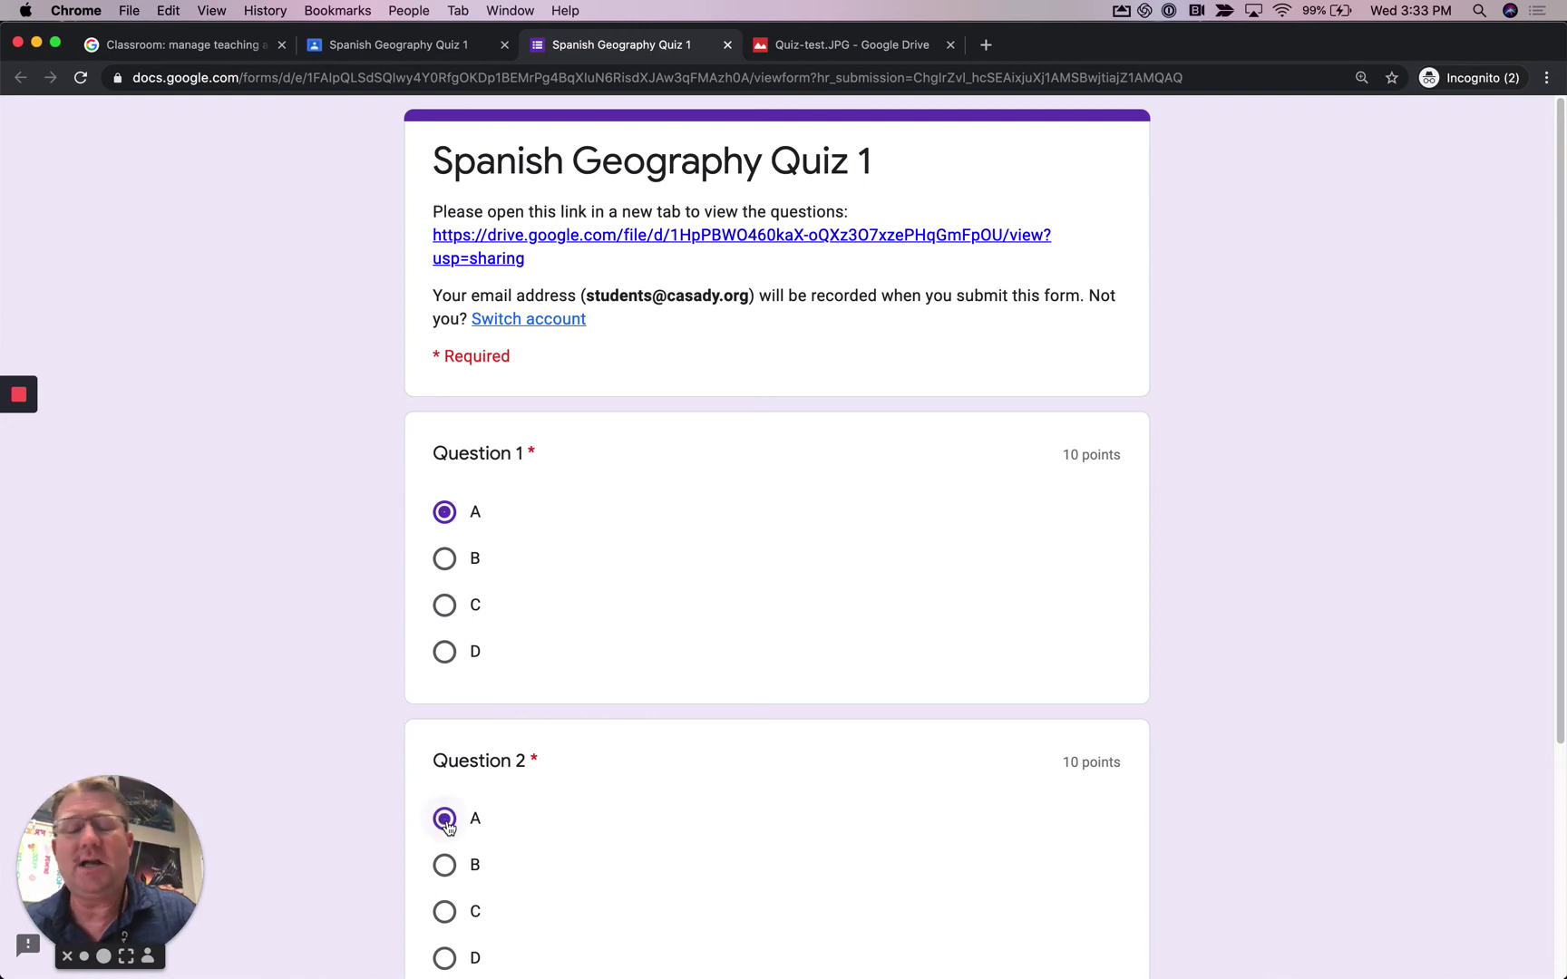
scroll(888, 731, down, 5)
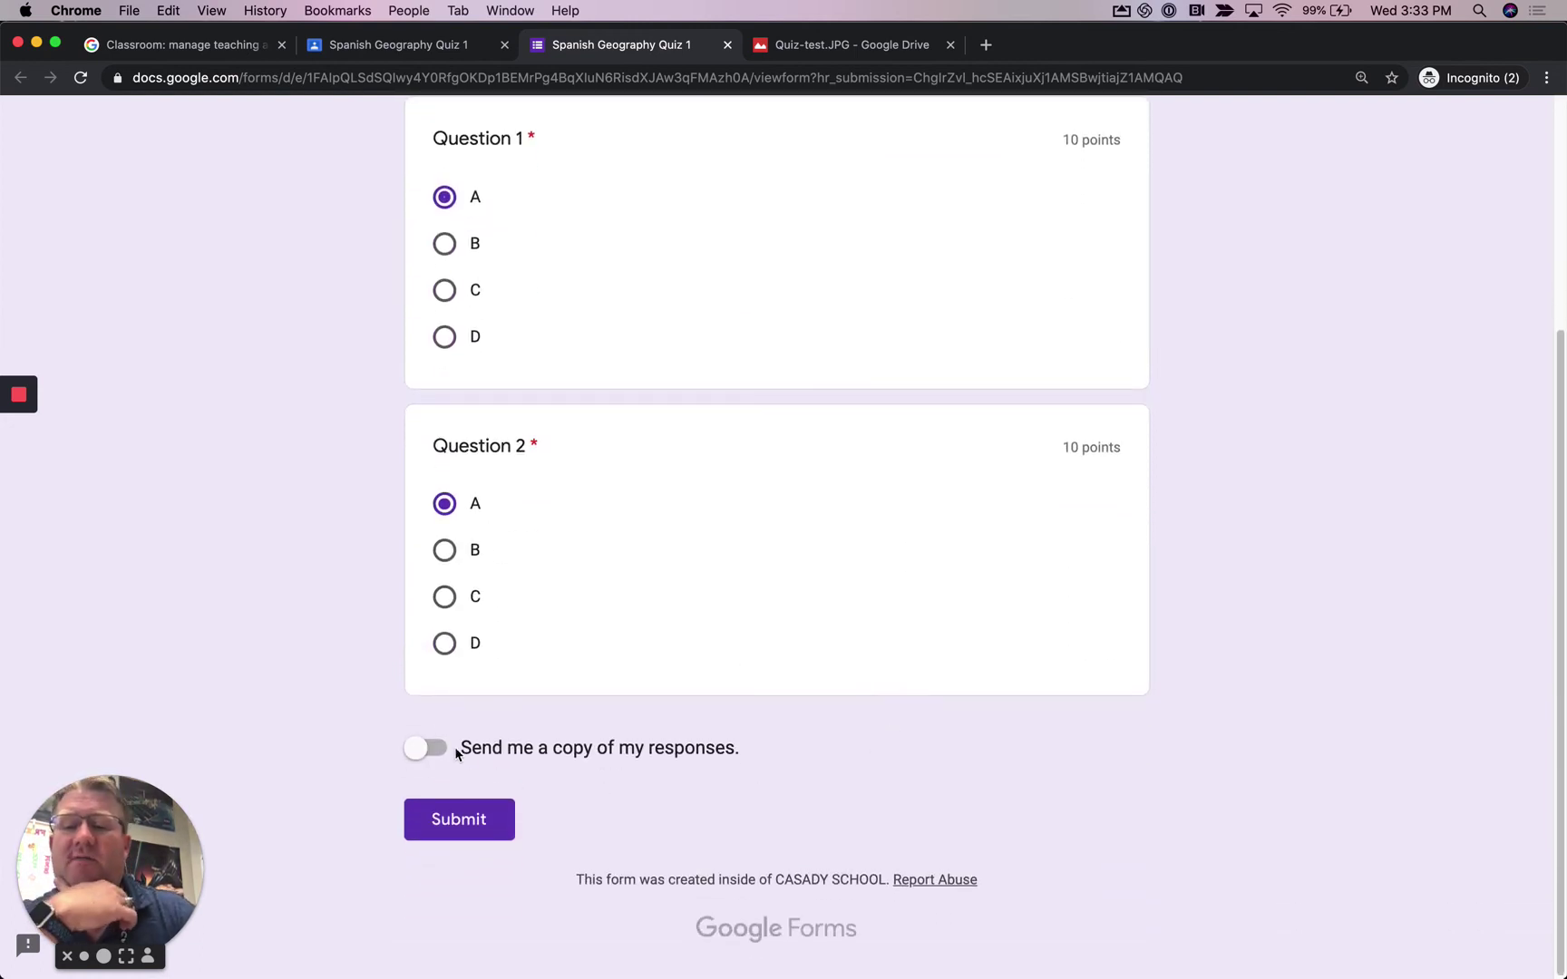
click(433, 748)
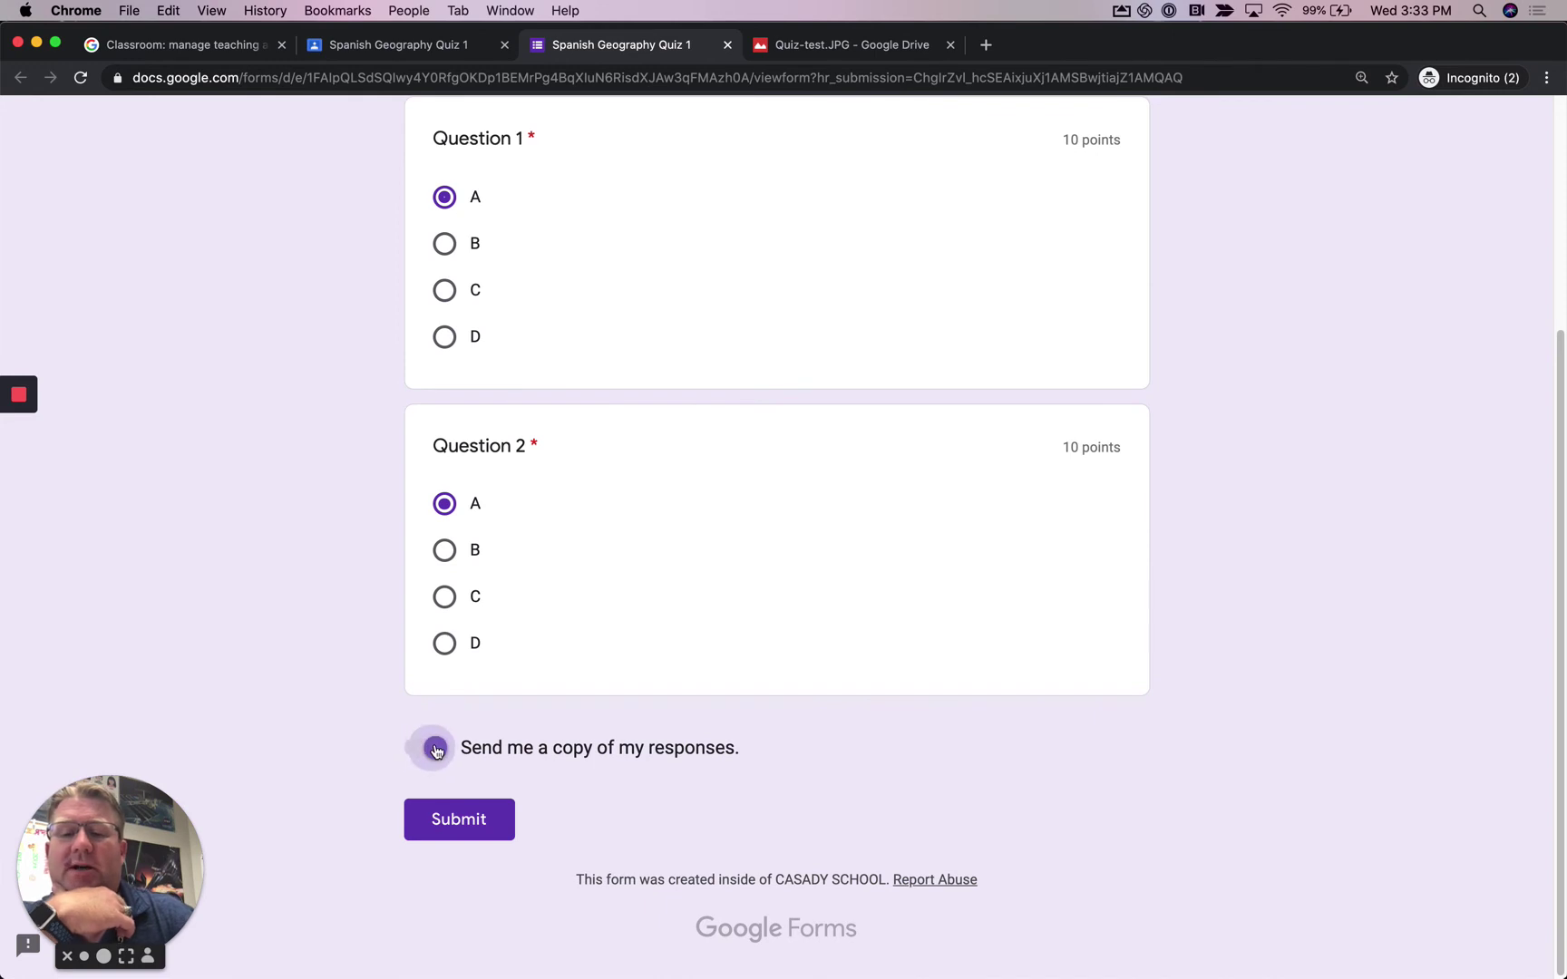
click(492, 818)
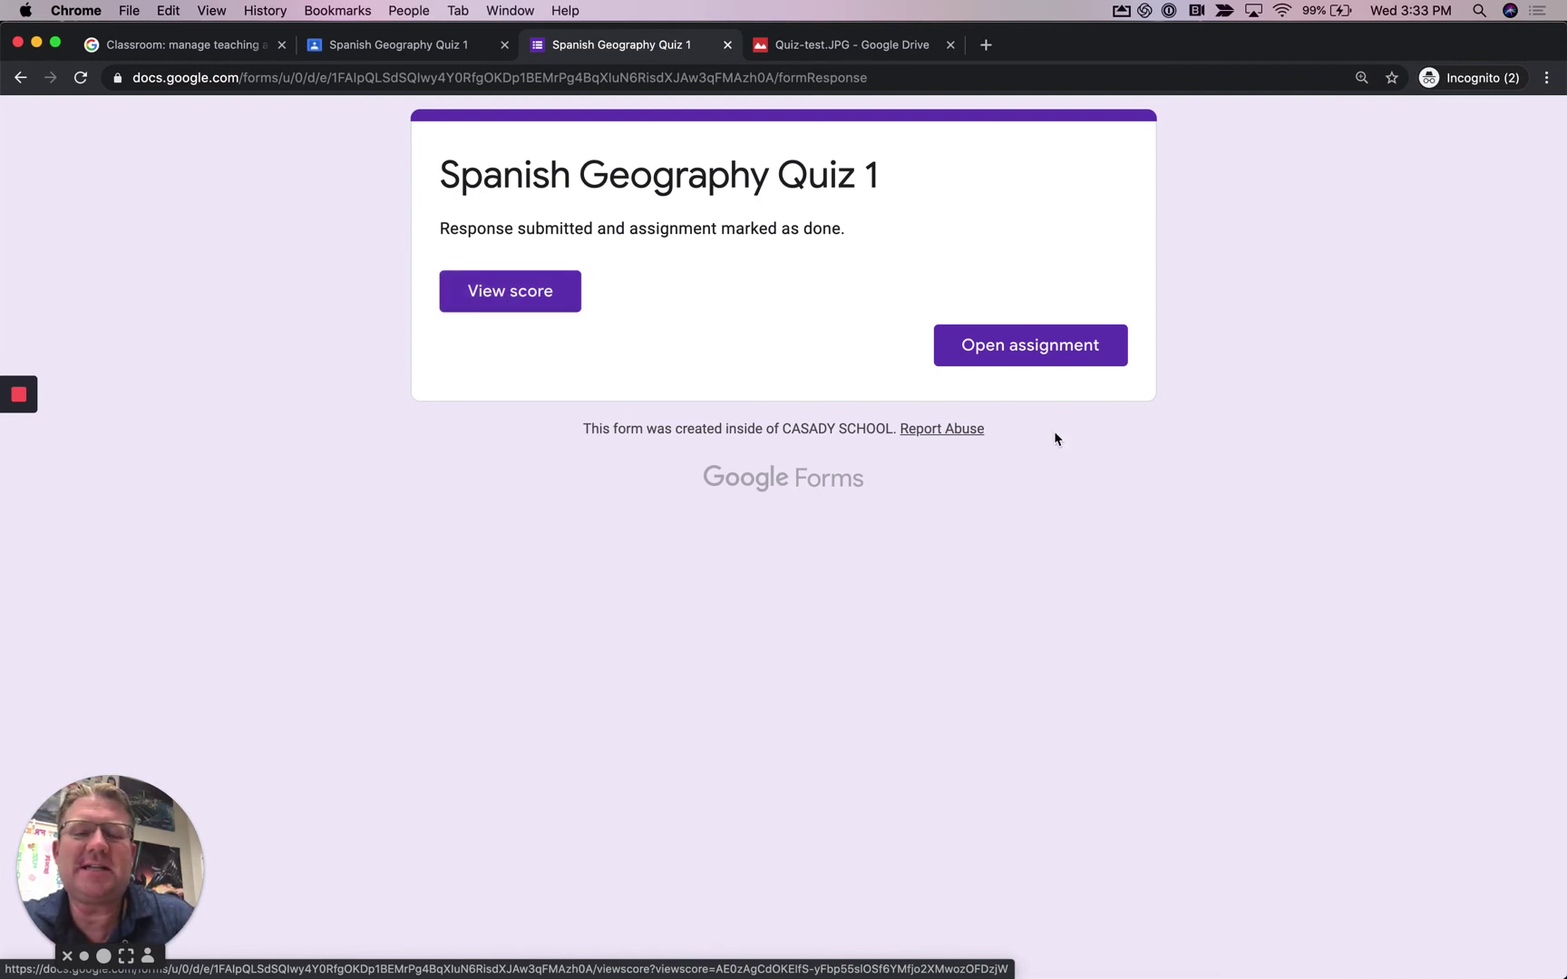
- Review the 10/20 score and graded answers, then open Spanish Geography Quiz 1 in Classroom
click(544, 305)
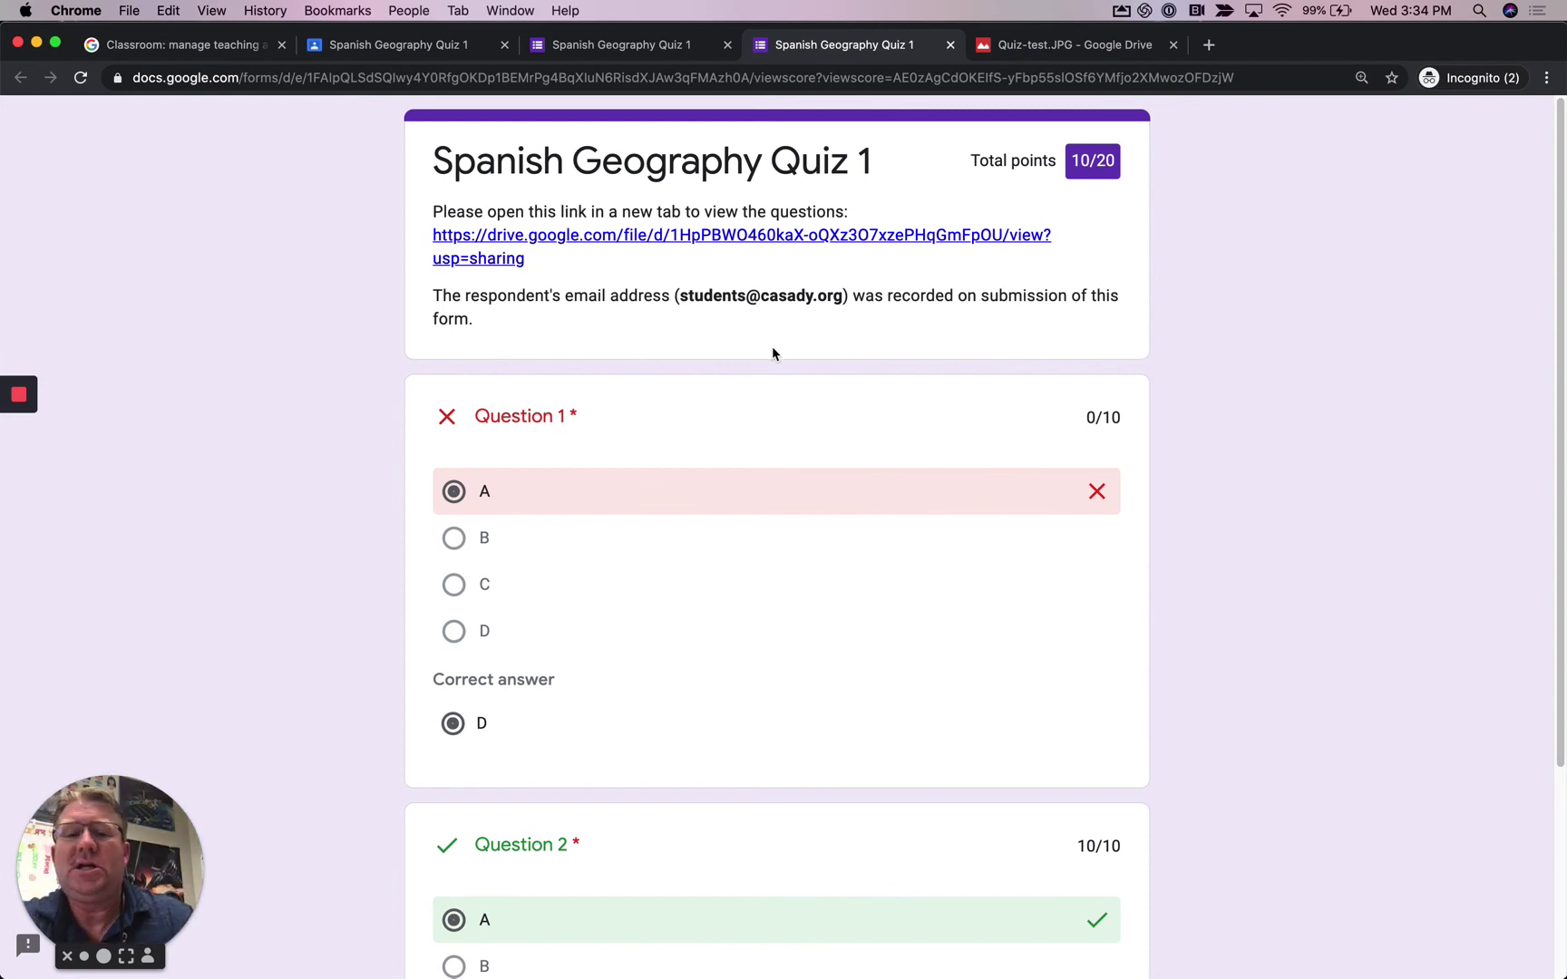
scroll(772, 353, down, 1)
scroll(710, 453, down, 1)
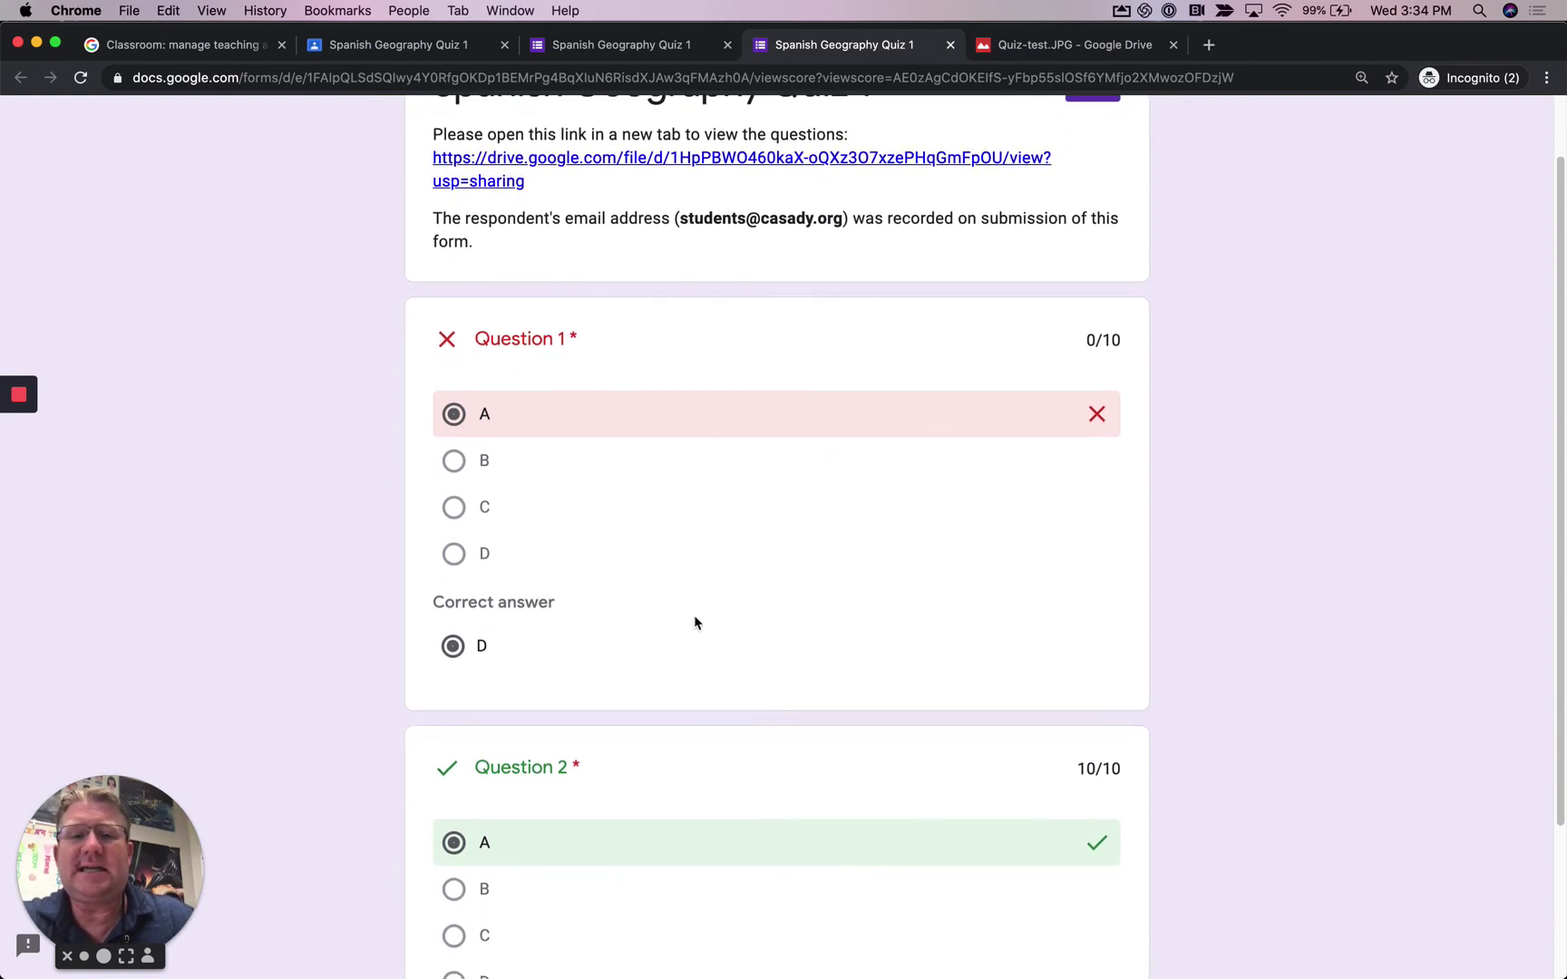
scroll(696, 622, up, 2)
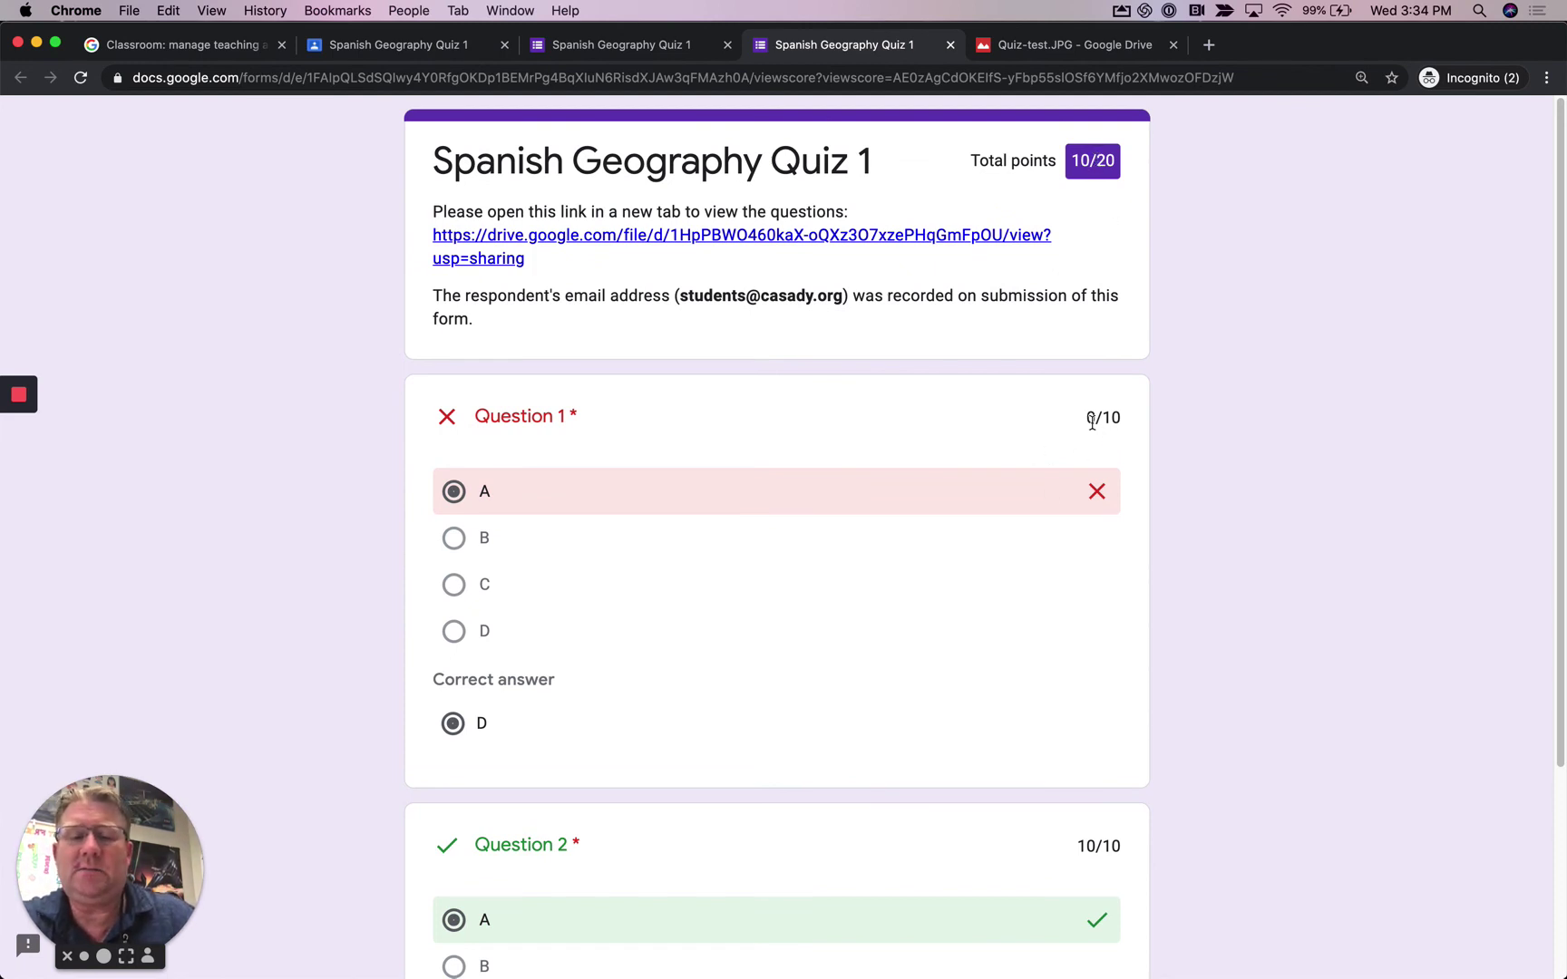
scroll(968, 552, down, 3)
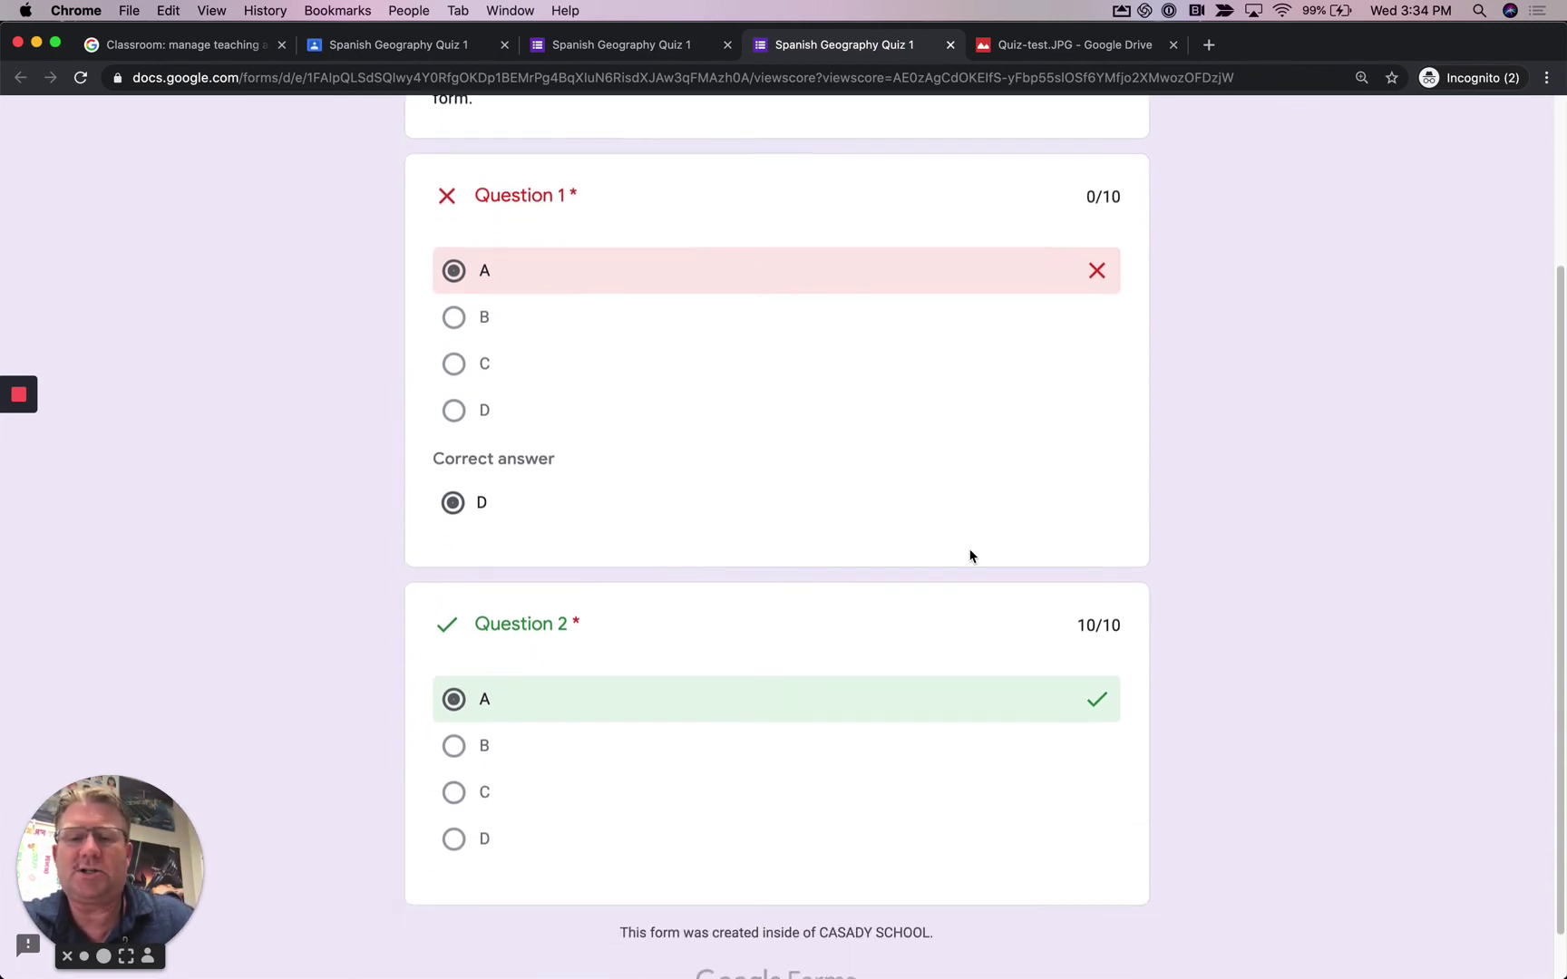
scroll(1021, 676, up, 3)
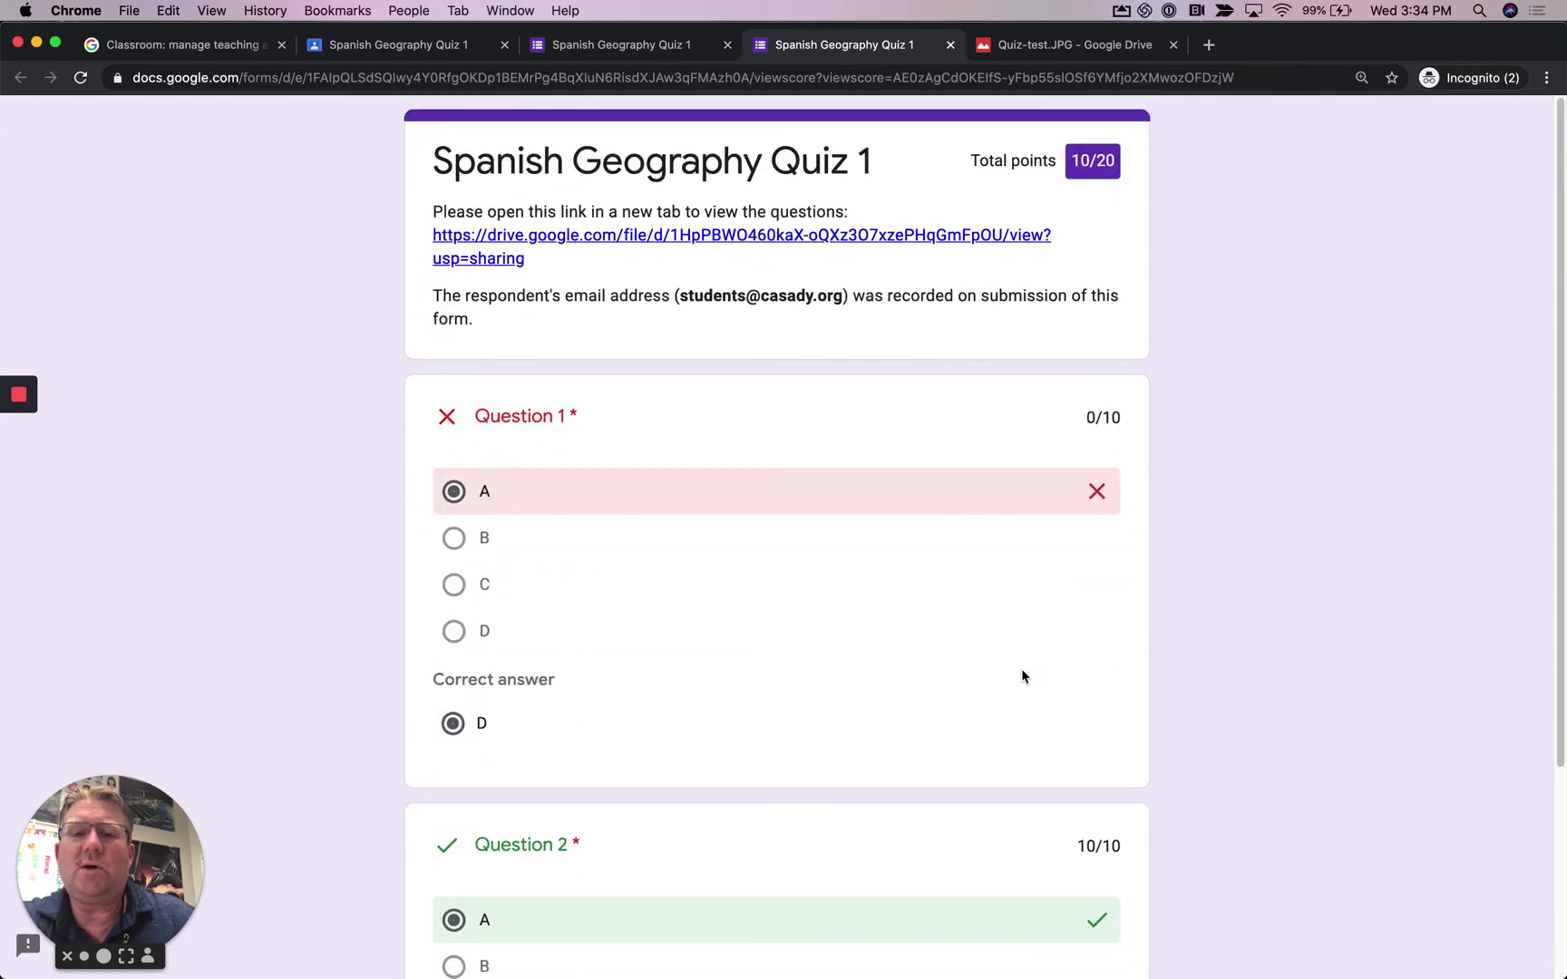
click(684, 58)
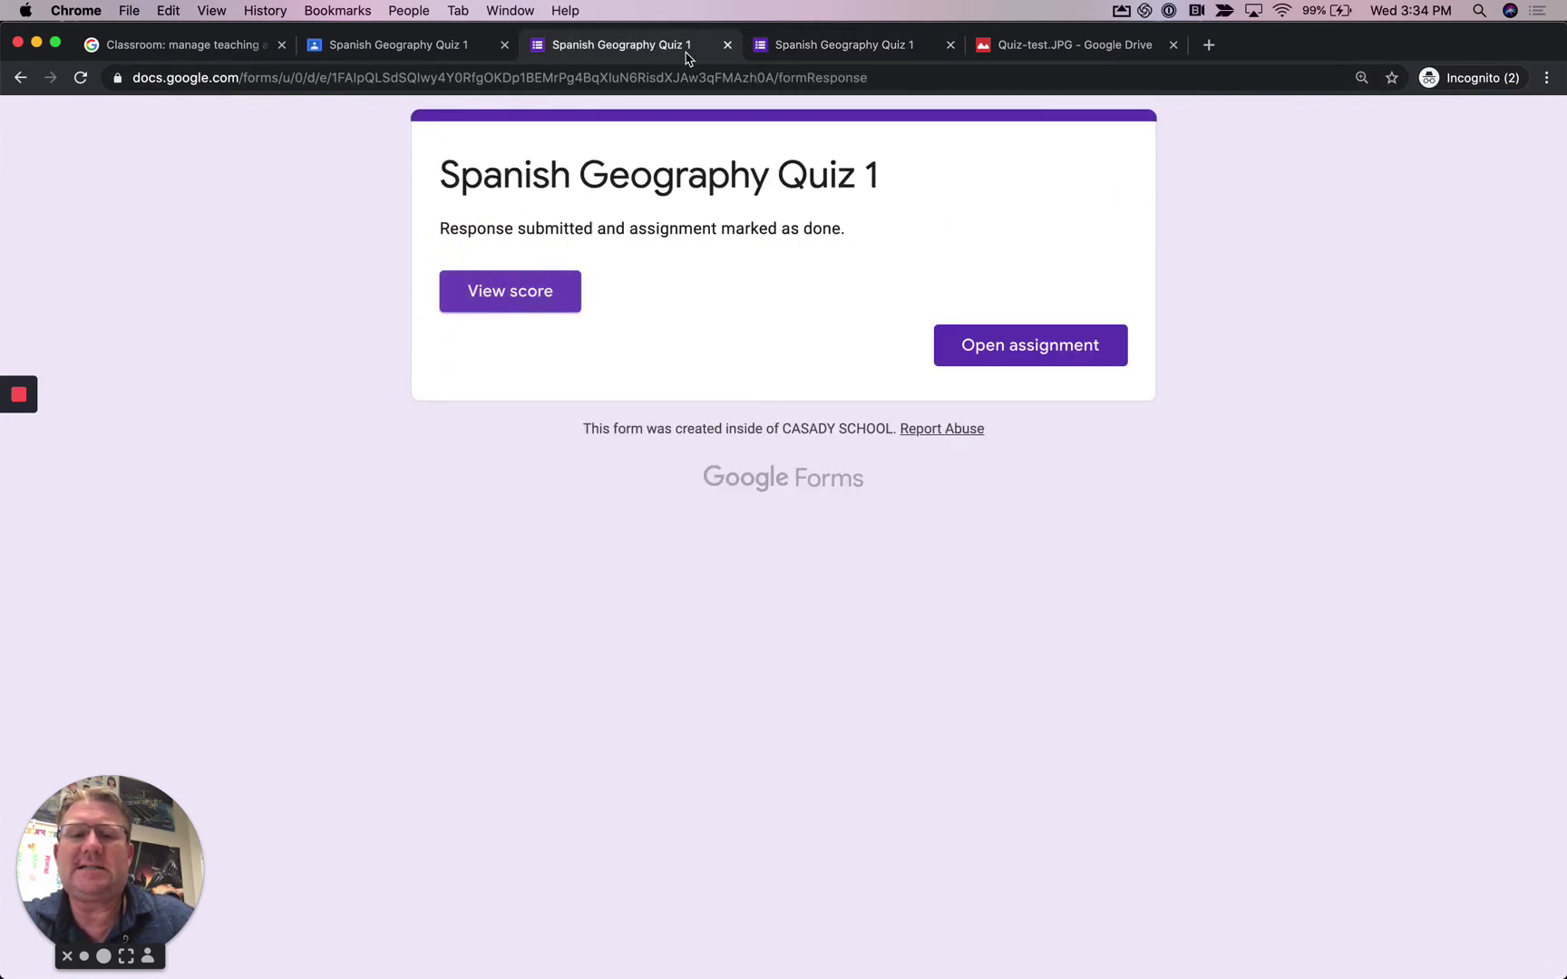
click(967, 346)
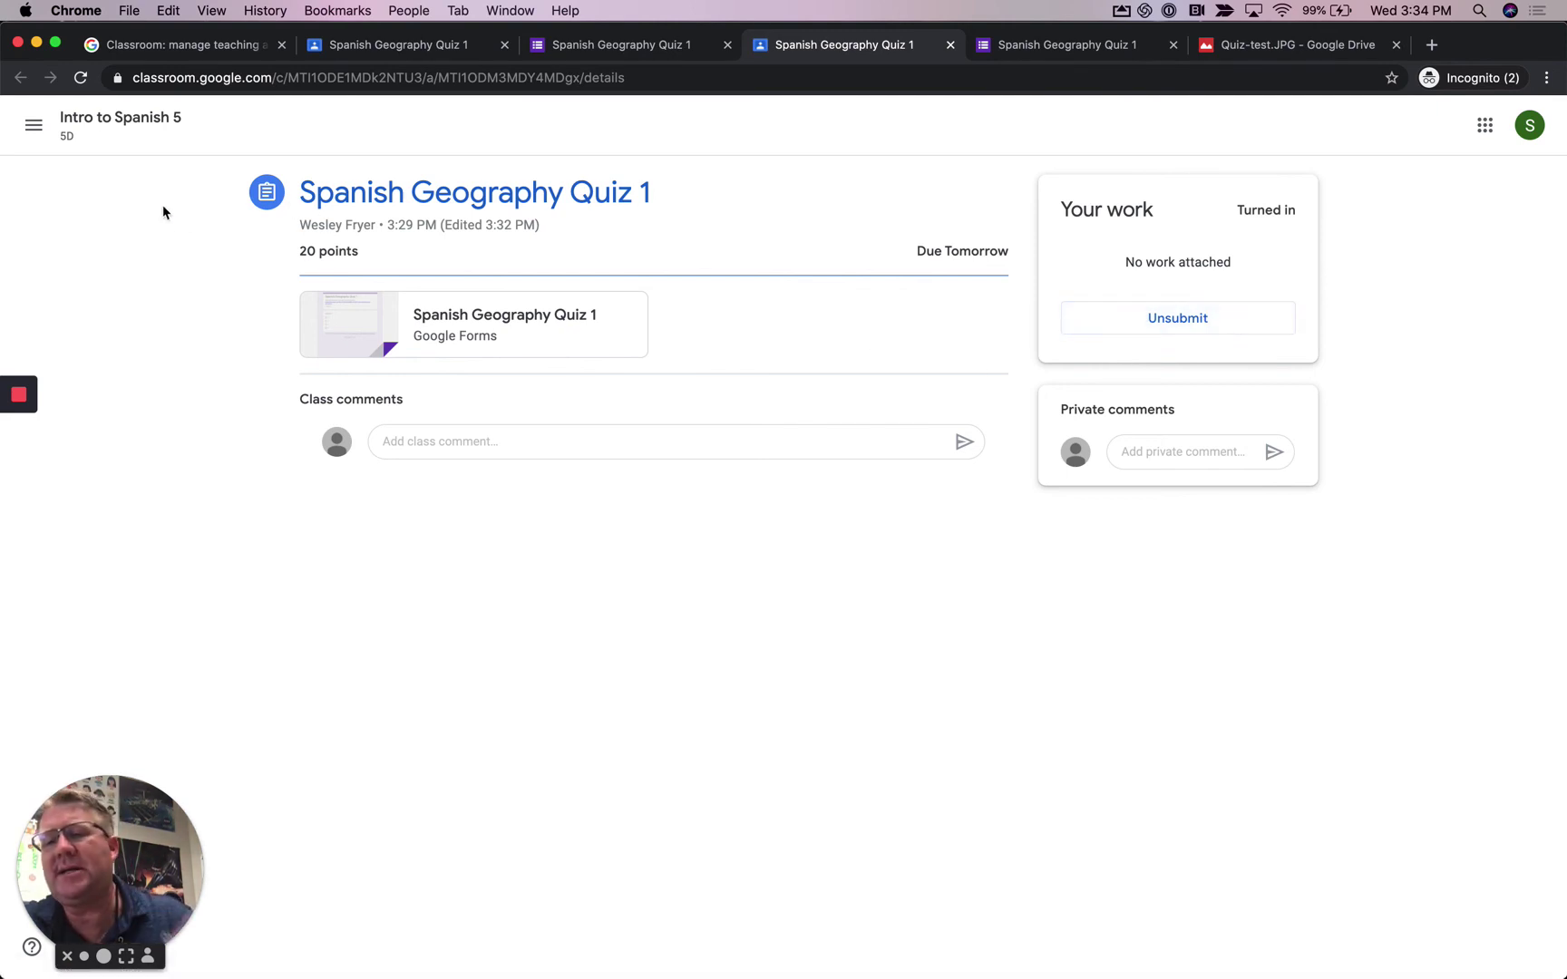
- Switch to the teacher's Intro to Spanish 5 class and open the quiz's turned-in submissions
click(37, 44)
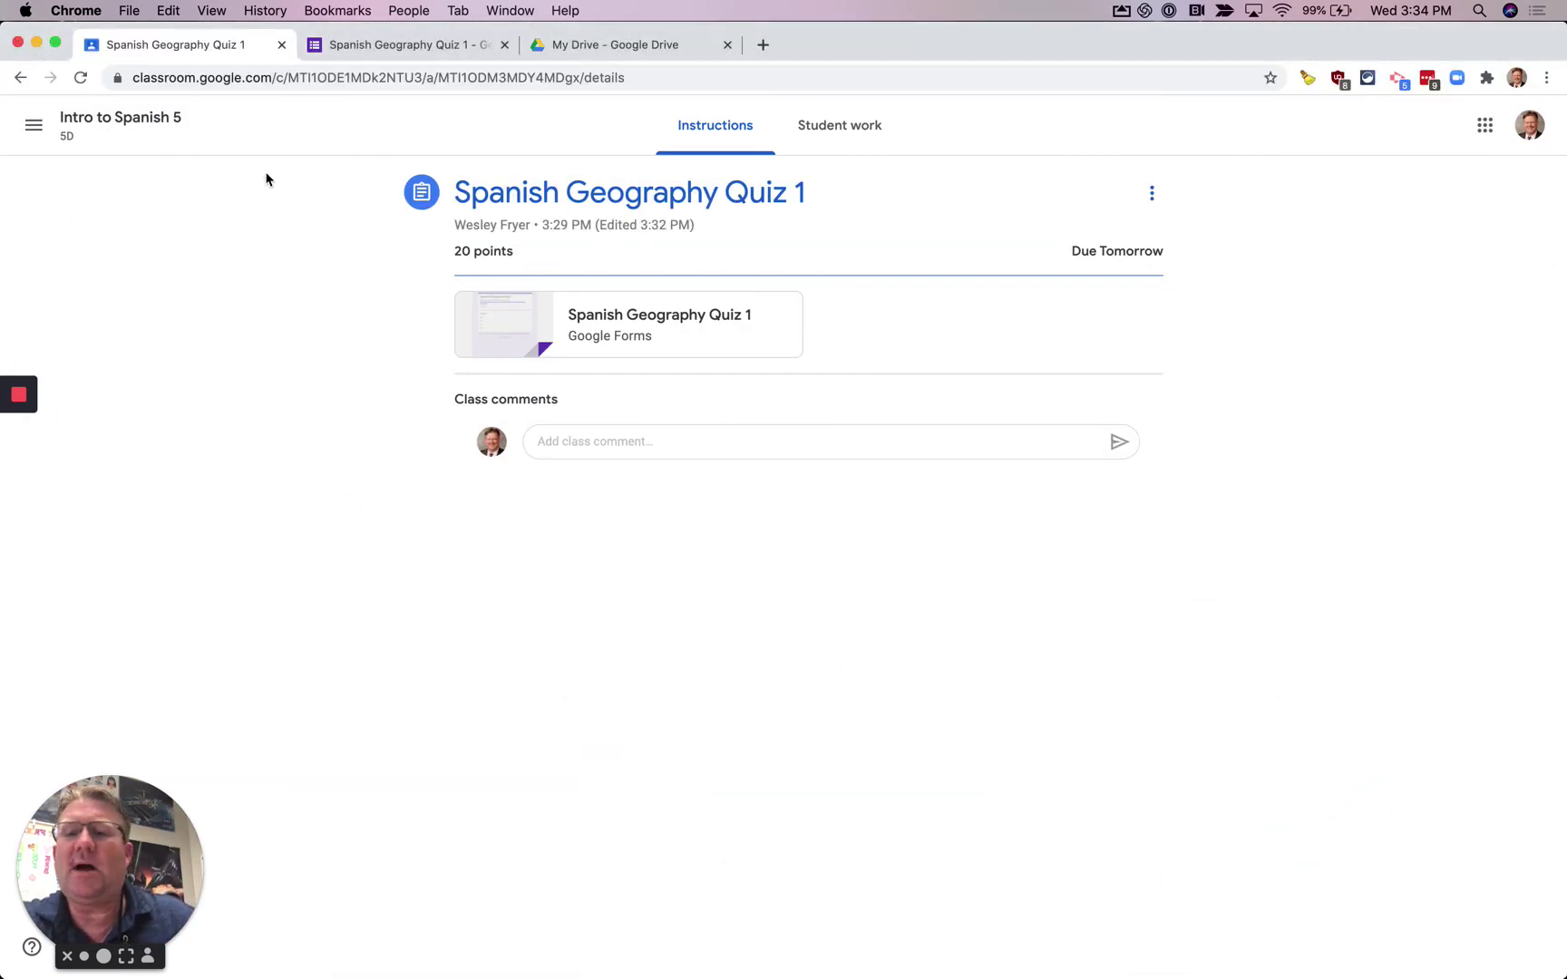
click(92, 121)
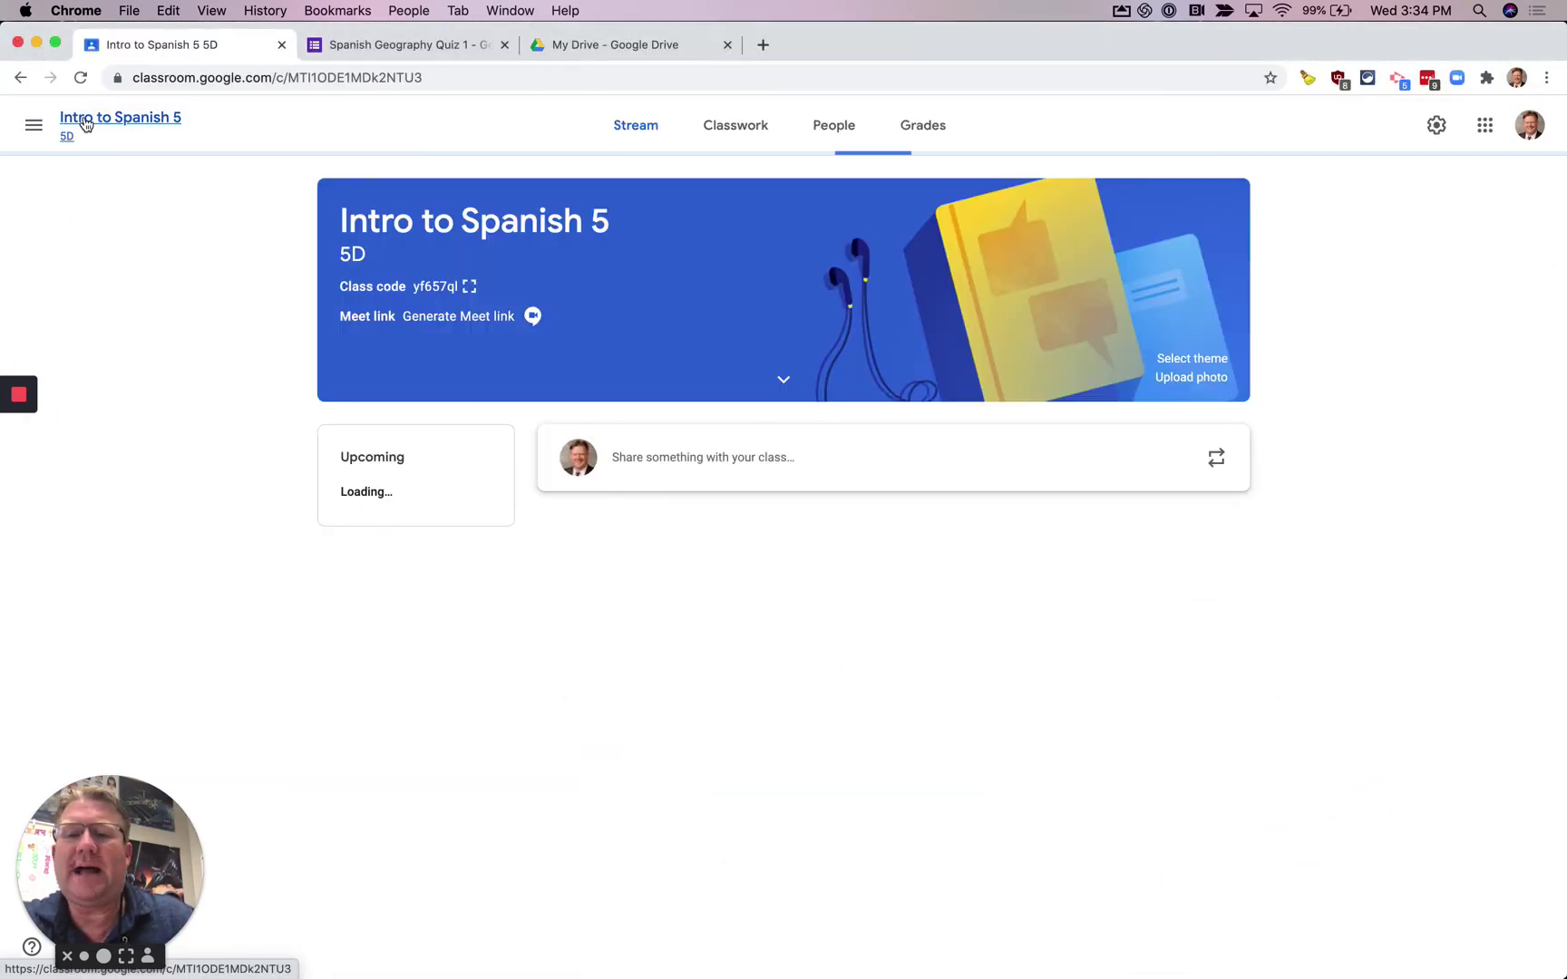
click(716, 144)
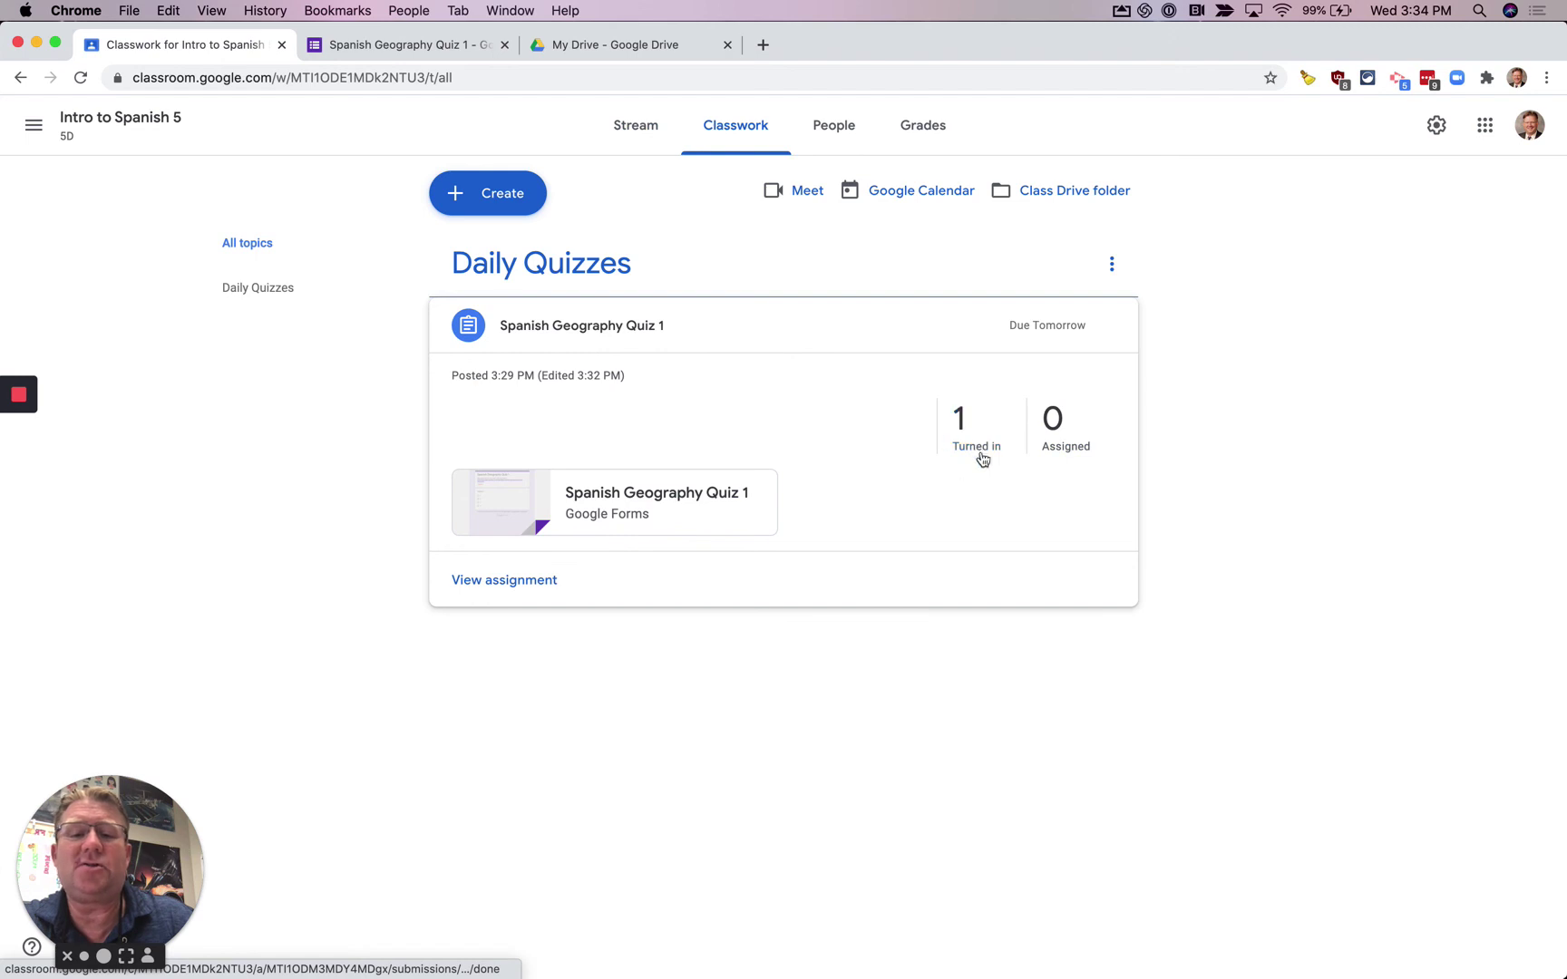
click(973, 442)
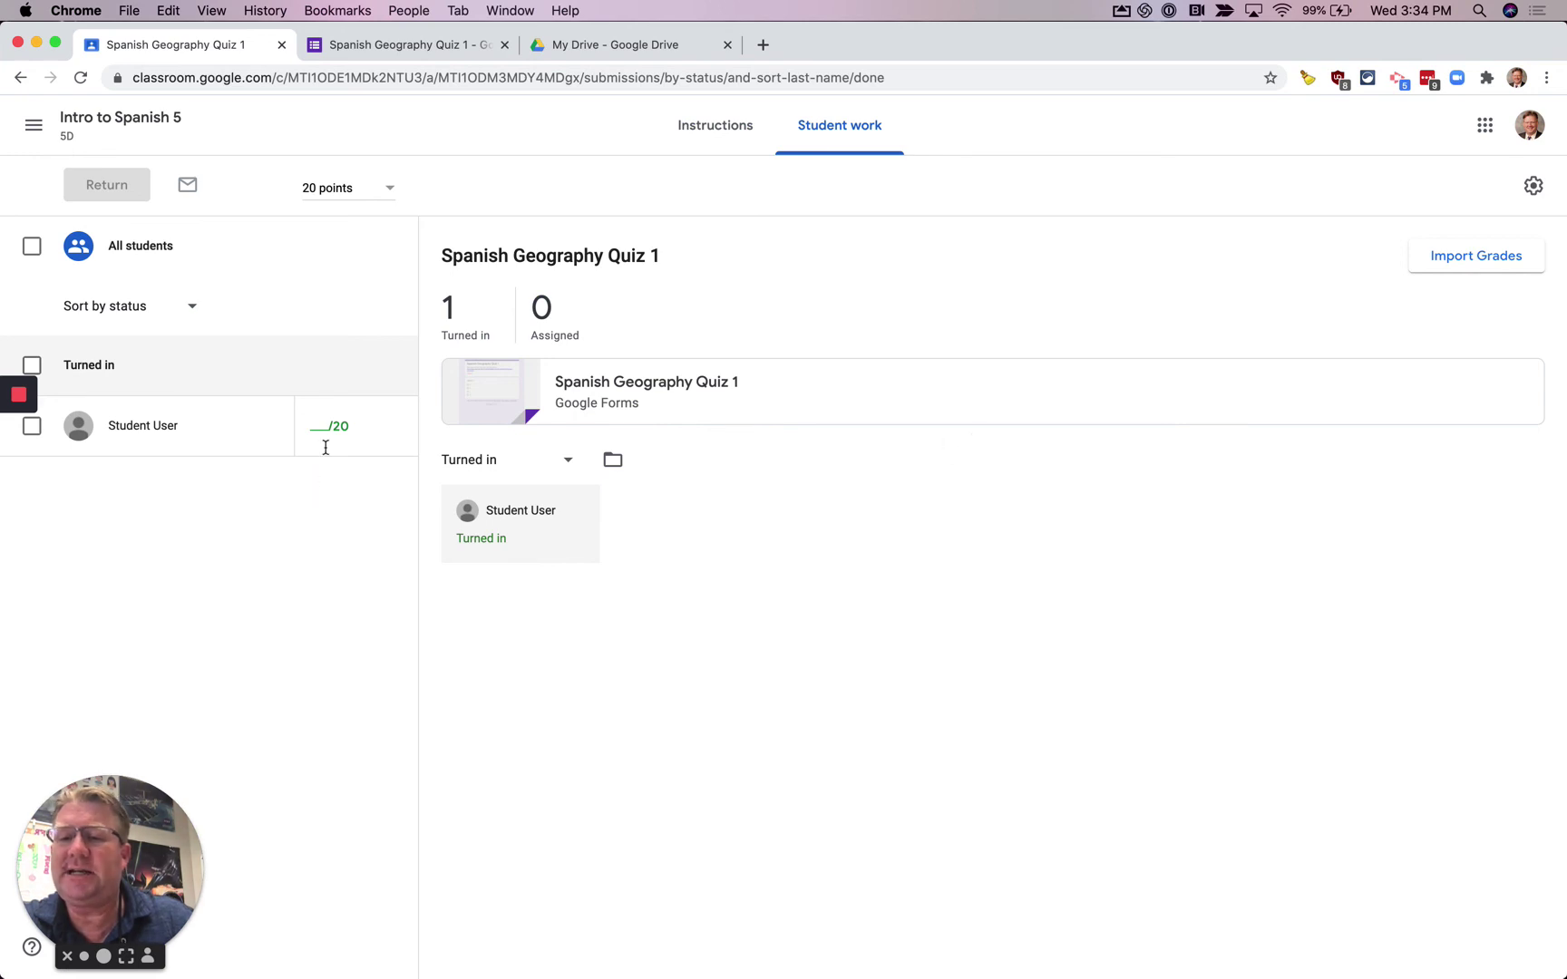
- Inspect the student's submission options and the attached quiz form, then return to Student work
mouse_move(319, 430)
click(396, 428)
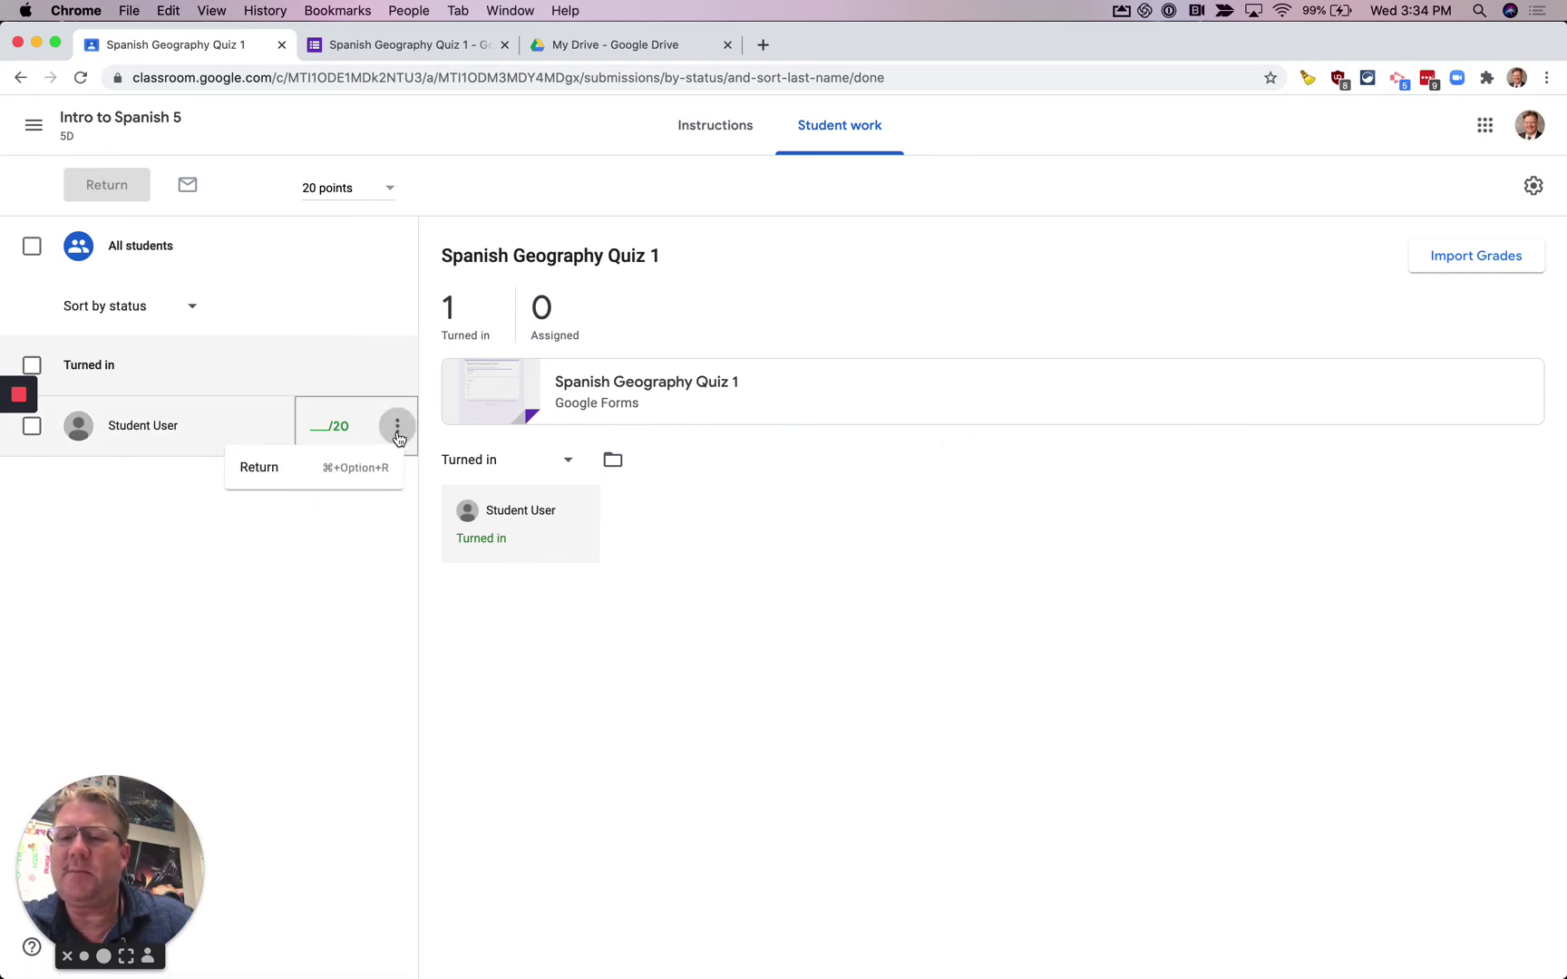
click(754, 498)
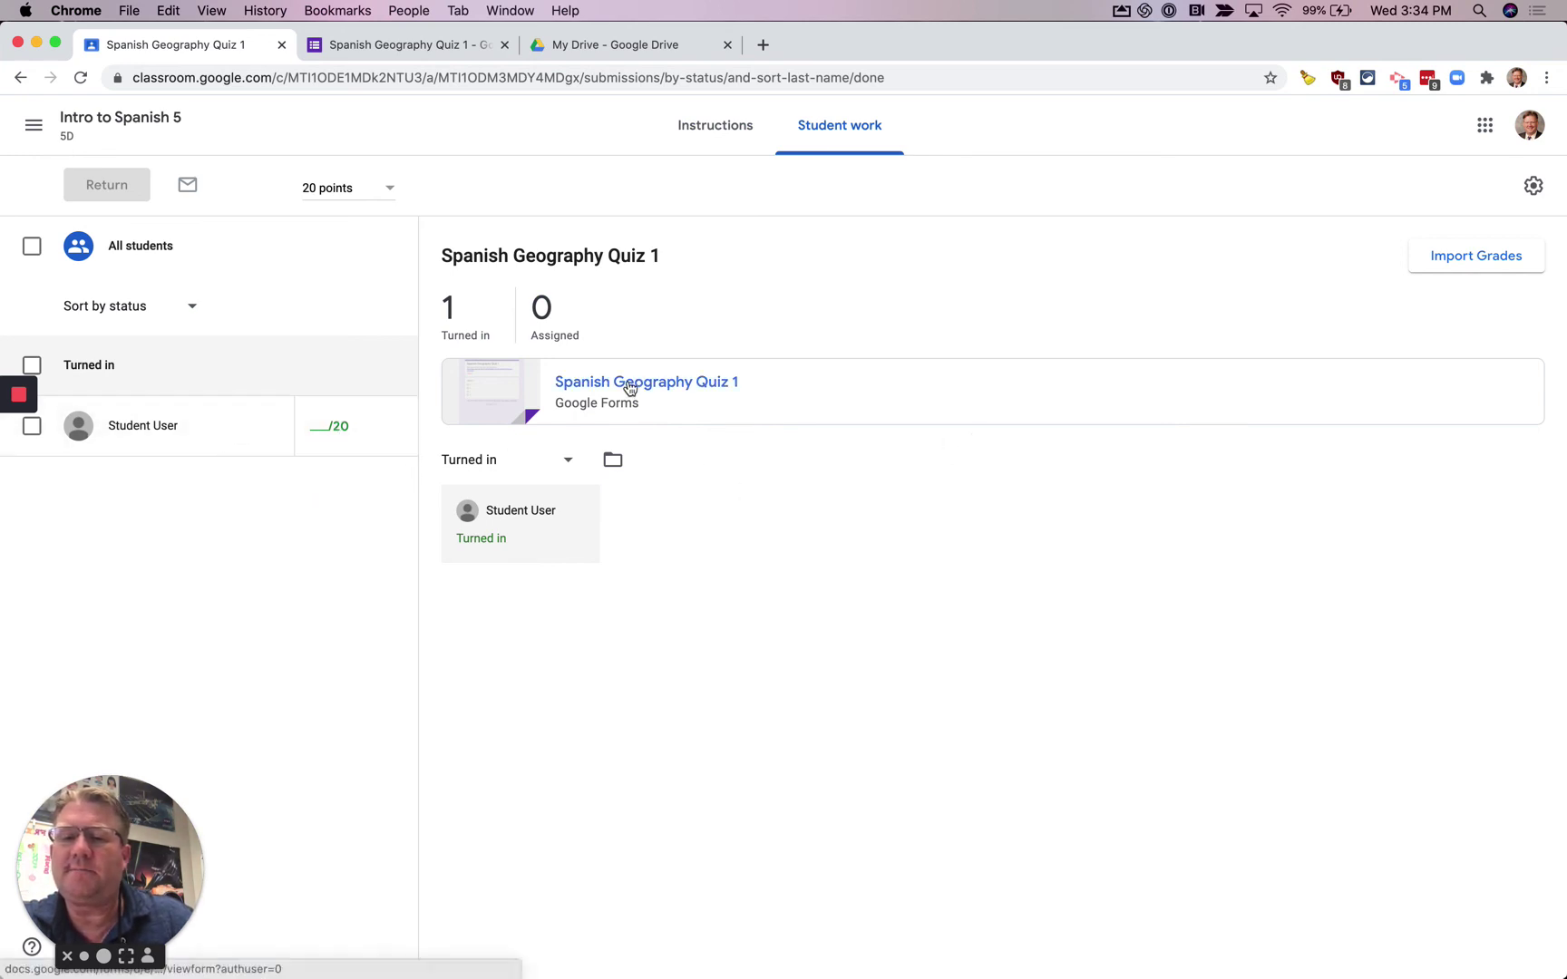
click(629, 380)
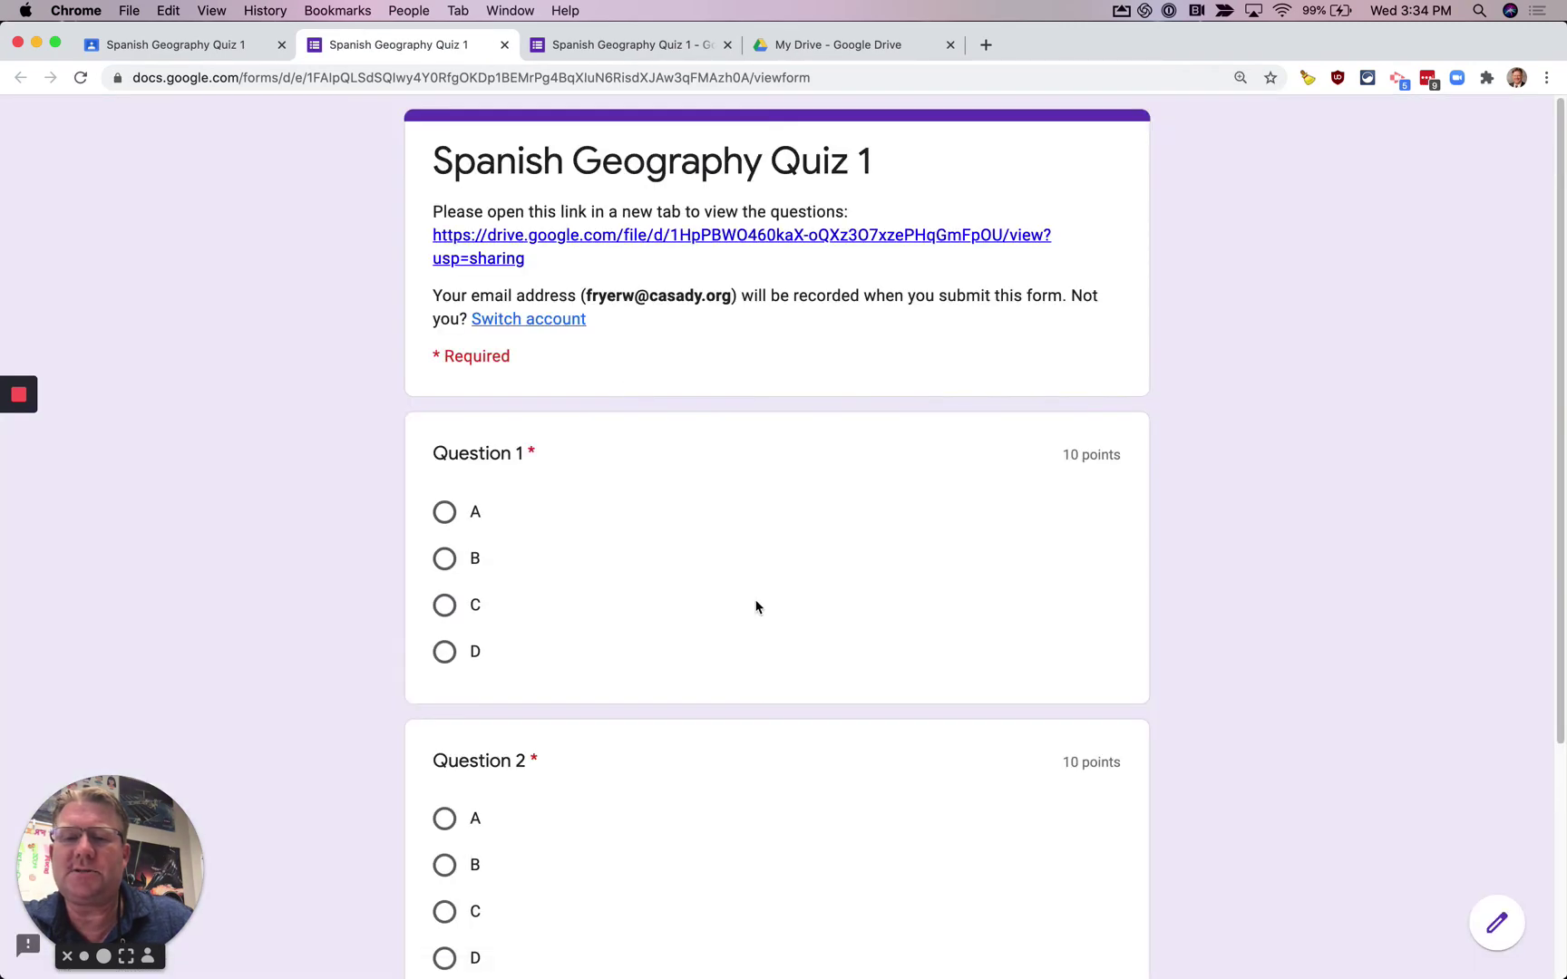
scroll(756, 603, down, 5)
scroll(756, 607, up, 5)
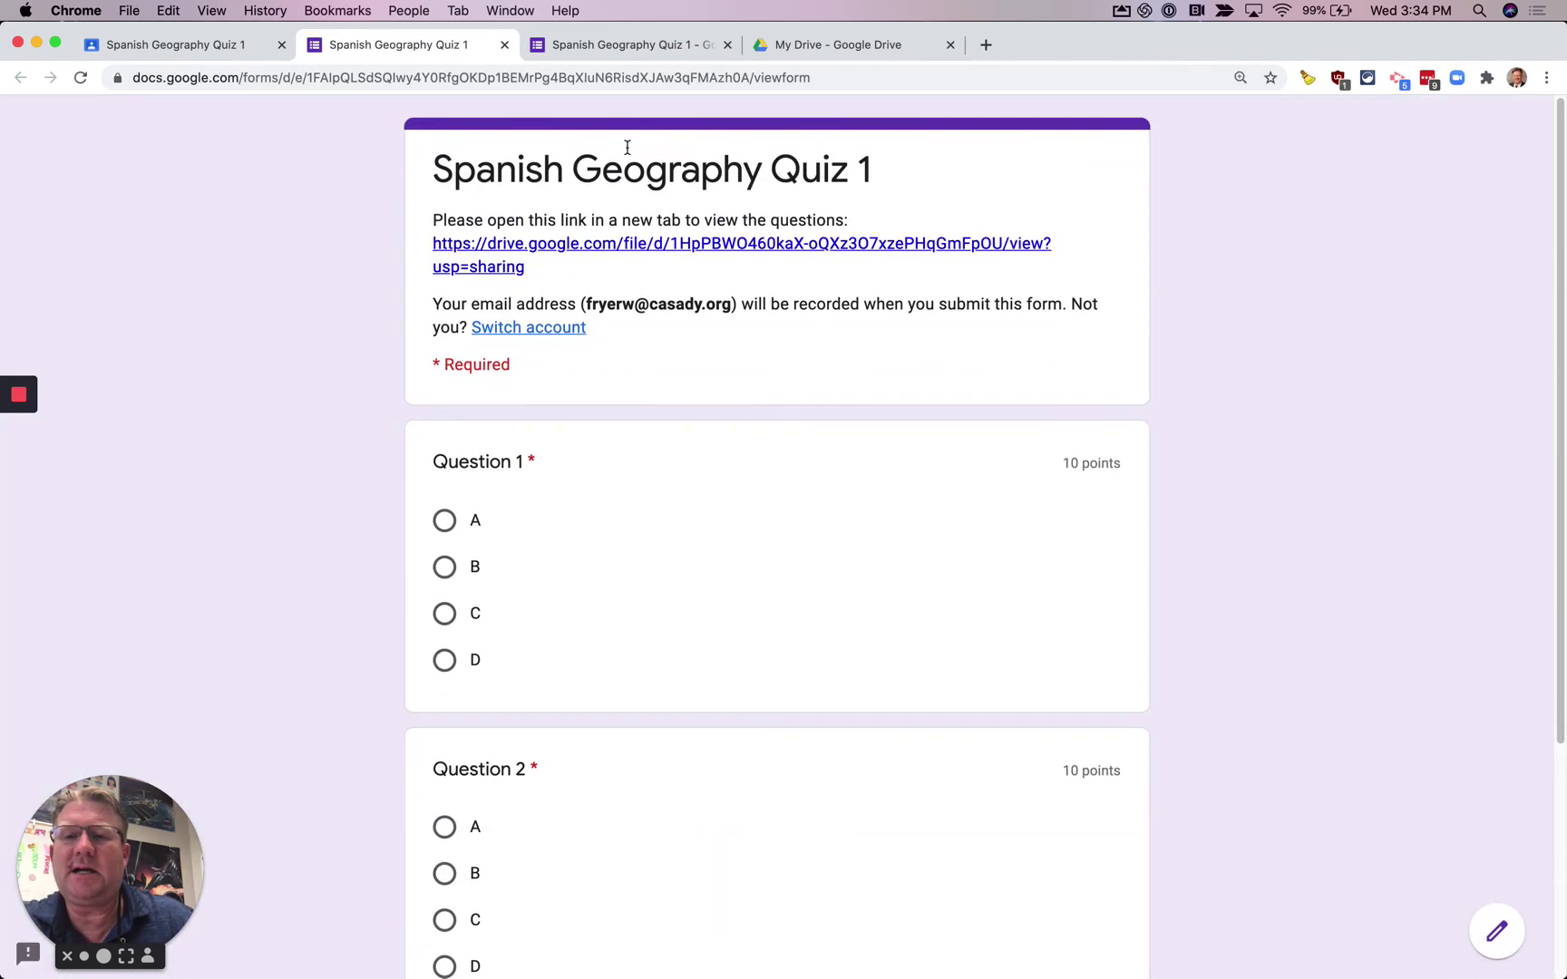
click(232, 43)
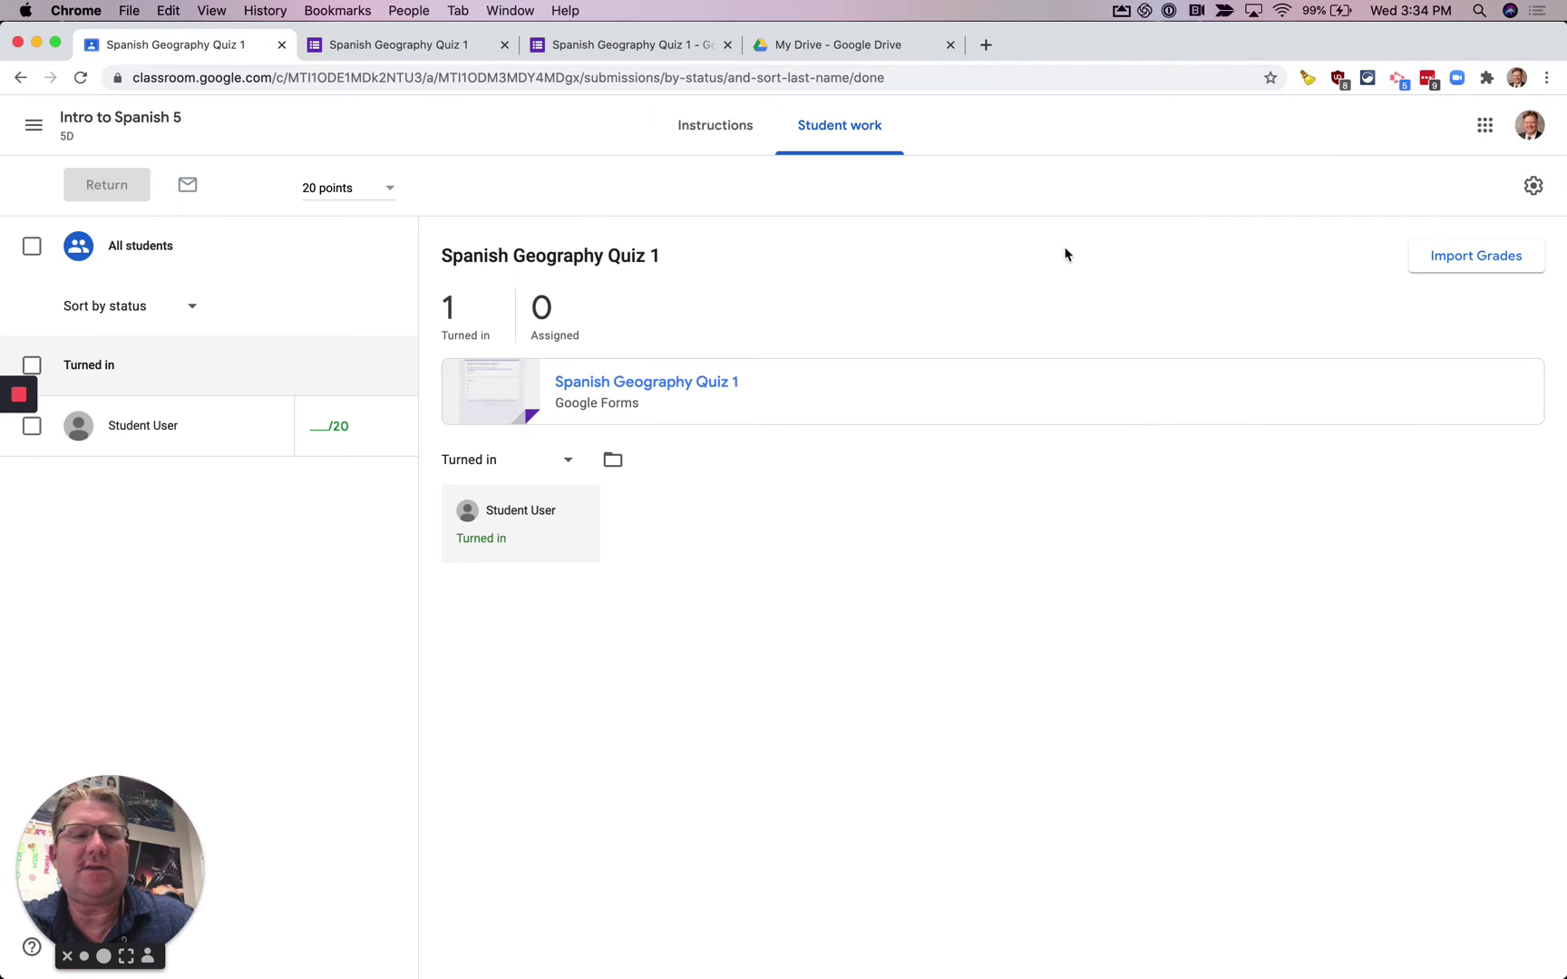
- Import the quiz grades, giving the student a draft 10/20, then view the assignment Instructions
click(1468, 260)
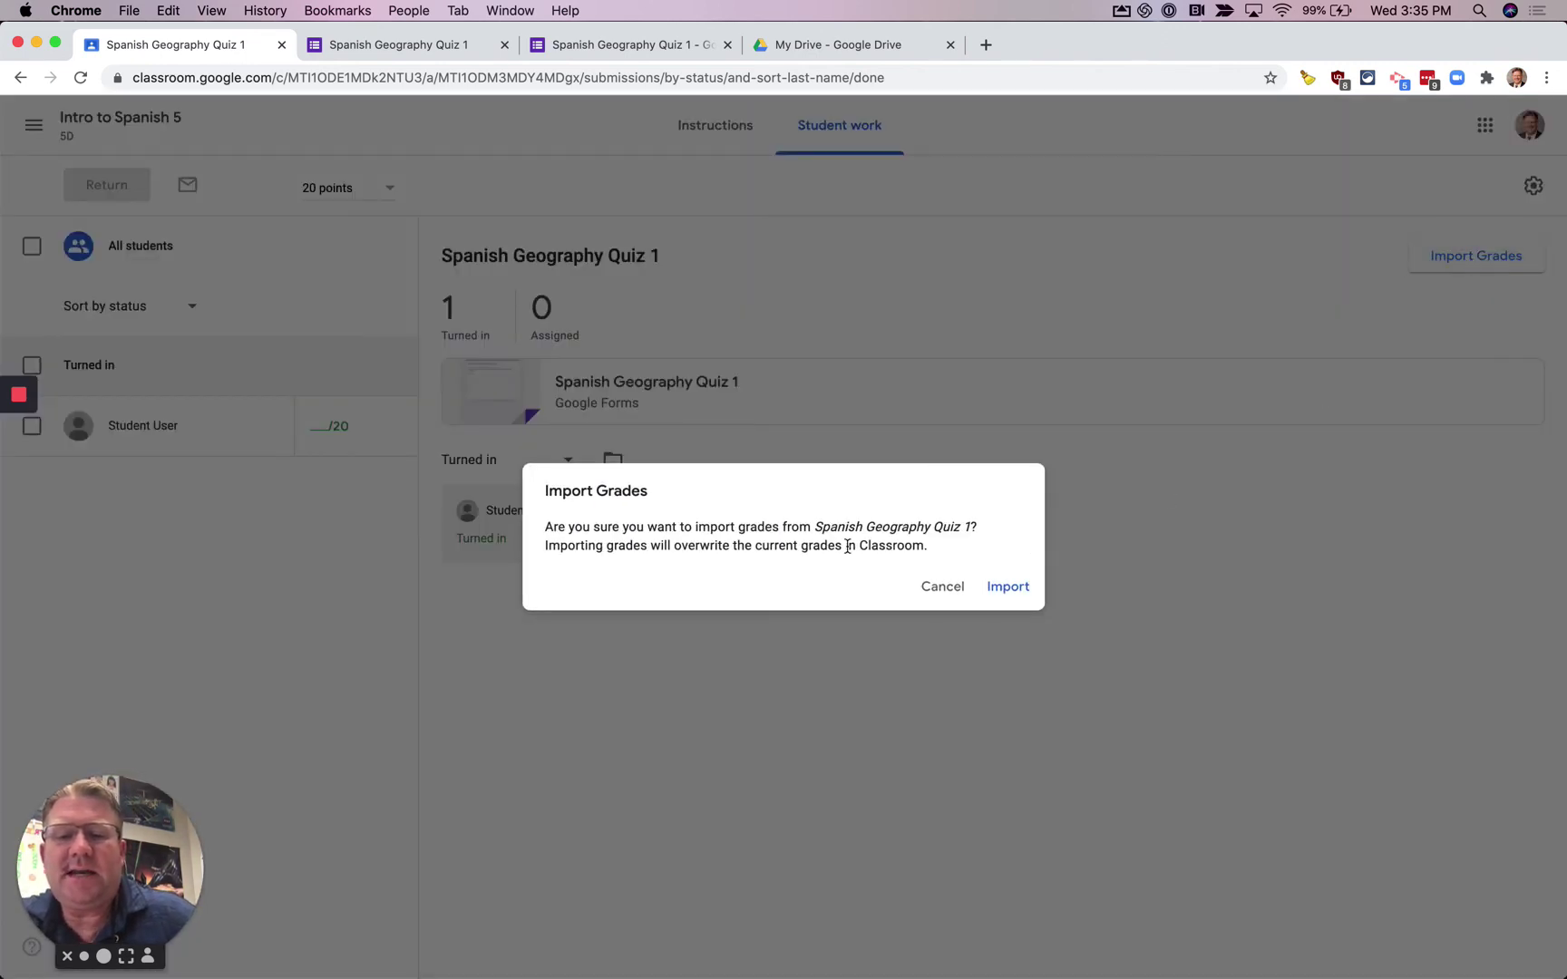
click(1001, 588)
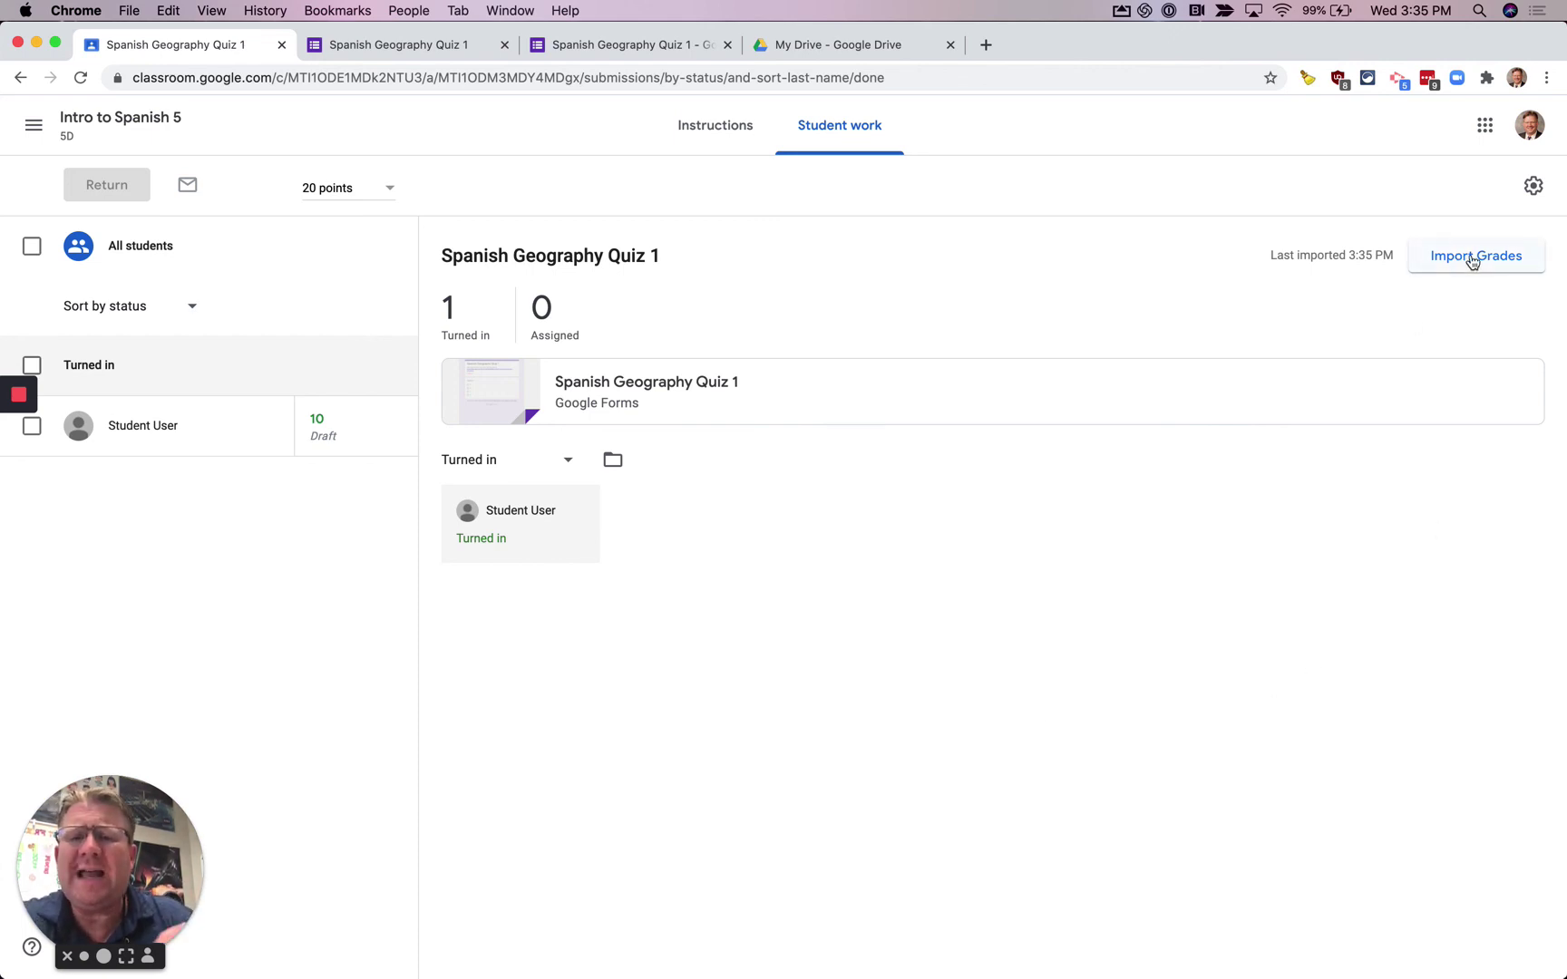
click(729, 142)
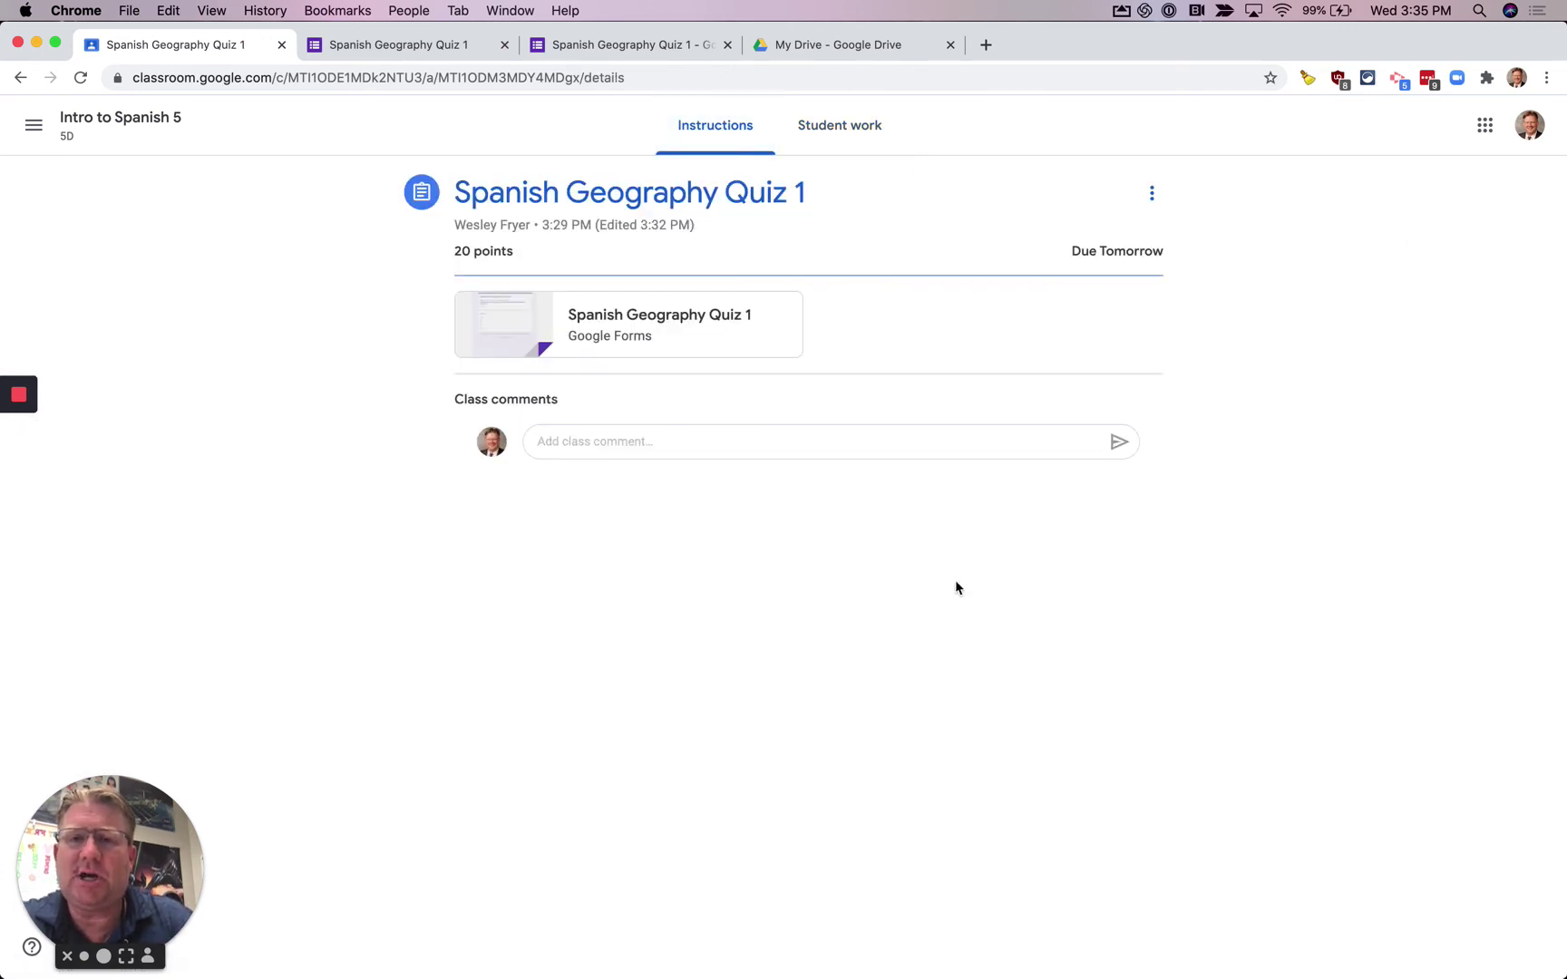
- Bring the 'HowTo Video and webinar Thumbnails' Google Slides window to the front
click(35, 47)
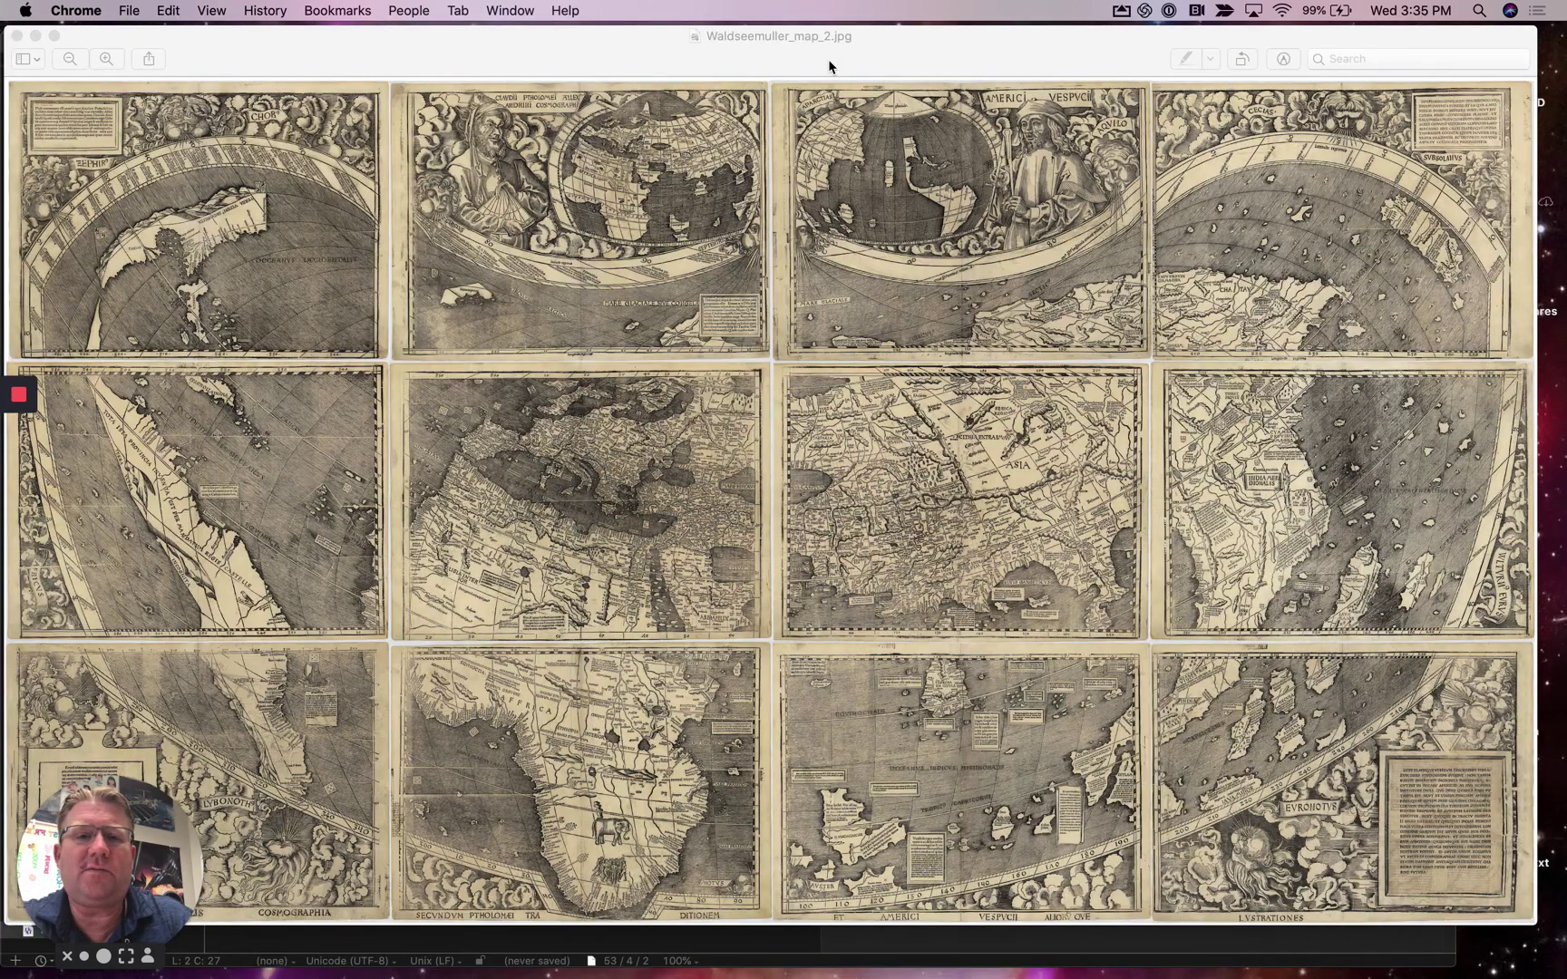
click(512, 9)
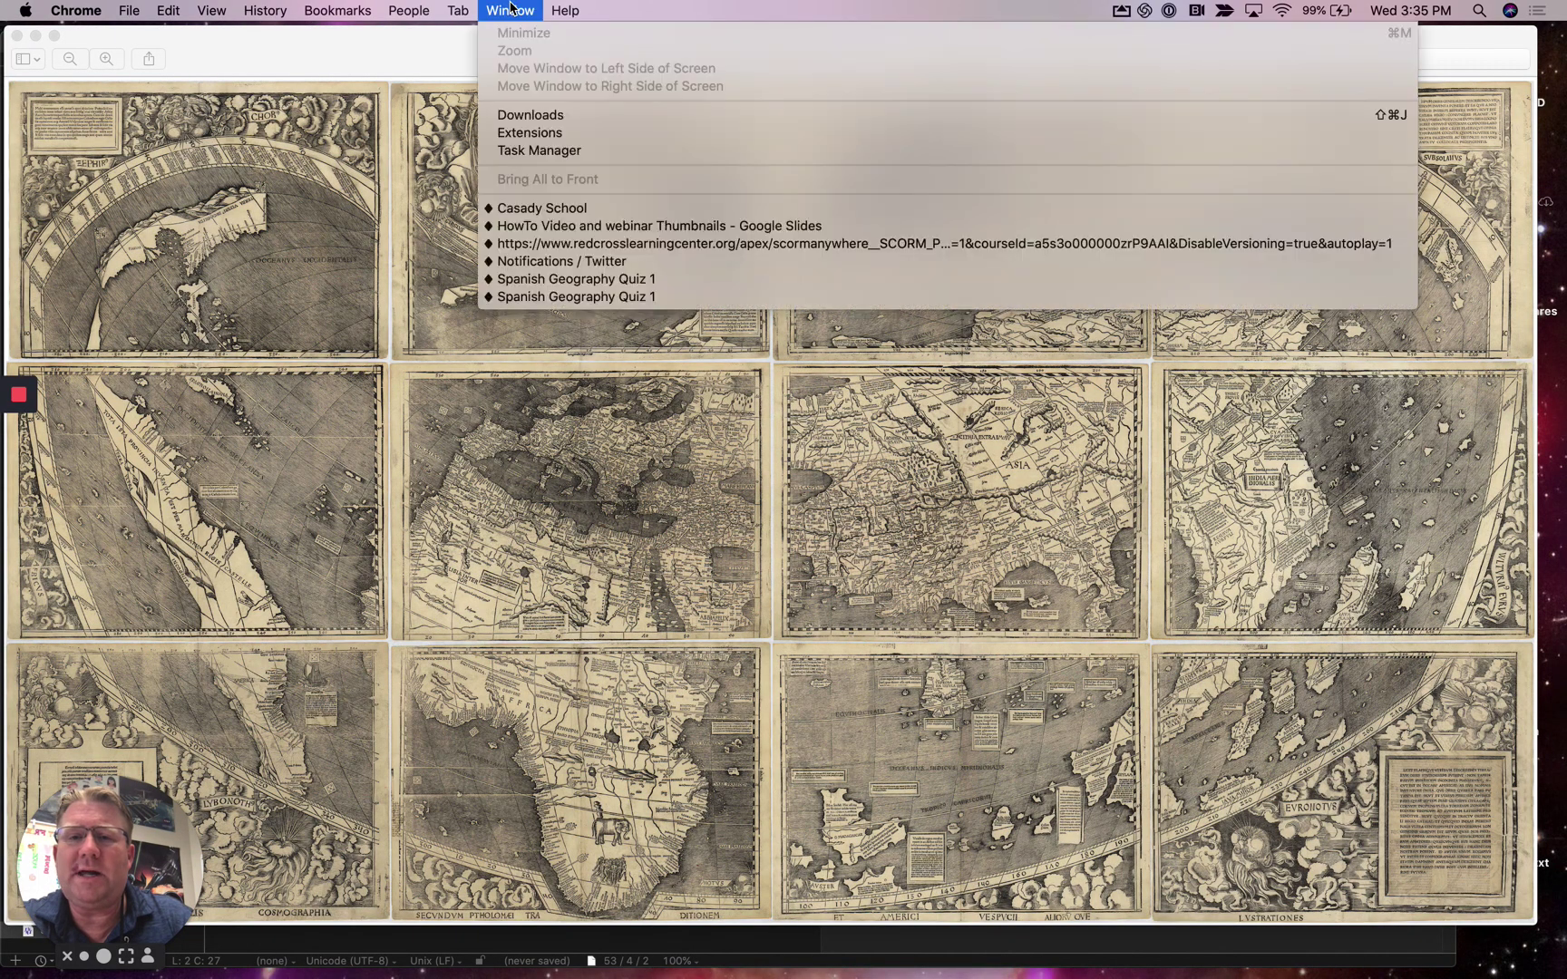
click(538, 227)
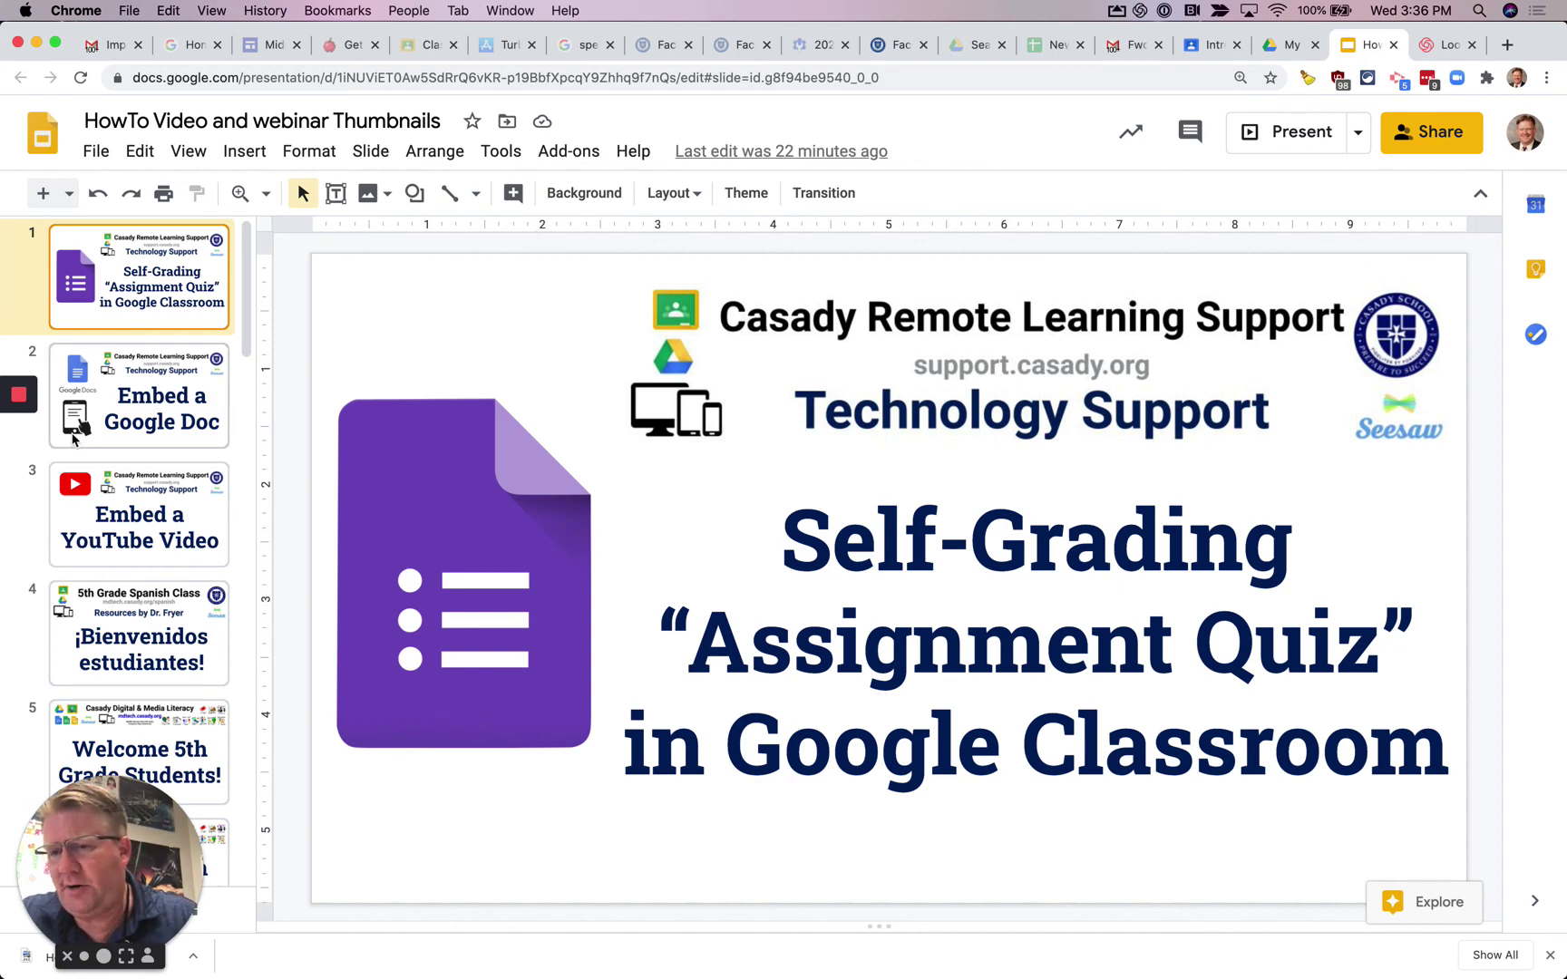
mouse_move(22, 396)
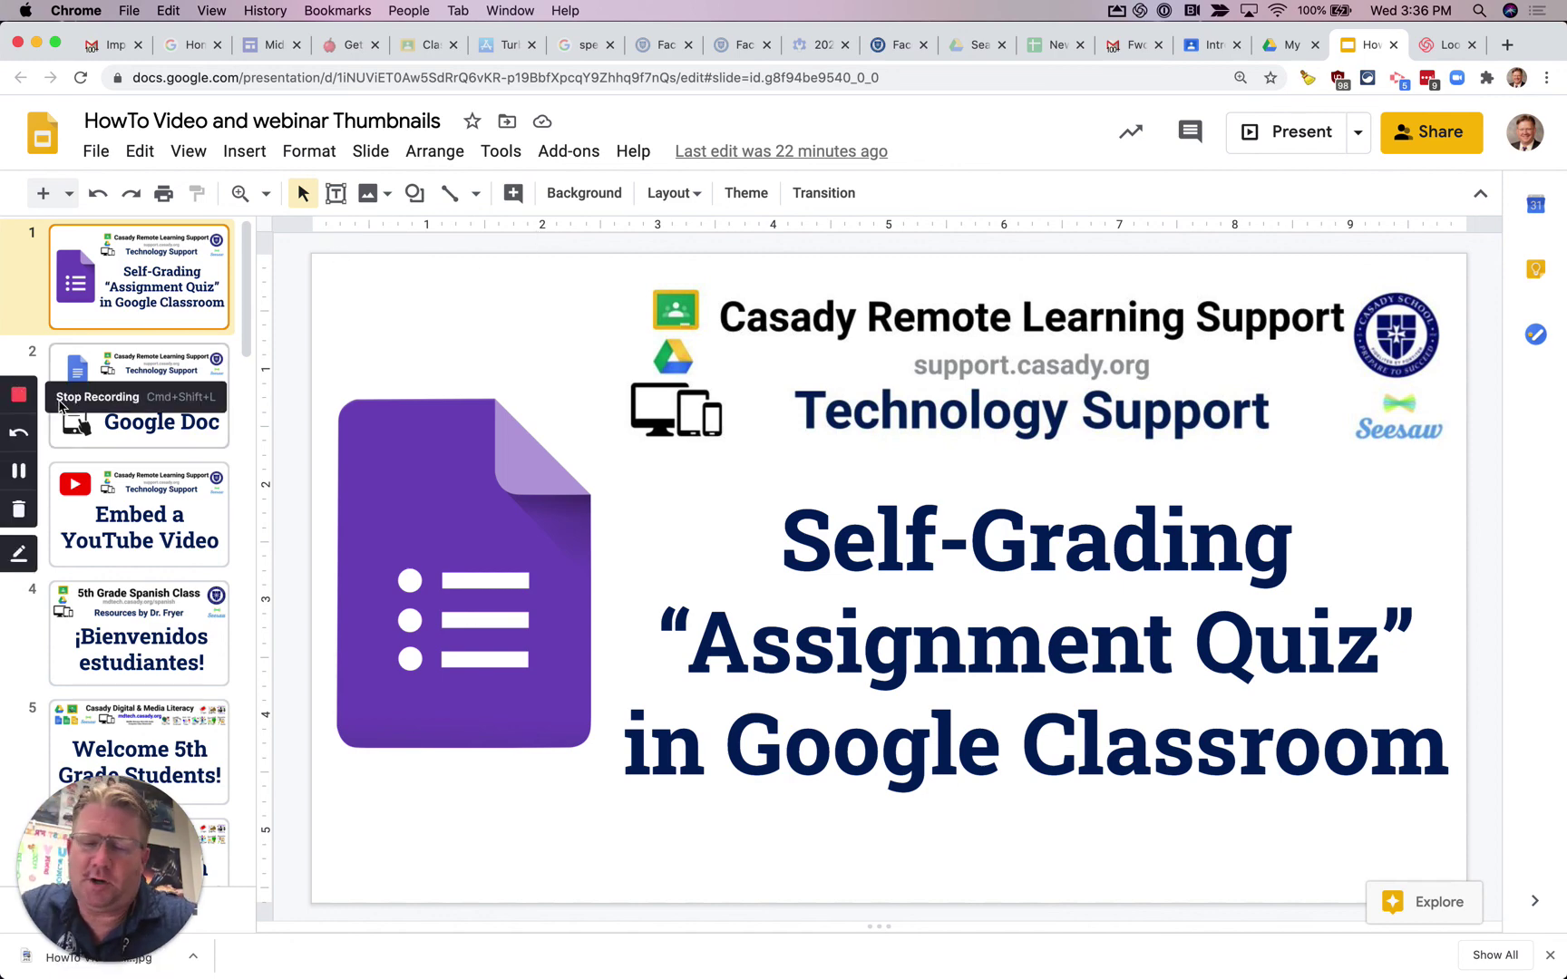